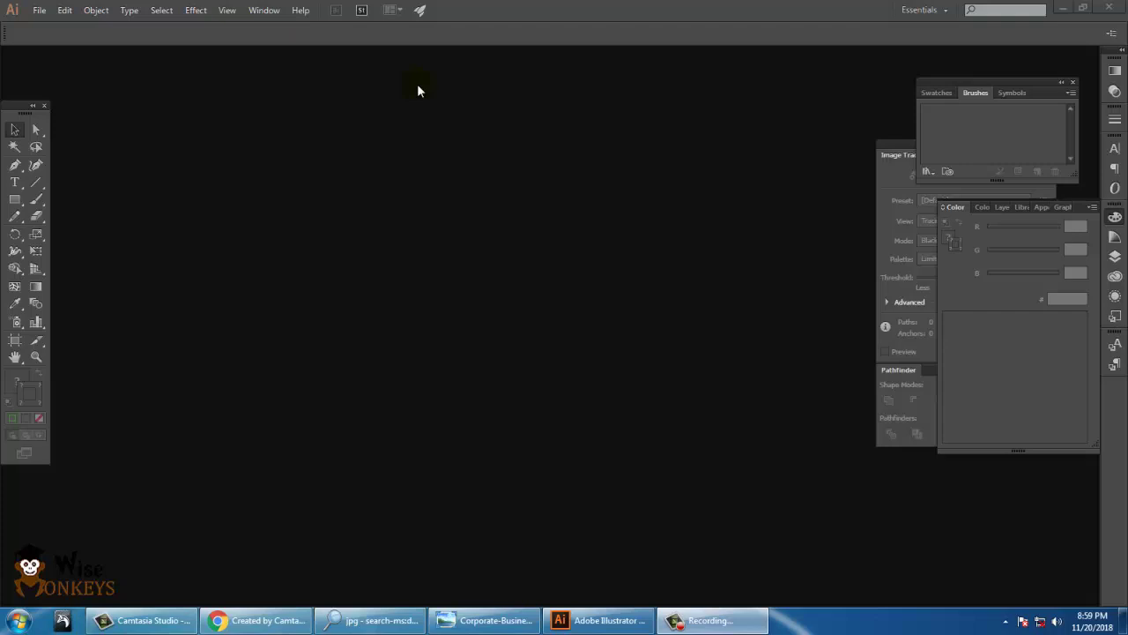
Start a new document with inches as units, 3.5 in wide and 2 in high
{"action": "left_click", "coordinate": [41, 13]}
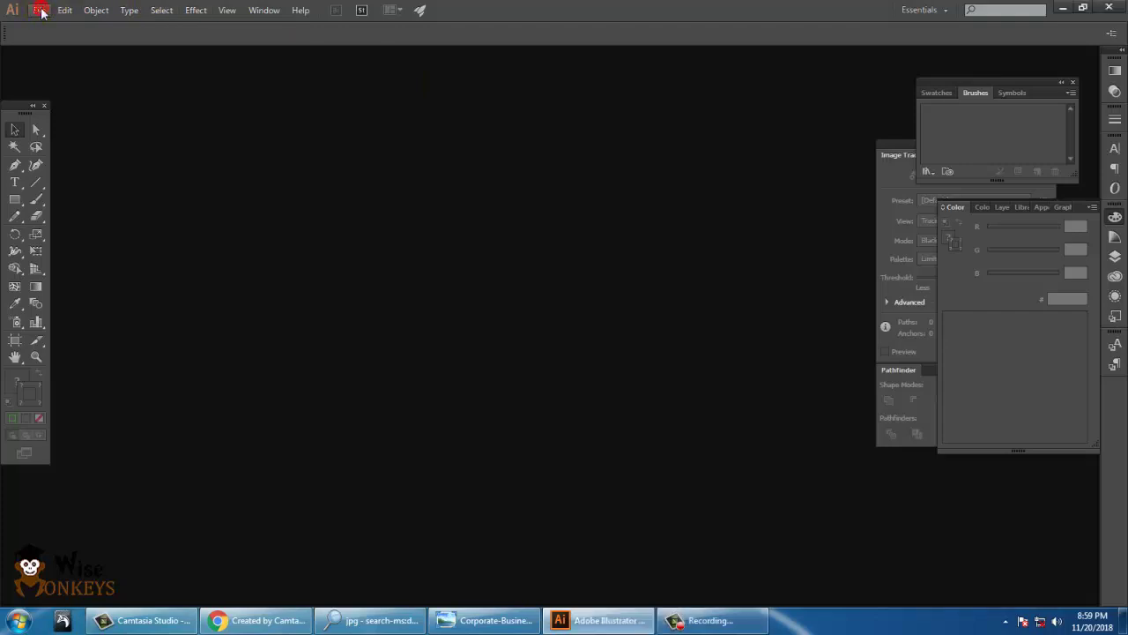
{"action": "left_click", "coordinate": [39, 10]}
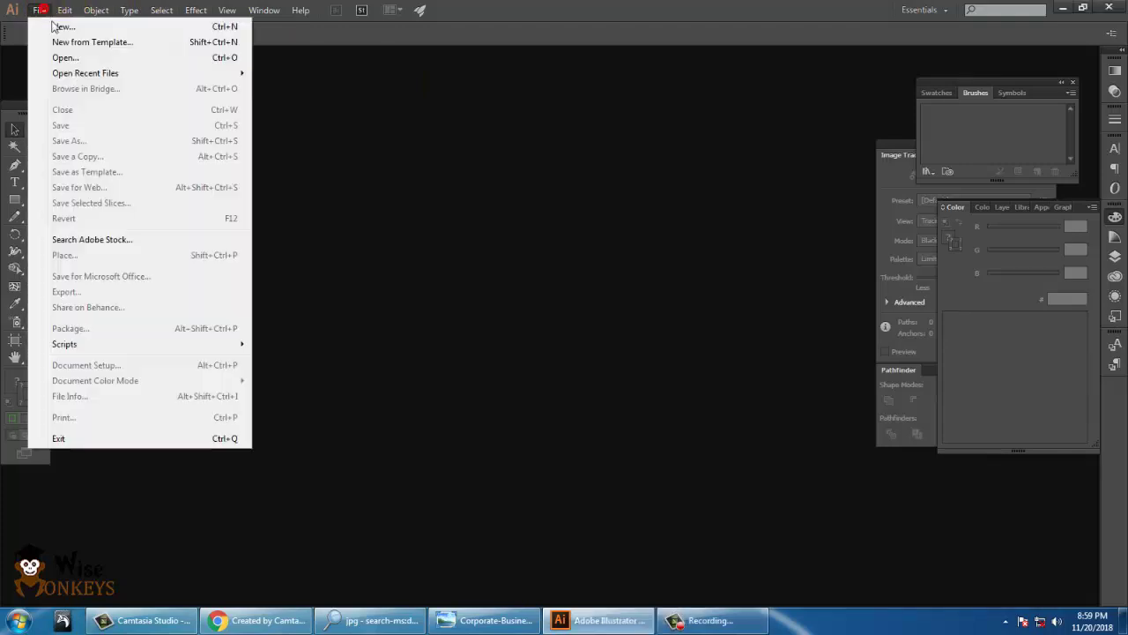
{"action": "left_click", "coordinate": [62, 29]}
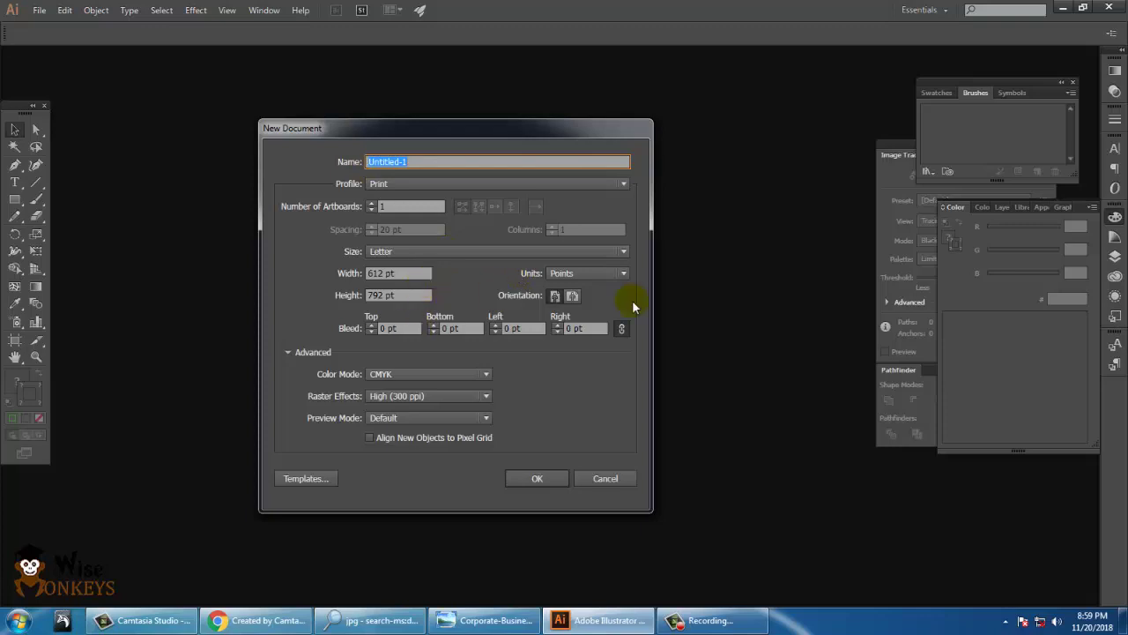
{"action": "left_click", "coordinate": [598, 276]}
{"action": "left_click", "coordinate": [601, 317]}
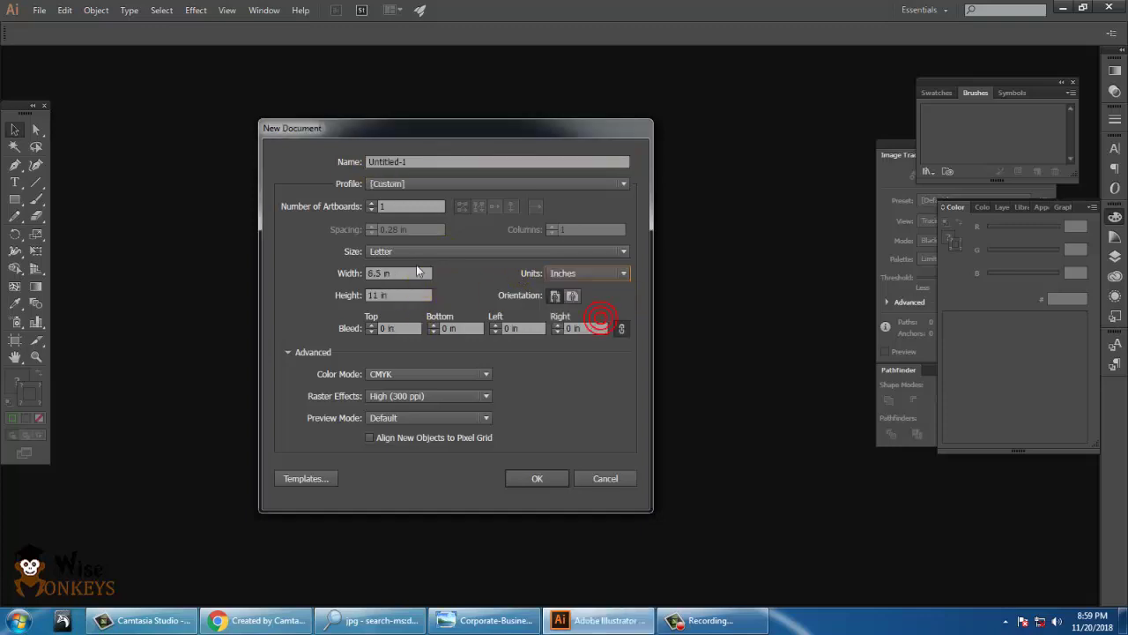
{"action": "double_click", "coordinate": [416, 273]}
{"action": "type", "text": "3"}
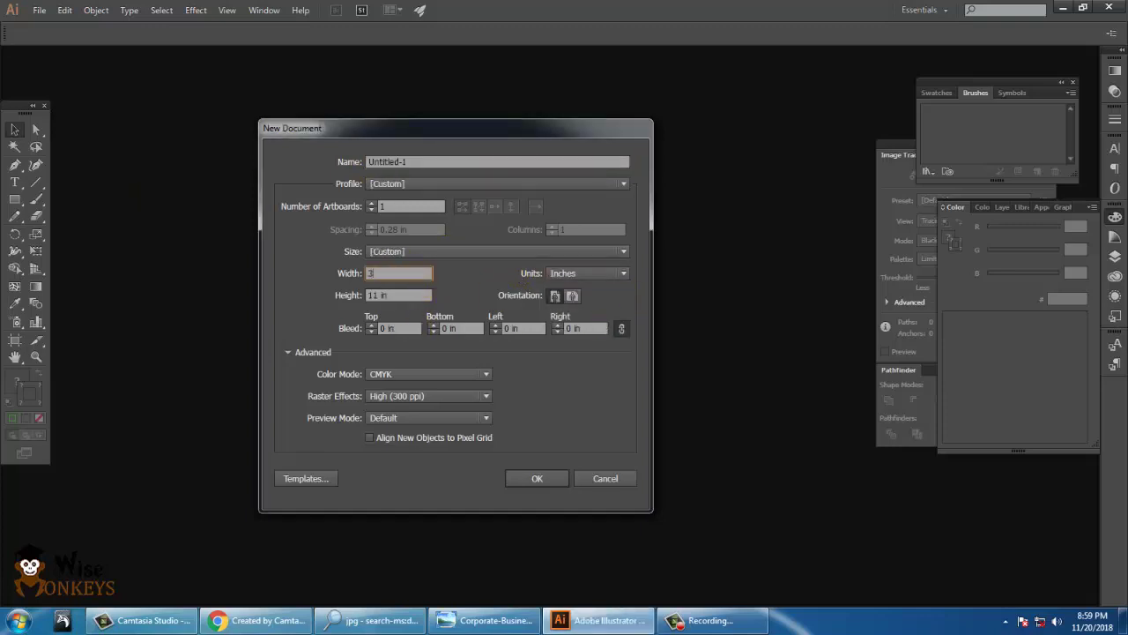
{"action": "type", "text": ".5"}
{"action": "key", "text": "Tab"}
{"action": "type", "text": "2"}
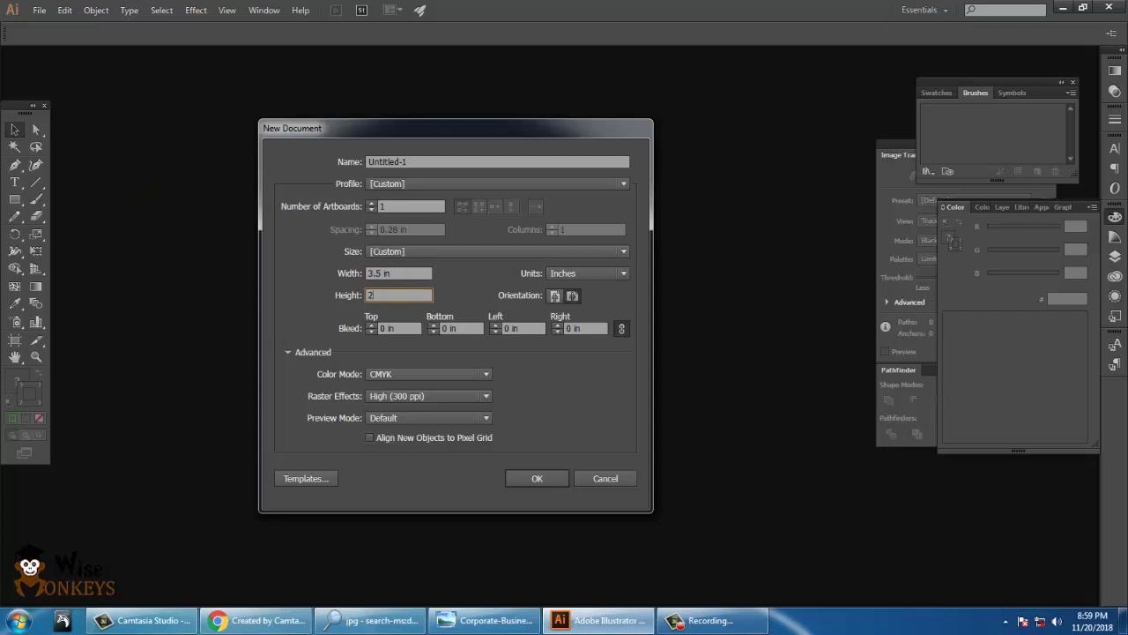
Set the new document's color mode to RGB and create it
{"action": "left_click", "coordinate": [433, 374]}
{"action": "left_click", "coordinate": [443, 406]}
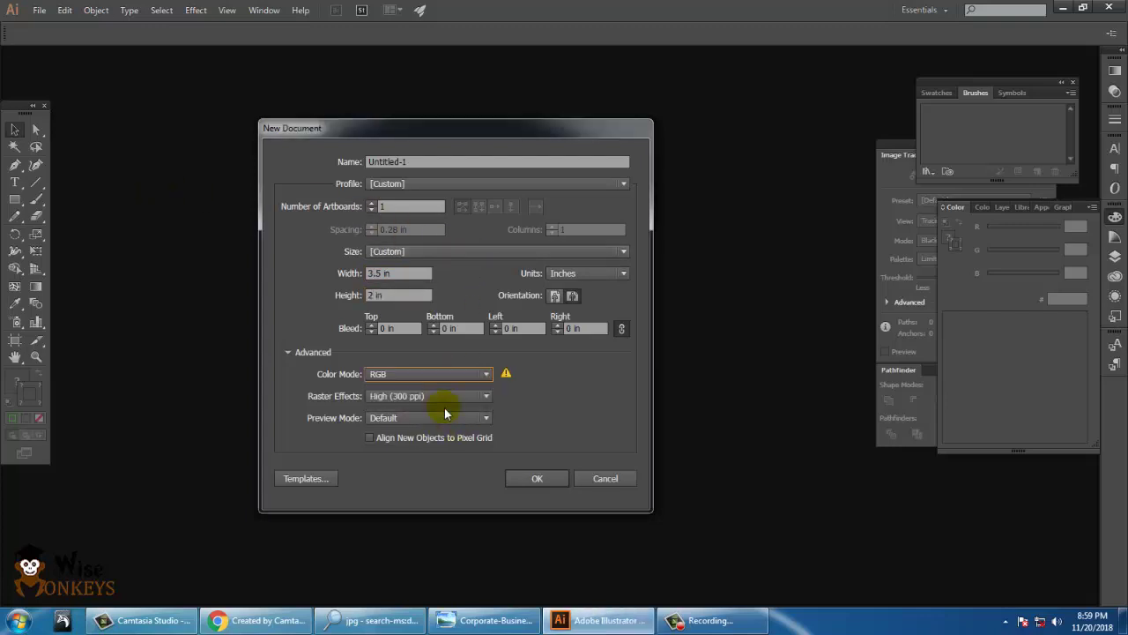
{"action": "left_click", "coordinate": [534, 481]}
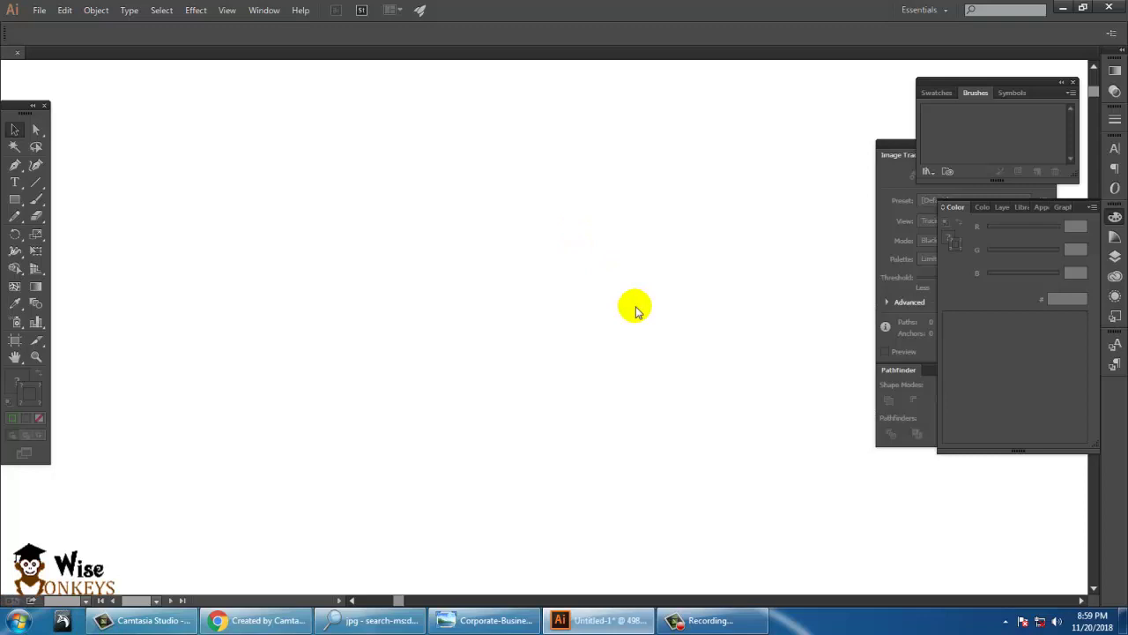
Zoom out to view the whole artboard at 200% with empty canvas around it
{"action": "key", "text": "ctrl+minus"}
{"action": "key", "text": "ctrl+minus"}
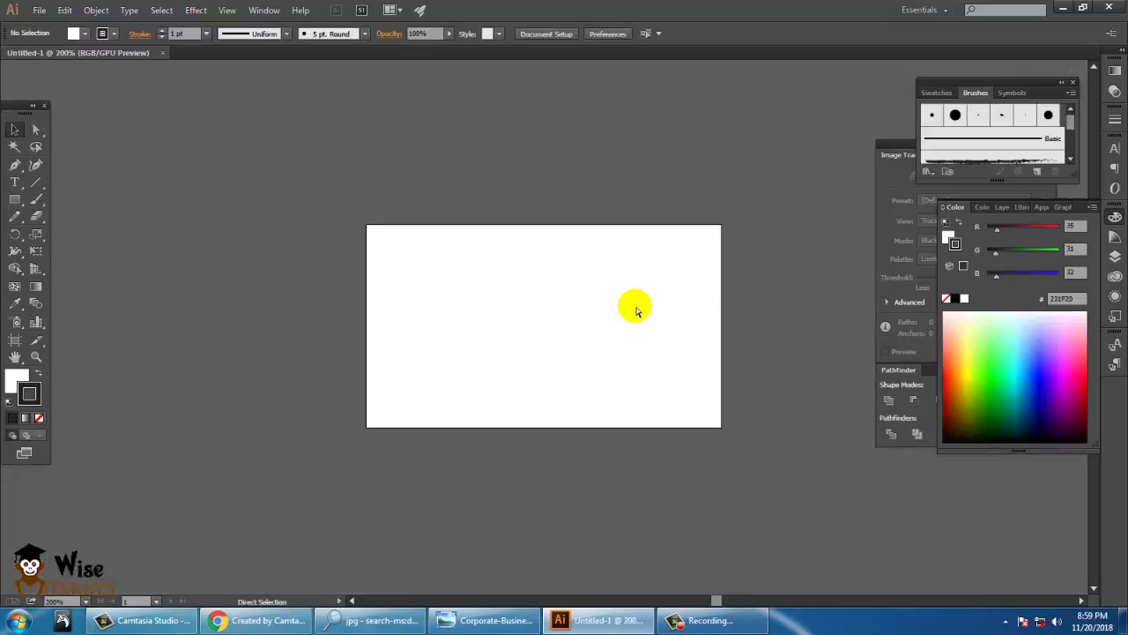
{"action": "left_click_drag", "start_coordinate": [596, 292], "coordinate": [662, 292]}
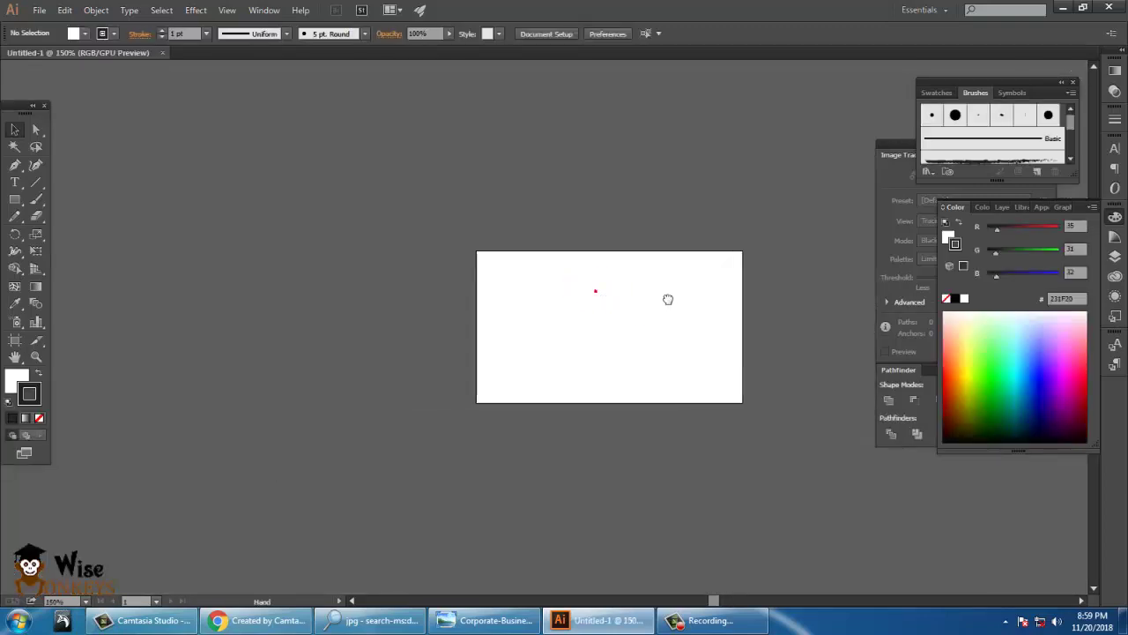
{"action": "key", "text": "ctrl+0"}
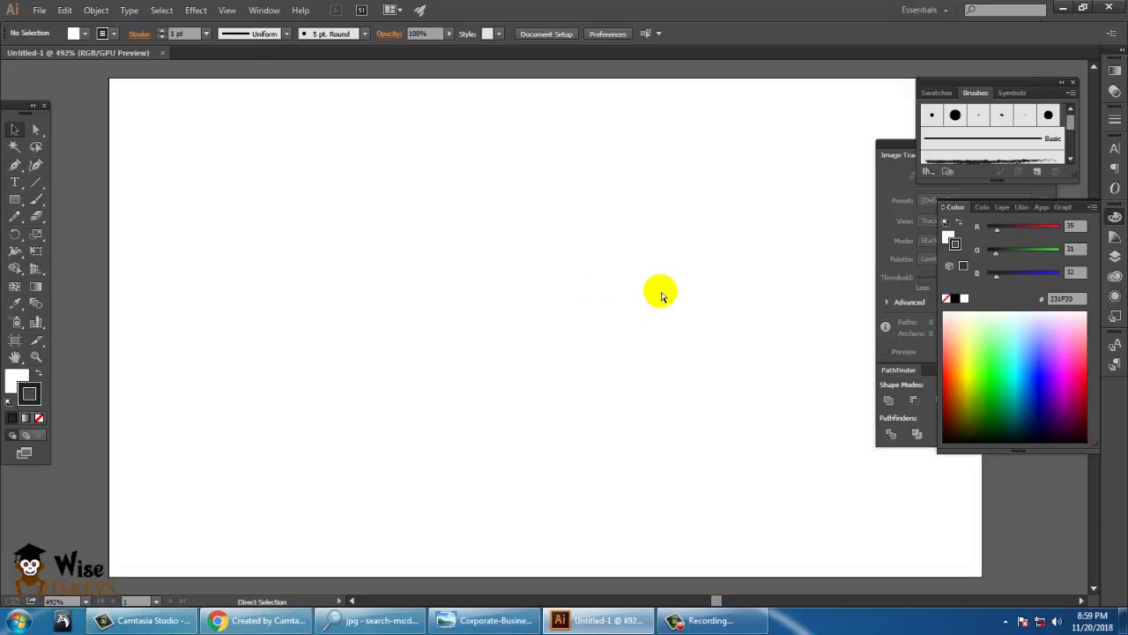
{"action": "key", "text": "ctrl+1"}
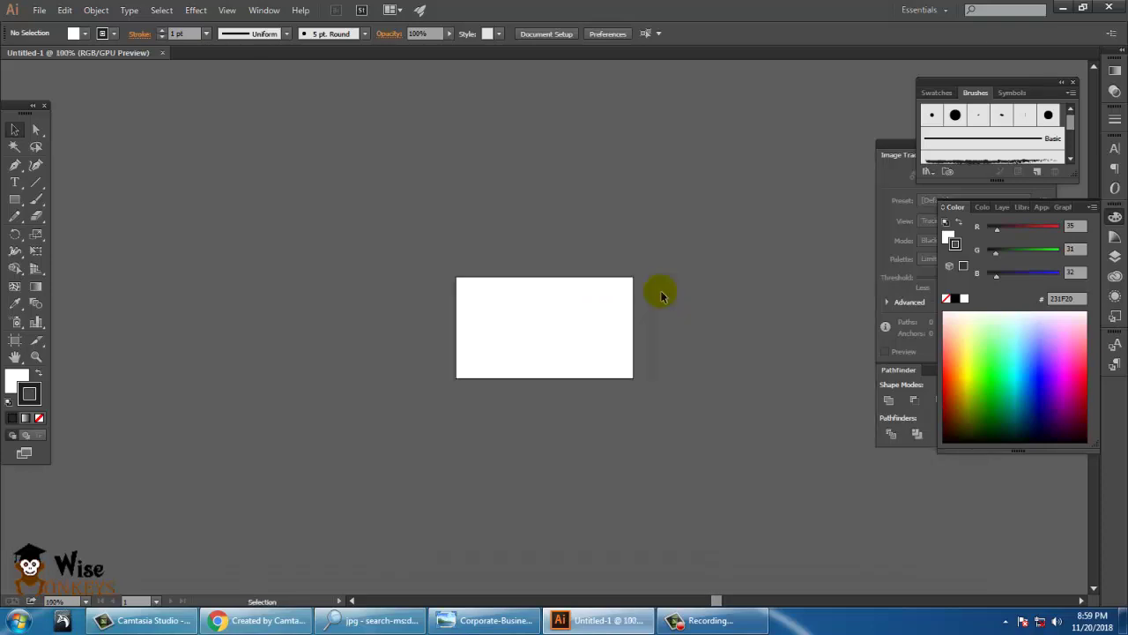
{"action": "key", "text": "ctrl+equal"}
{"action": "left_click", "coordinate": [391, 91]}
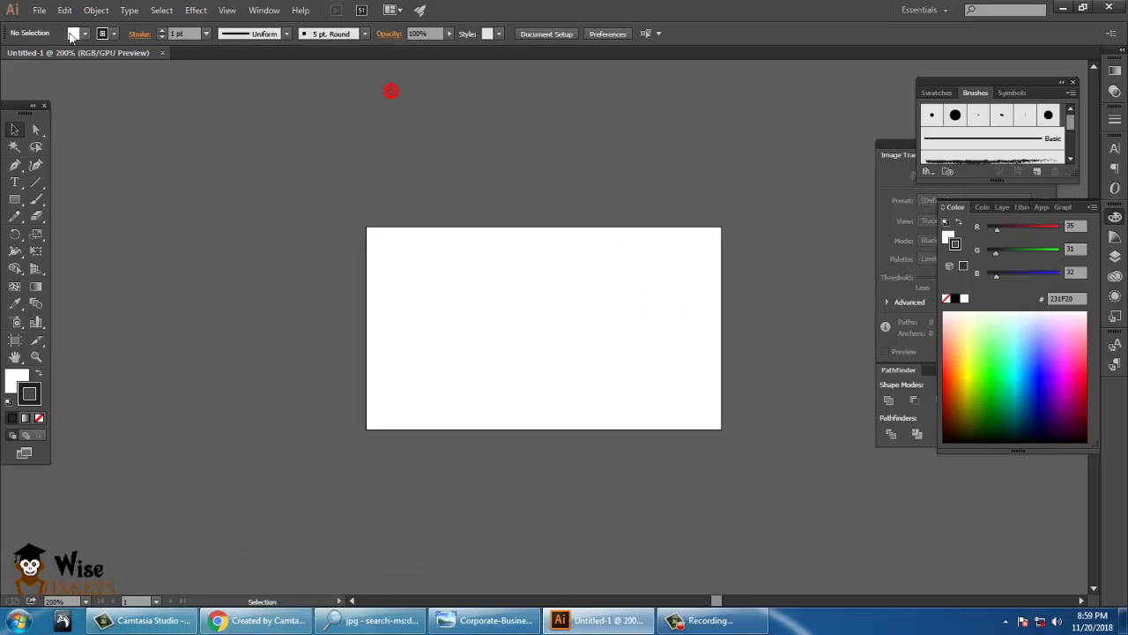
Start placing an image and browse to the files in the Desktop folder
{"action": "left_click", "coordinate": [37, 9]}
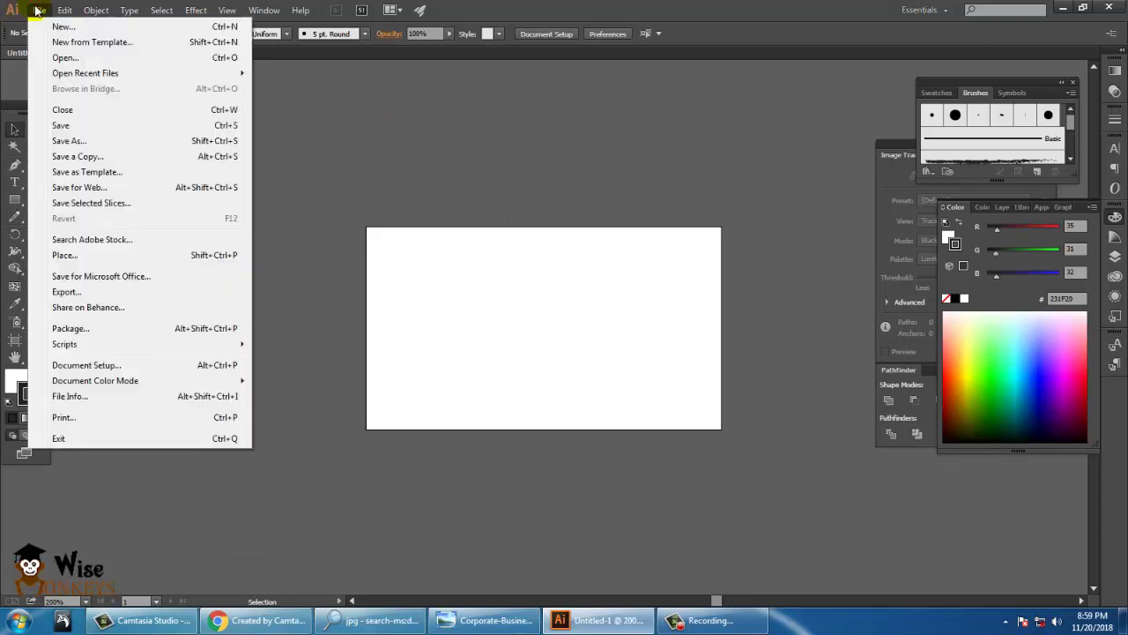
{"action": "left_click", "coordinate": [128, 254]}
{"action": "left_click", "coordinate": [71, 111]}
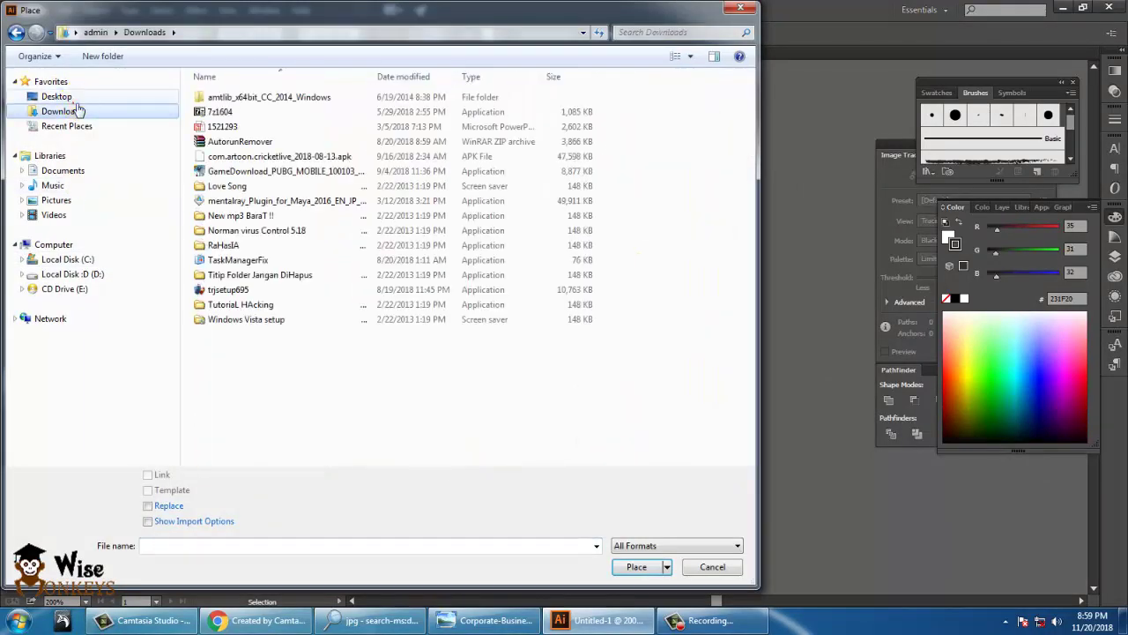
{"action": "left_click", "coordinate": [66, 97]}
{"action": "left_click_drag", "start_coordinate": [749, 119], "coordinate": [756, 485]}
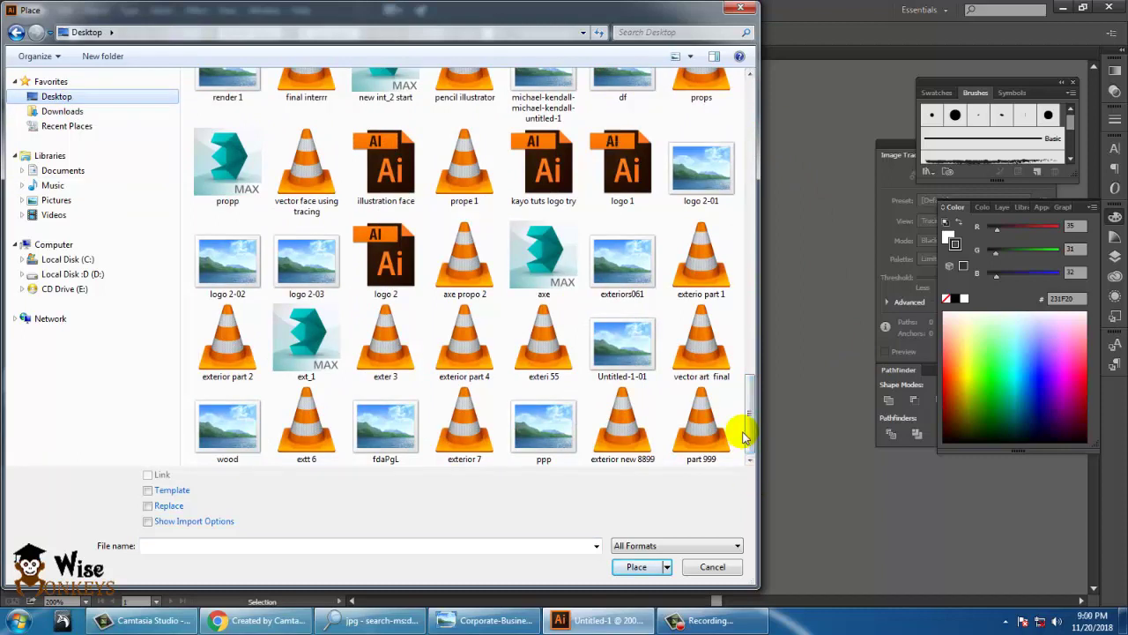
Preview the ppp image and check the desktop for the name of the business card reference file
{"action": "left_click", "coordinate": [564, 421]}
{"action": "right_click", "coordinate": [570, 427]}
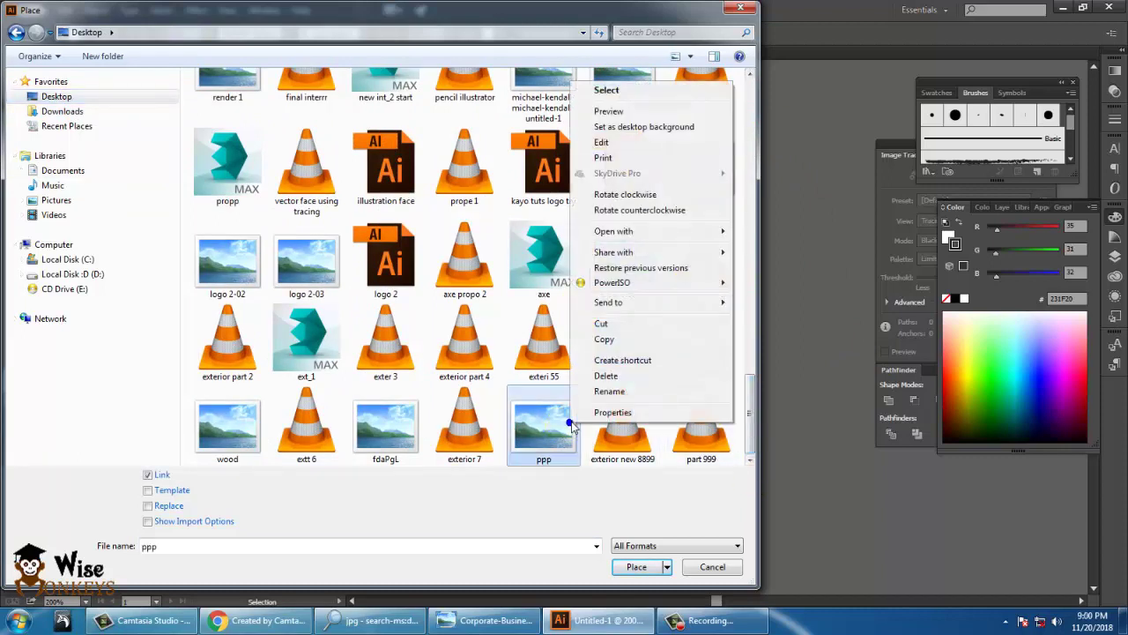
{"action": "left_click", "coordinate": [617, 111]}
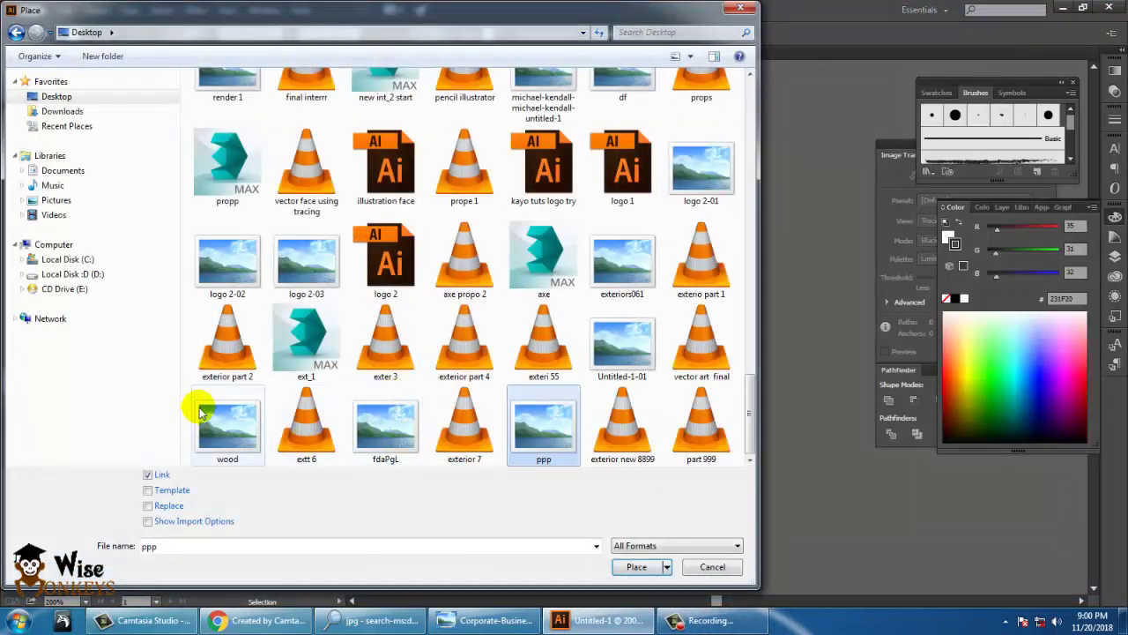
{"action": "left_click", "coordinate": [227, 419]}
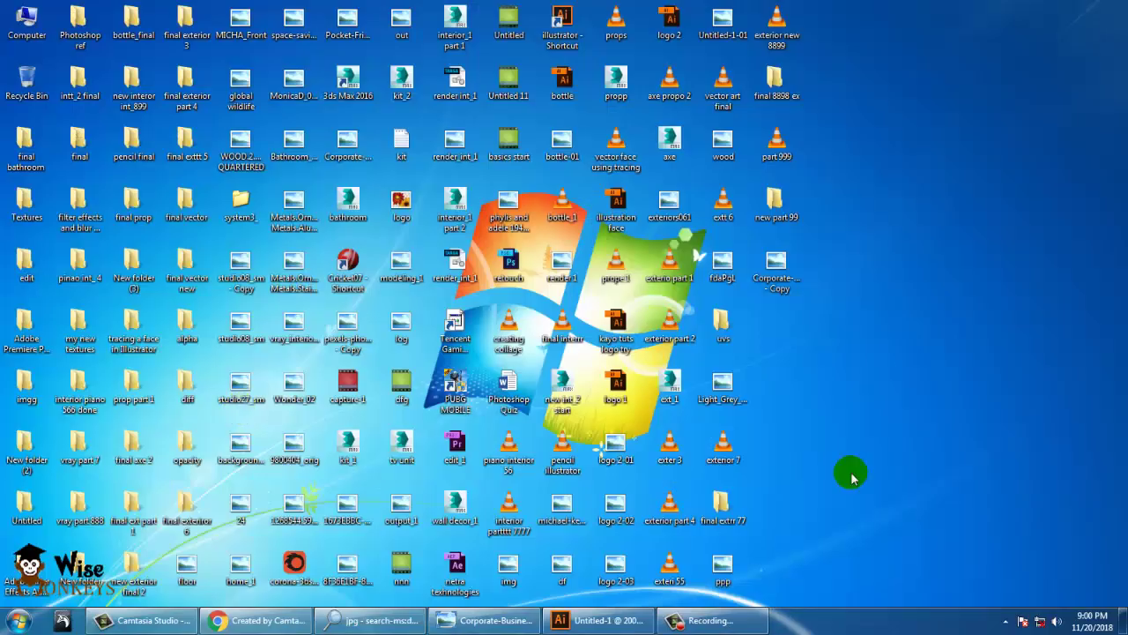
{"action": "left_click", "coordinate": [768, 296]}
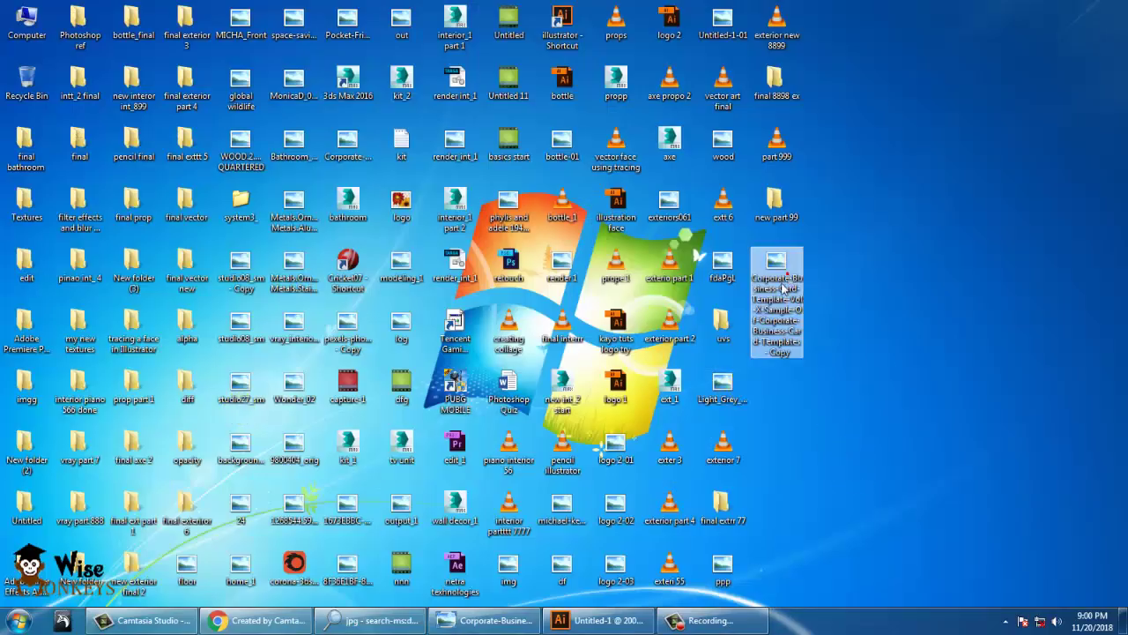
{"action": "left_click", "coordinate": [594, 622]}
{"action": "left_click", "coordinate": [318, 267]}
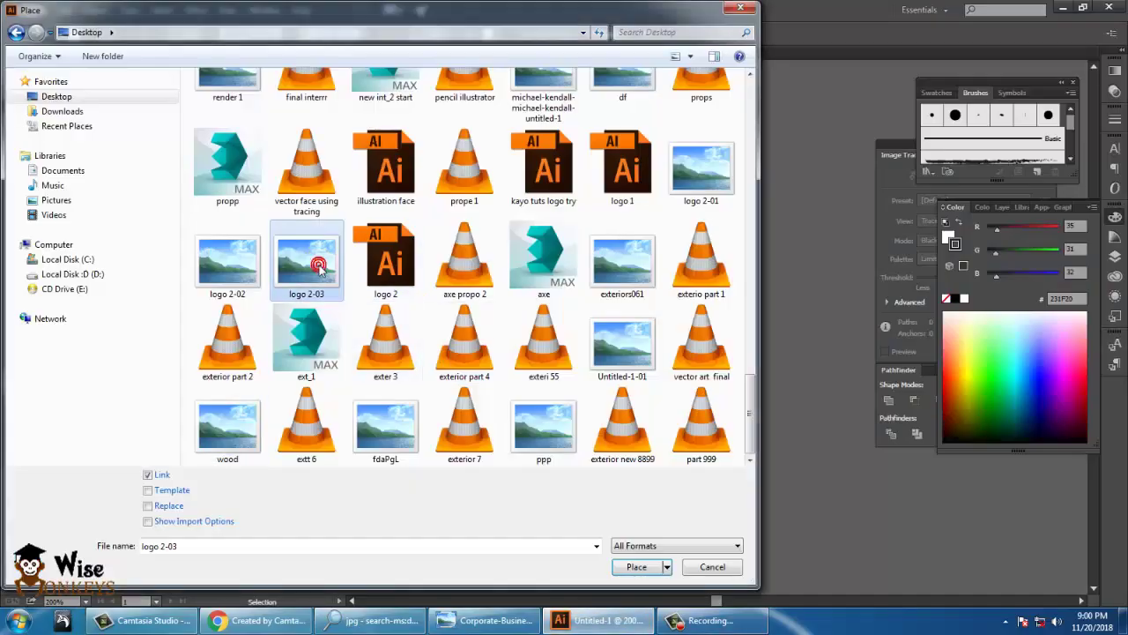
Place the Corporate-Business-Card-Template image from the Desktop as a linked file on the canvas beside the artboard
{"action": "key", "text": "c"}
{"action": "key", "text": "c"}
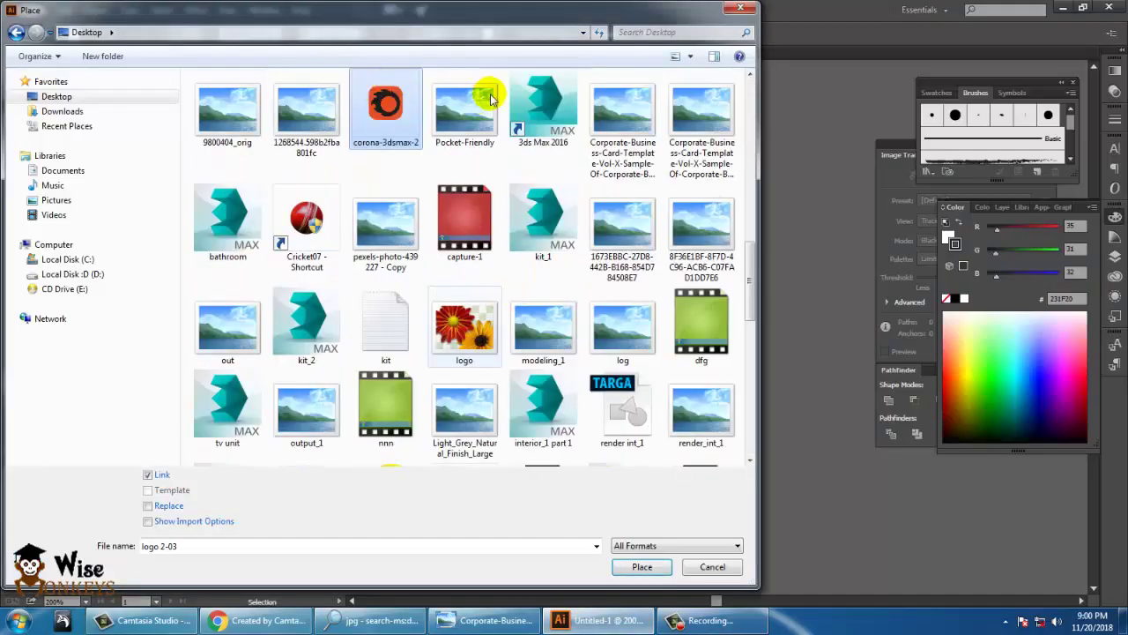
{"action": "key", "text": "c"}
{"action": "key", "text": "c"}
{"action": "left_click", "coordinate": [613, 159]}
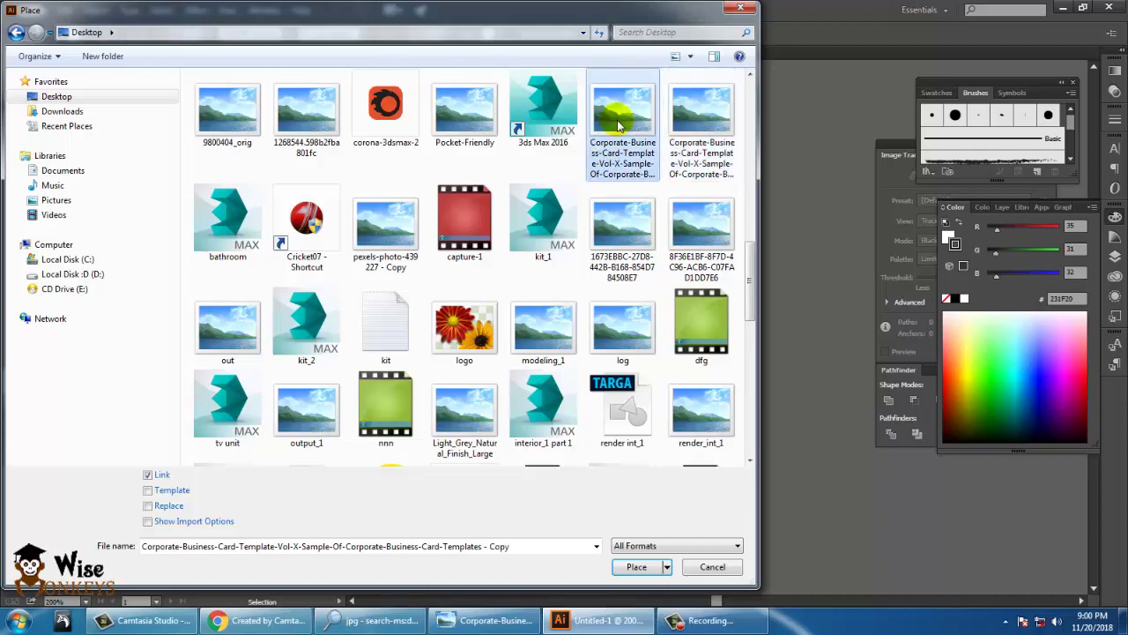
{"action": "double_click", "coordinate": [708, 116]}
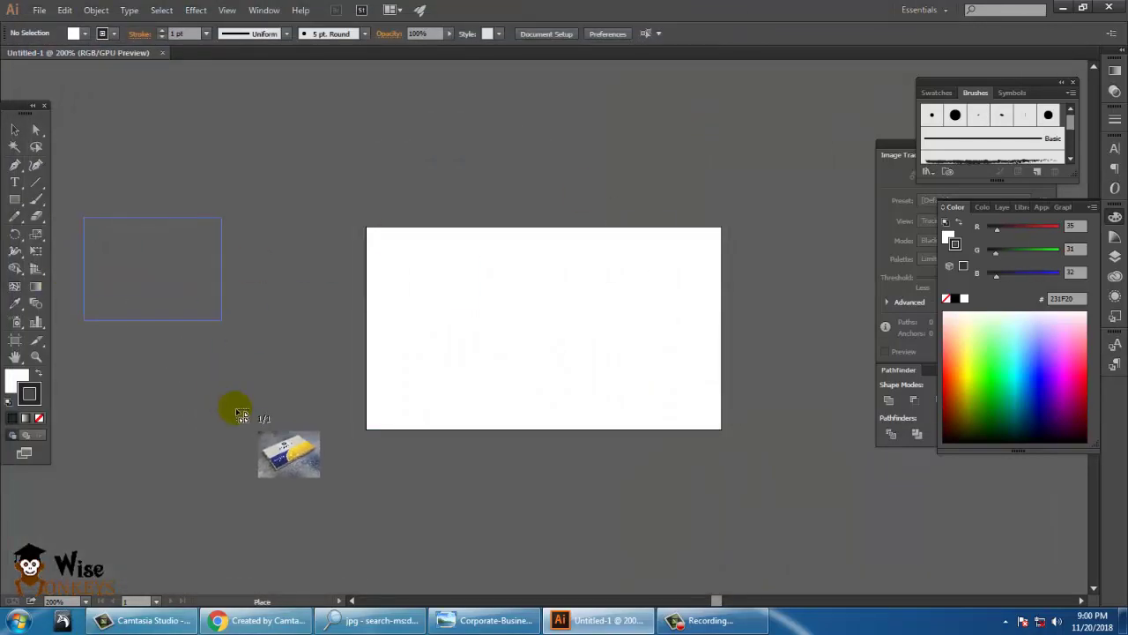
{"action": "left_click_drag", "start_coordinate": [243, 414], "coordinate": [388, 519]}
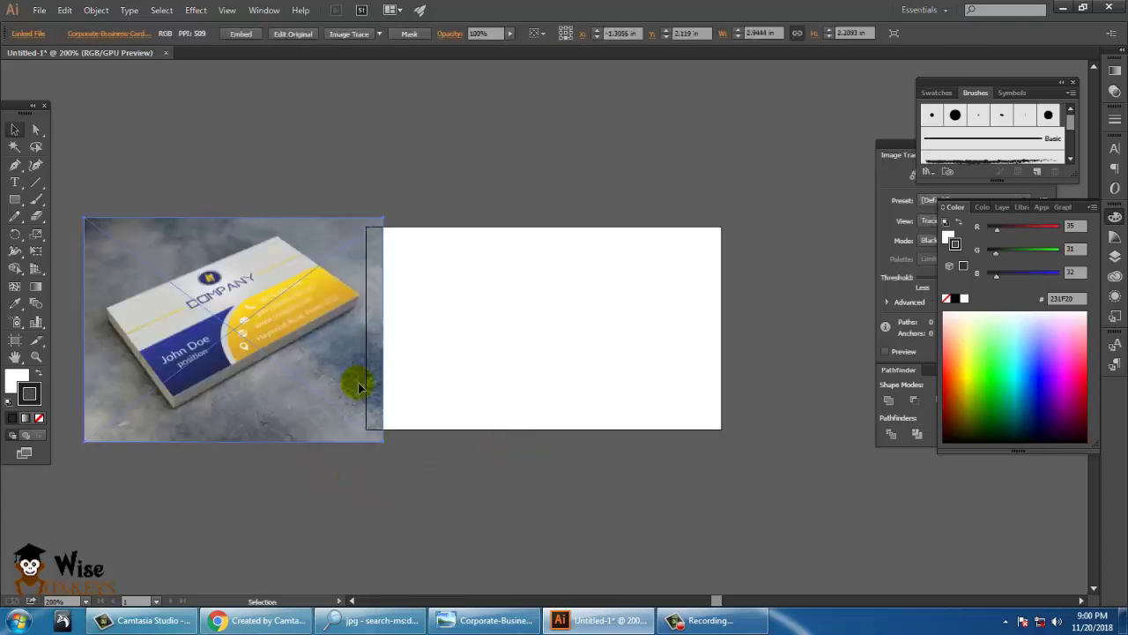
Move the placed image to the left of the artboard and enlarge it to about 3.32 by 2.49 in
{"action": "left_click_drag", "start_coordinate": [353, 383], "coordinate": [294, 383]}
{"action": "left_click_drag", "start_coordinate": [446, 295], "coordinate": [508, 287]}
{"action": "left_click_drag", "start_coordinate": [230, 317], "coordinate": [252, 315]}
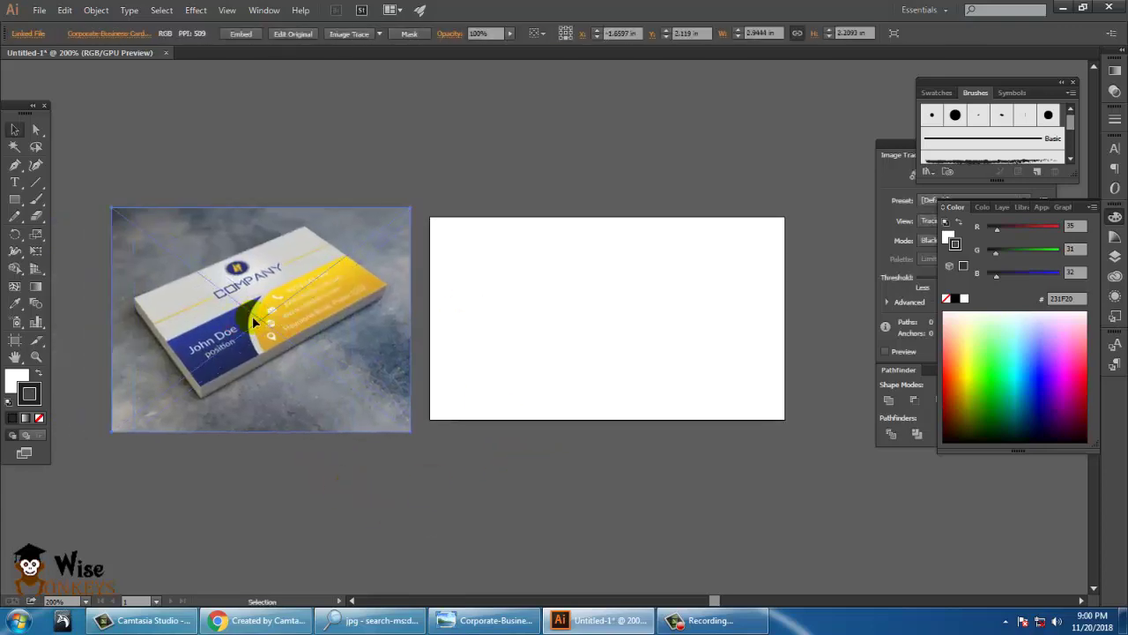
{"action": "left_click", "coordinate": [38, 253]}
{"action": "left_click_drag", "start_coordinate": [411, 208], "coordinate": [430, 192]}
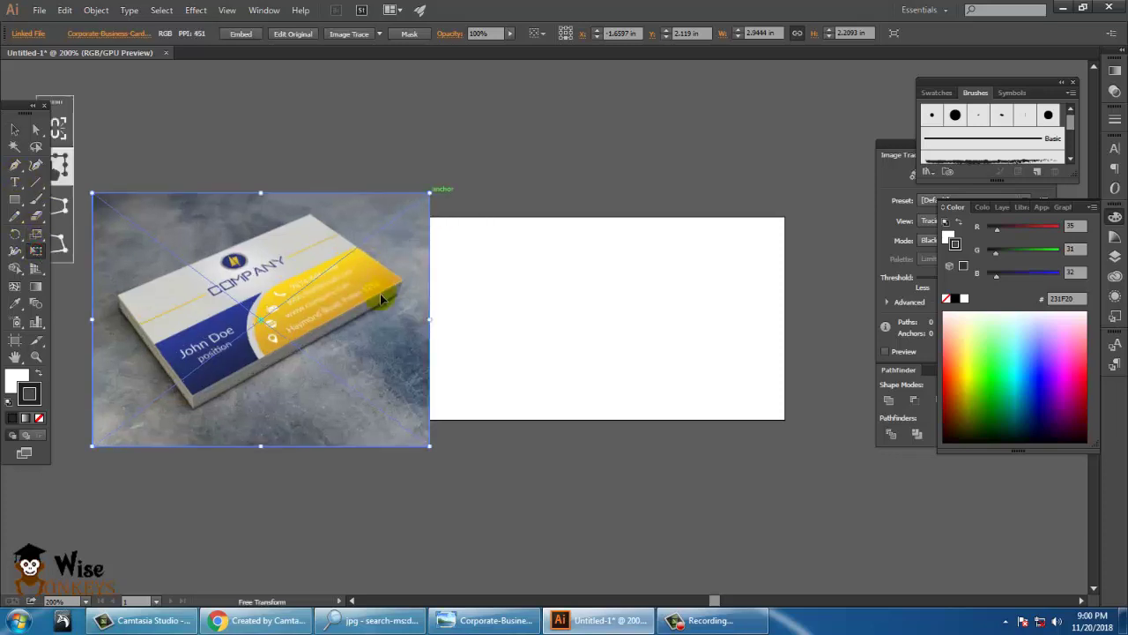
{"action": "left_click_drag", "start_coordinate": [379, 294], "coordinate": [367, 304]}
Embed the business card reference image in the document and deselect it
{"action": "left_click", "coordinate": [238, 33]}
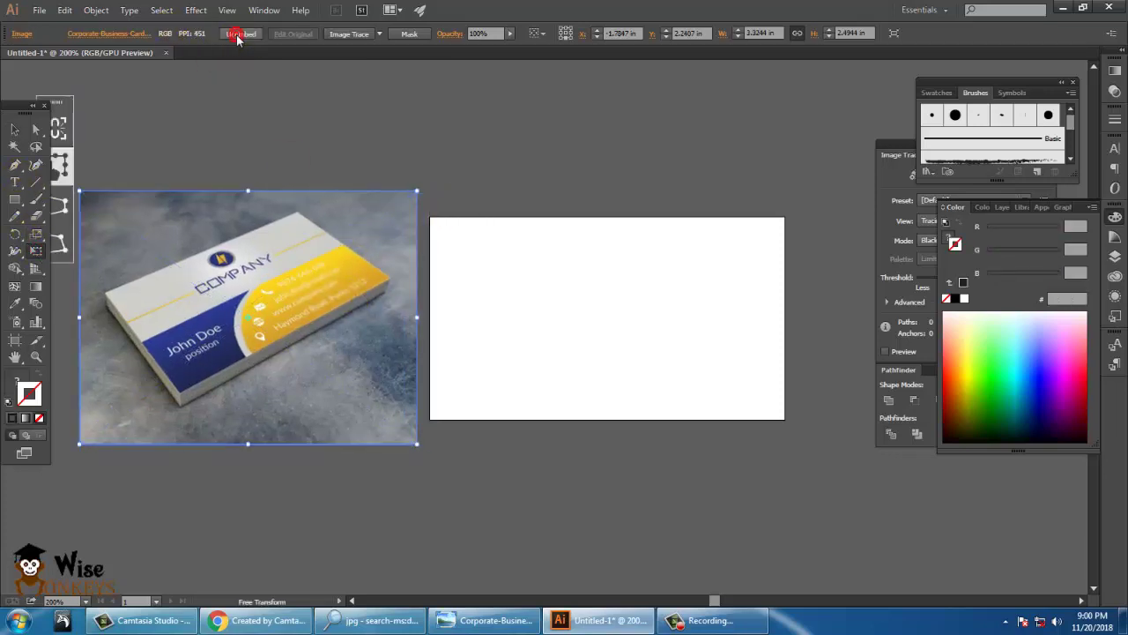
{"action": "left_click", "coordinate": [319, 141]}
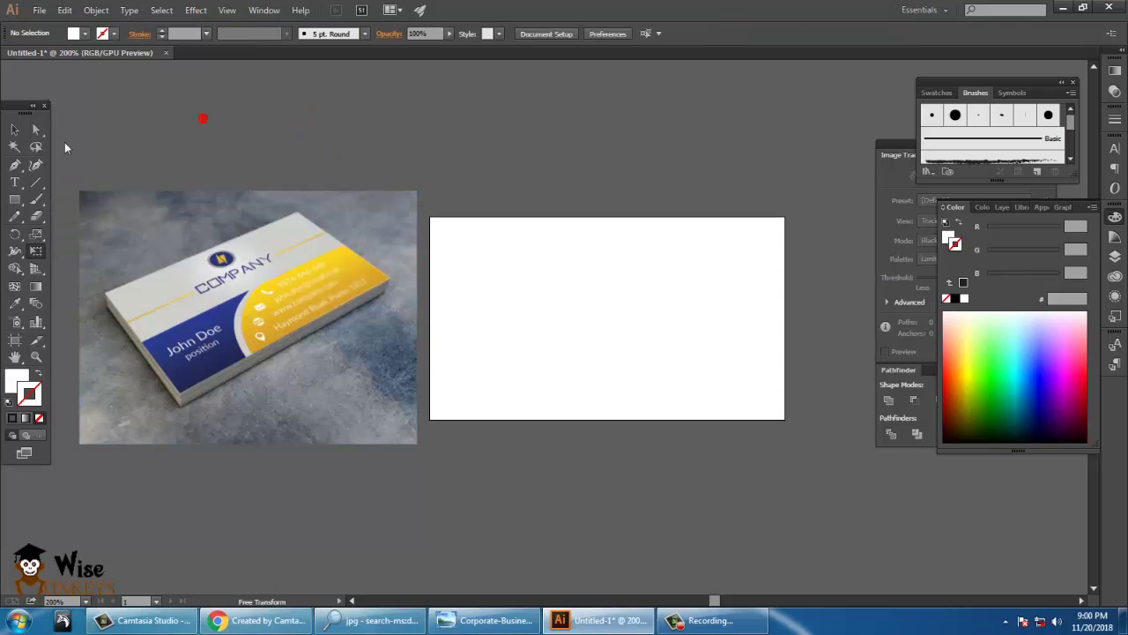
{"action": "left_click", "coordinate": [14, 130]}
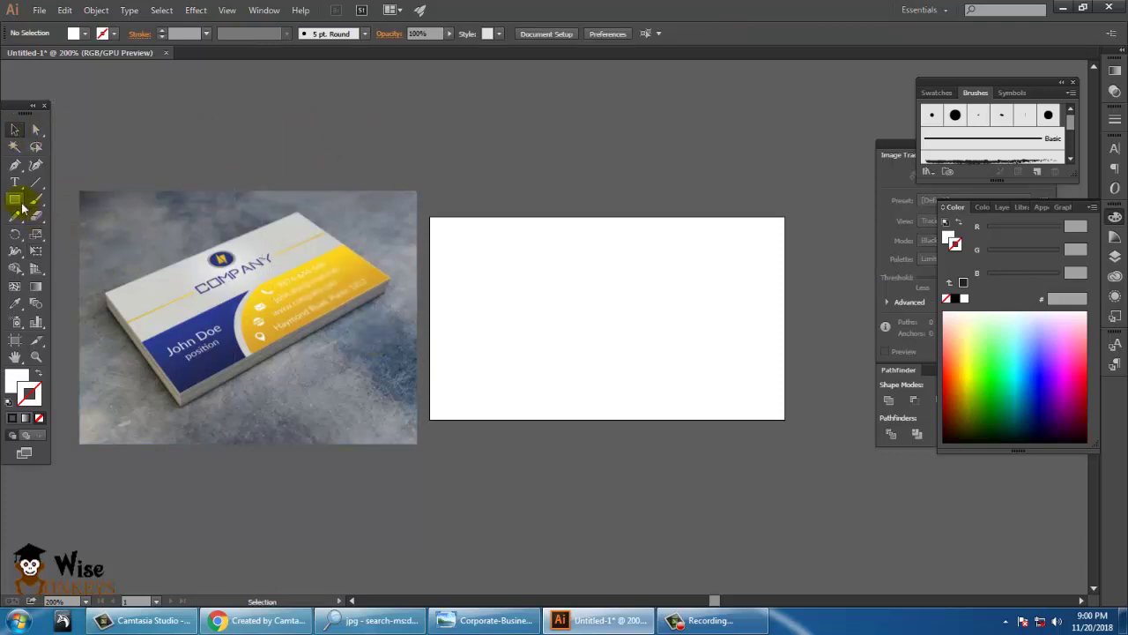
Show the rulers and add a horizontal guide across the artboard slightly below its middle
{"action": "left_click", "coordinate": [231, 13]}
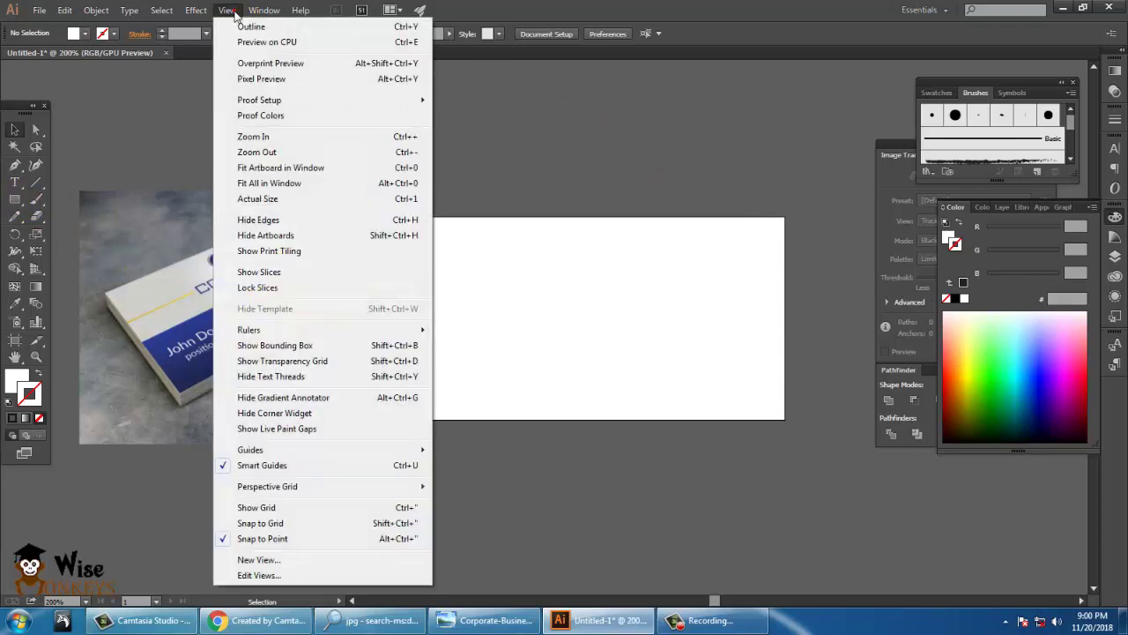
{"action": "mouse_move", "coordinate": [344, 332]}
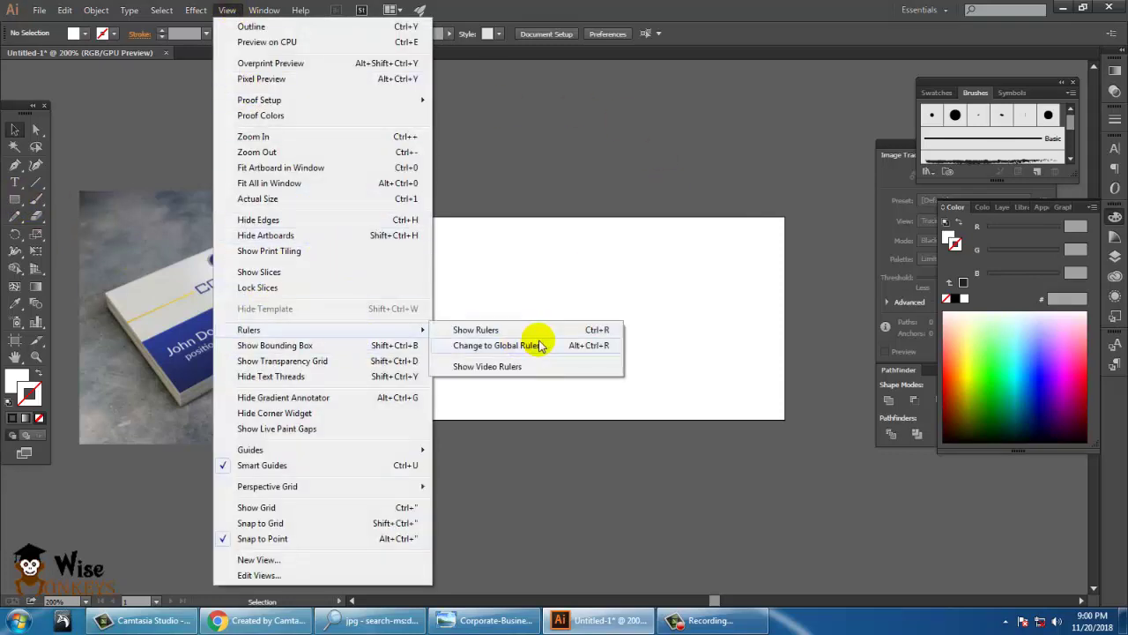
{"action": "left_click", "coordinate": [535, 329]}
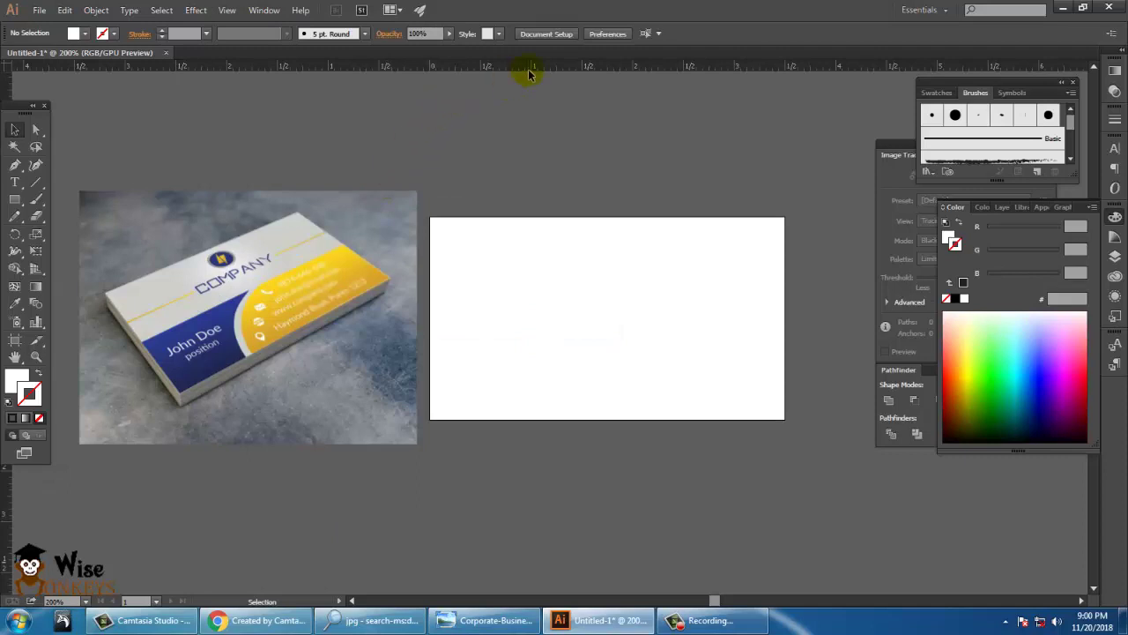
{"action": "left_click_drag", "start_coordinate": [540, 69], "coordinate": [569, 333]}
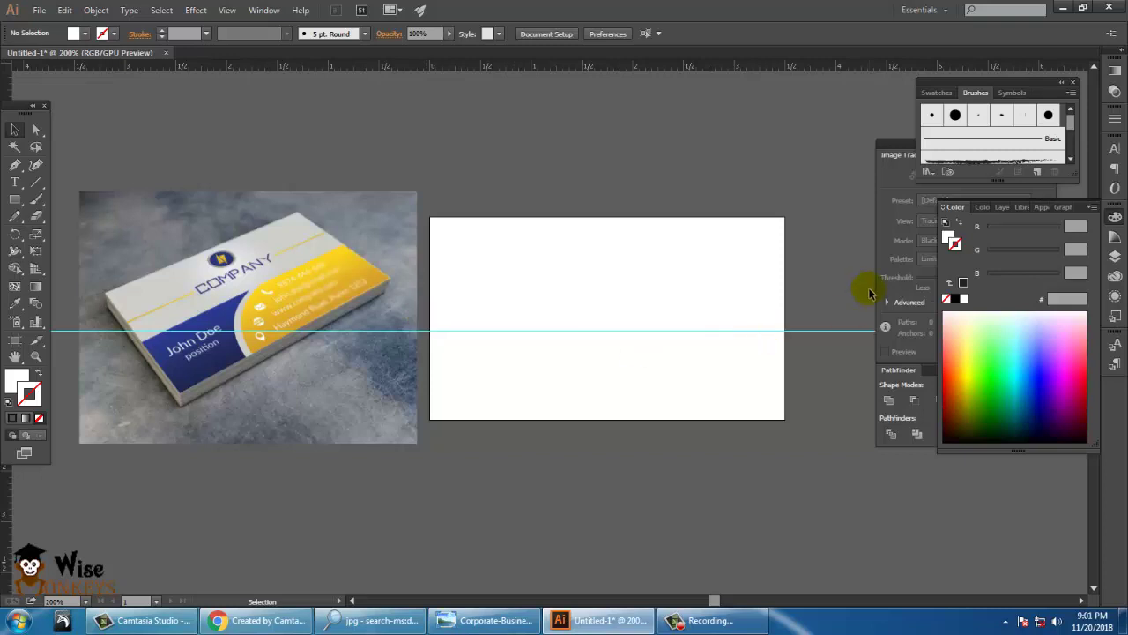
{"action": "left_click_drag", "start_coordinate": [580, 186], "coordinate": [722, 353]}
Draw a 3.5 by 2 in rectangle covering the artboard and fill it with light grey sampled from the reference card
{"action": "left_click", "coordinate": [14, 199]}
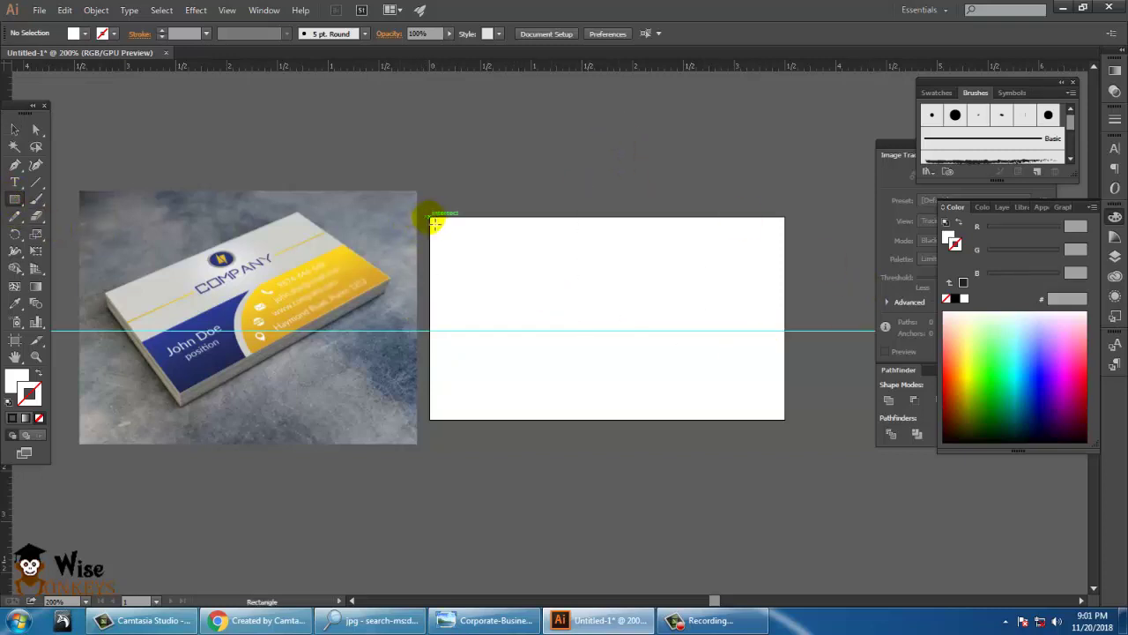
{"action": "left_click_drag", "start_coordinate": [434, 222], "coordinate": [786, 418]}
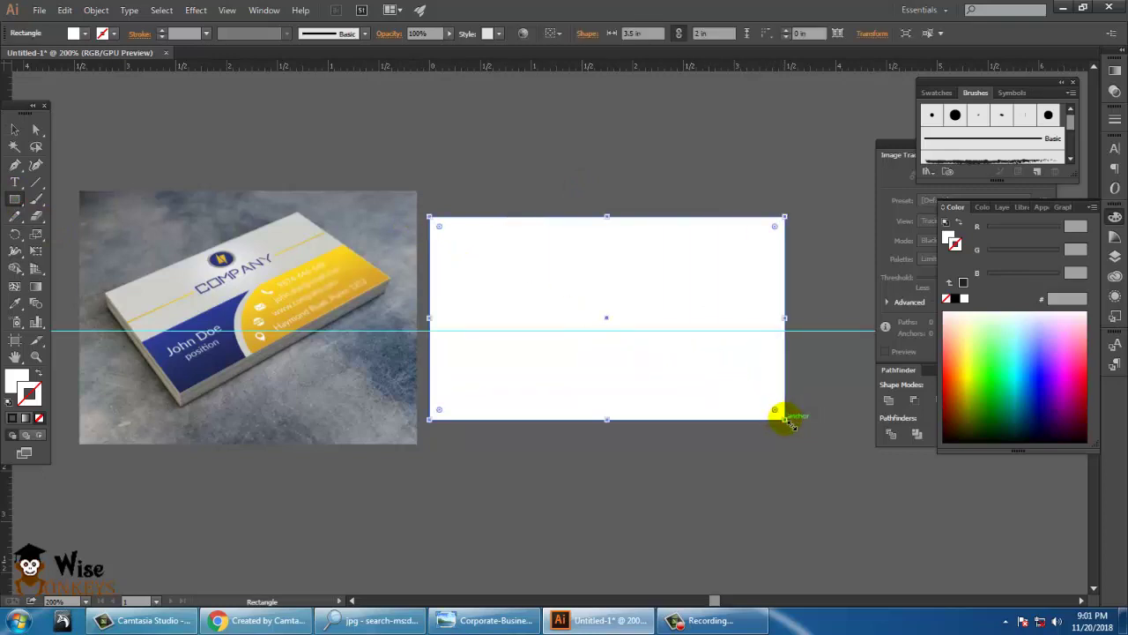
{"action": "left_click", "coordinate": [14, 303]}
{"action": "left_click", "coordinate": [153, 276]}
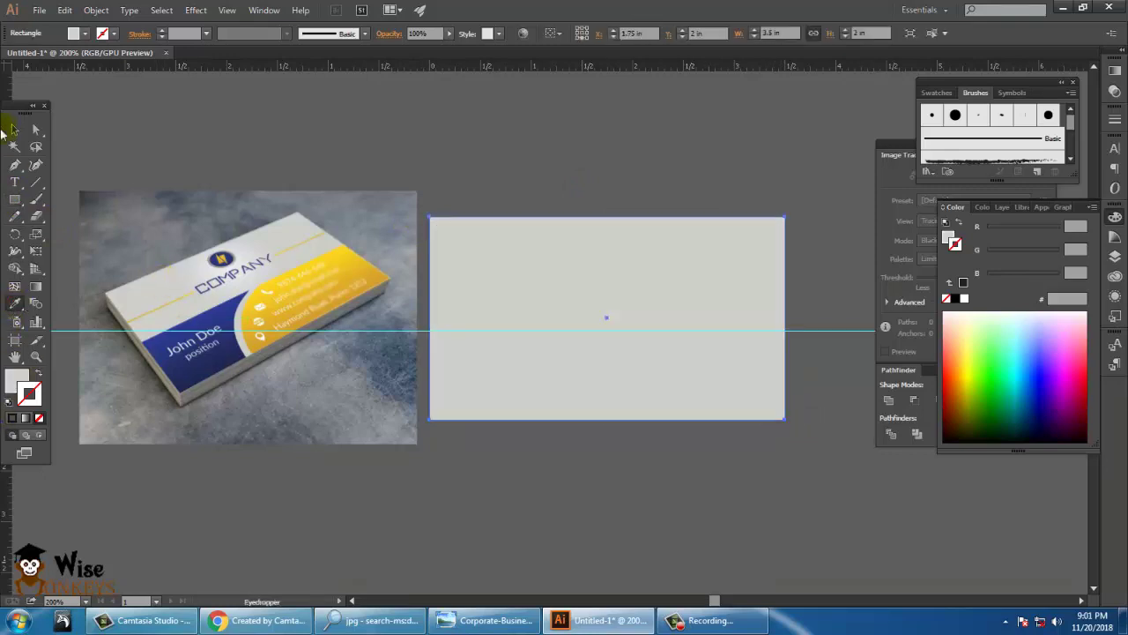
Lock the grey background rectangle and check that it can no longer be selected
{"action": "left_click", "coordinate": [15, 130]}
{"action": "left_click", "coordinate": [467, 235]}
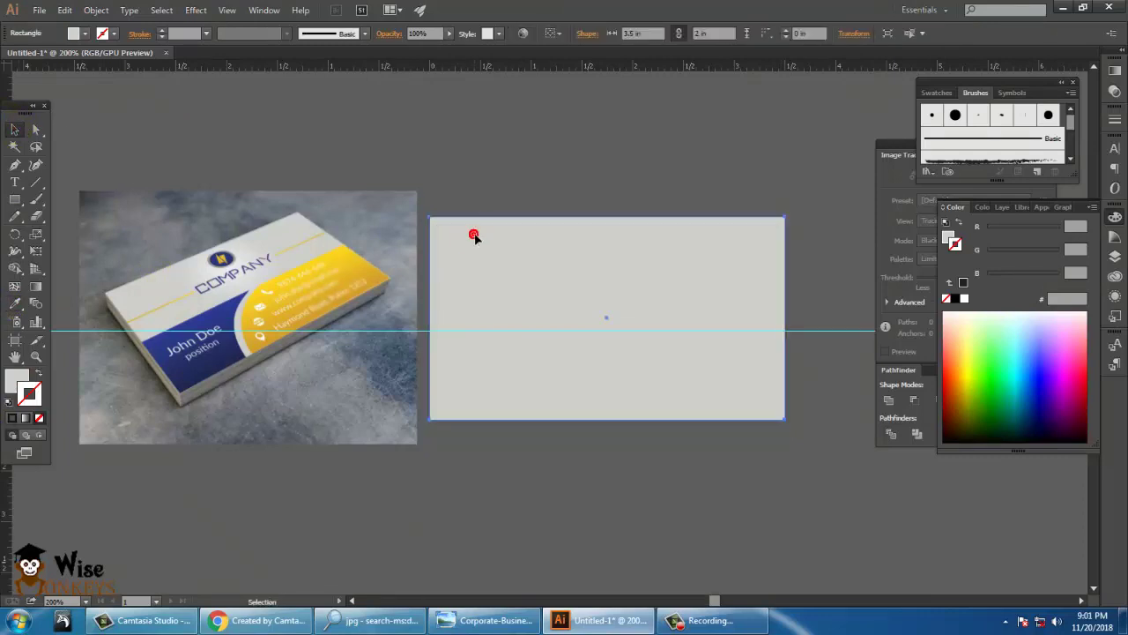
{"action": "key", "text": "ctrl+2"}
{"action": "left_click_drag", "start_coordinate": [497, 189], "coordinate": [674, 456]}
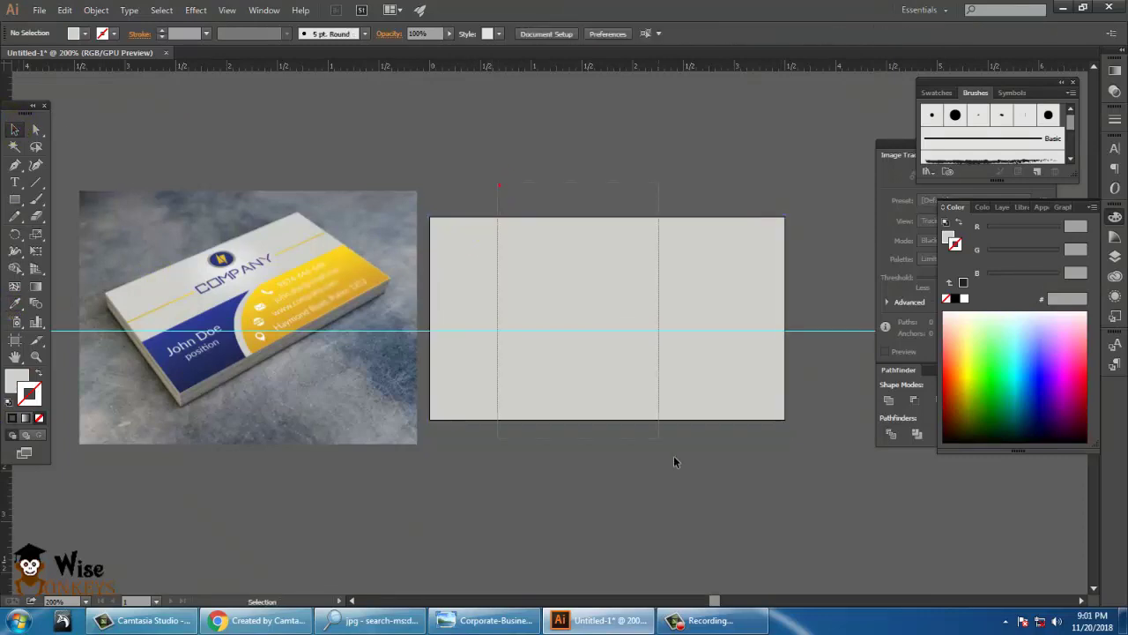
{"action": "left_click_drag", "start_coordinate": [516, 153], "coordinate": [704, 424]}
{"action": "left_click_drag", "start_coordinate": [553, 194], "coordinate": [697, 458]}
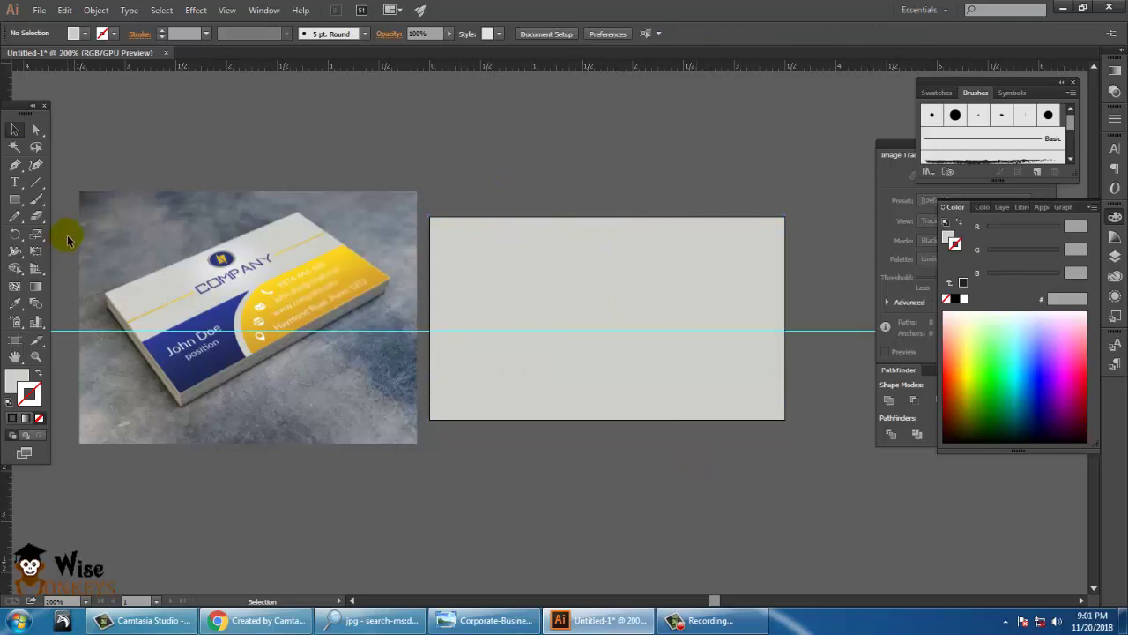
Switch the ruler units to millimetres and add a vertical guide through the artboard's middle at about 45 mm
{"action": "key", "text": "ctrl+="}
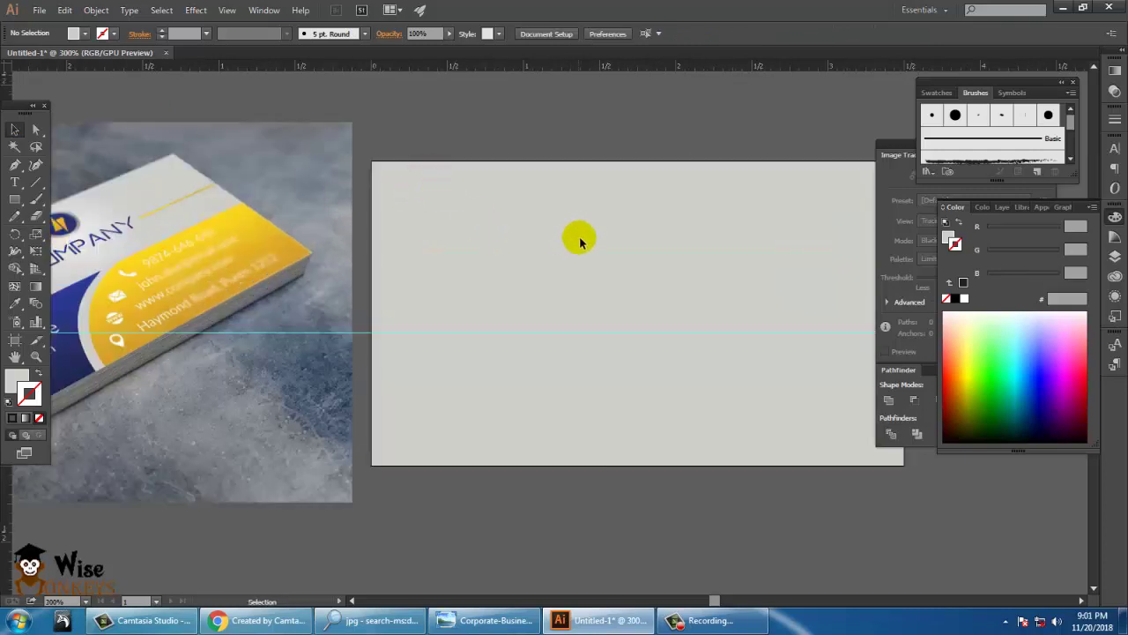
{"action": "key", "text": "ctrl+-"}
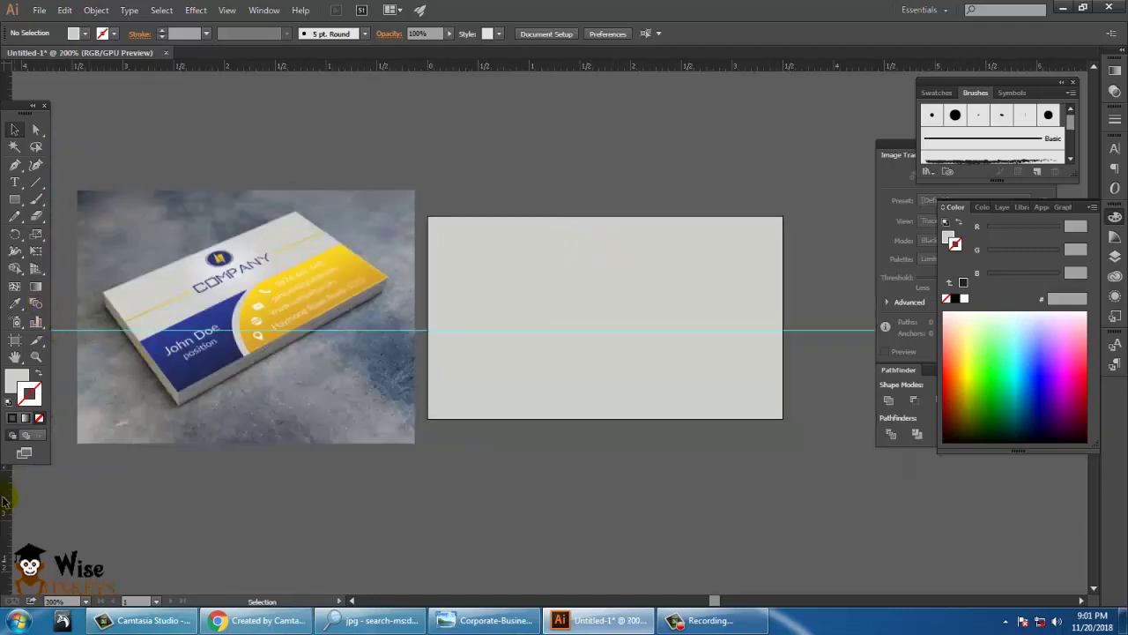
{"action": "right_click", "coordinate": [521, 68]}
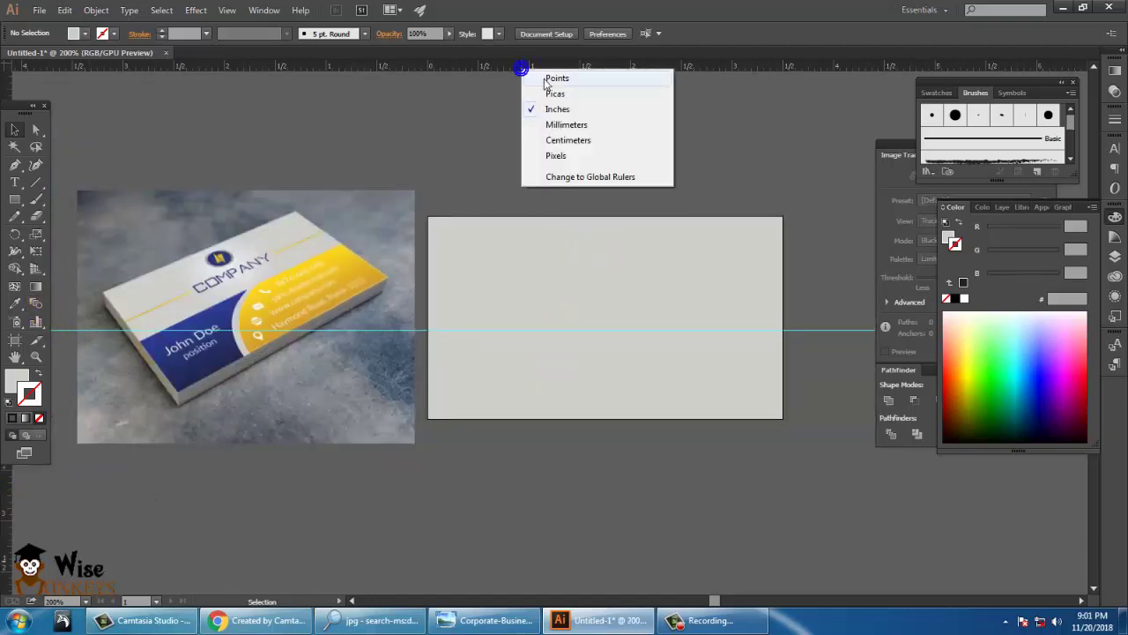
{"action": "left_click", "coordinate": [568, 124]}
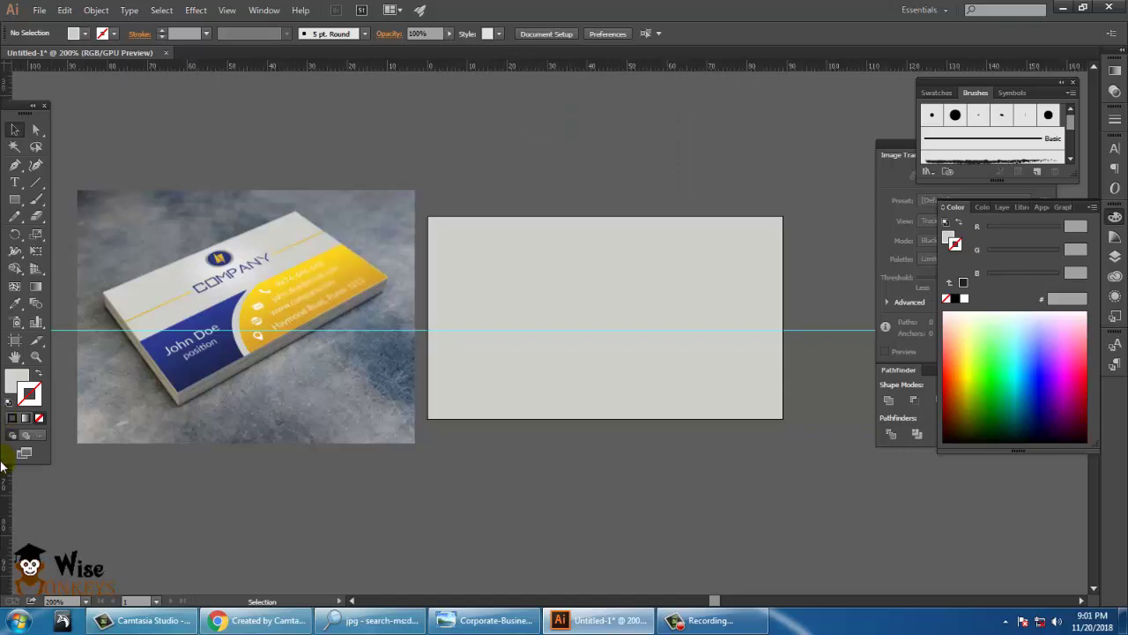
{"action": "left_click_drag", "start_coordinate": [8, 498], "coordinate": [607, 530]}
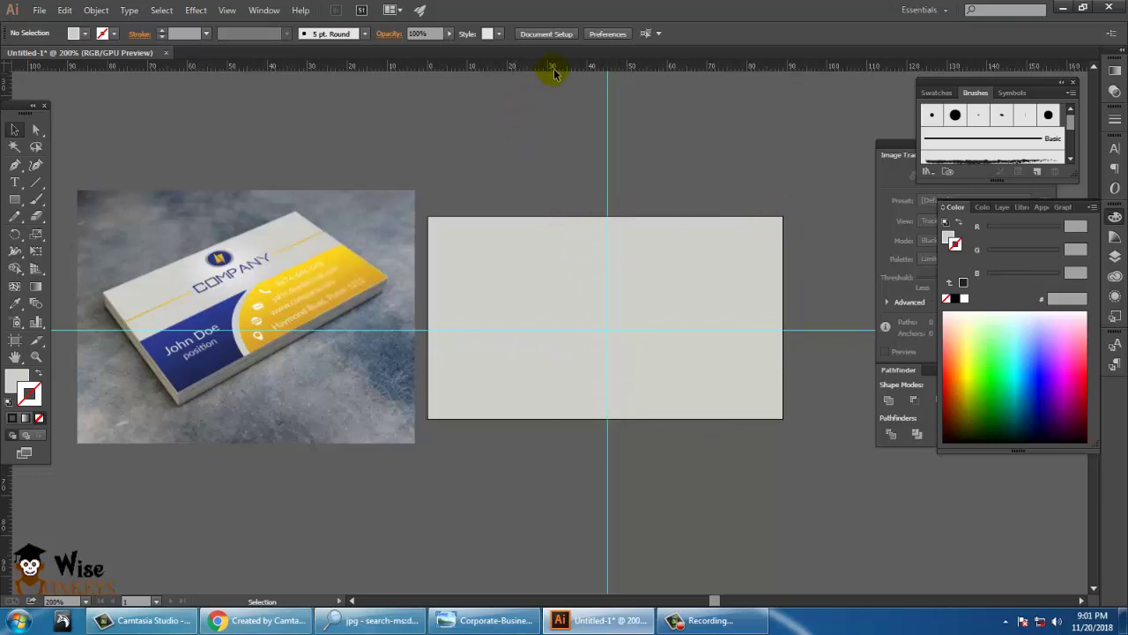
{"action": "left_click_drag", "start_coordinate": [567, 135], "coordinate": [607, 142]}
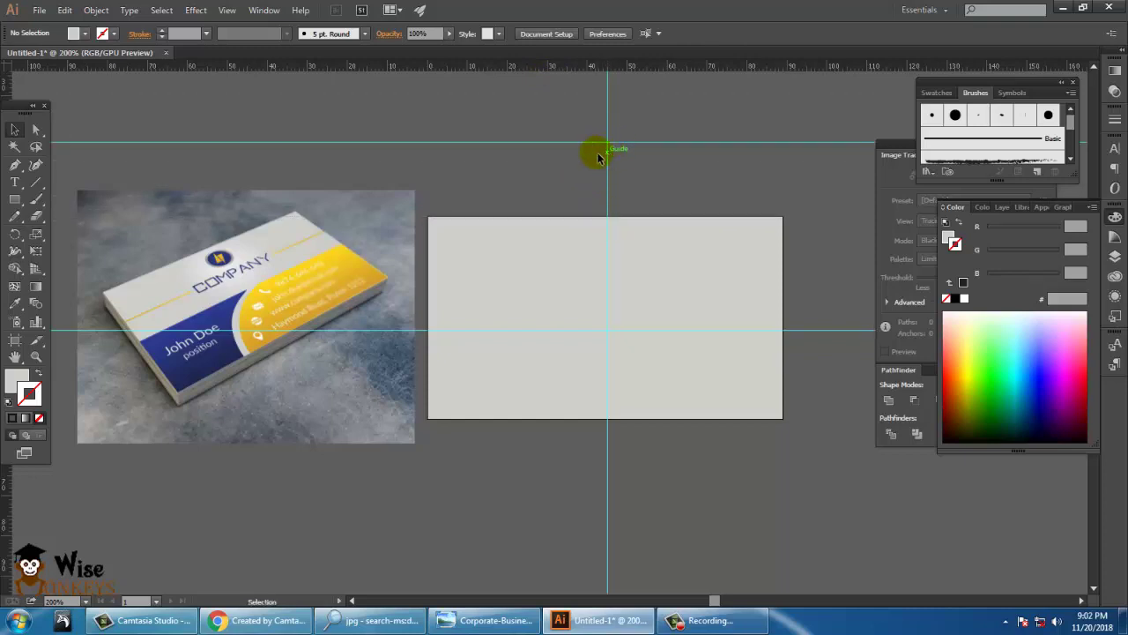
{"action": "key", "text": "ctrl+z"}
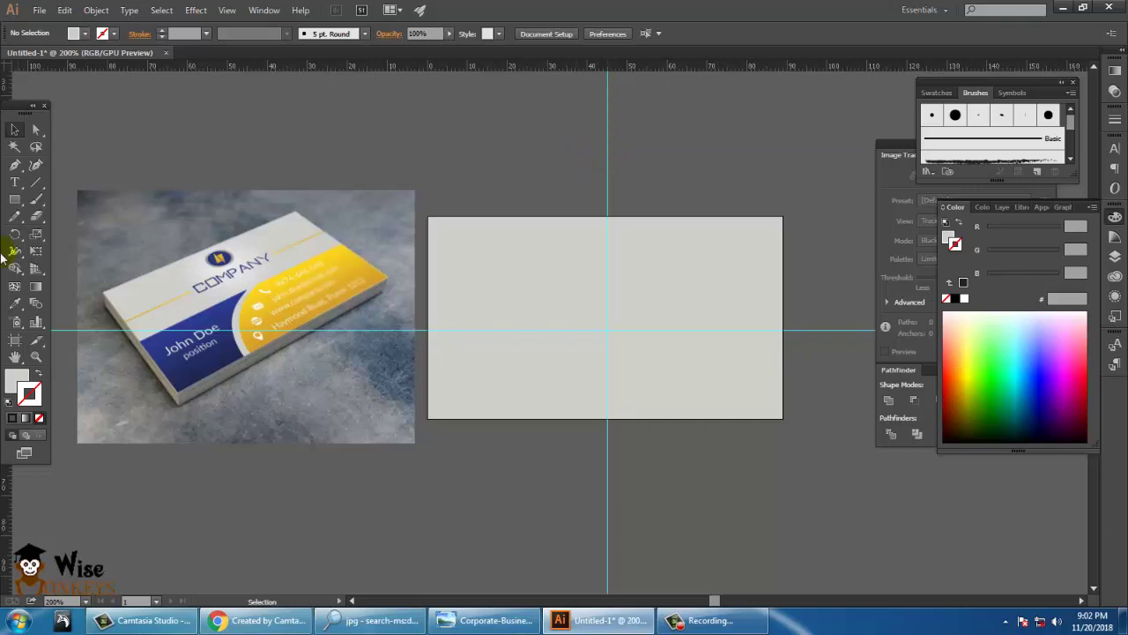
Draw a circle about 9.9 mm wide in the card's upper part, beside the vertical guide, and fill it with grey A4A5A2
{"action": "left_click_drag", "start_coordinate": [15, 200], "coordinate": [67, 233]}
{"action": "left_click_drag", "start_coordinate": [639, 257], "coordinate": [662, 284]}
{"action": "left_click", "coordinate": [21, 123]}
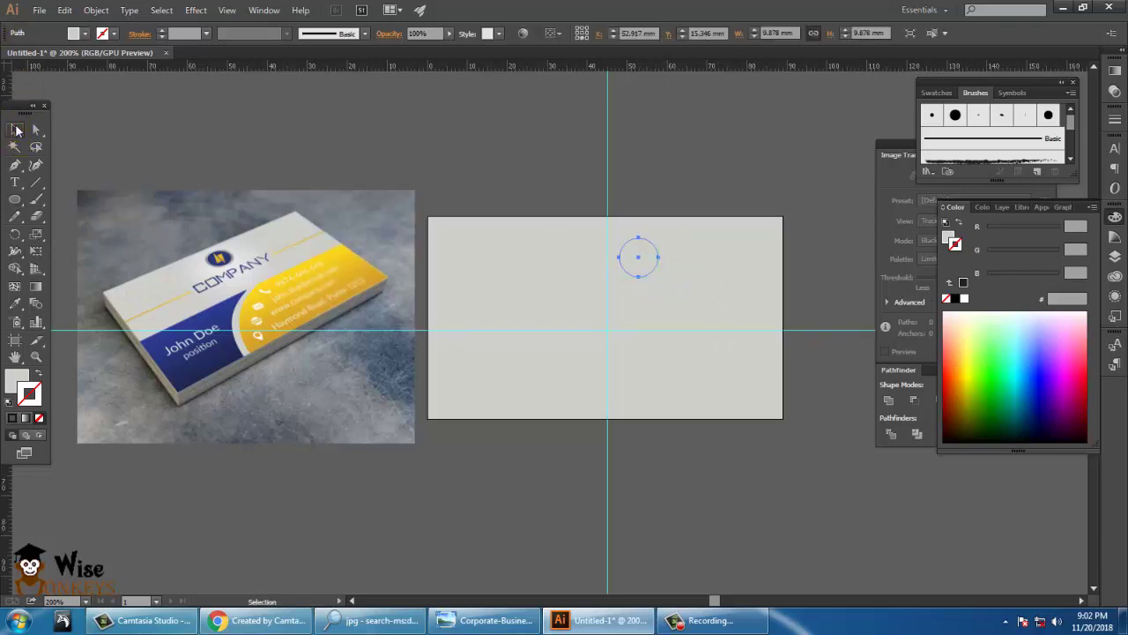
{"action": "left_click", "coordinate": [17, 377]}
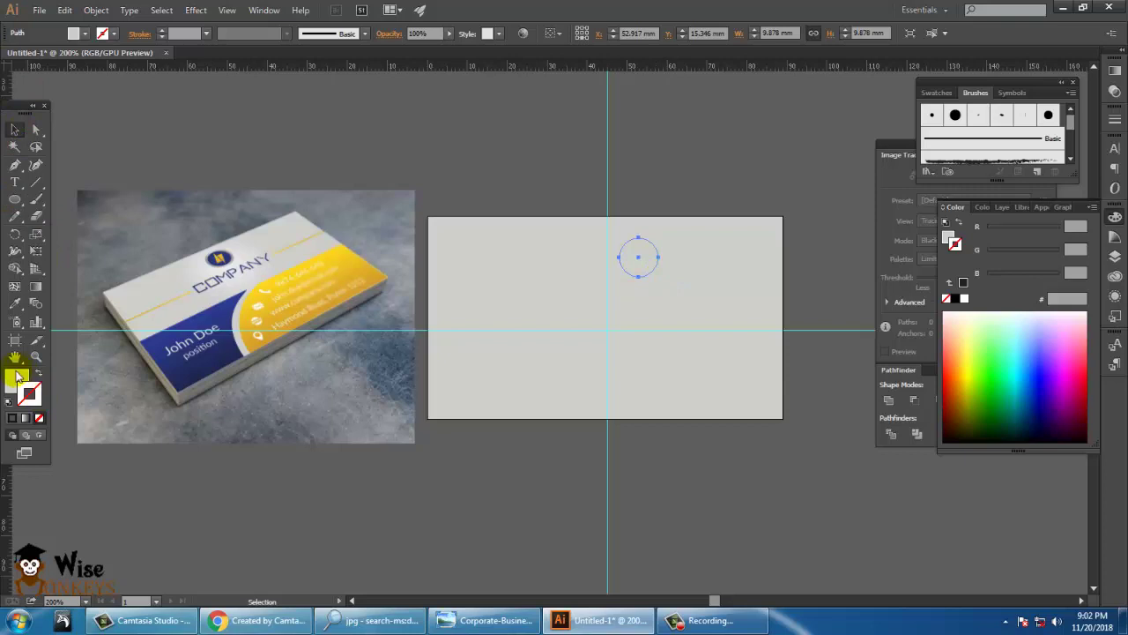
{"action": "double_click", "coordinate": [17, 377]}
{"action": "left_click_drag", "start_coordinate": [533, 231], "coordinate": [532, 254]}
{"action": "left_click", "coordinate": [857, 197]}
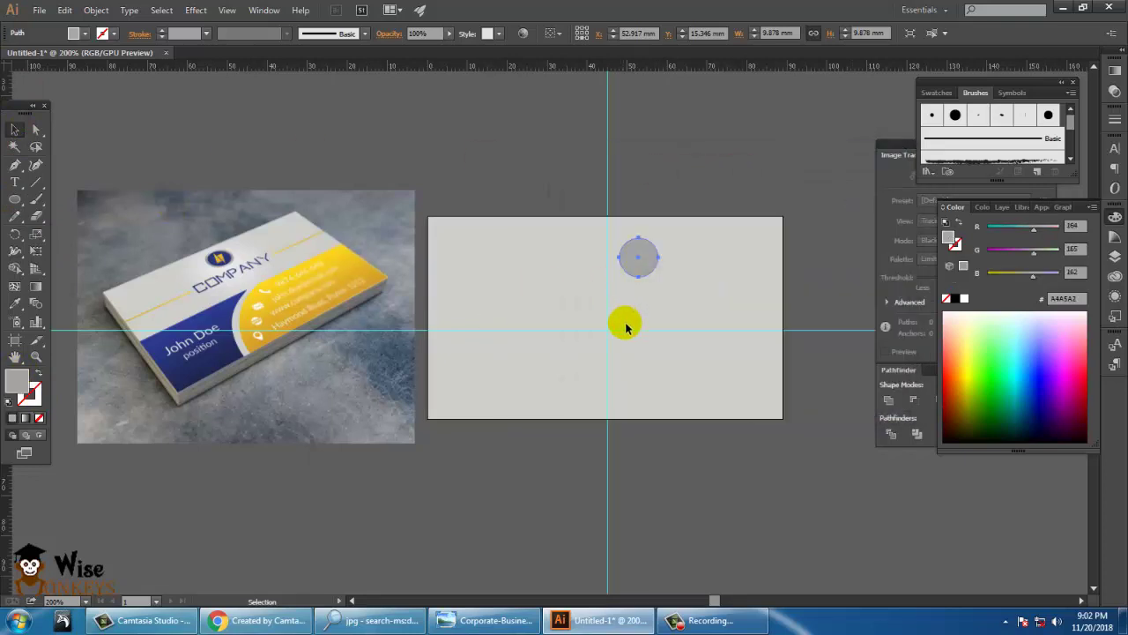
Enlarge the grey circle proportionally from its centre to about 13.2 mm with Free Transform
{"action": "left_click", "coordinate": [36, 251]}
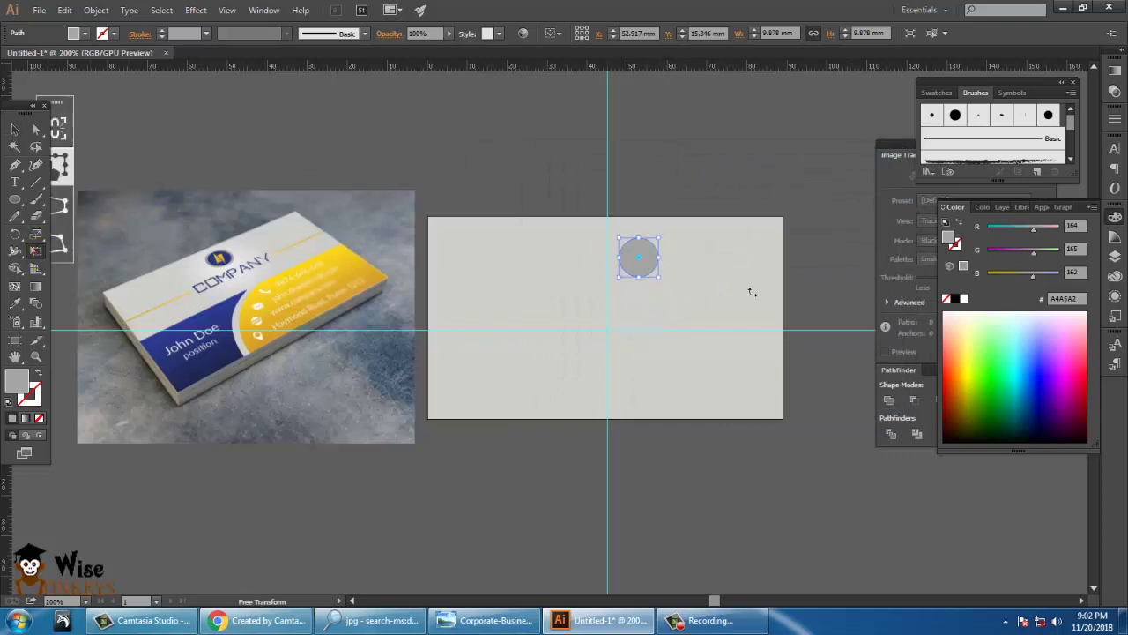
{"action": "left_click_drag", "start_coordinate": [676, 238], "coordinate": [660, 232]}
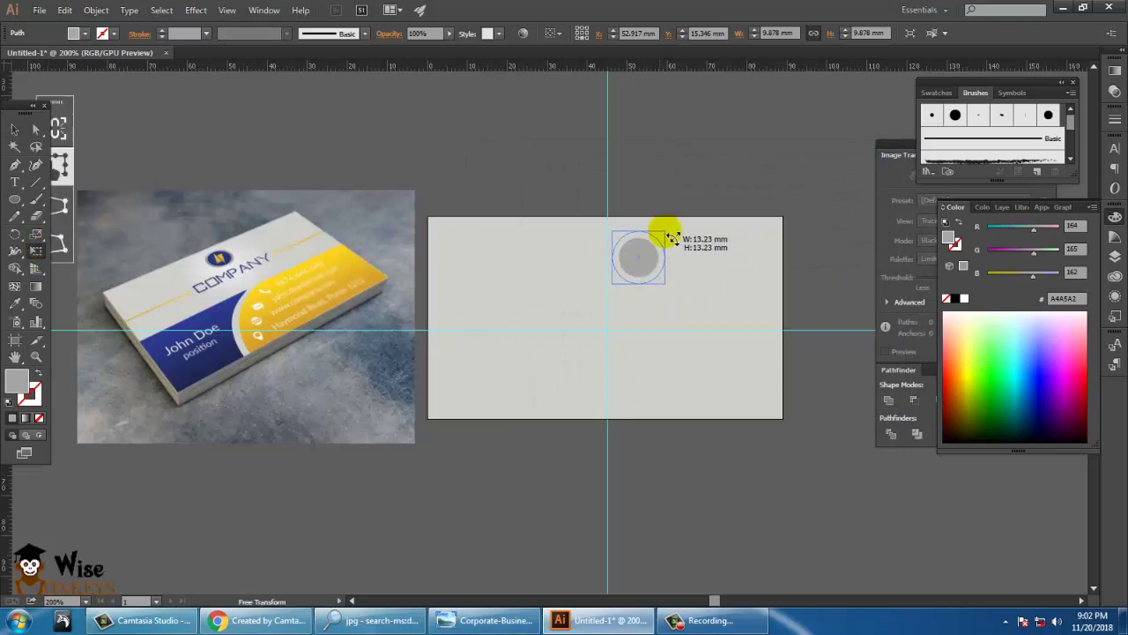
{"action": "left_click", "coordinate": [684, 619]}
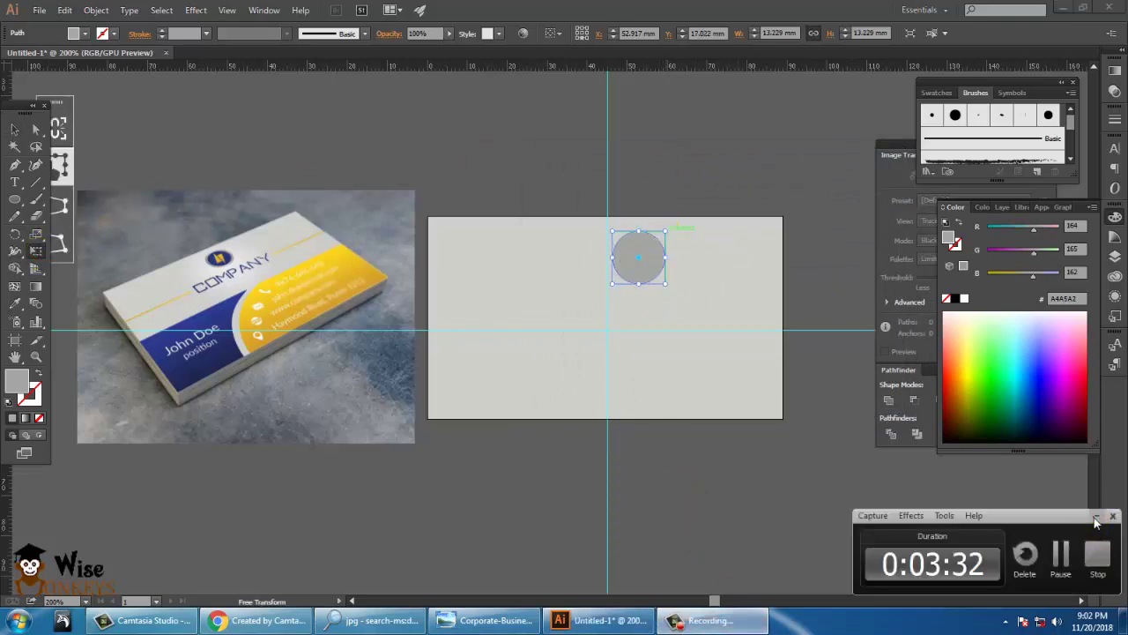
{"action": "left_click", "coordinate": [1109, 558]}
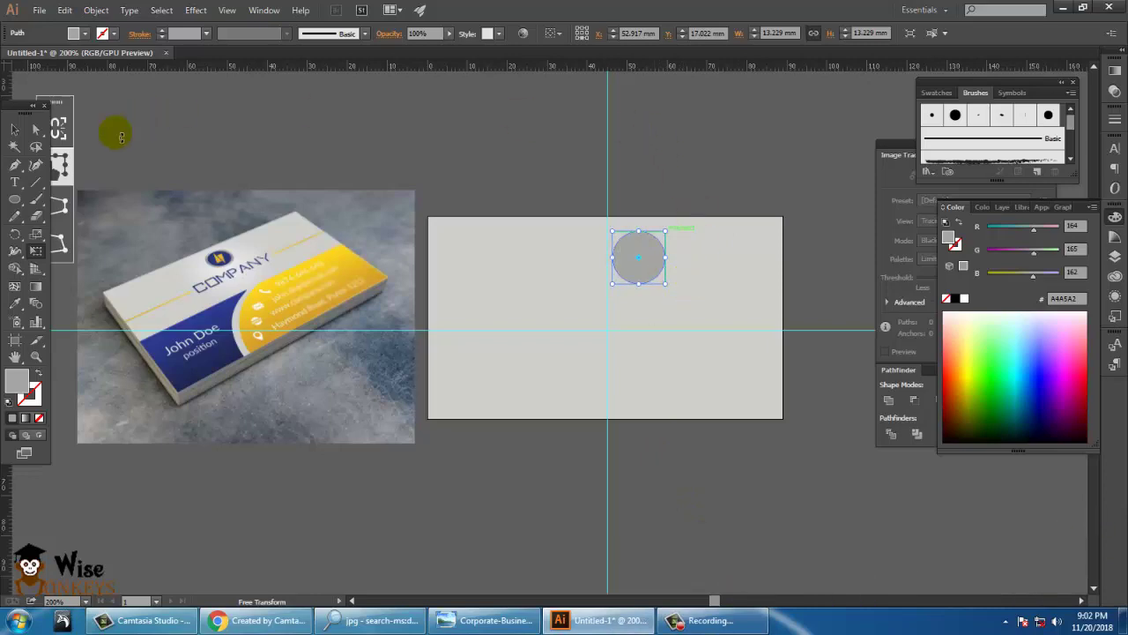
Copy the grey circle, paste the copy in front and shrink it from its centre to about 11.3 mm
{"action": "left_click", "coordinate": [14, 129]}
{"action": "left_click", "coordinate": [65, 10]}
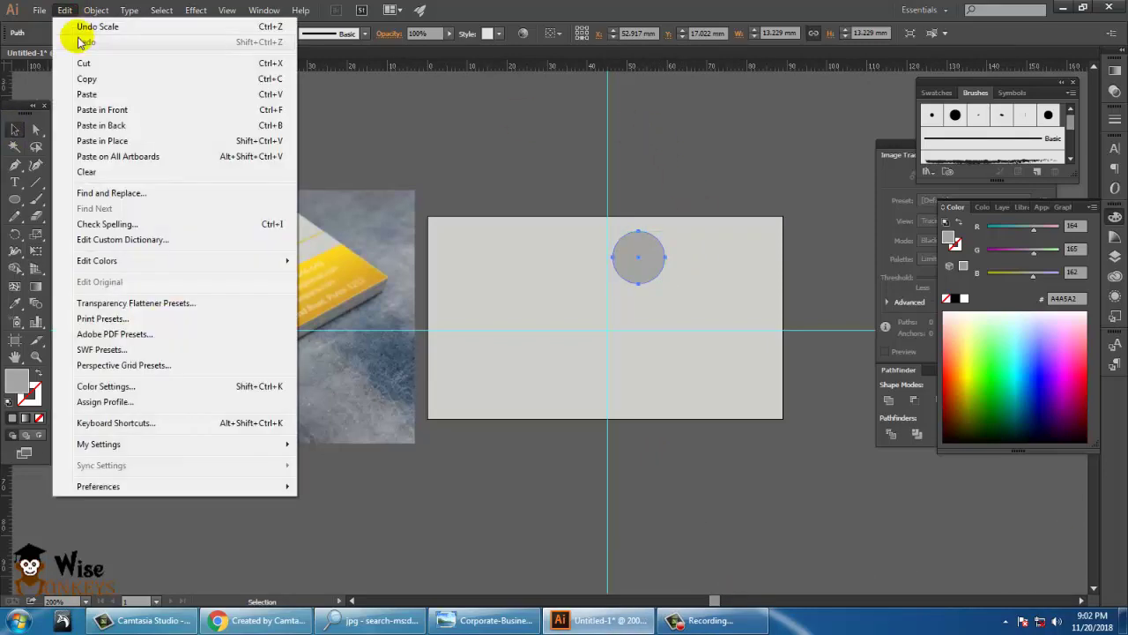
{"action": "left_click", "coordinate": [108, 79]}
{"action": "left_click", "coordinate": [64, 9]}
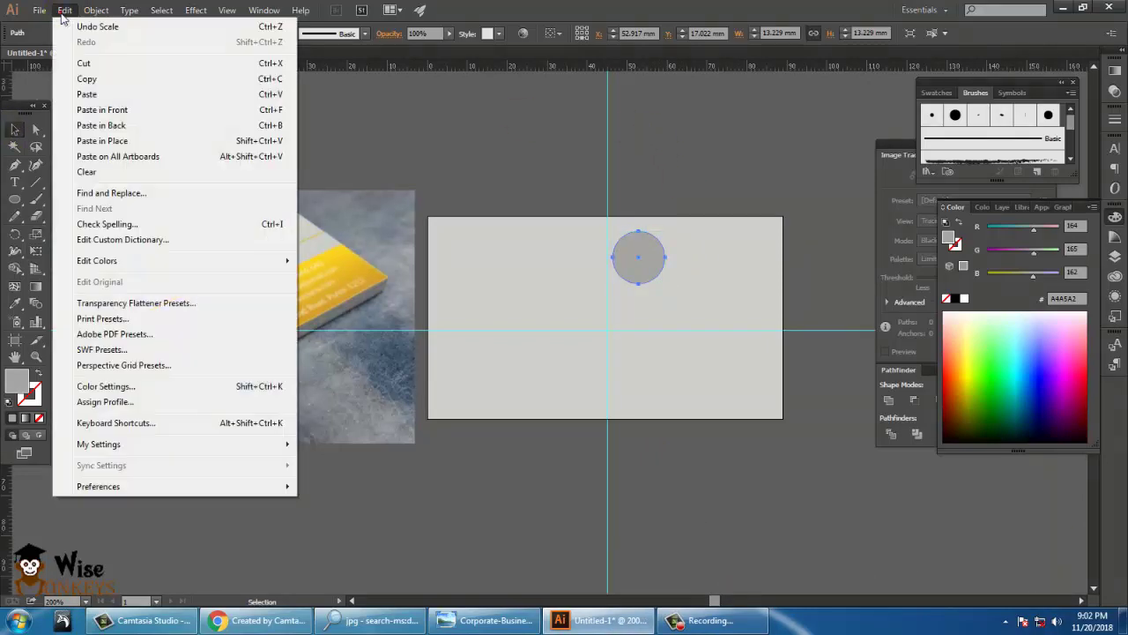
{"action": "left_click", "coordinate": [139, 109]}
{"action": "key", "text": "e"}
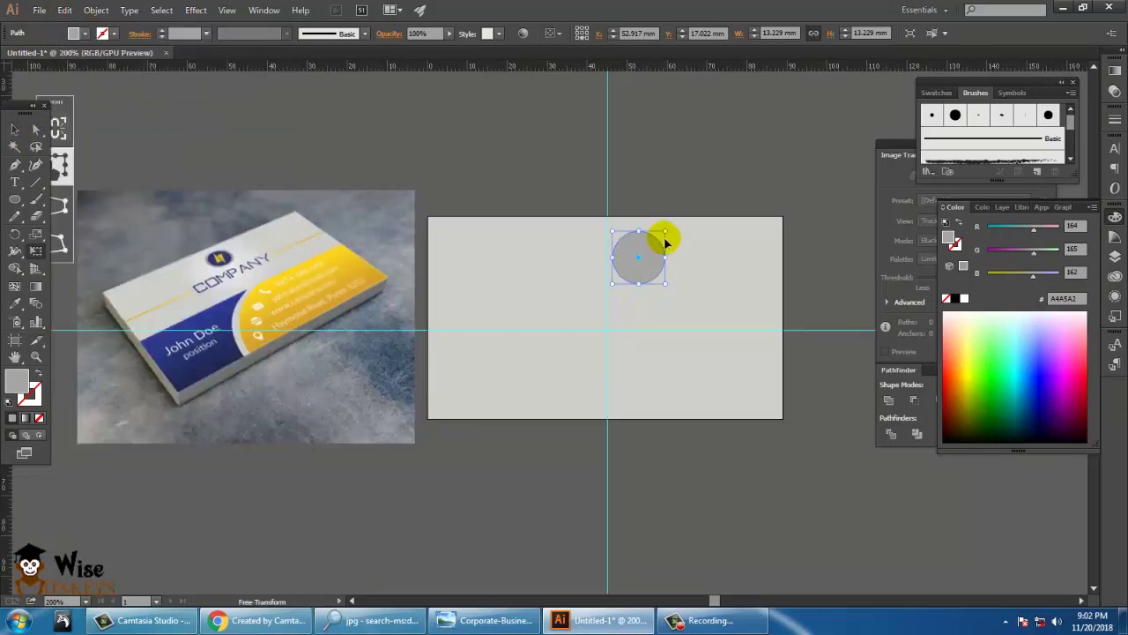
{"action": "left_click_drag", "start_coordinate": [667, 233], "coordinate": [668, 242]}
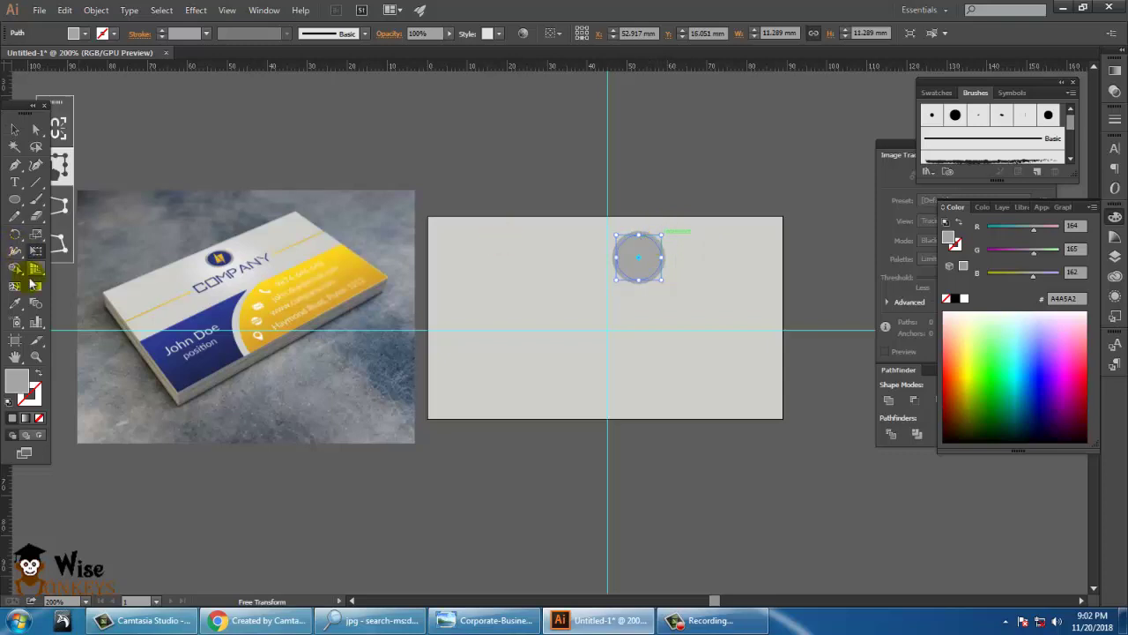
Fill the inner circle with the dark blue 25357F sampled from the reference card's logo and deselect it
{"action": "left_click", "coordinate": [15, 304]}
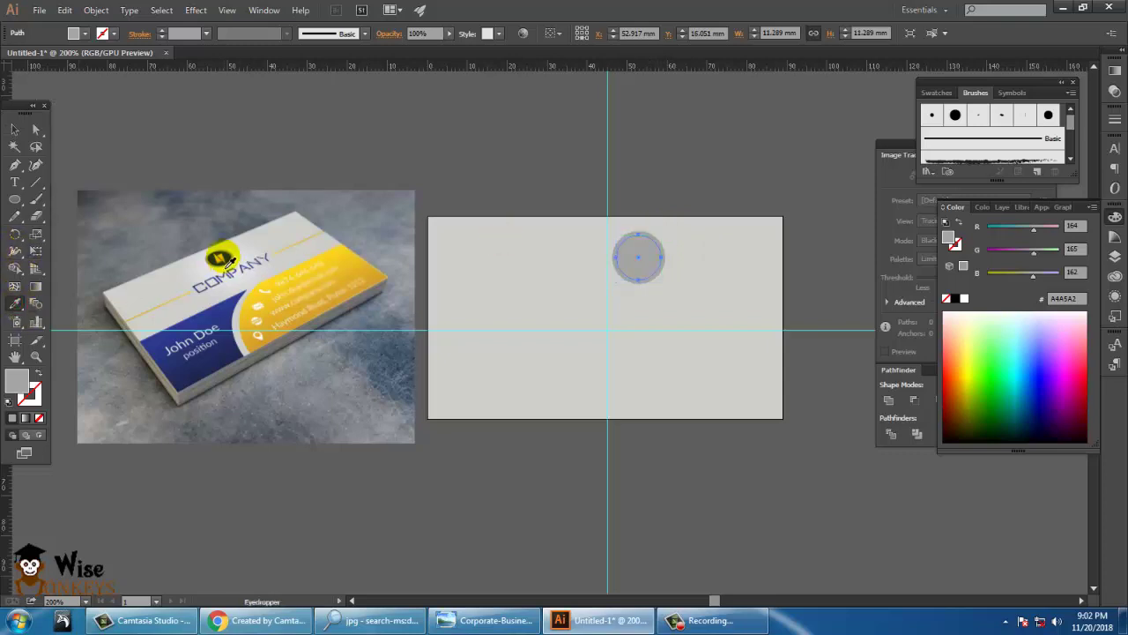
{"action": "left_click", "coordinate": [223, 259]}
{"action": "left_click", "coordinate": [11, 132]}
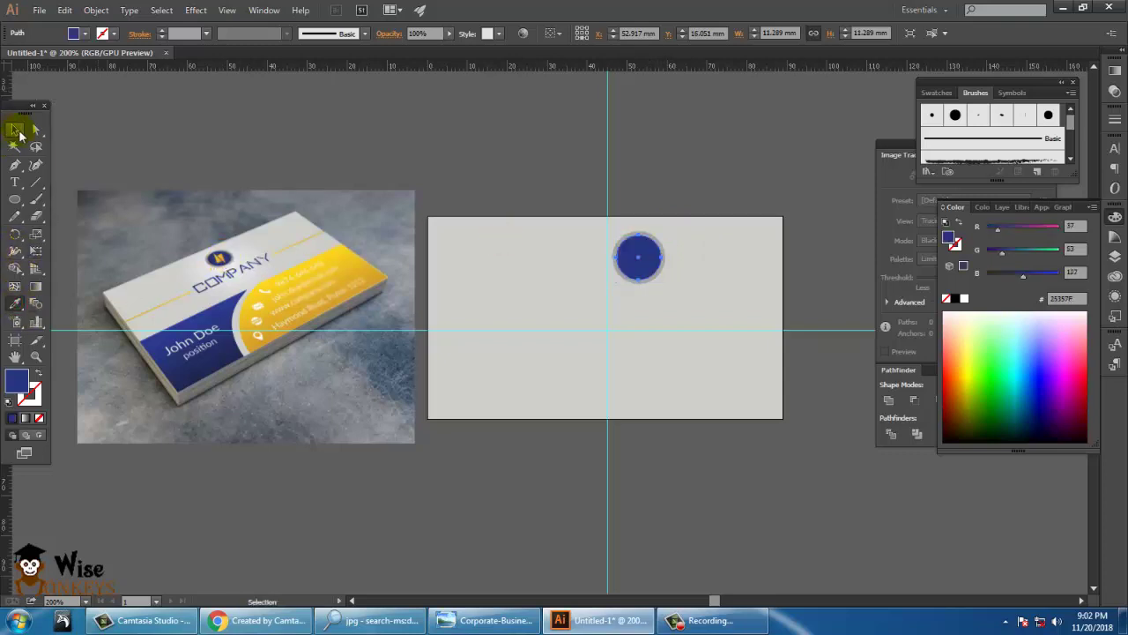
{"action": "left_click", "coordinate": [686, 179]}
Group the blue and grey circles and centre the group on the vertical guide near the card's upper edge
{"action": "left_click_drag", "start_coordinate": [646, 260], "coordinate": [690, 296]}
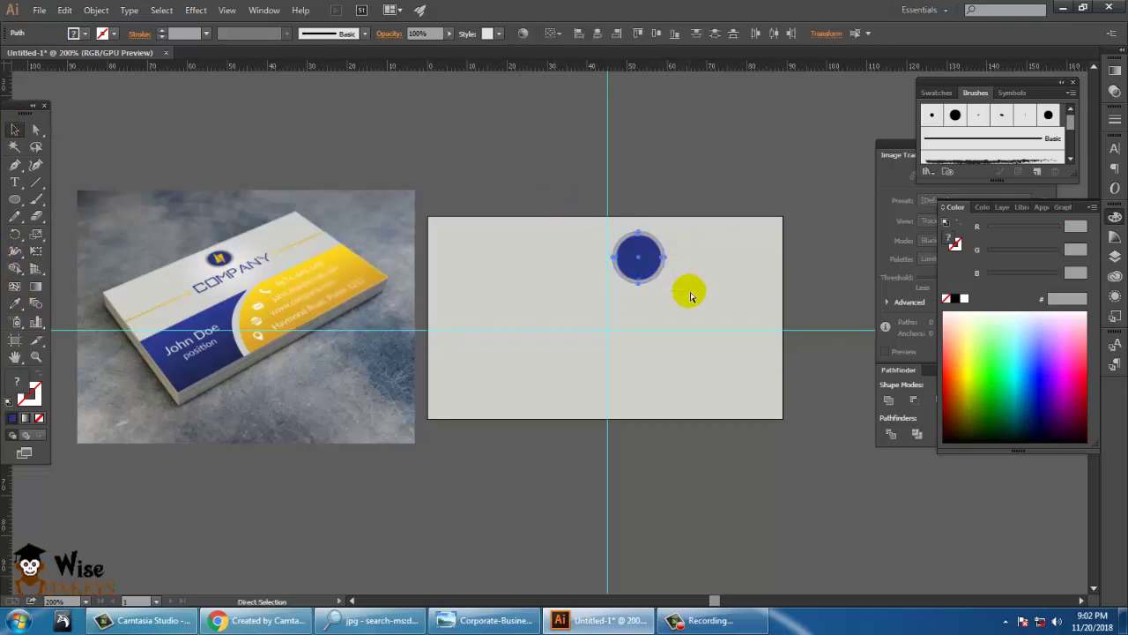
{"action": "key", "text": "ctrl+g"}
{"action": "left_click_drag", "start_coordinate": [661, 255], "coordinate": [620, 252]}
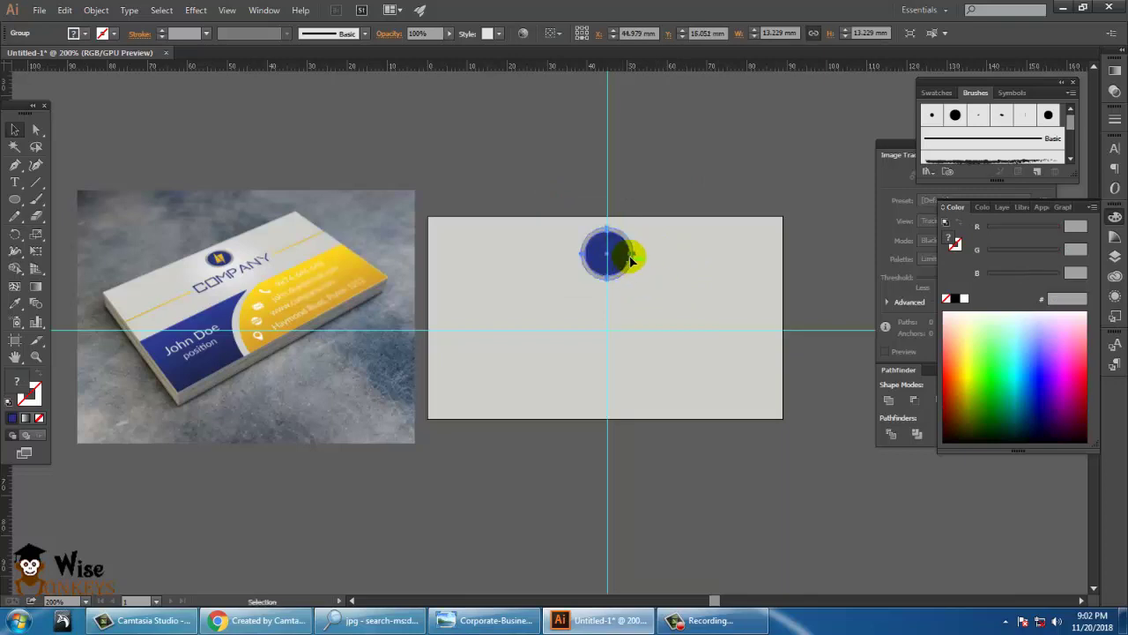
Shrink the circle group proportionally from its centre to about 11.3 mm and deselect it
{"action": "key", "text": "e"}
{"action": "left_click_drag", "start_coordinate": [639, 230], "coordinate": [631, 227]}
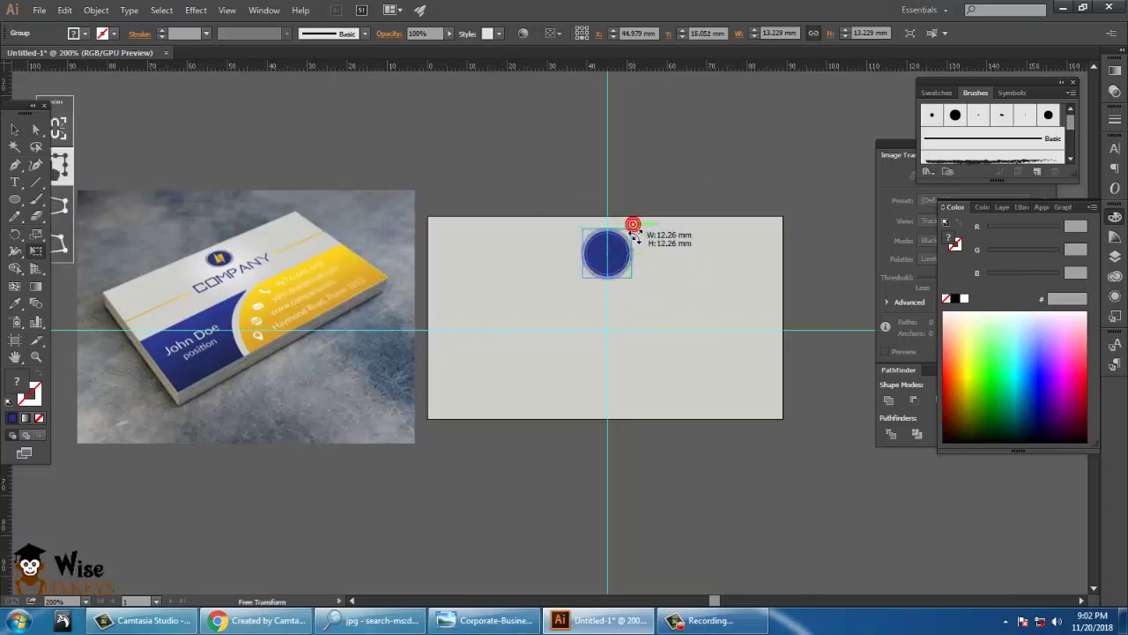
{"action": "key", "text": "v"}
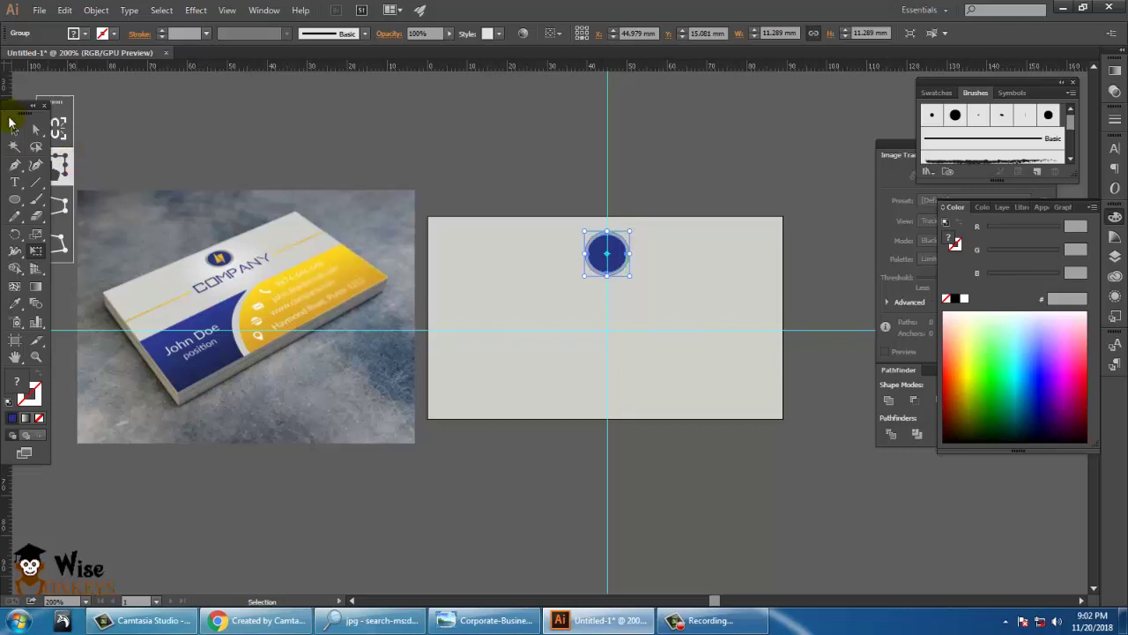
{"action": "left_click", "coordinate": [668, 119]}
Draw a small narrow right triangle on the card with the Pen tool, its vertical side facing right
{"action": "key", "text": "ctrl+="}
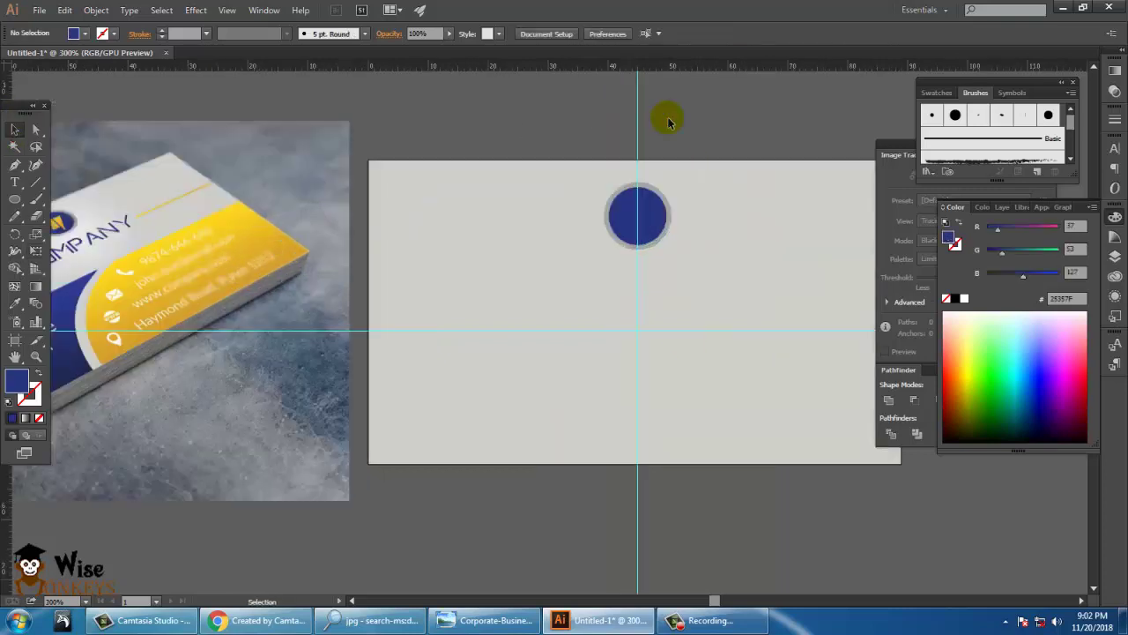
{"action": "left_click_drag", "start_coordinate": [497, 214], "coordinate": [721, 270]}
{"action": "key", "text": "ctrl+="}
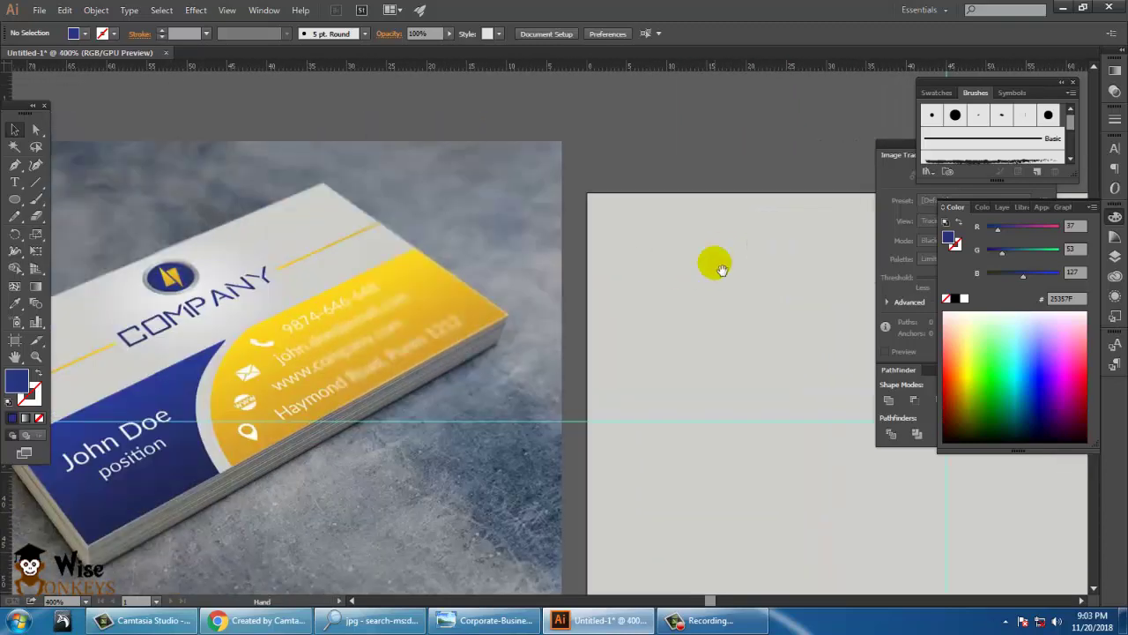
{"action": "left_click", "coordinate": [16, 165]}
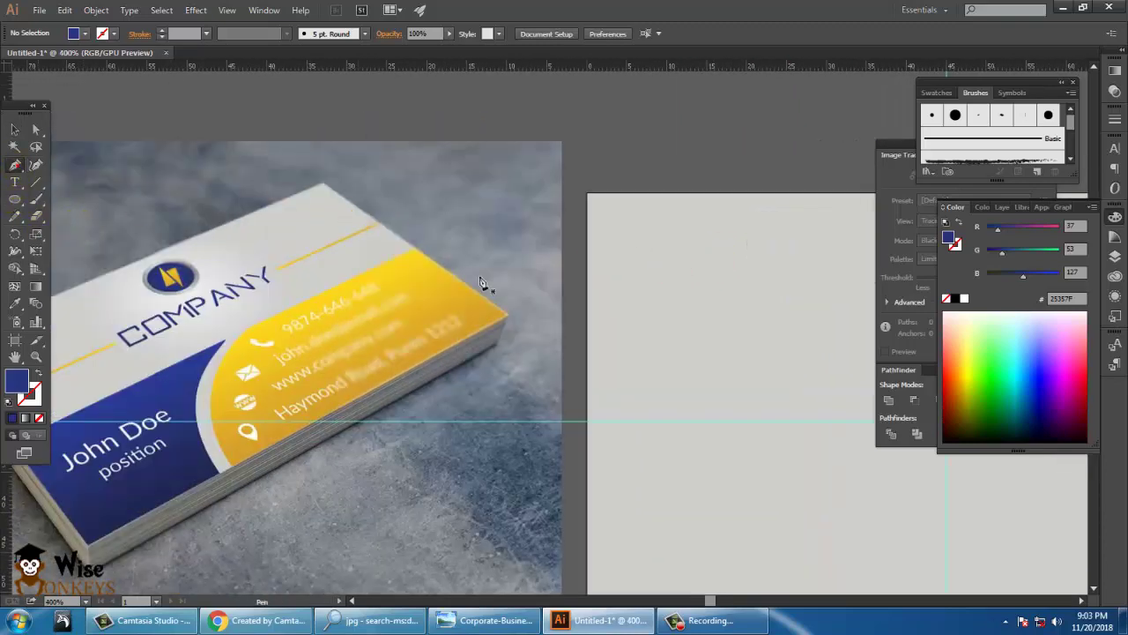
{"action": "left_click", "coordinate": [693, 236]}
{"action": "left_click", "coordinate": [695, 268]}
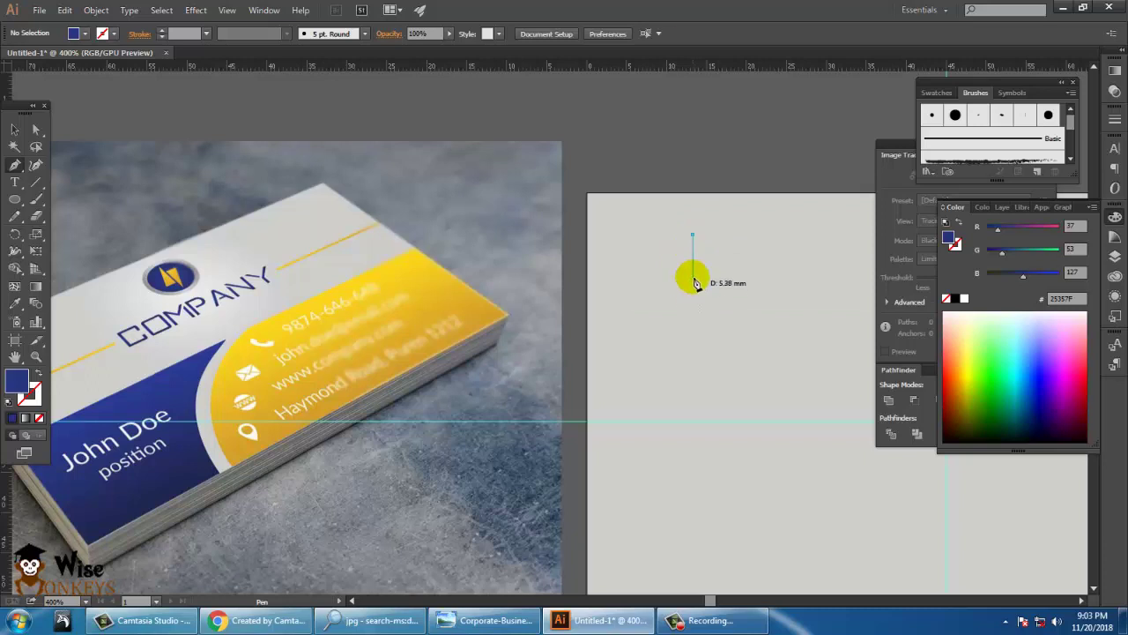
{"action": "left_click", "coordinate": [693, 256], "text": "shift"}
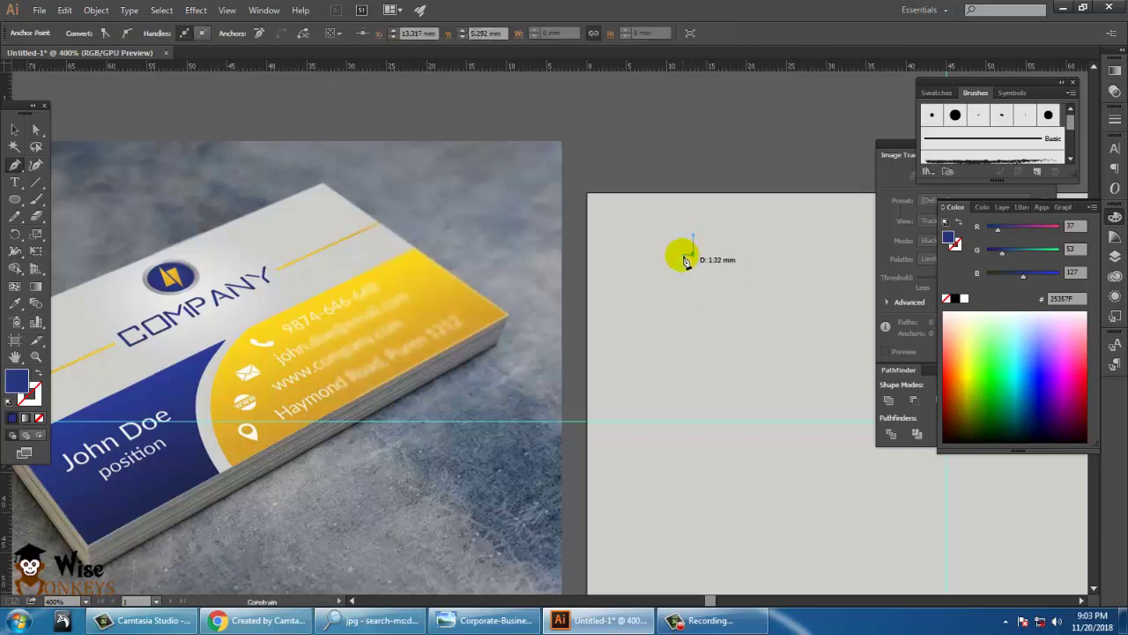
{"action": "left_click", "coordinate": [692, 235]}
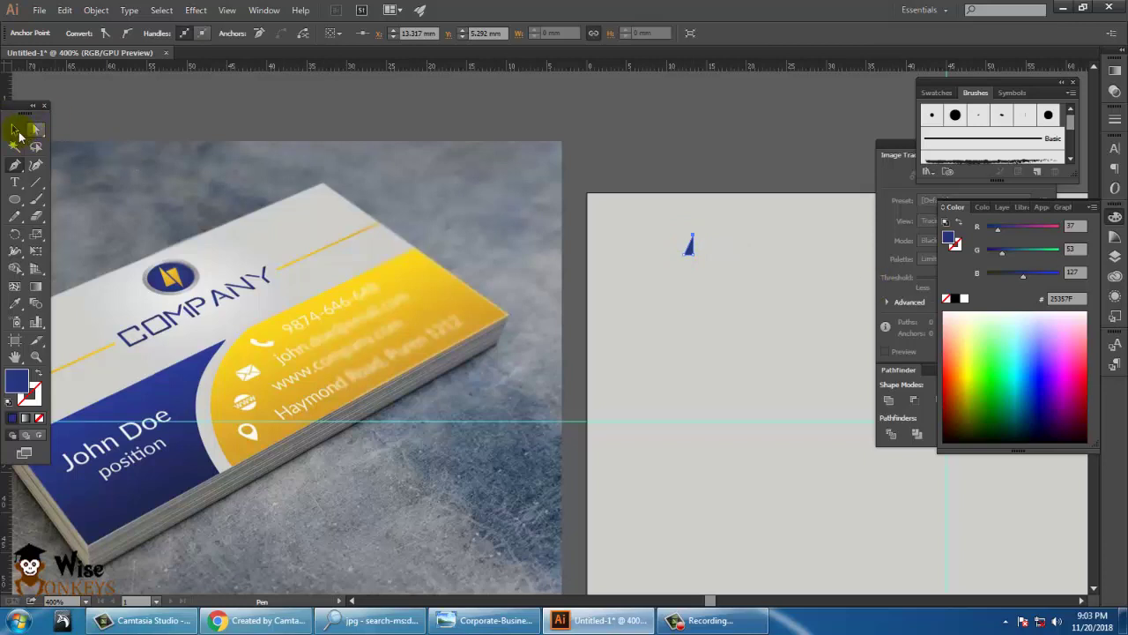
Enlarge the triangle to about 2.3 by 4.9 mm and fill it with the gold C4A23D sampled from the reference logo
{"action": "left_click", "coordinate": [18, 132]}
{"action": "key", "text": "e"}
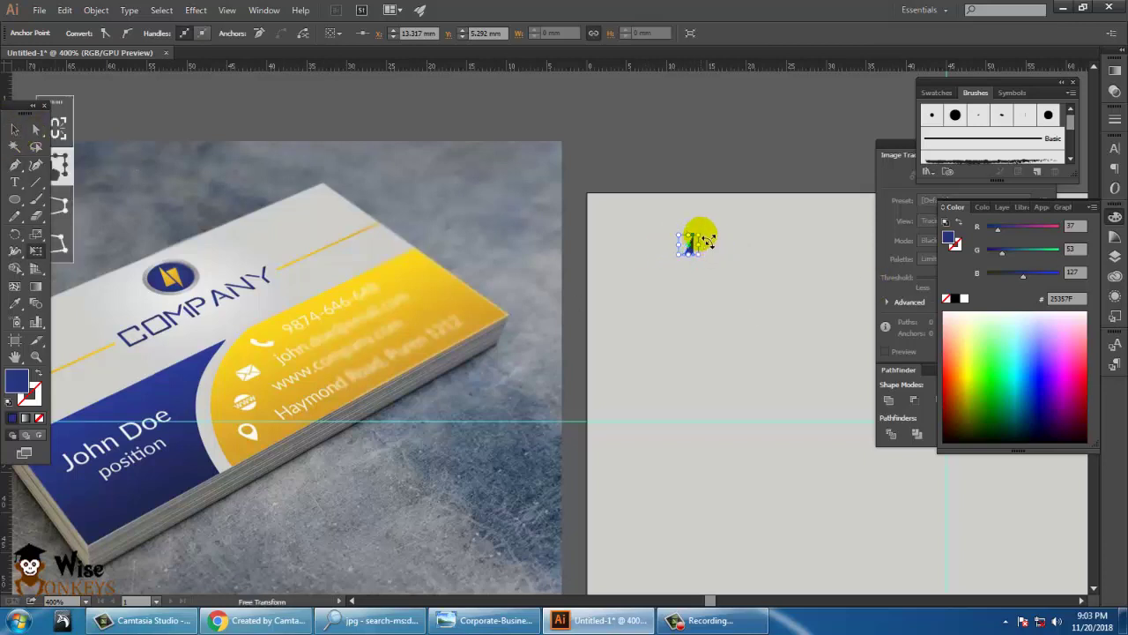
{"action": "mouse_move", "coordinate": [700, 235]}
{"action": "left_mouse_down"}
{"action": "mouse_move", "coordinate": [722, 220]}
{"action": "mouse_move", "coordinate": [699, 226]}
{"action": "left_mouse_up"}
{"action": "key", "text": "ctrl+z"}
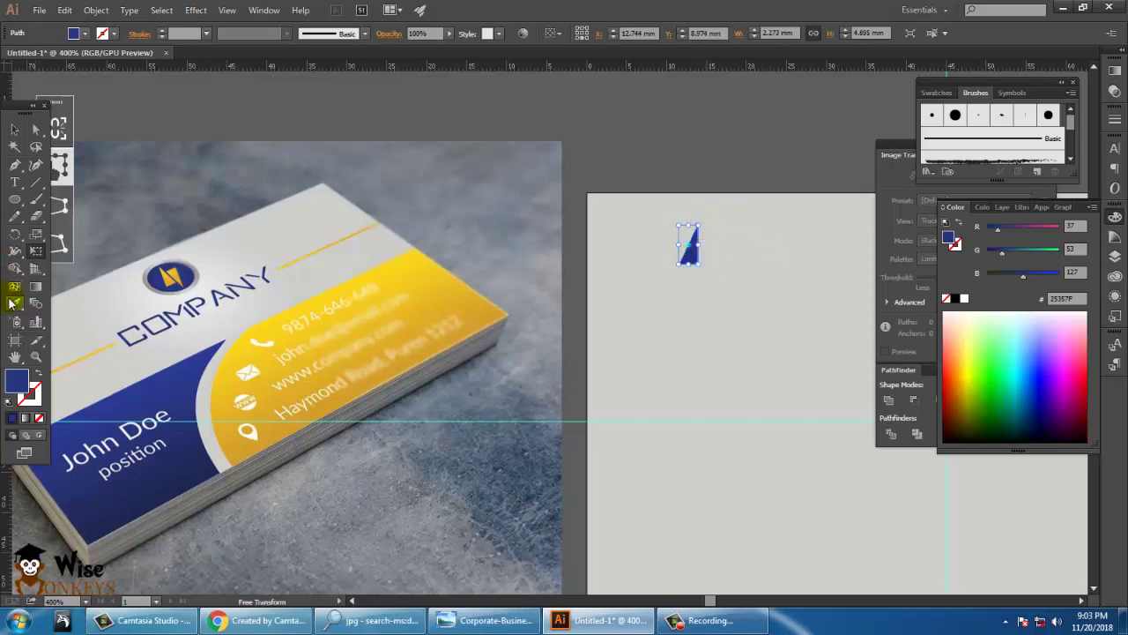
{"action": "left_click", "coordinate": [14, 303]}
{"action": "left_click", "coordinate": [166, 288]}
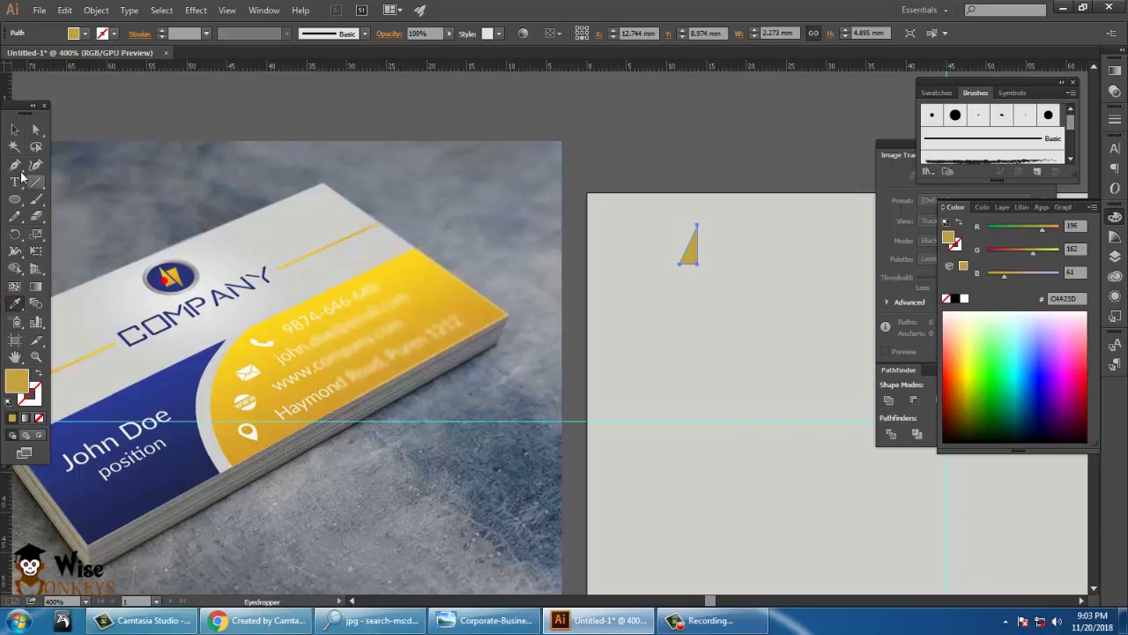
Move the gold triangle onto the blue logo circle, just left of the vertical guide
{"action": "left_click", "coordinate": [15, 130]}
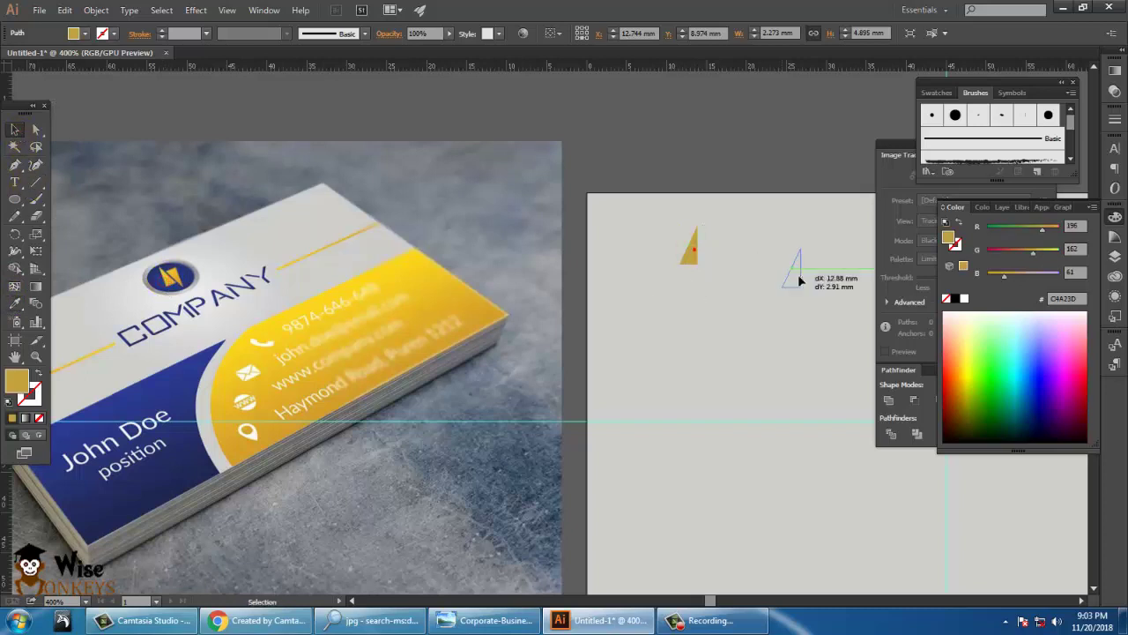
{"action": "left_click_drag", "start_coordinate": [799, 276], "coordinate": [799, 276]}
{"action": "left_click_drag", "start_coordinate": [792, 320], "coordinate": [301, 330]}
{"action": "left_click_drag", "start_coordinate": [310, 288], "coordinate": [452, 282]}
{"action": "left_click_drag", "start_coordinate": [546, 268], "coordinate": [775, 271]}
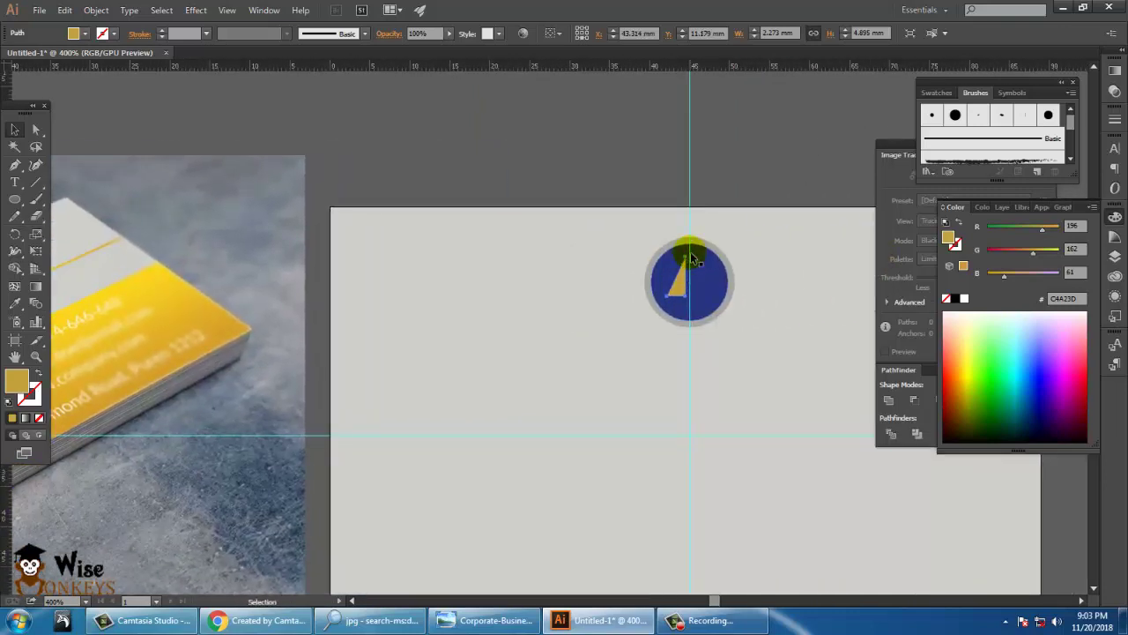
Enlarge the gold triangle proportionally to about 3.0 by 6.5 mm and deselect it
{"action": "key", "text": "e"}
{"action": "left_click_drag", "start_coordinate": [697, 265], "coordinate": [636, 247]}
{"action": "key", "text": "space"}
{"action": "left_click", "coordinate": [21, 132]}
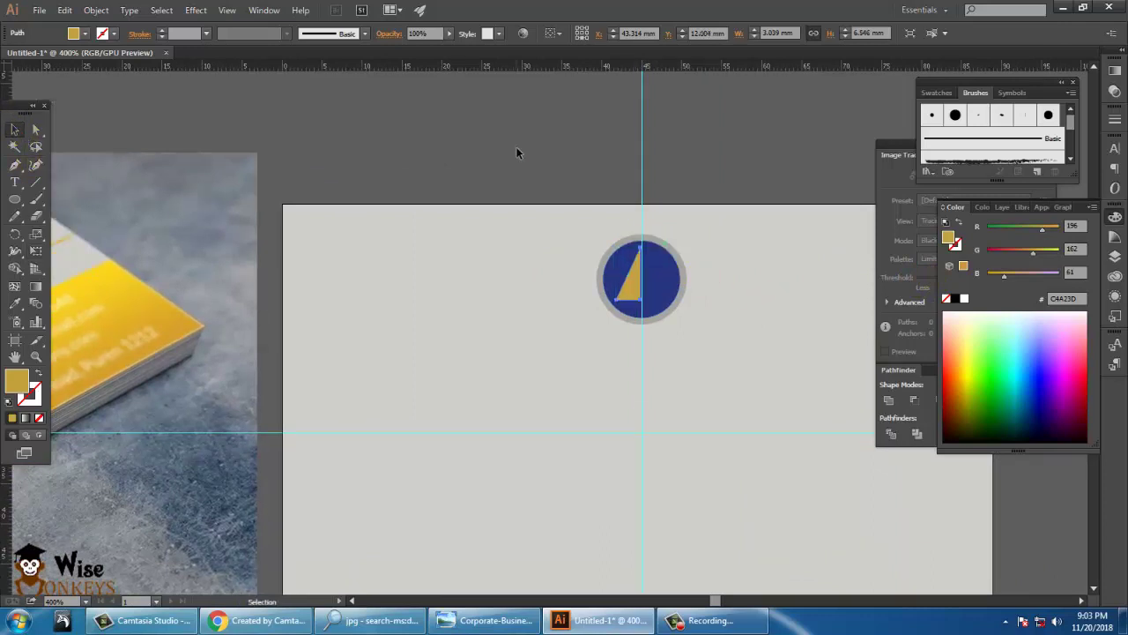
{"action": "left_click", "coordinate": [516, 148]}
Adjust the gold triangle's position so its vertical side sits just left of the vertical guide
{"action": "left_click", "coordinate": [636, 288]}
{"action": "left_click_drag", "start_coordinate": [494, 273], "coordinate": [611, 283]}
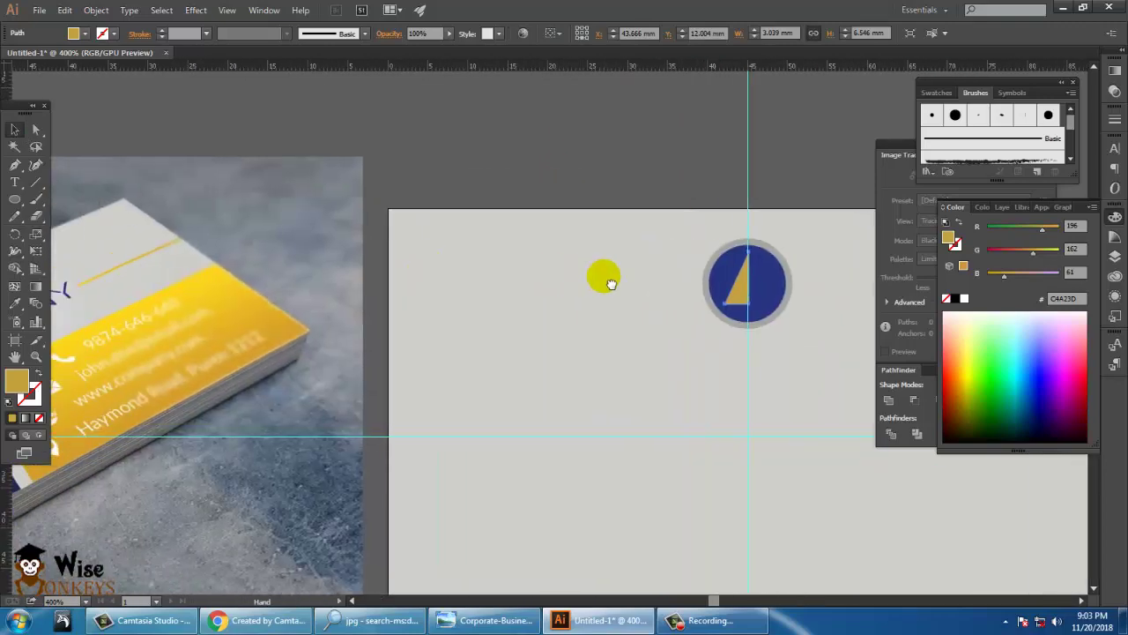
{"action": "left_click_drag", "start_coordinate": [745, 281], "coordinate": [740, 276]}
Make a copy of the gold triangle reflected about the vertical axis and place it right of the vertical guide
{"action": "right_click", "coordinate": [742, 275]}
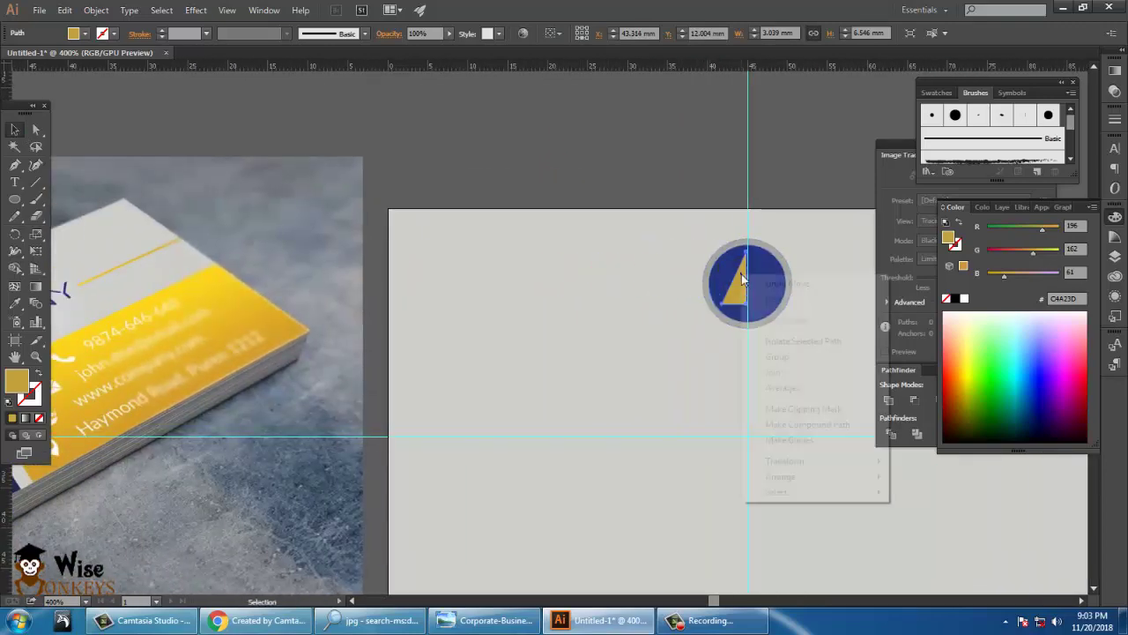
{"action": "mouse_move", "coordinate": [806, 461]}
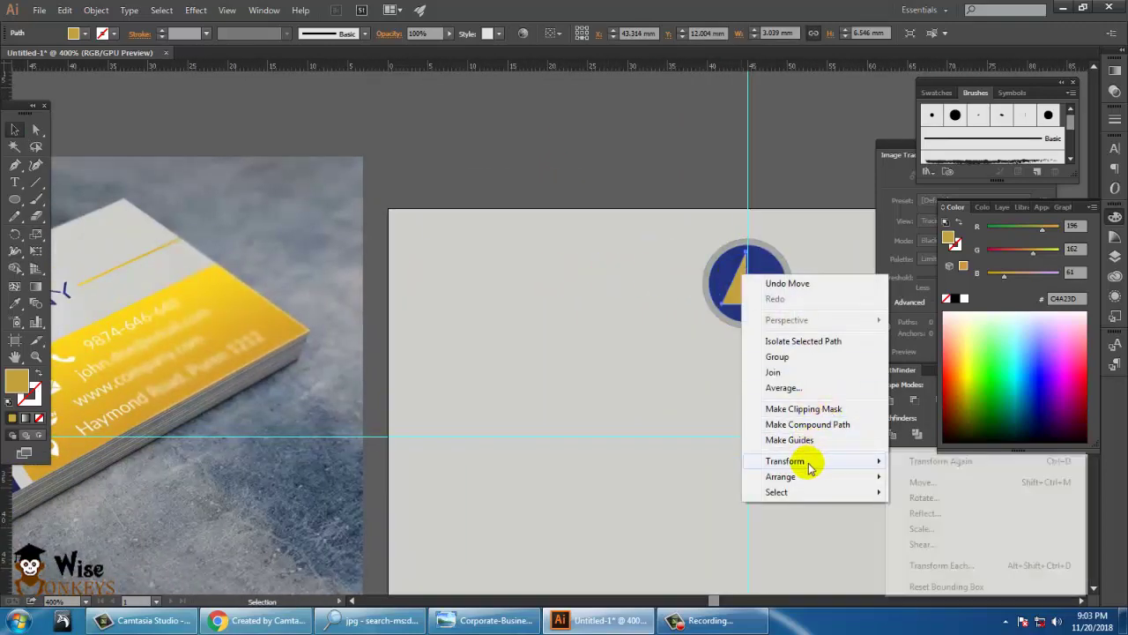
{"action": "left_click", "coordinate": [950, 513]}
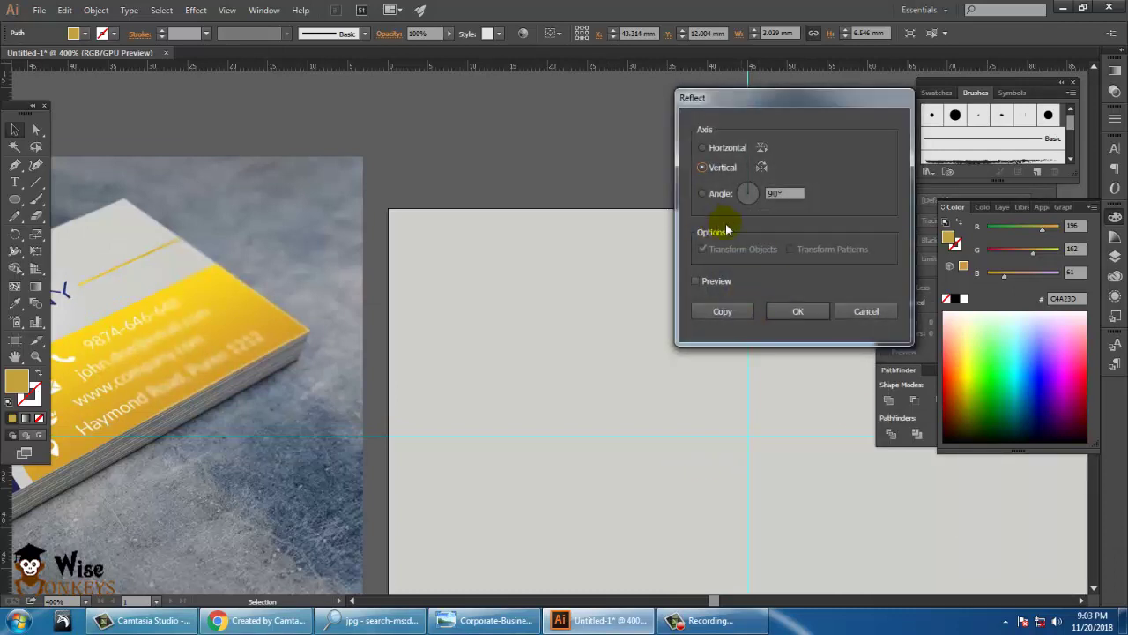
{"action": "left_click_drag", "start_coordinate": [781, 119], "coordinate": [453, 142]}
{"action": "left_click", "coordinate": [394, 335]}
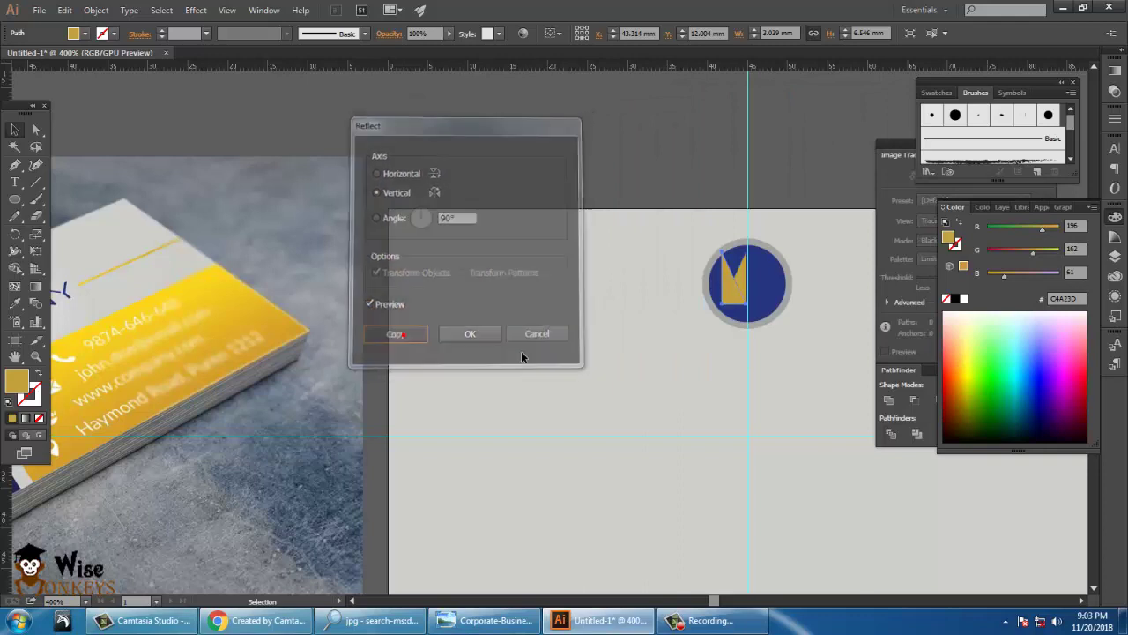
{"action": "left_click_drag", "start_coordinate": [737, 296], "coordinate": [768, 296]}
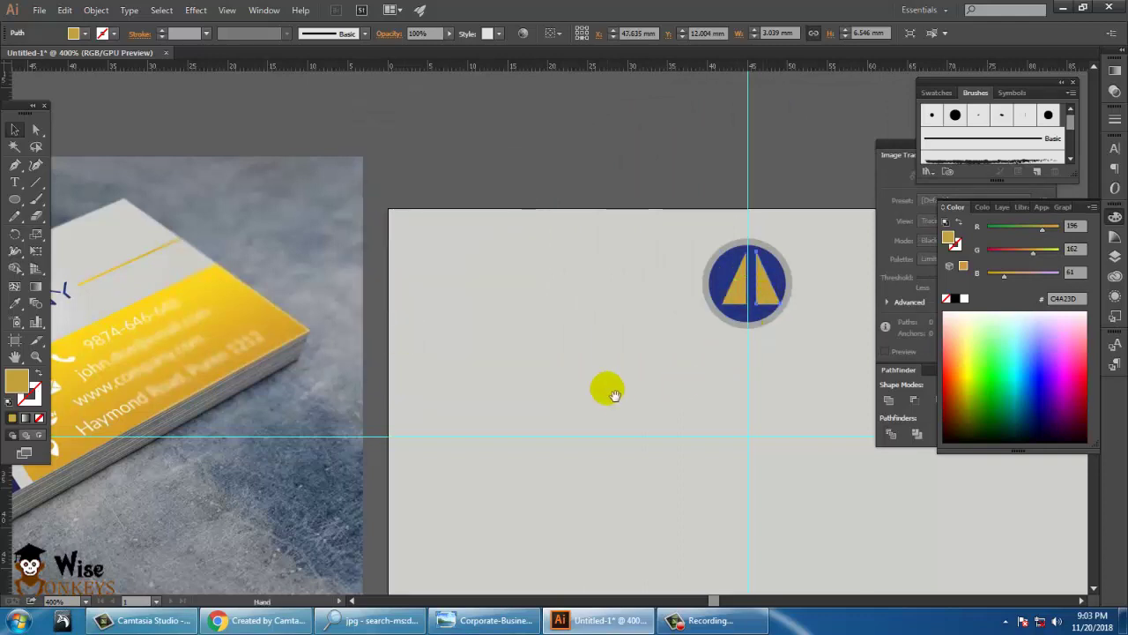
Reflect the copied triangle about the horizontal axis so it points downward
{"action": "left_click_drag", "start_coordinate": [608, 389], "coordinate": [553, 379]}
{"action": "right_click", "coordinate": [701, 275]}
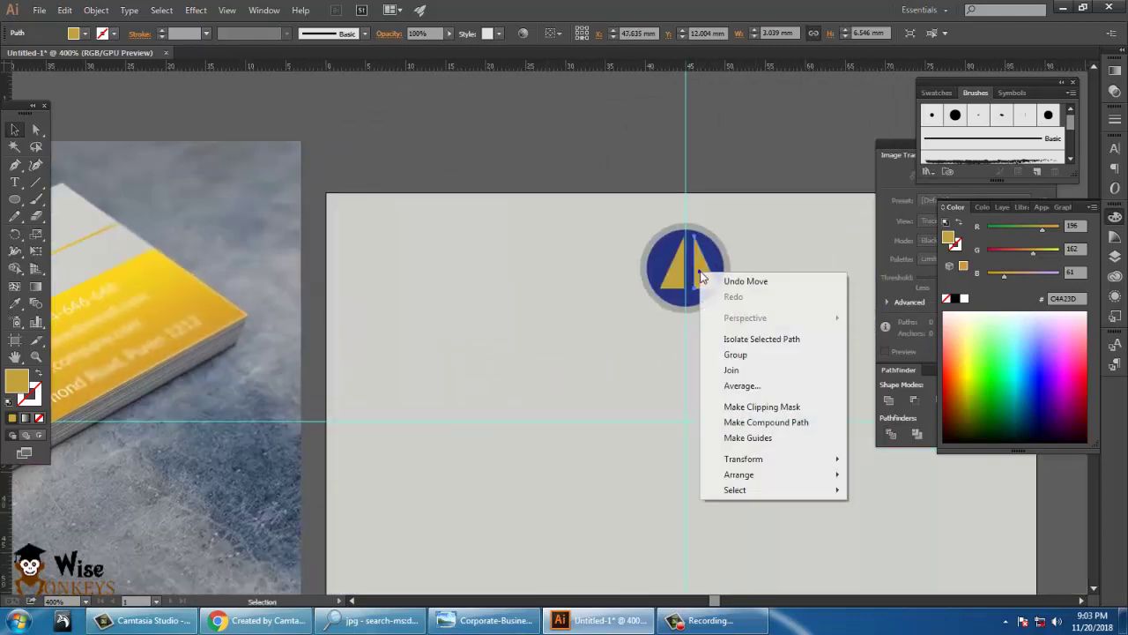
{"action": "mouse_move", "coordinate": [760, 459]}
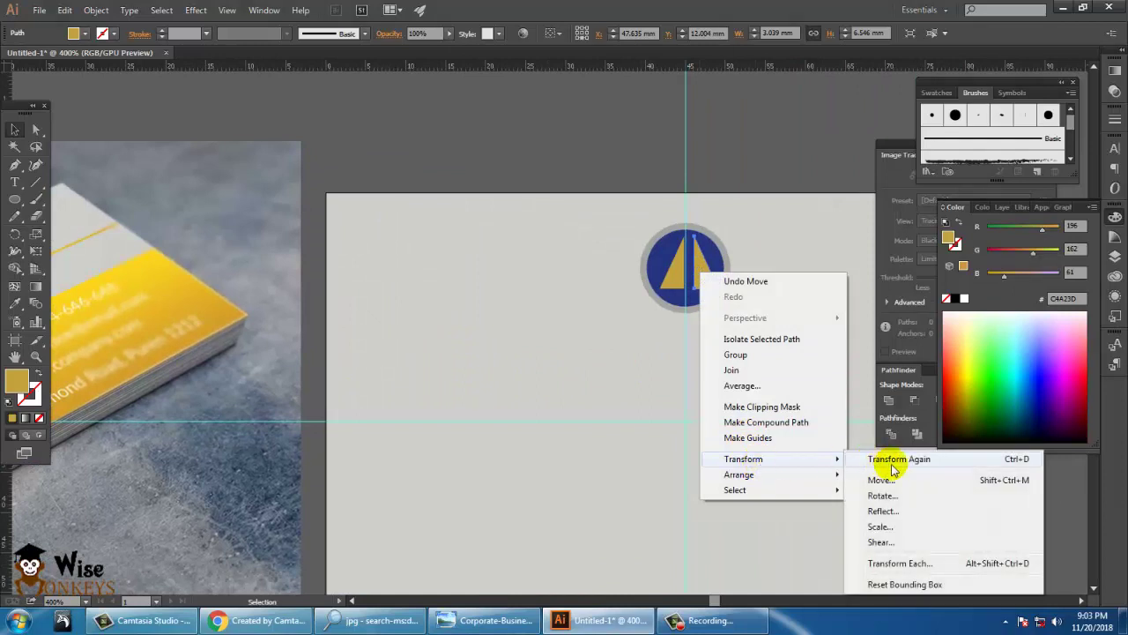
{"action": "left_click", "coordinate": [881, 512]}
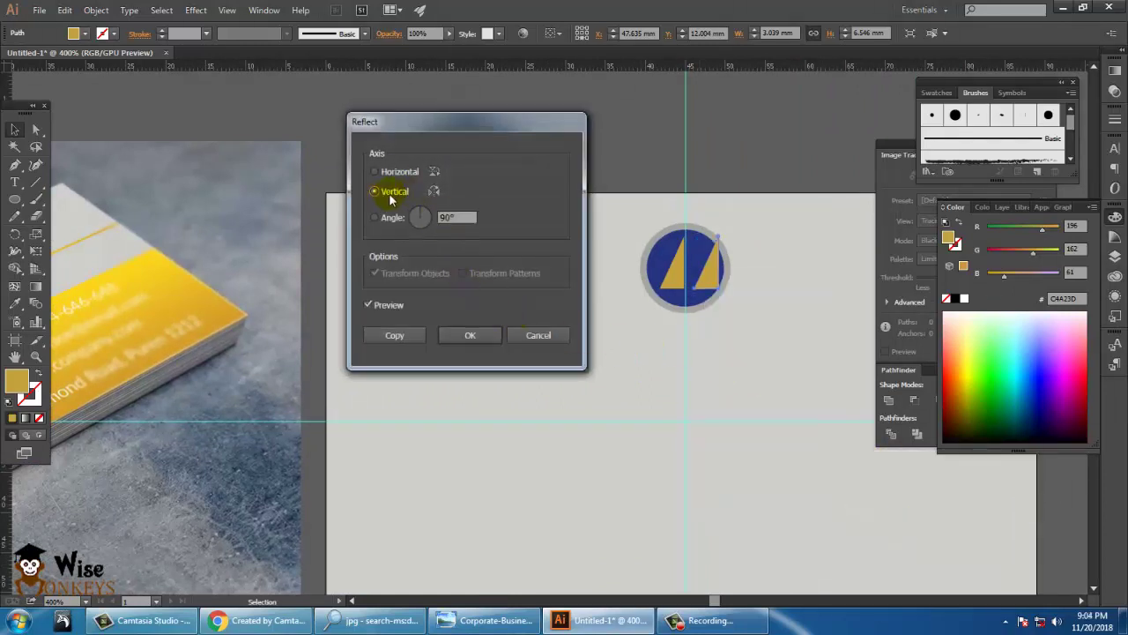
{"action": "left_click", "coordinate": [393, 173]}
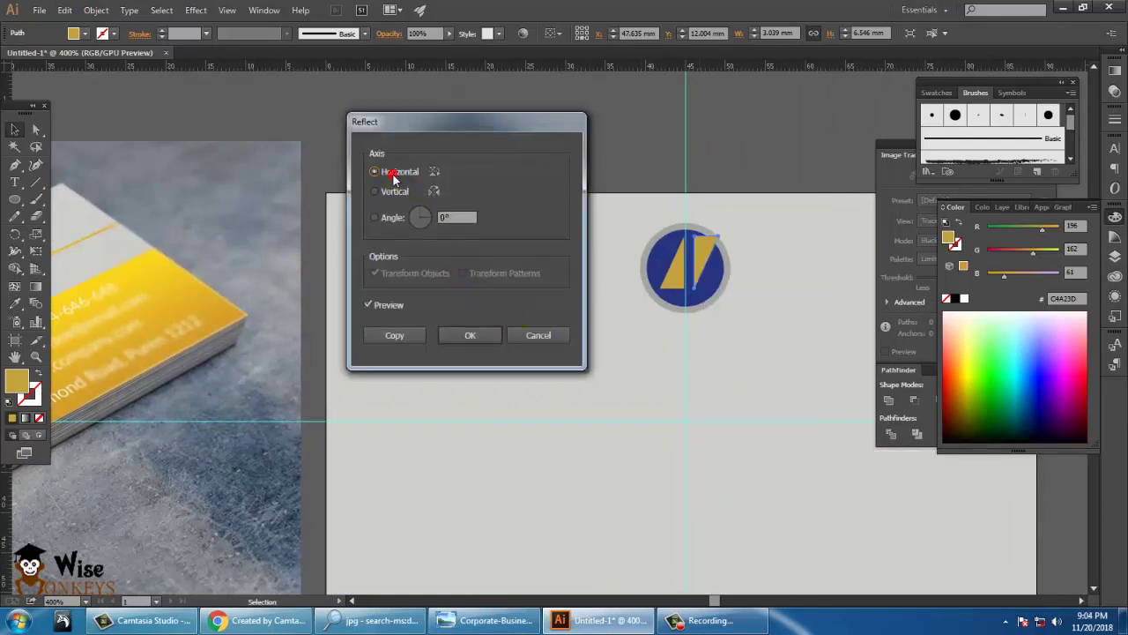
{"action": "left_click", "coordinate": [471, 337]}
Move the inverted triangle against the vertical guide, slightly lower than the first triangle, to form the lightning emblem, and deselect it
{"action": "left_click_drag", "start_coordinate": [711, 305], "coordinate": [736, 313]}
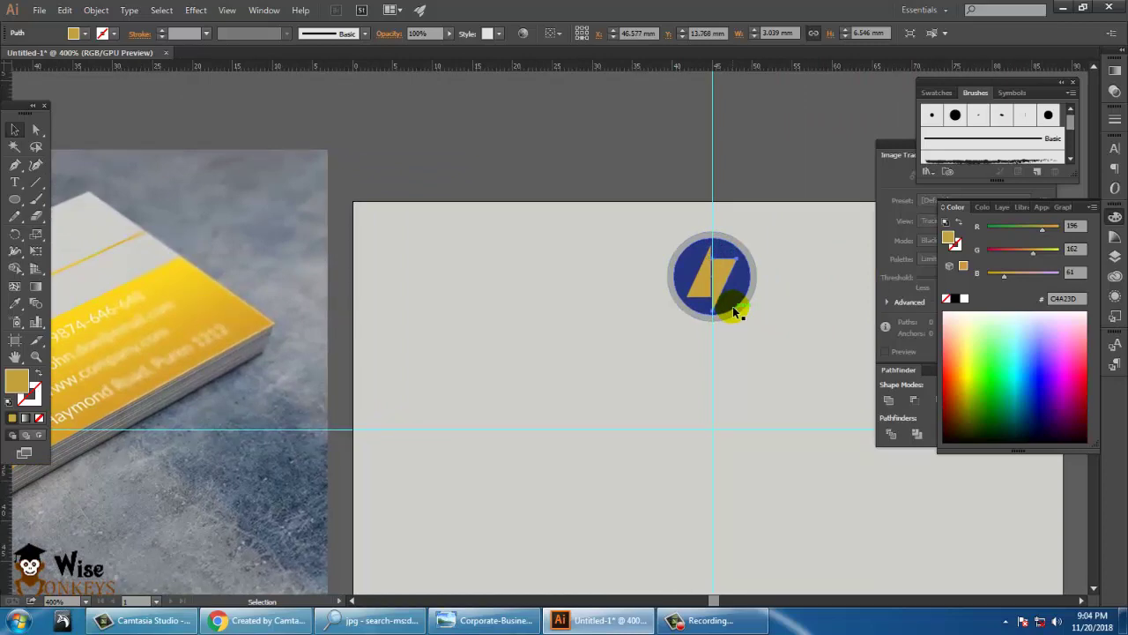
{"action": "left_click", "coordinate": [766, 109]}
Add a horizontal guide just below the circular logo, at about 18.1 mm
{"action": "left_click_drag", "start_coordinate": [625, 373], "coordinate": [584, 390]}
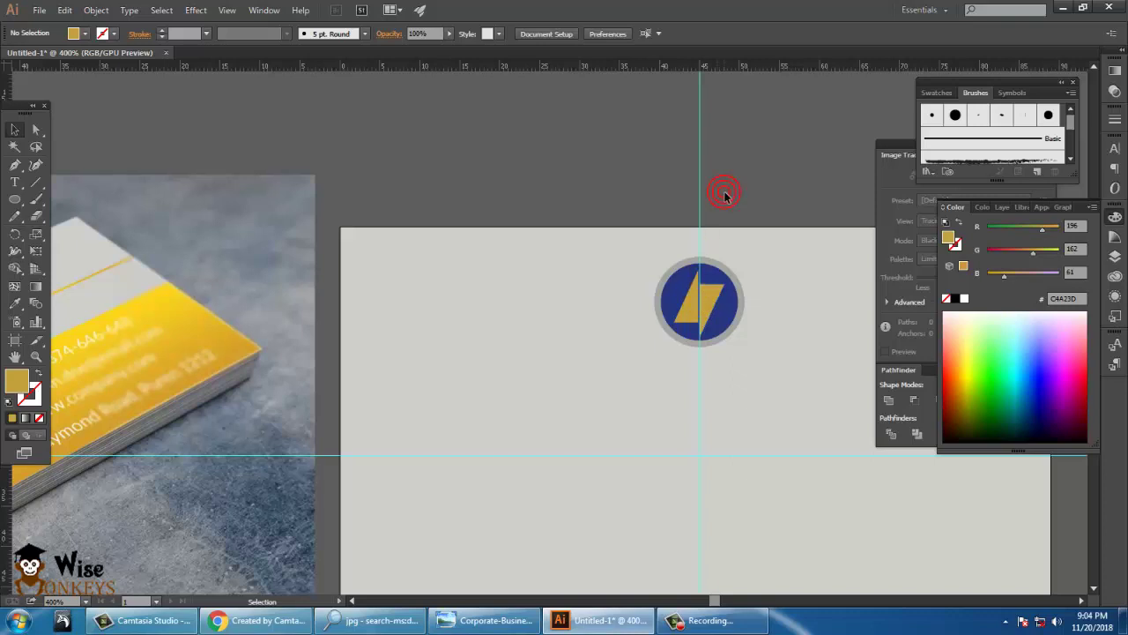
{"action": "left_click_drag", "start_coordinate": [724, 194], "coordinate": [897, 213]}
{"action": "left_click_drag", "start_coordinate": [557, 212], "coordinate": [701, 181]}
{"action": "left_click_drag", "start_coordinate": [644, 247], "coordinate": [360, 234]}
{"action": "key", "text": "ctrl+minus"}
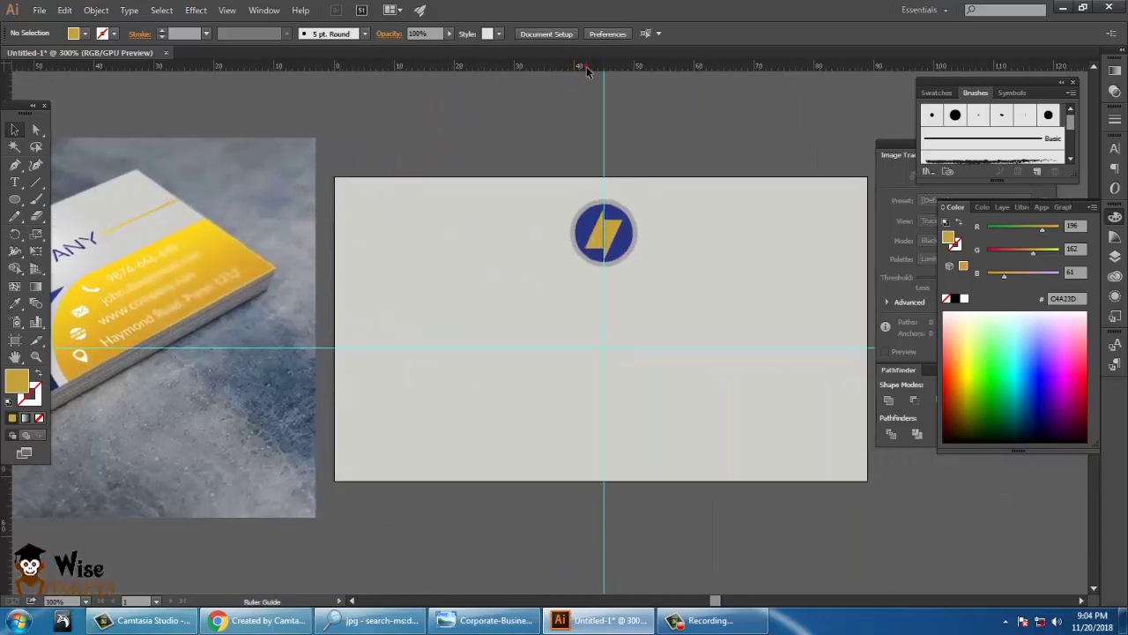
{"action": "left_click_drag", "start_coordinate": [587, 71], "coordinate": [644, 285]}
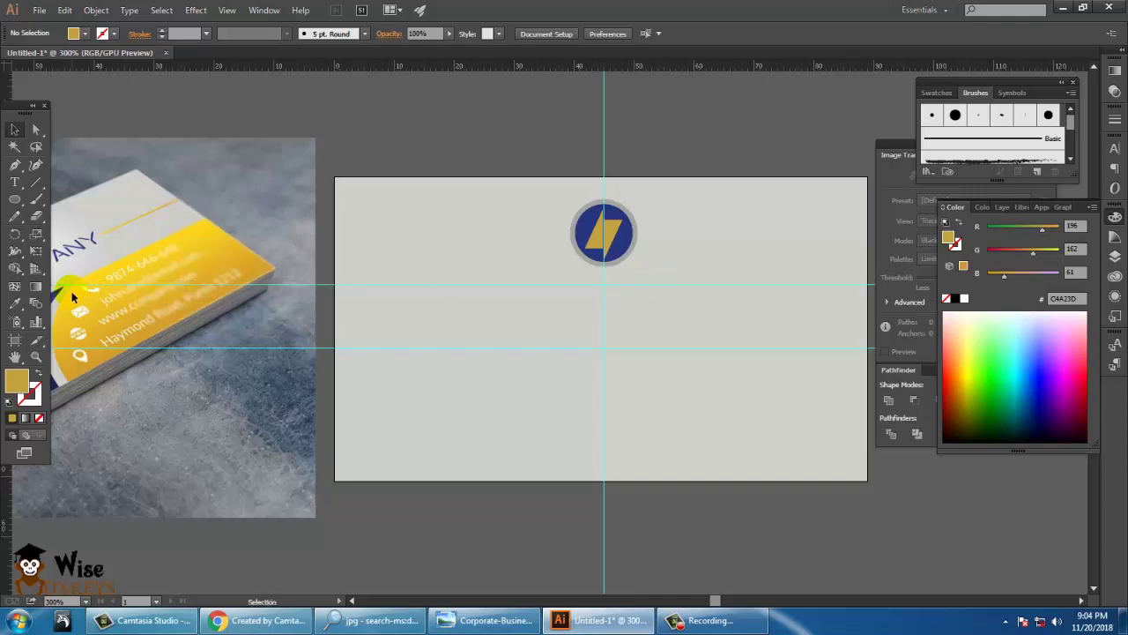
{"action": "left_click", "coordinate": [36, 184]}
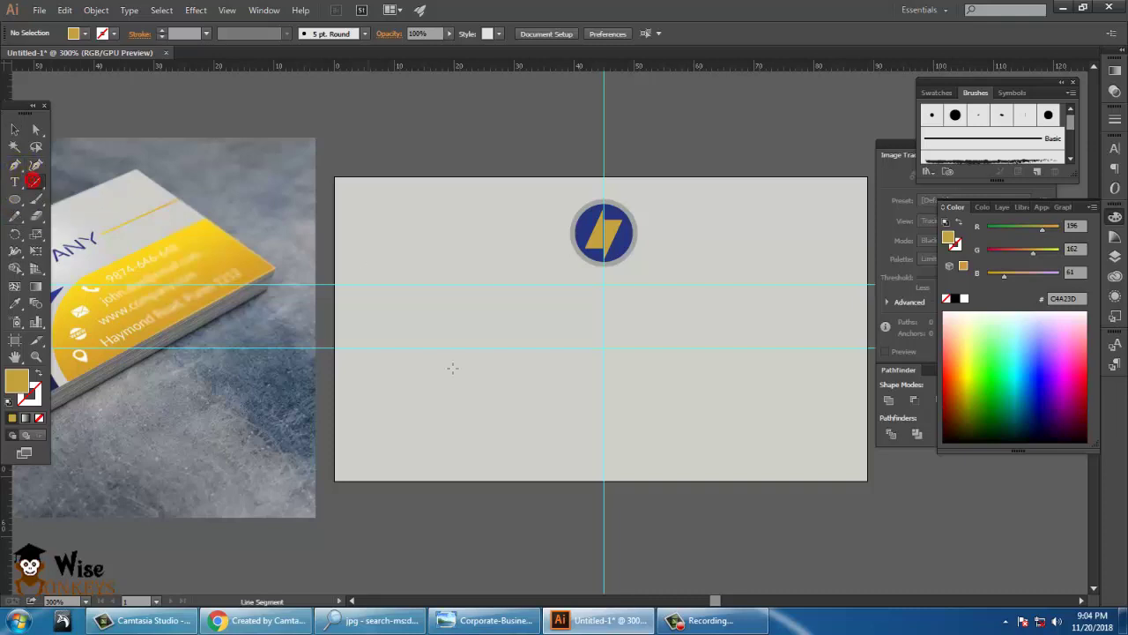
{"action": "left_click_drag", "start_coordinate": [339, 285], "coordinate": [483, 284]}
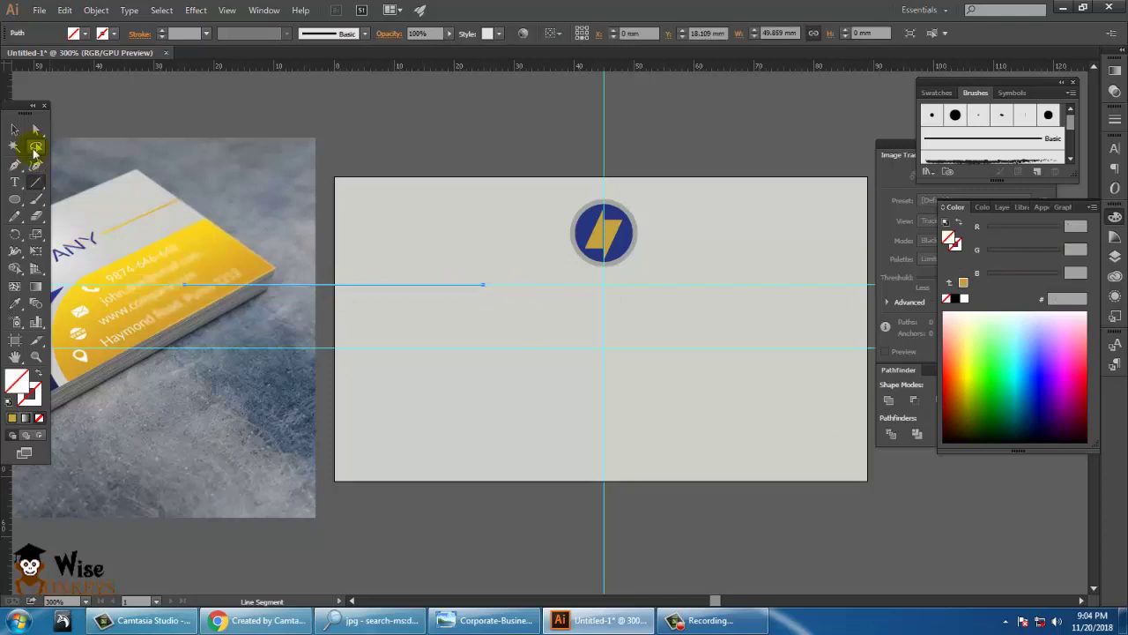
{"action": "left_click", "coordinate": [16, 130]}
{"action": "left_click", "coordinate": [411, 284]}
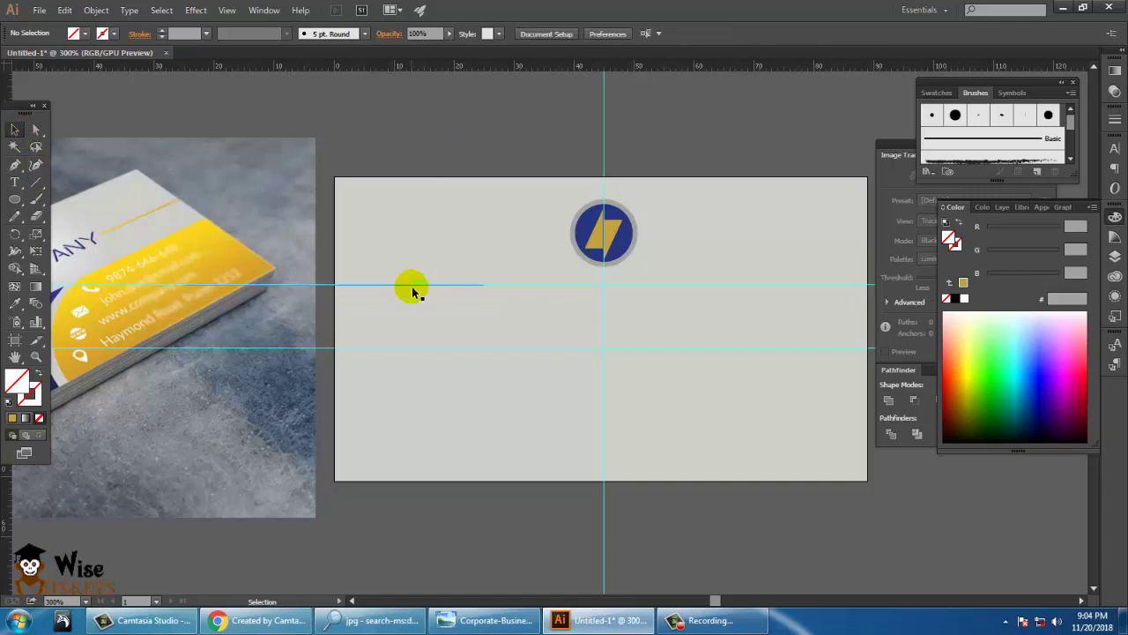
{"action": "left_click_drag", "start_coordinate": [411, 285], "coordinate": [424, 321]}
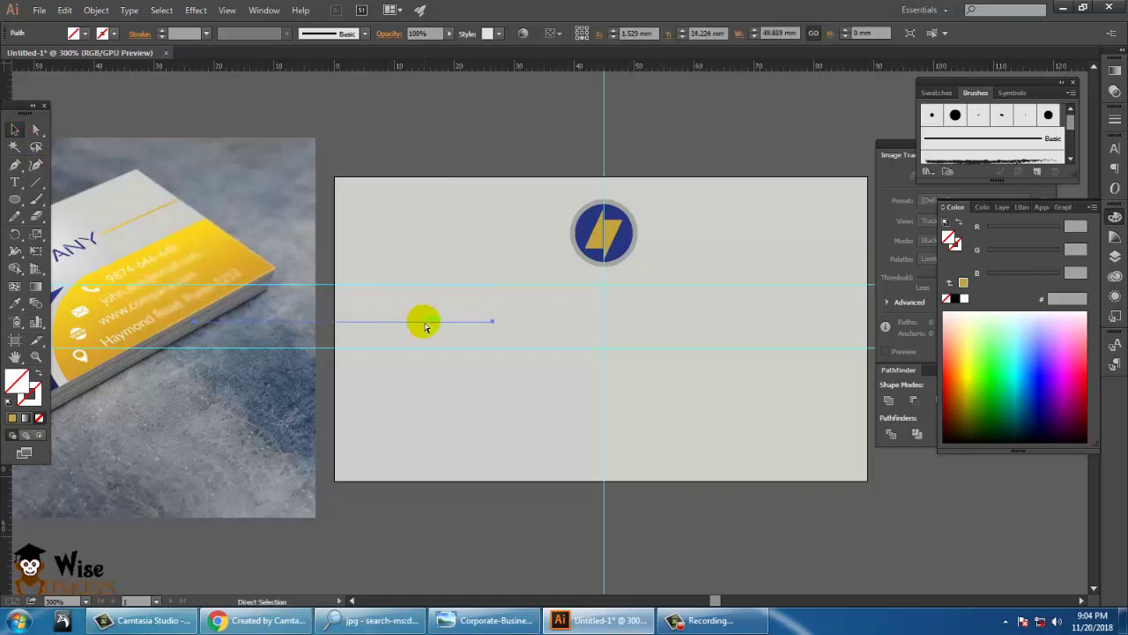
{"action": "key", "text": "ctrl+z"}
{"action": "key", "text": "ctrl+z"}
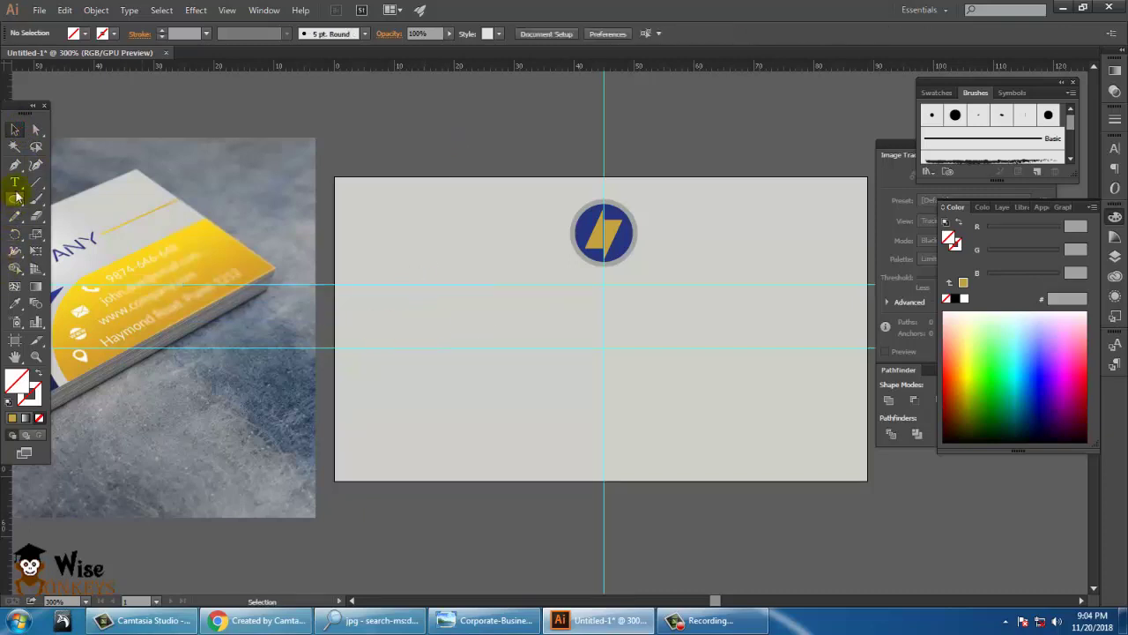
Draw a straight line about 25.6 mm long from the card's left edge along the guide below the logo, and select it
{"action": "left_click", "coordinate": [336, 286]}
{"action": "left_click_drag", "start_coordinate": [336, 288], "coordinate": [490, 292]}
{"action": "left_click", "coordinate": [488, 286]}
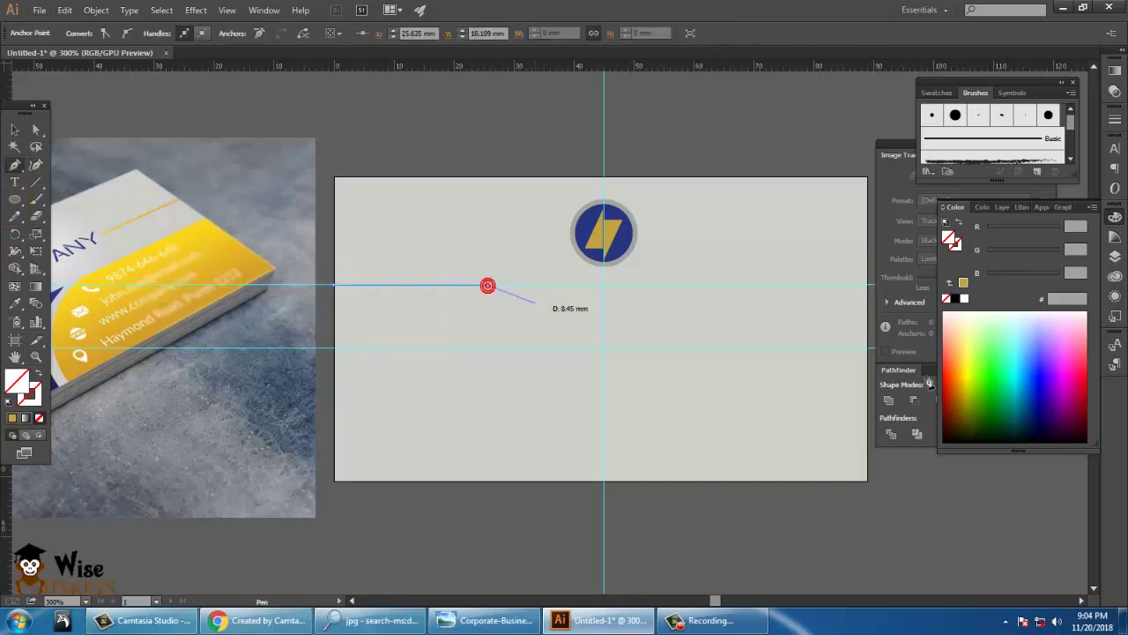
{"action": "left_click", "coordinate": [13, 127]}
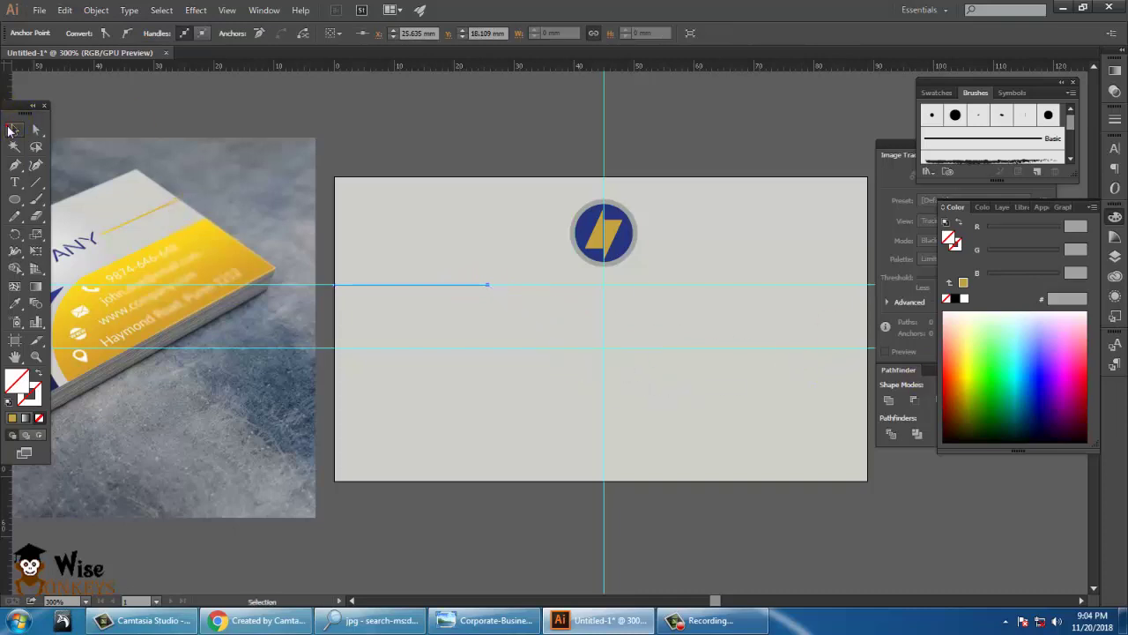
{"action": "left_click", "coordinate": [458, 126]}
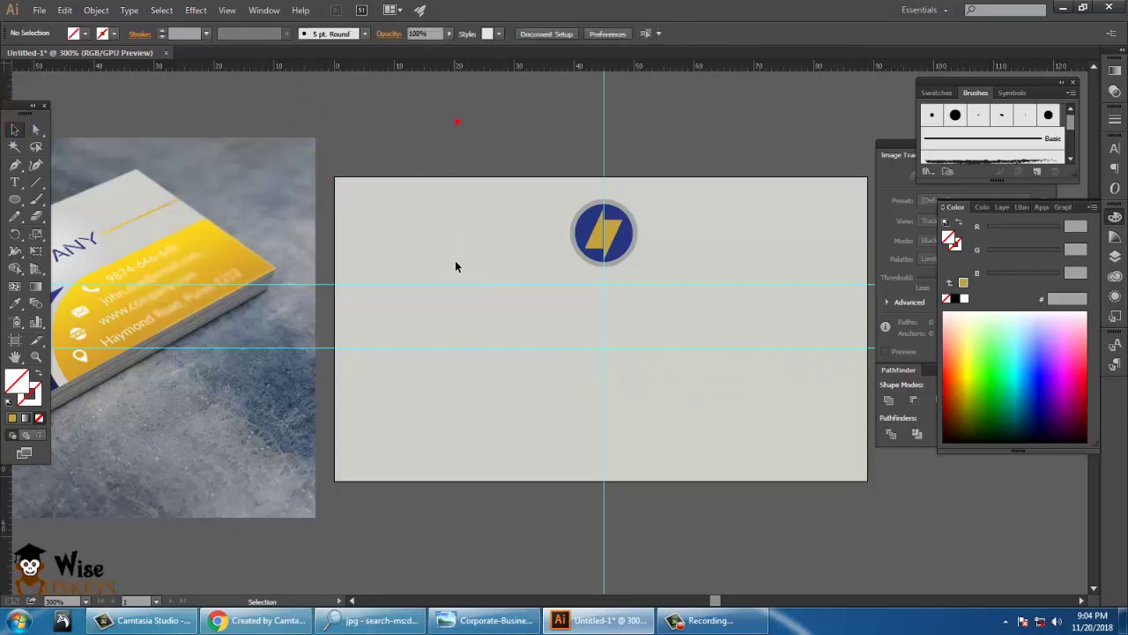
{"action": "left_click", "coordinate": [458, 284]}
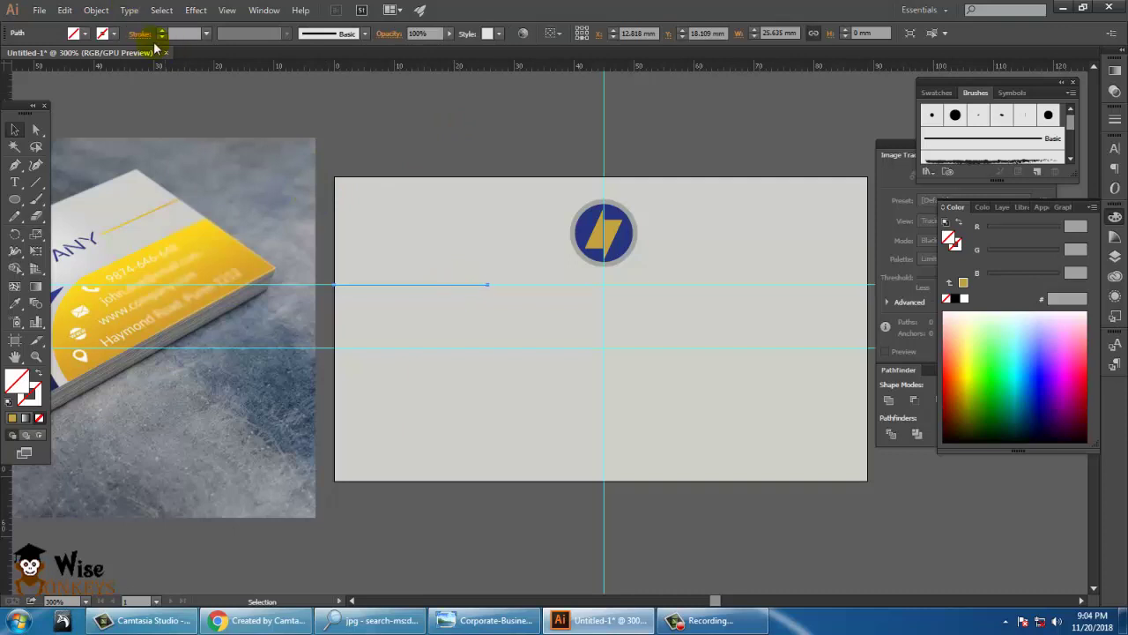
Set the stroke weight of the selected line below the logo to 2 pt
{"action": "left_click", "coordinate": [209, 33]}
{"action": "left_click", "coordinate": [237, 128]}
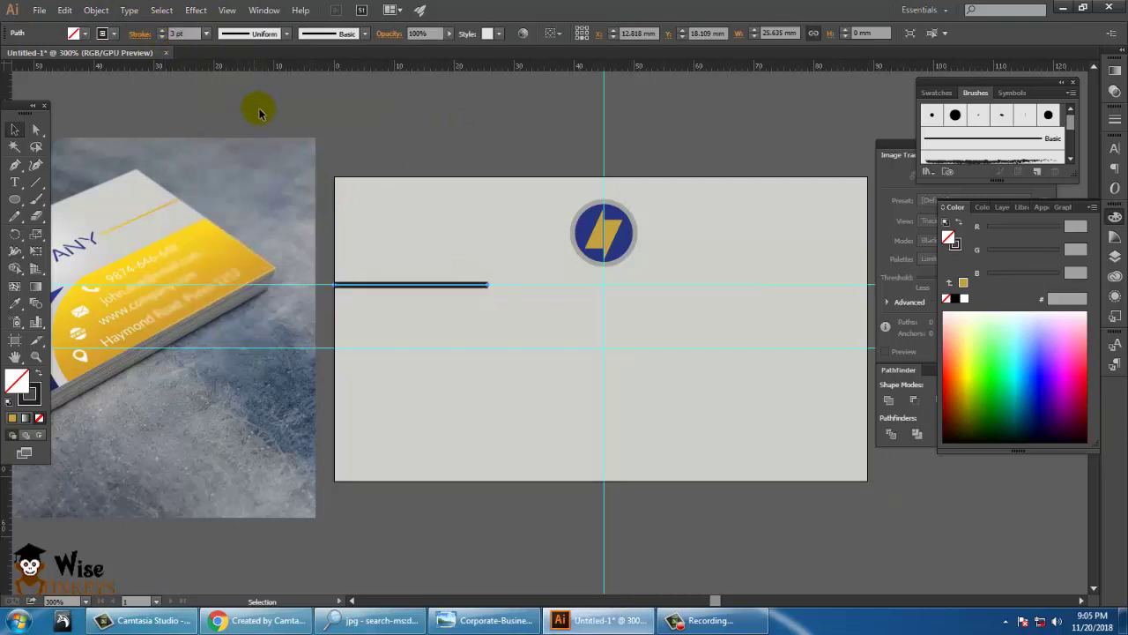
{"action": "left_click", "coordinate": [209, 34]}
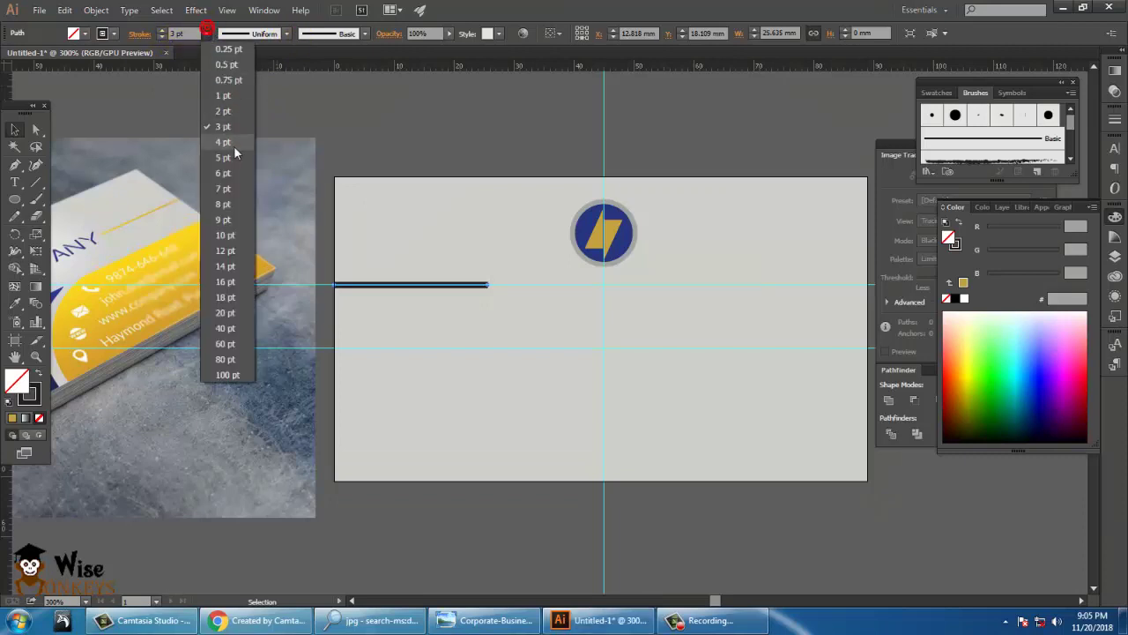
{"action": "left_click", "coordinate": [231, 112]}
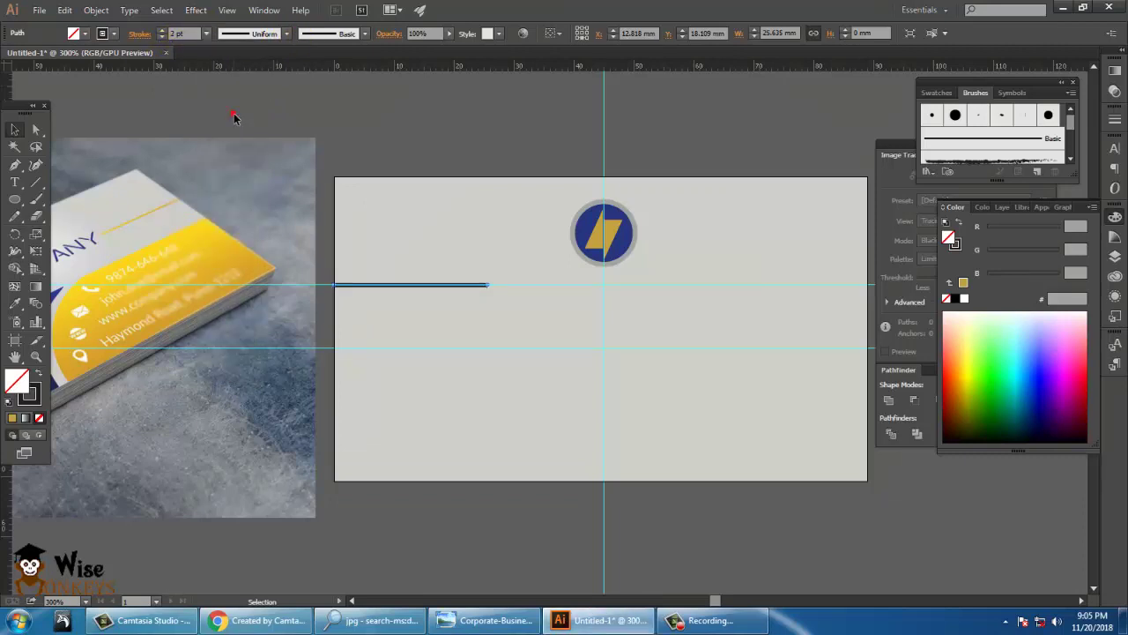
Sample the gold of the logo emblem, apply it to the line's stroke with no fill, and set the weight to 2 pt
{"action": "left_click", "coordinate": [16, 304]}
{"action": "left_click", "coordinate": [617, 234]}
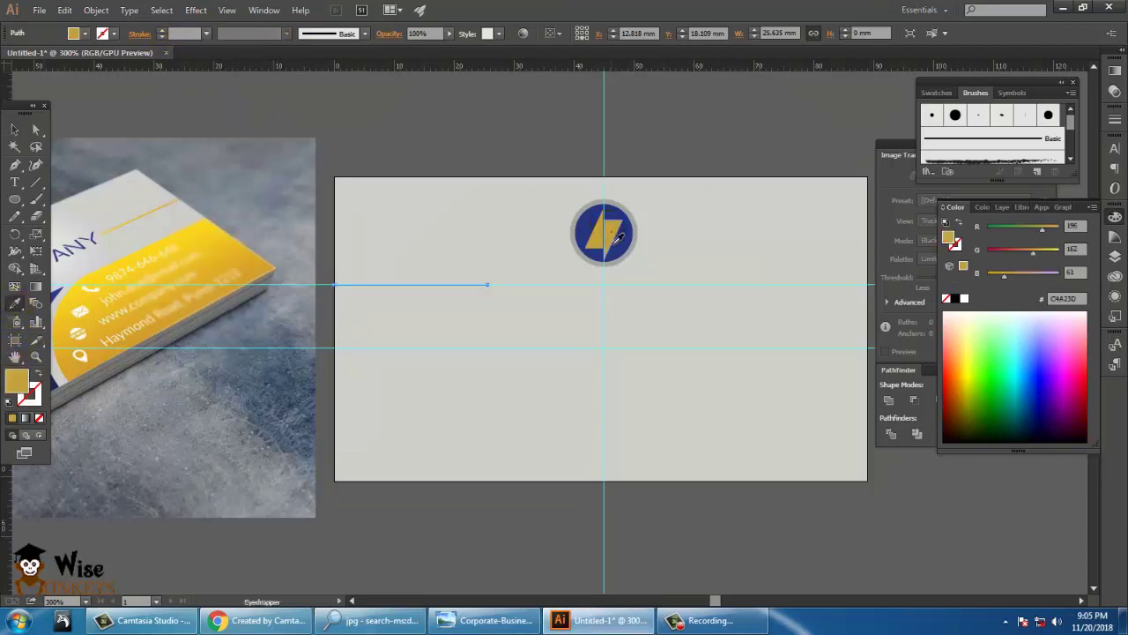
{"action": "left_click", "coordinate": [38, 373]}
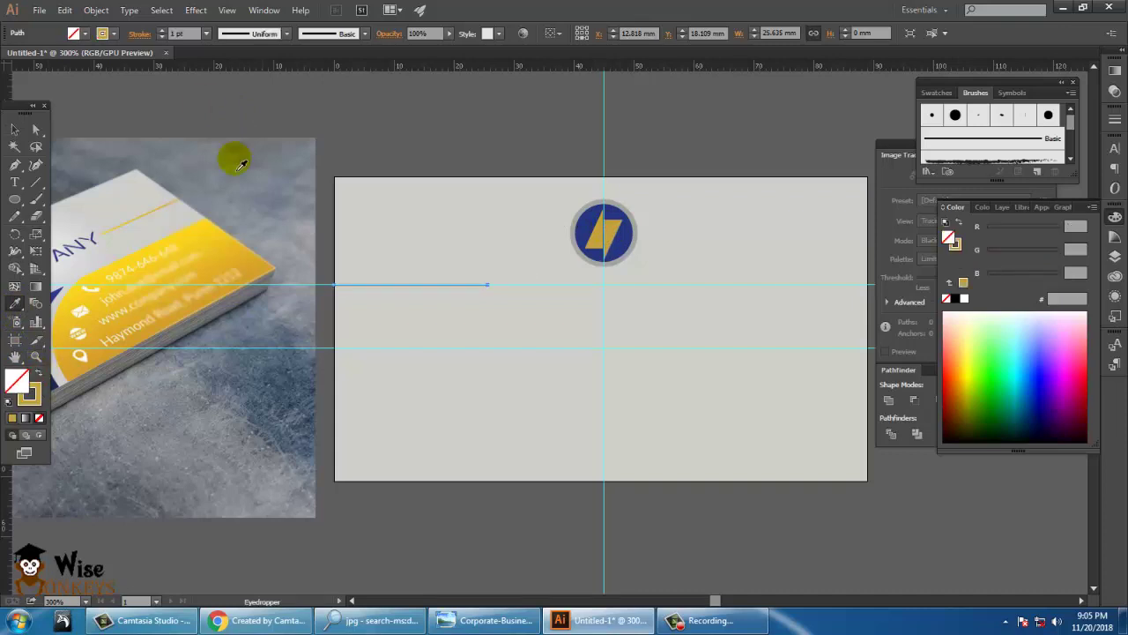
{"action": "left_click", "coordinate": [162, 31]}
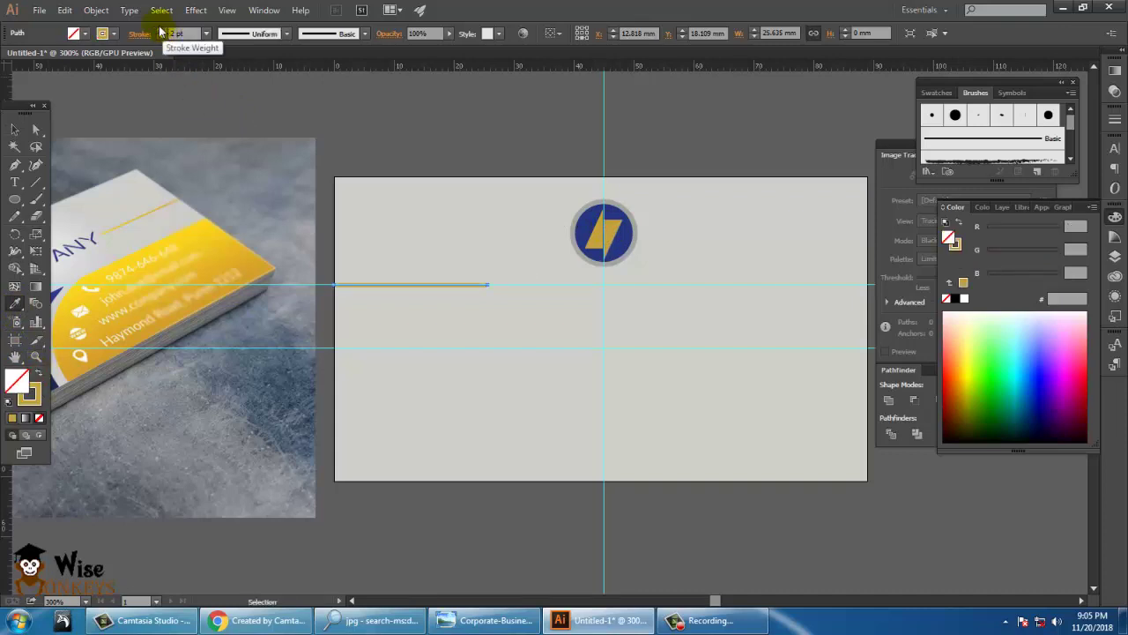
Give the gold line's stroke a round cap and deselect it
{"action": "left_click", "coordinate": [484, 284]}
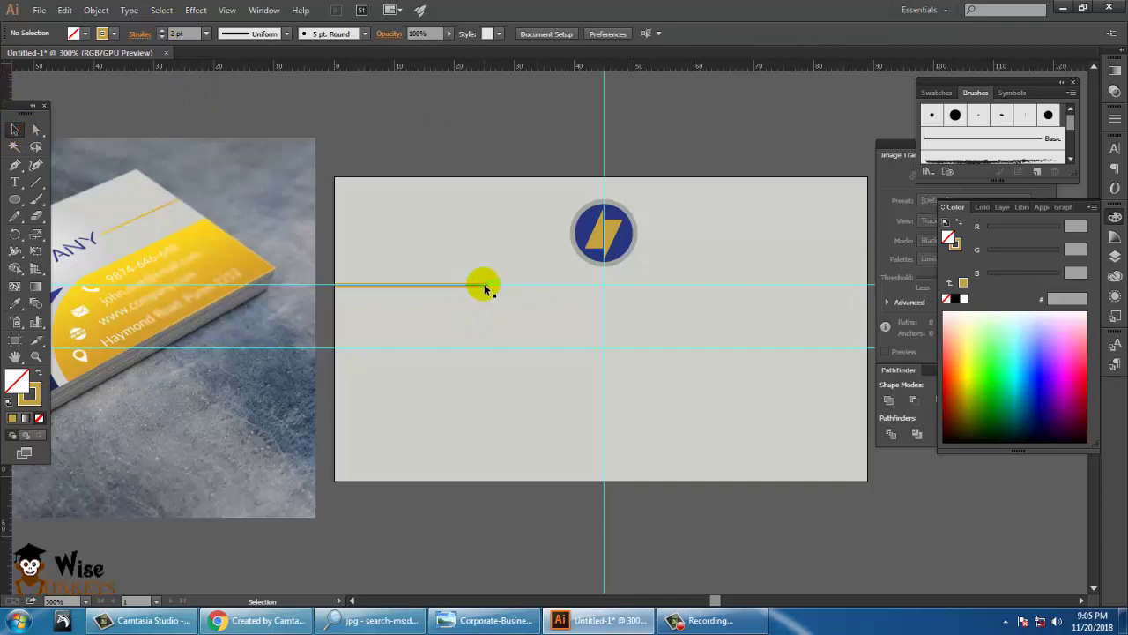
{"action": "left_click", "coordinate": [141, 34]}
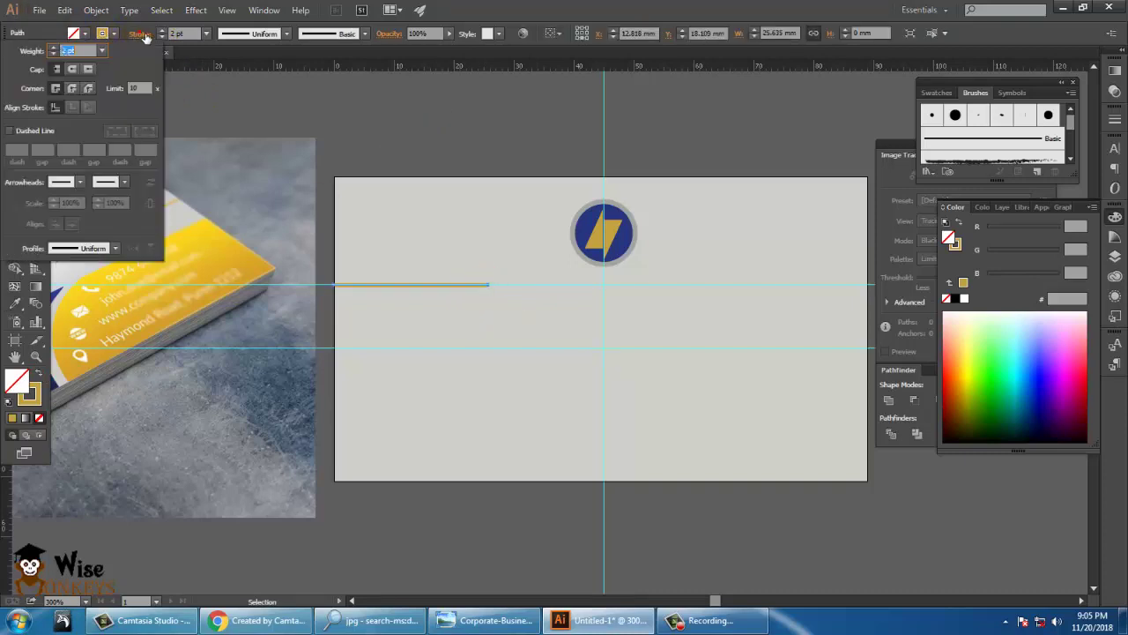
{"action": "left_click", "coordinate": [74, 70]}
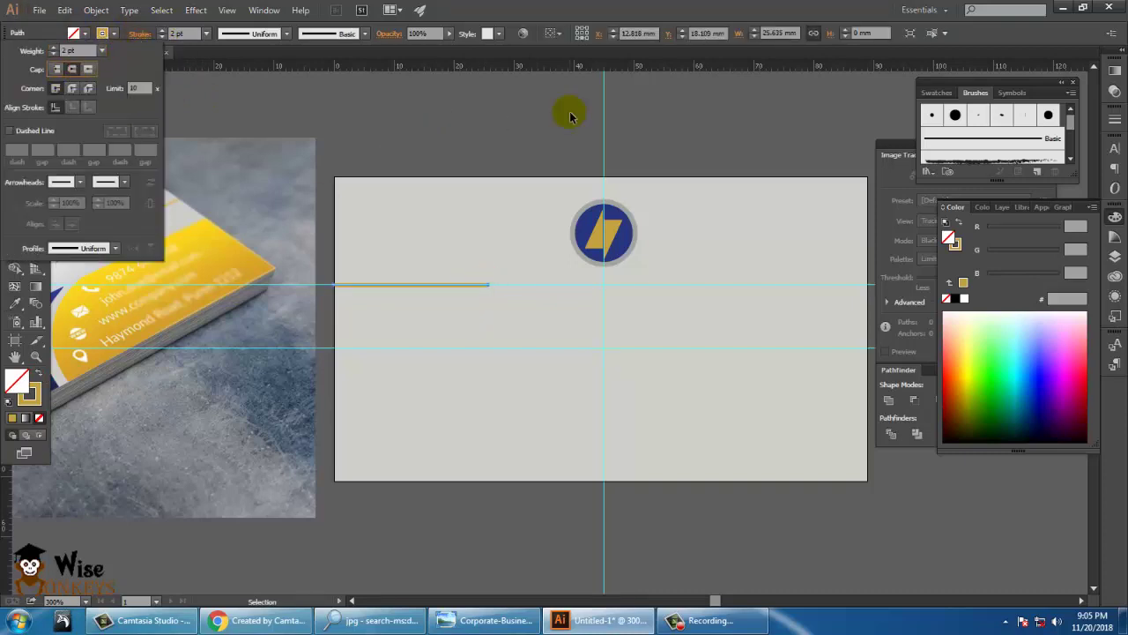
{"action": "left_click", "coordinate": [570, 112]}
{"action": "left_click", "coordinate": [479, 329]}
Try to adjust the gold line's right end with Free Transform, and deselect it
{"action": "left_click", "coordinate": [484, 284]}
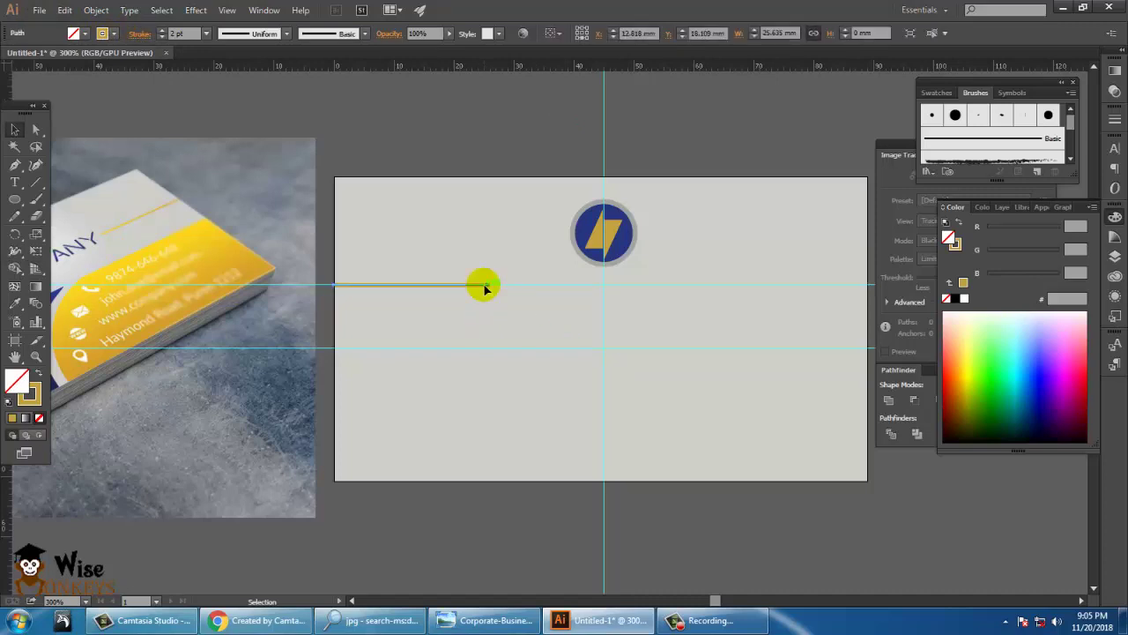
{"action": "double_click", "coordinate": [36, 235]}
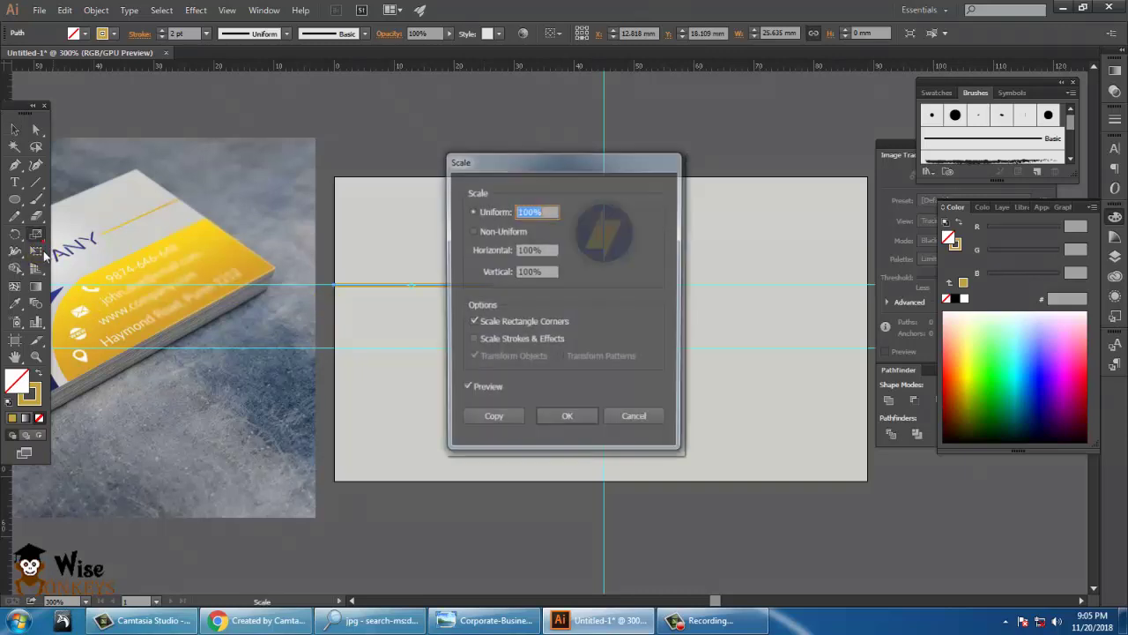
{"action": "left_click", "coordinate": [634, 415]}
{"action": "left_click", "coordinate": [32, 253]}
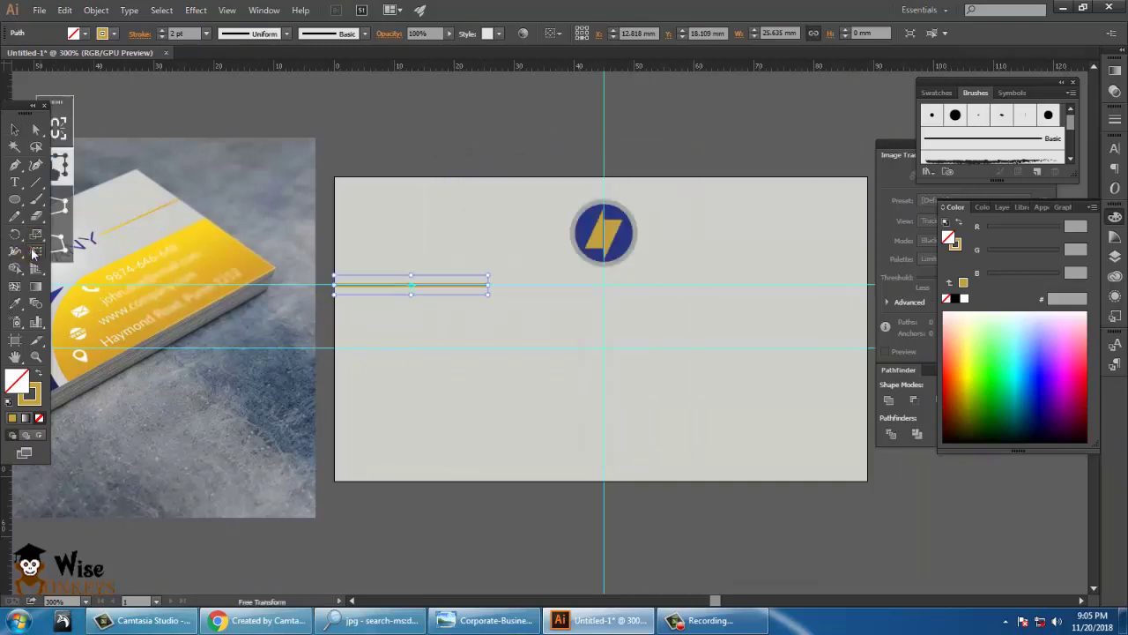
{"action": "mouse_move", "coordinate": [489, 286]}
{"action": "left_mouse_down"}
{"action": "mouse_move", "coordinate": [507, 296]}
{"action": "mouse_move", "coordinate": [493, 289]}
{"action": "left_mouse_up"}
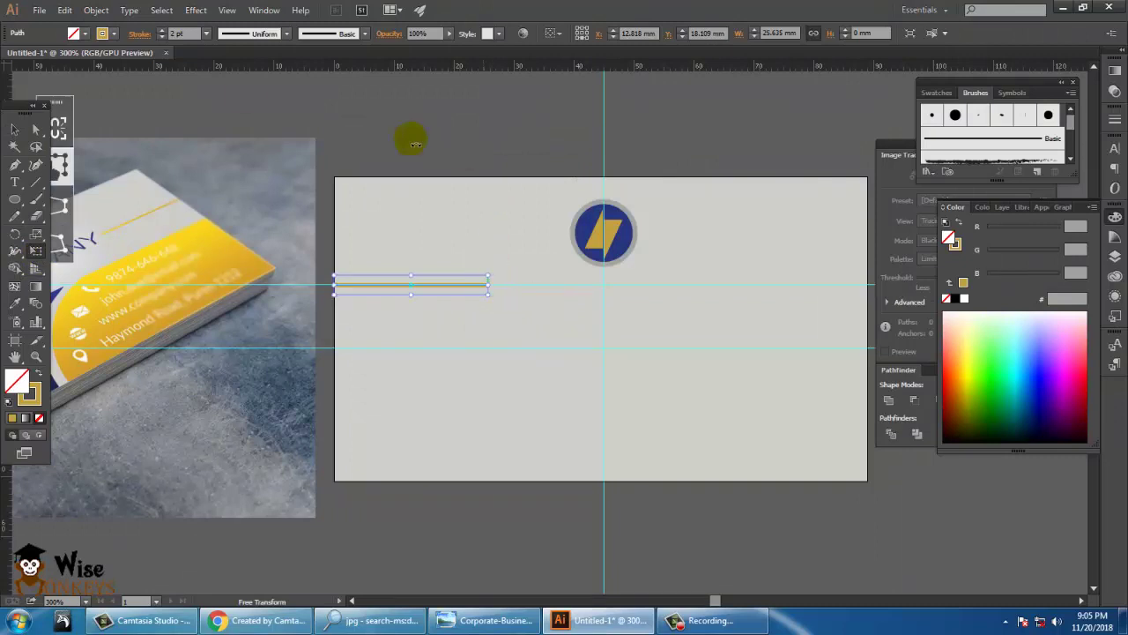
{"action": "left_click", "coordinate": [12, 130]}
{"action": "left_click", "coordinate": [524, 125]}
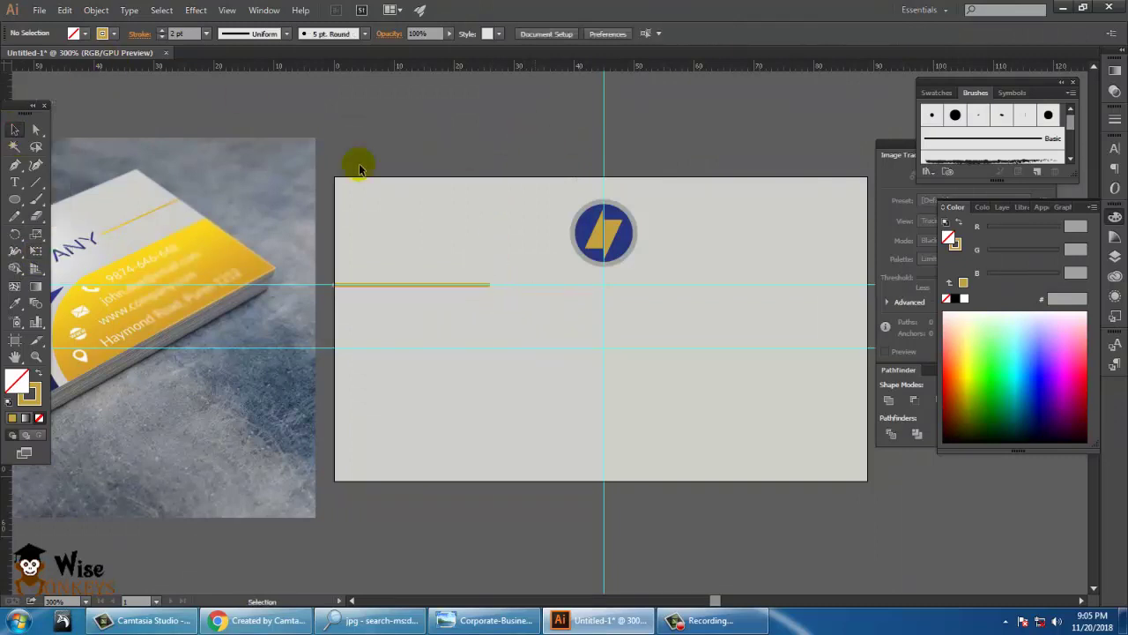
Add the company name "Smith Enterprises" as 12 pt Myriad Pro text between the two horizontal guides
{"action": "key", "text": "h"}
{"action": "left_click_drag", "start_coordinate": [350, 326], "coordinate": [477, 316]}
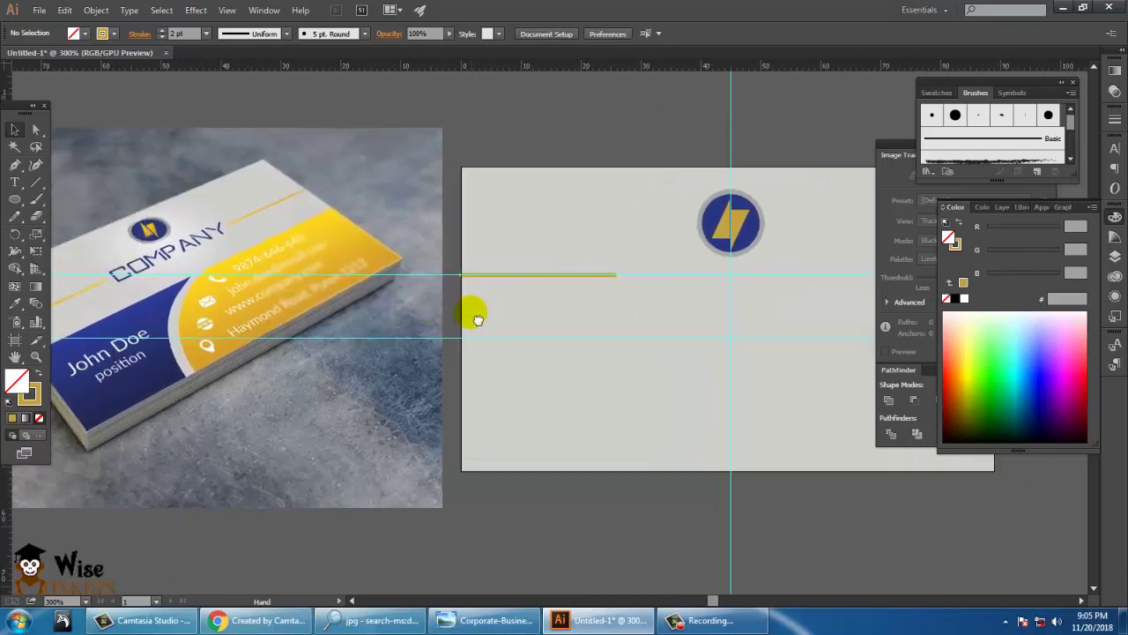
{"action": "left_click_drag", "start_coordinate": [674, 285], "coordinate": [585, 297]}
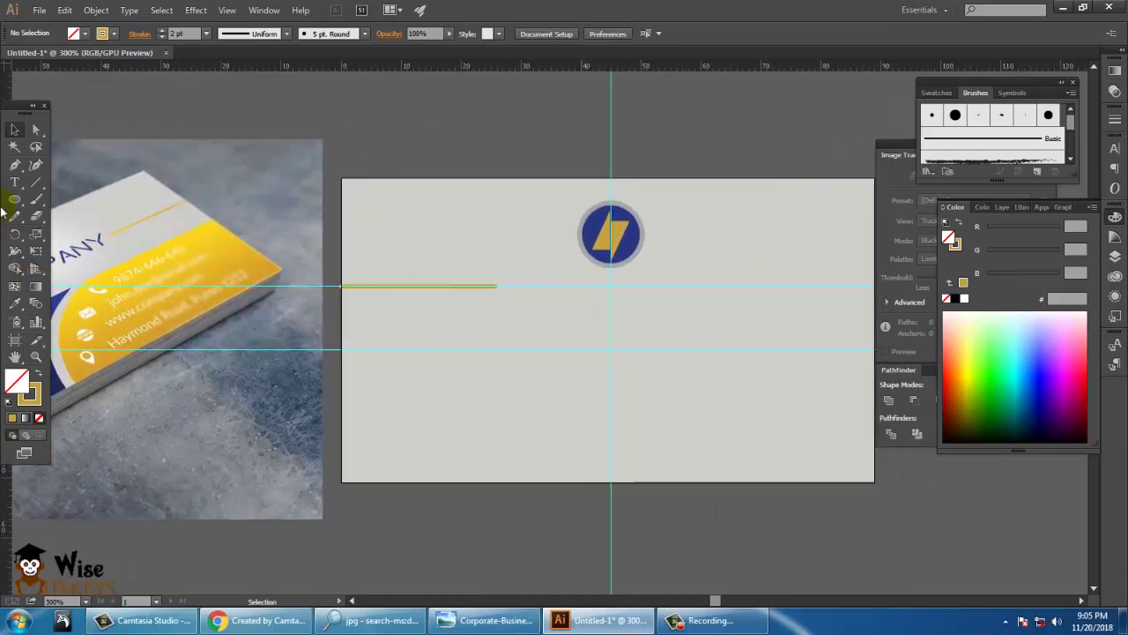
{"action": "left_click", "coordinate": [15, 182]}
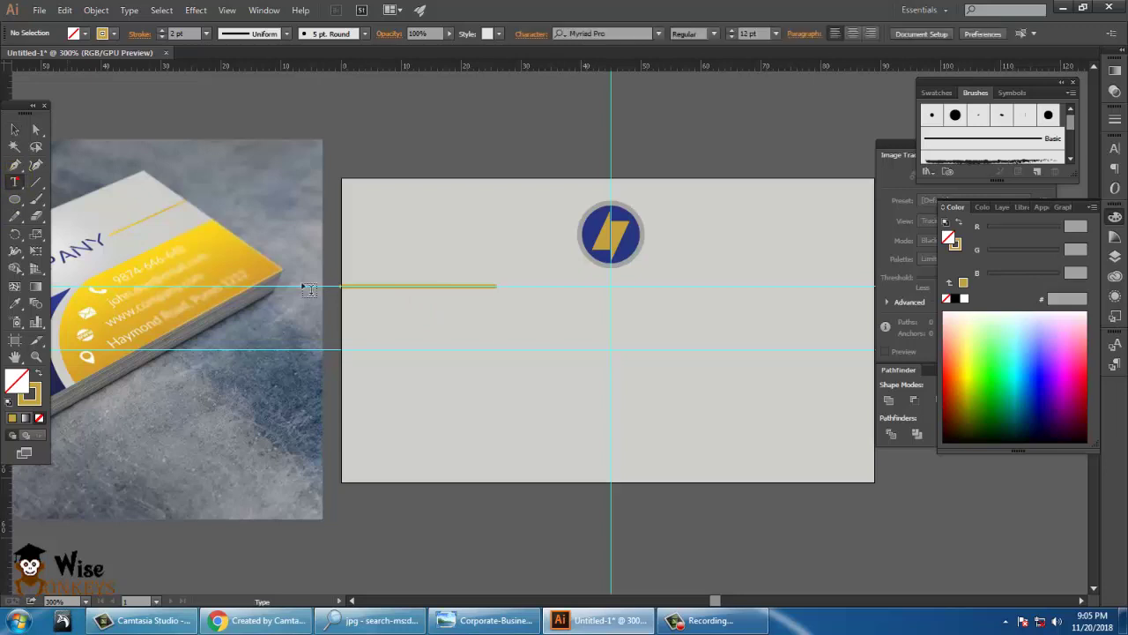
{"action": "left_click", "coordinate": [526, 334]}
{"action": "left_click", "coordinate": [647, 366]}
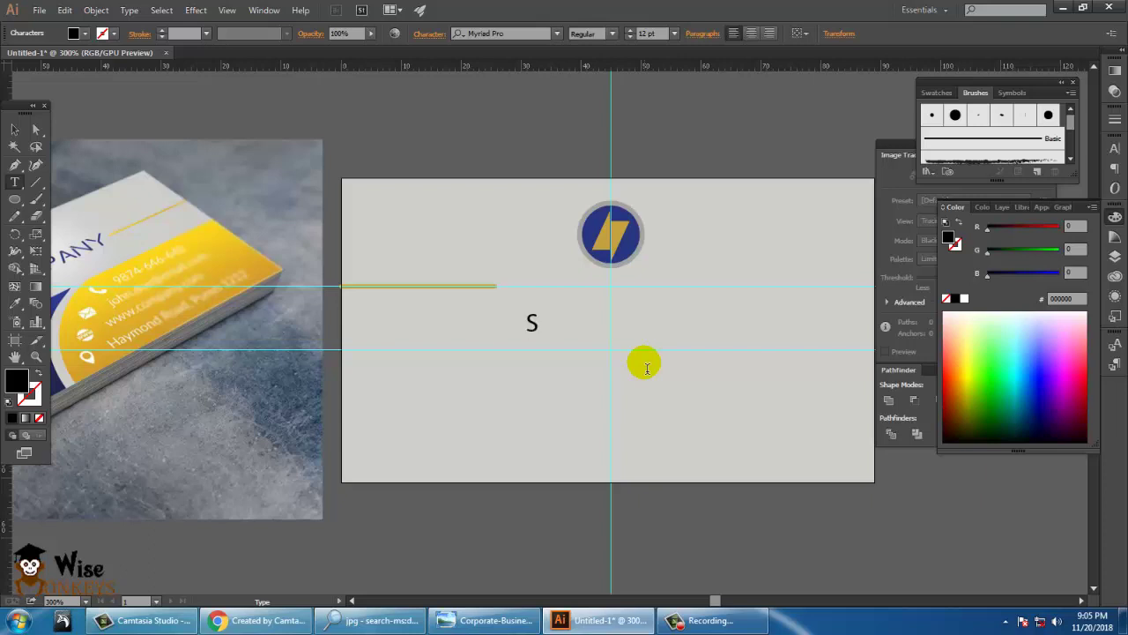
{"action": "type", "text": "th"}
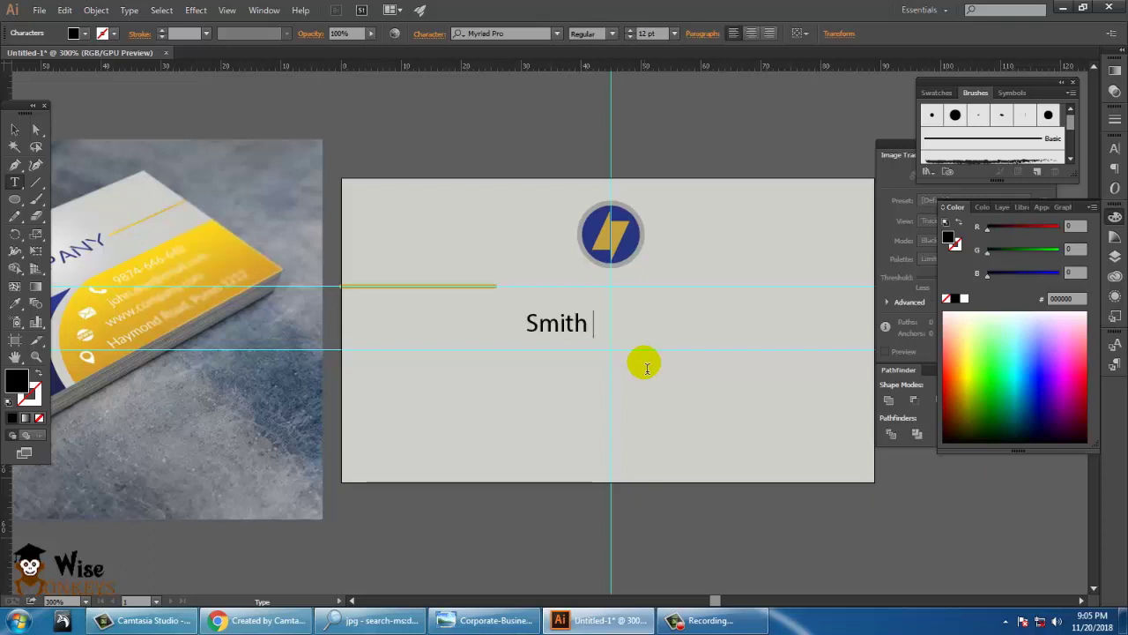
{"action": "type", "text": " E"}
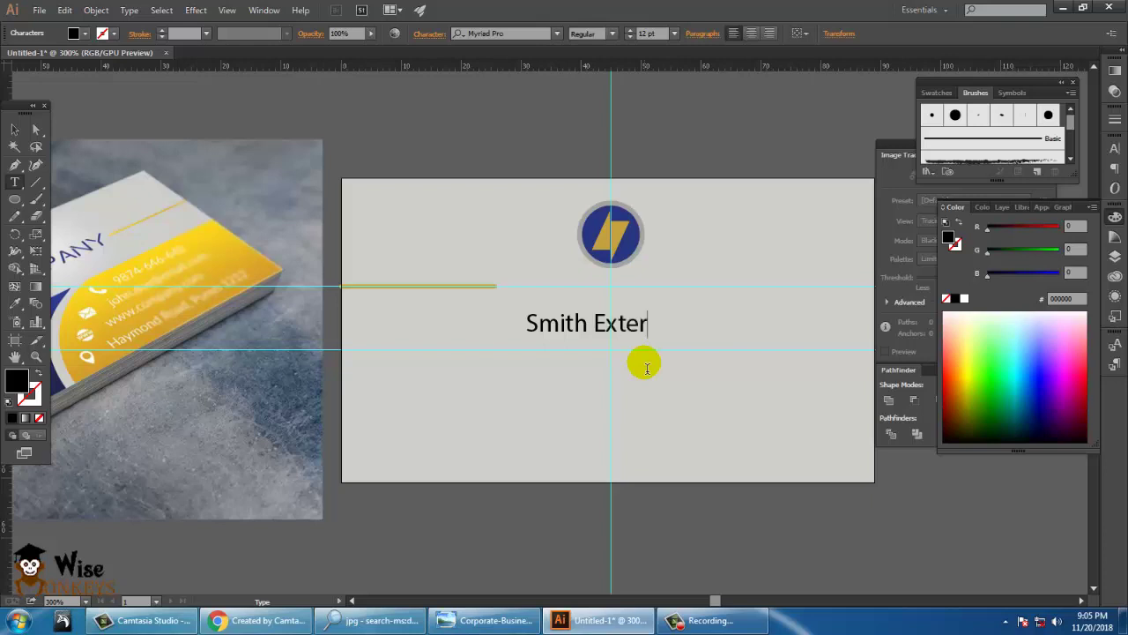
{"action": "type", "text": "n"}
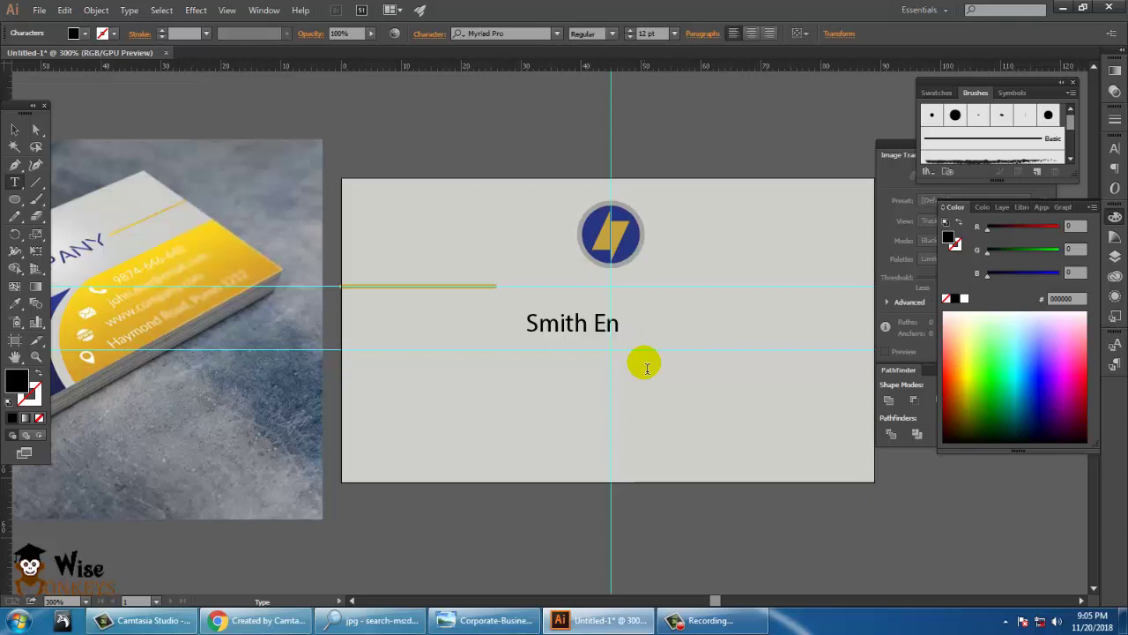
{"action": "type", "text": "terprises"}
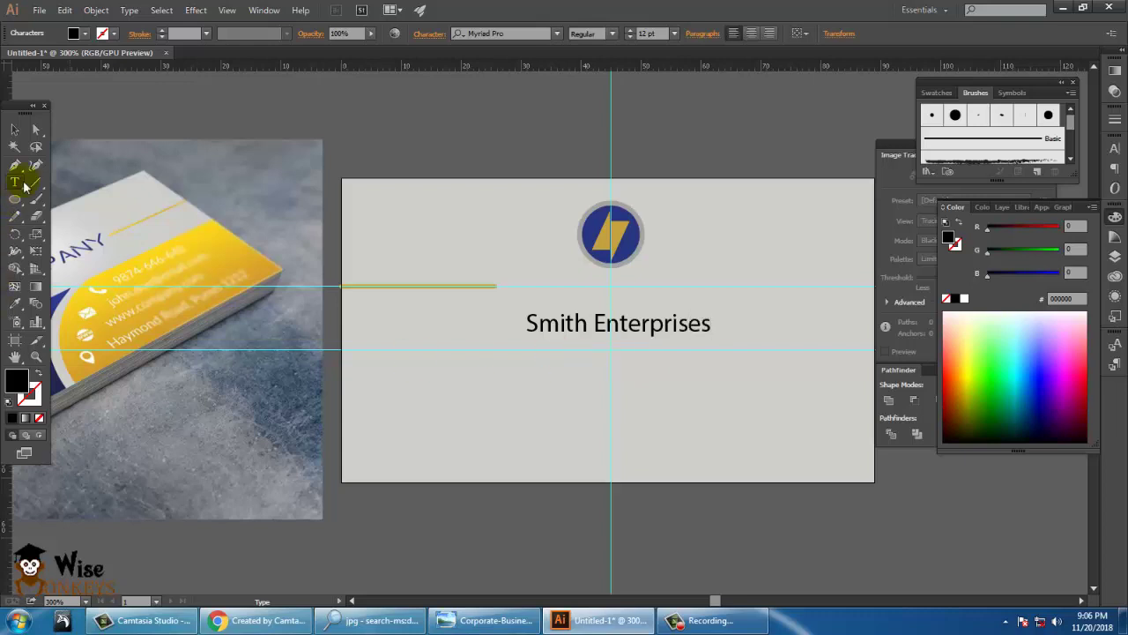
{"action": "left_click", "coordinate": [14, 129]}
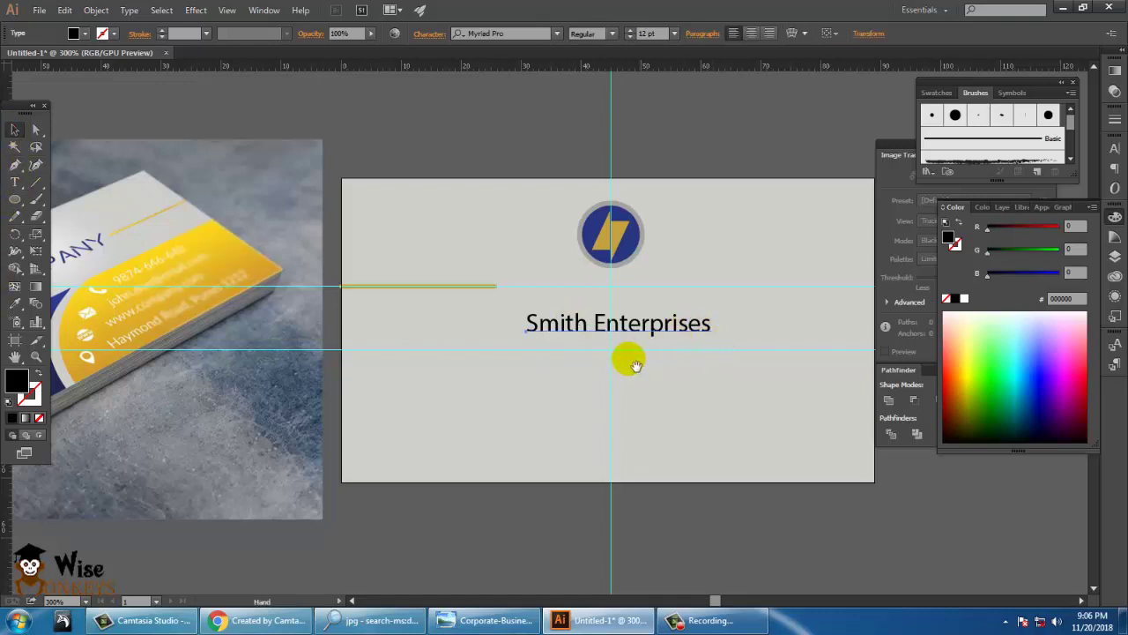
Retype the company name in capitals as "SMITH ENTERPRISES" and leave text editing
{"action": "key", "text": "space"}
{"action": "left_click_drag", "start_coordinate": [629, 360], "coordinate": [650, 370]}
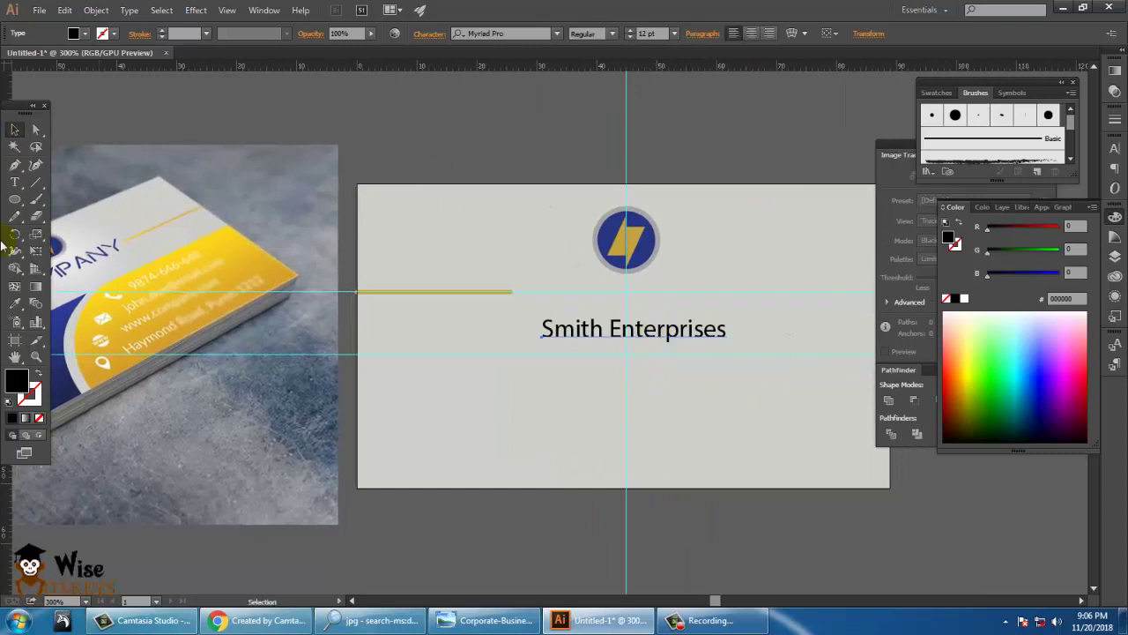
{"action": "left_click", "coordinate": [14, 181]}
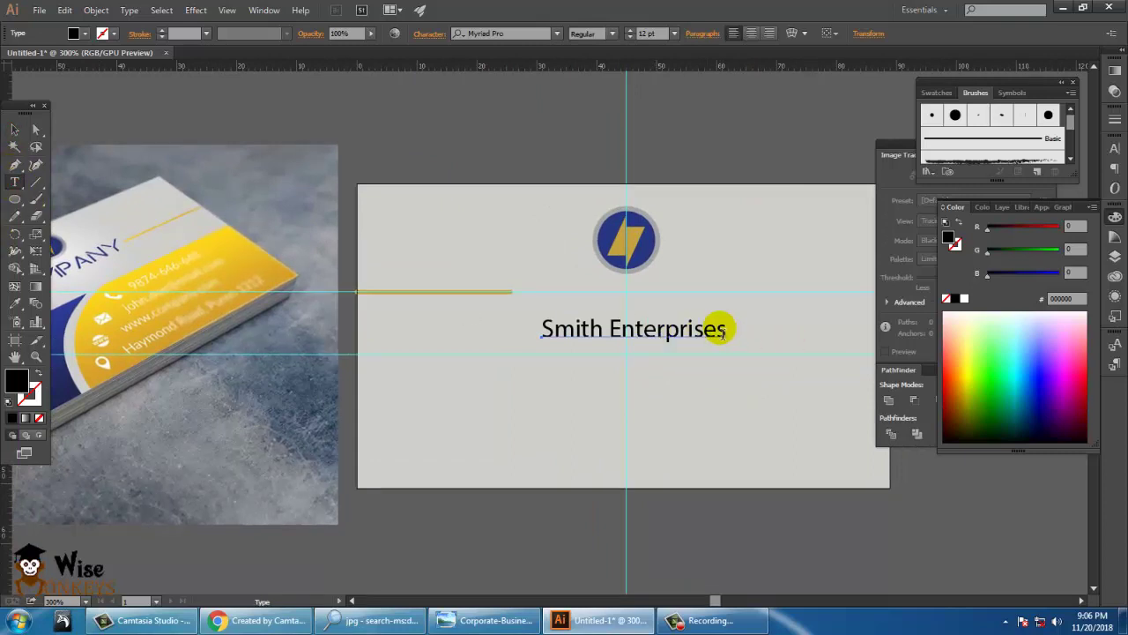
{"action": "left_click_drag", "start_coordinate": [728, 328], "coordinate": [546, 329]}
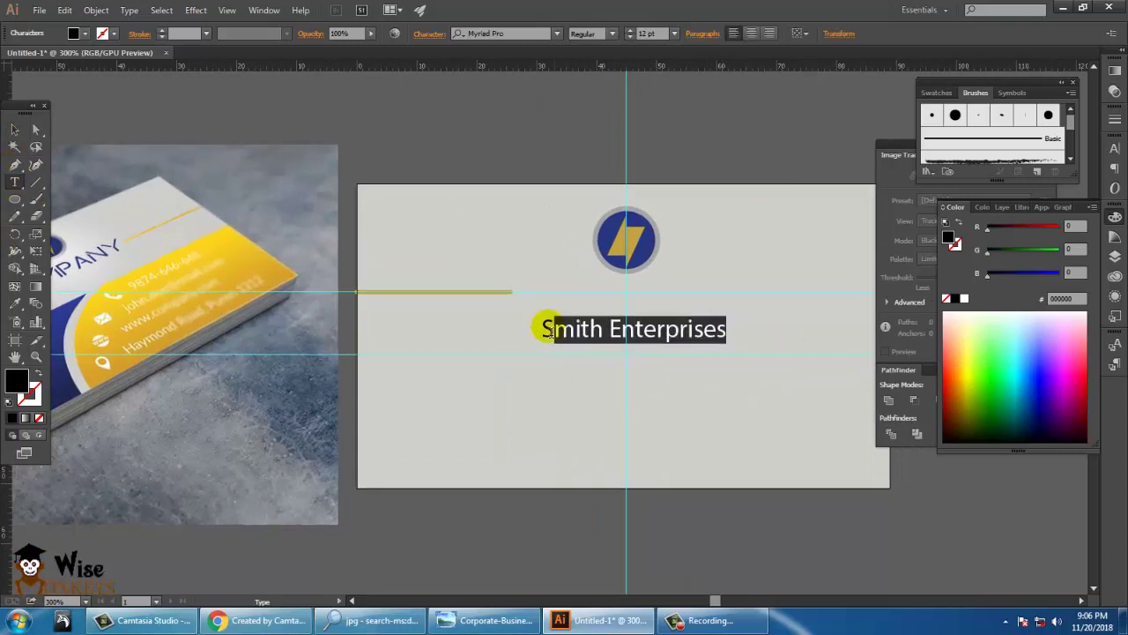
{"action": "type", "text": "MITH ENTERPRISES"}
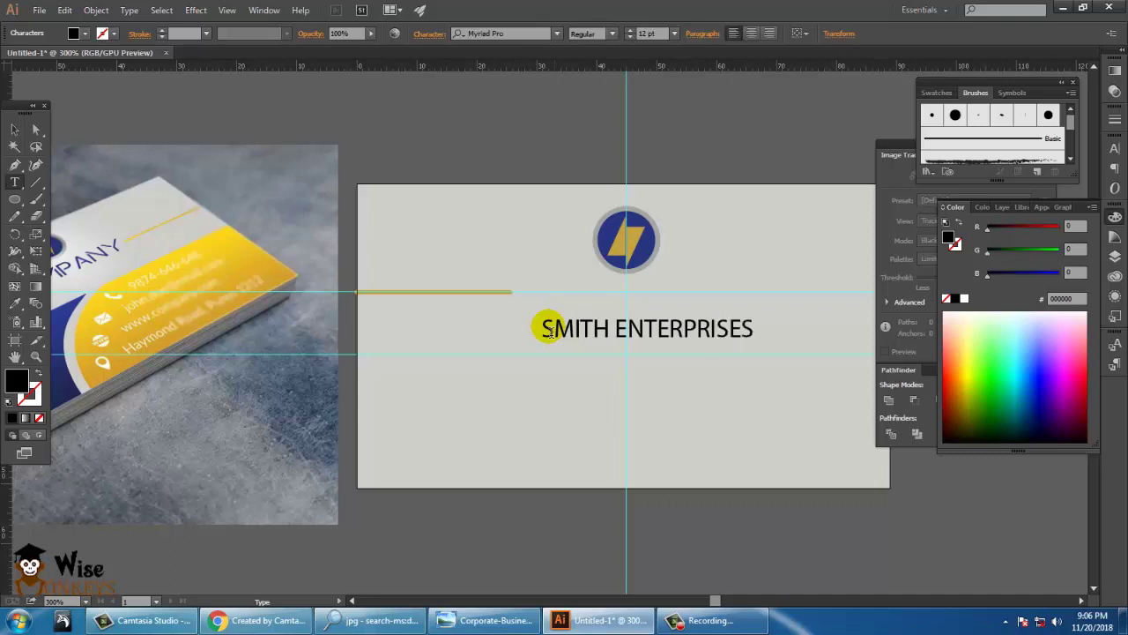
{"action": "left_click", "coordinate": [14, 129]}
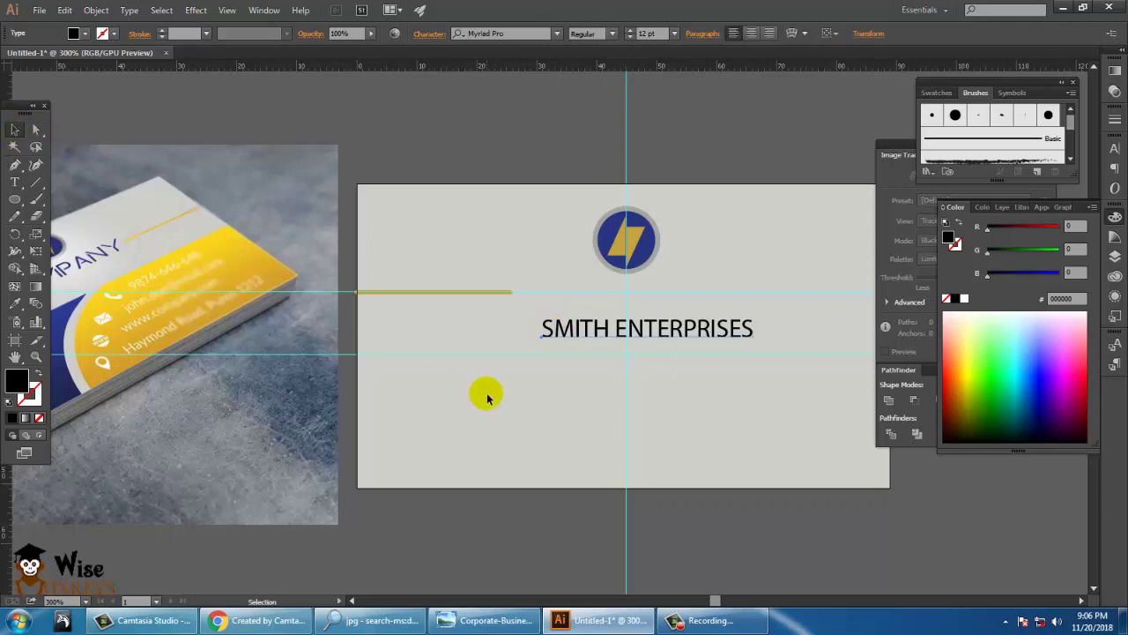
Increase the tracking of the company name text to widen its letter spacing slightly
{"action": "left_click", "coordinate": [423, 35]}
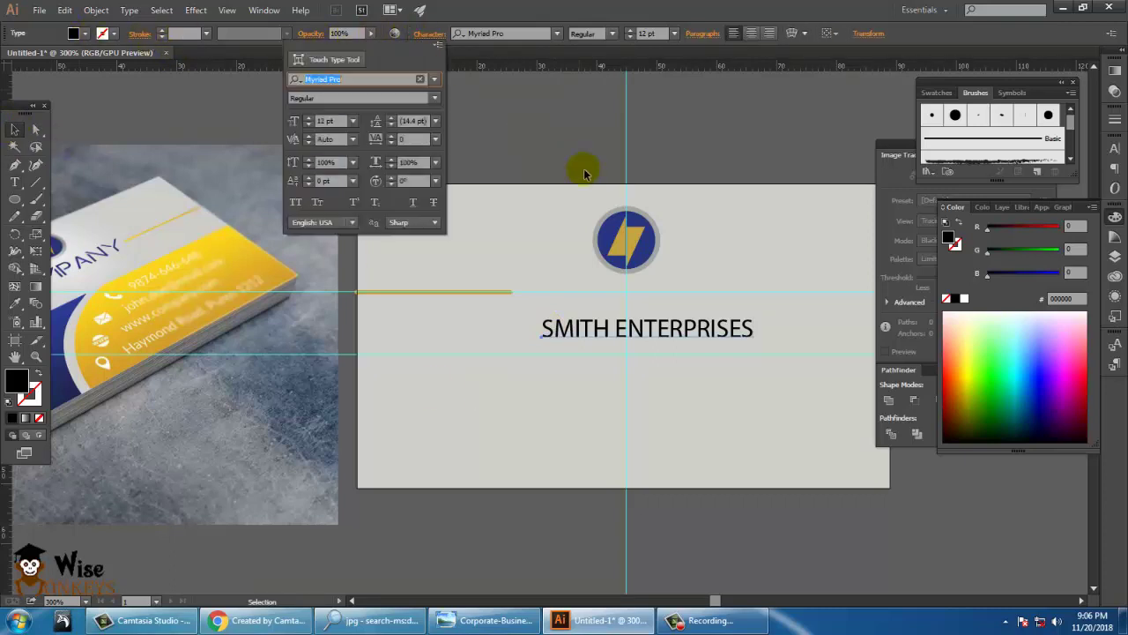
{"action": "left_click", "coordinate": [391, 136]}
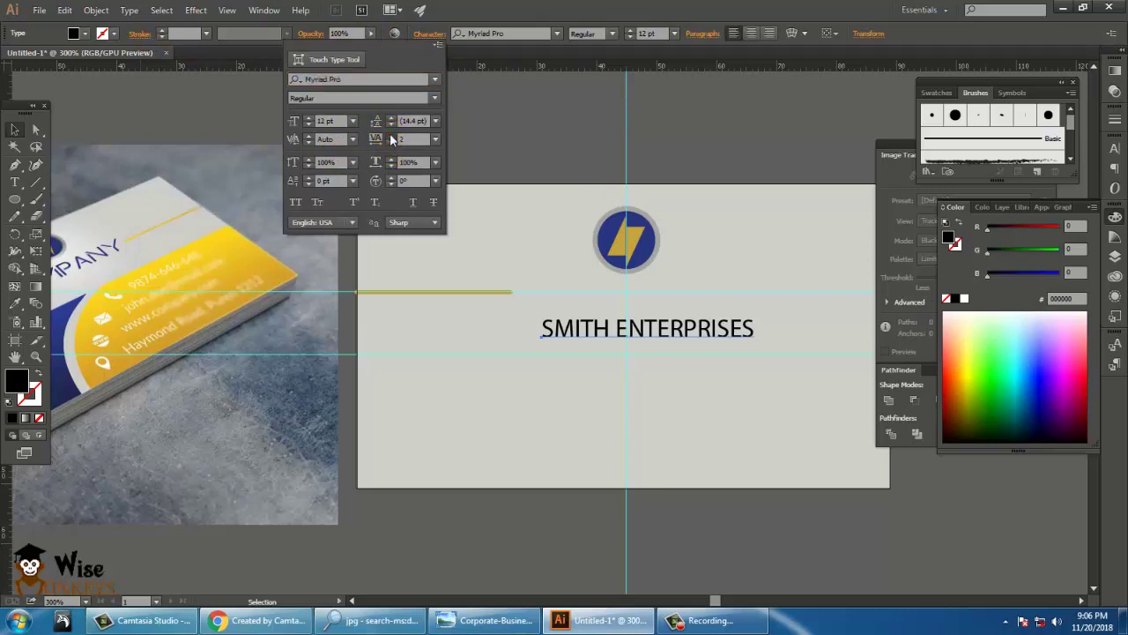
{"action": "left_click", "coordinate": [391, 136]}
{"action": "left_click", "coordinate": [391, 135]}
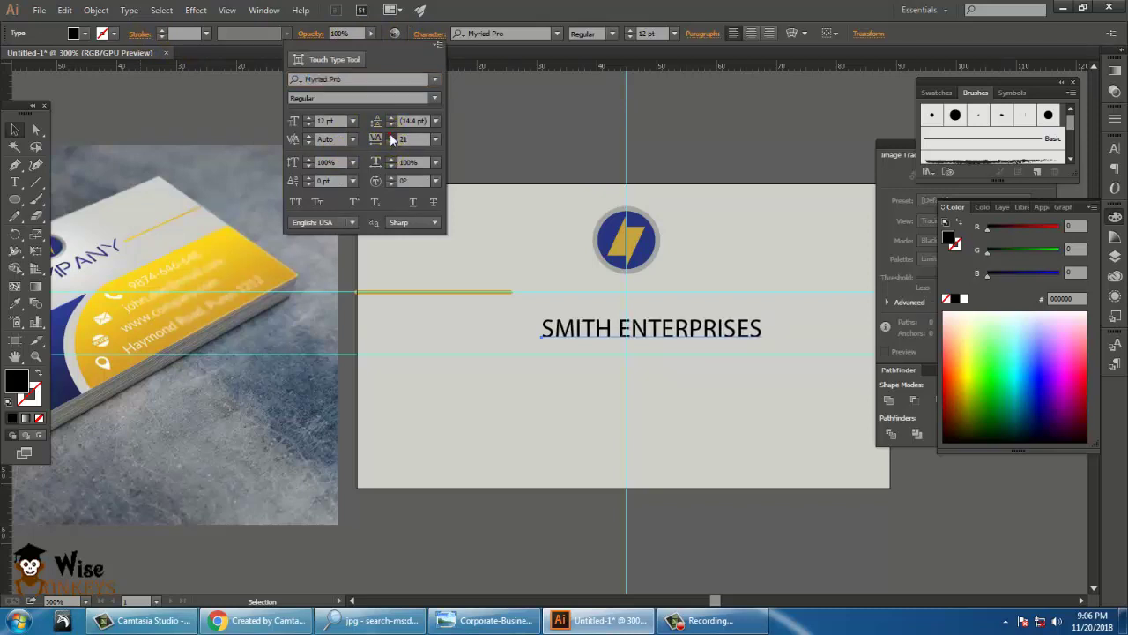
{"action": "left_click", "coordinate": [391, 136]}
{"action": "left_click", "coordinate": [391, 136]}
{"action": "left_click", "coordinate": [392, 136]}
{"action": "left_click", "coordinate": [391, 135]}
{"action": "left_click", "coordinate": [392, 136]}
Try successive font families on the company name and set it in Orator Std Medium
{"action": "left_click", "coordinate": [532, 37]}
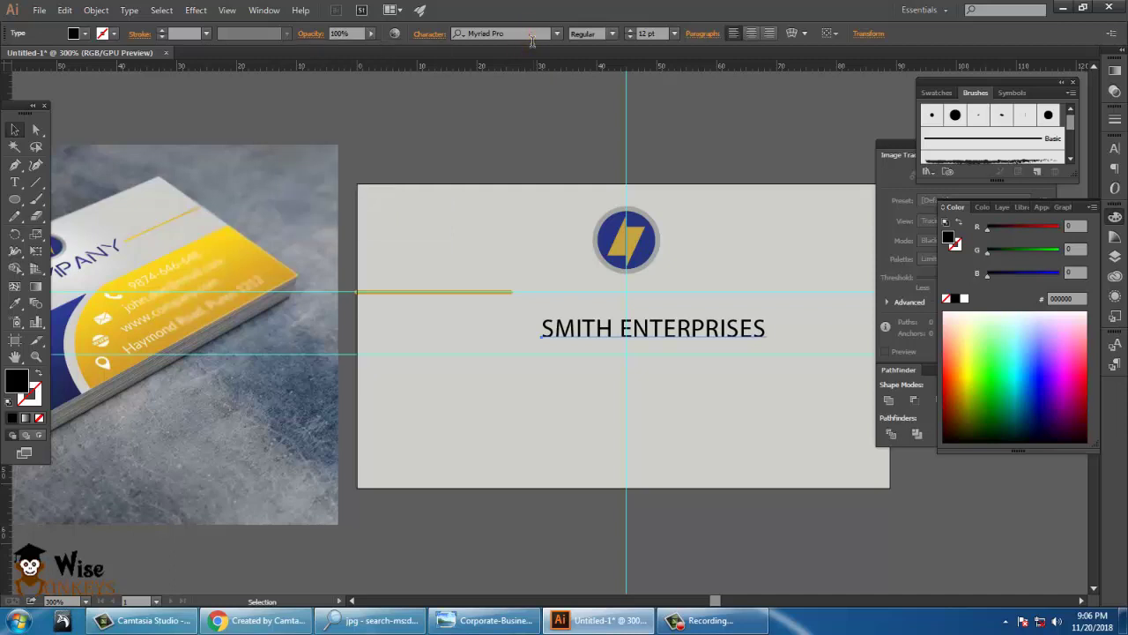
{"action": "left_click", "coordinate": [532, 37]}
{"action": "key", "text": "Down"}
{"action": "key", "text": "Down"}
{"action": "key", "text": "Down"}
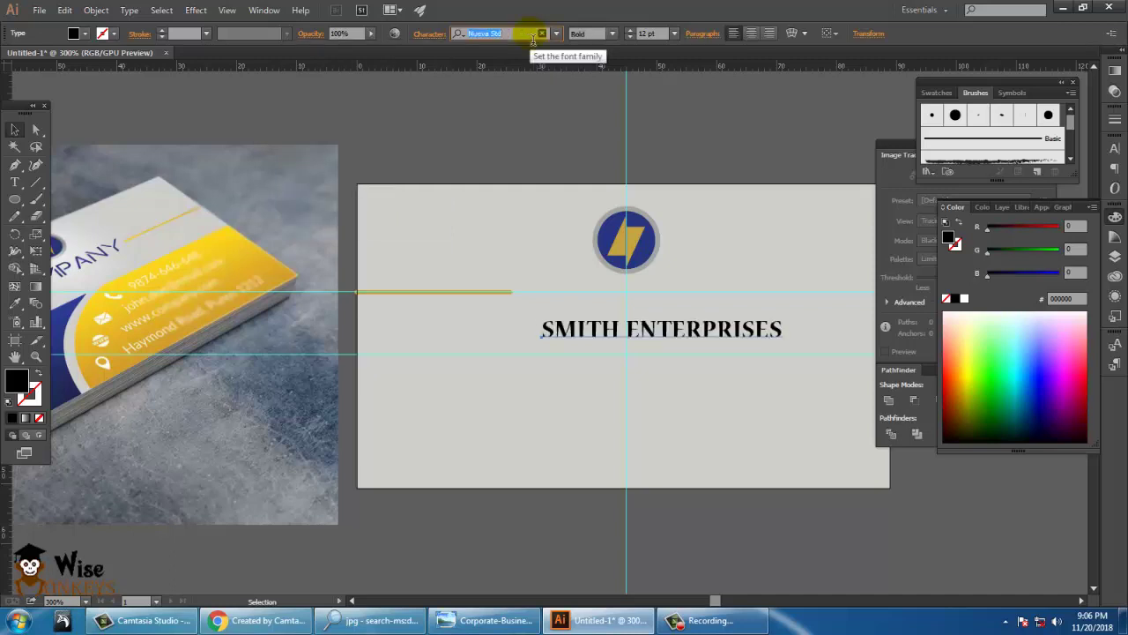
{"action": "key", "text": "Down"}
{"action": "key", "text": "Down"}
{"action": "key", "text": "Down"}
{"action": "key", "text": "Down"}
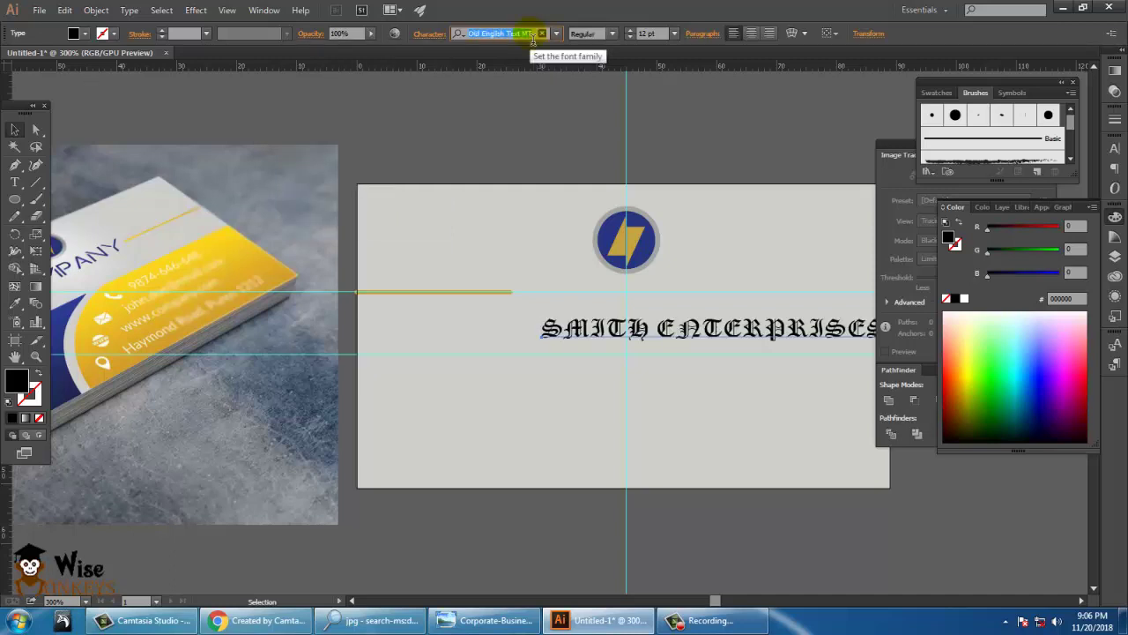
{"action": "key", "text": "Down"}
{"action": "key", "text": "Down"}
{"action": "key", "text": "Down"}
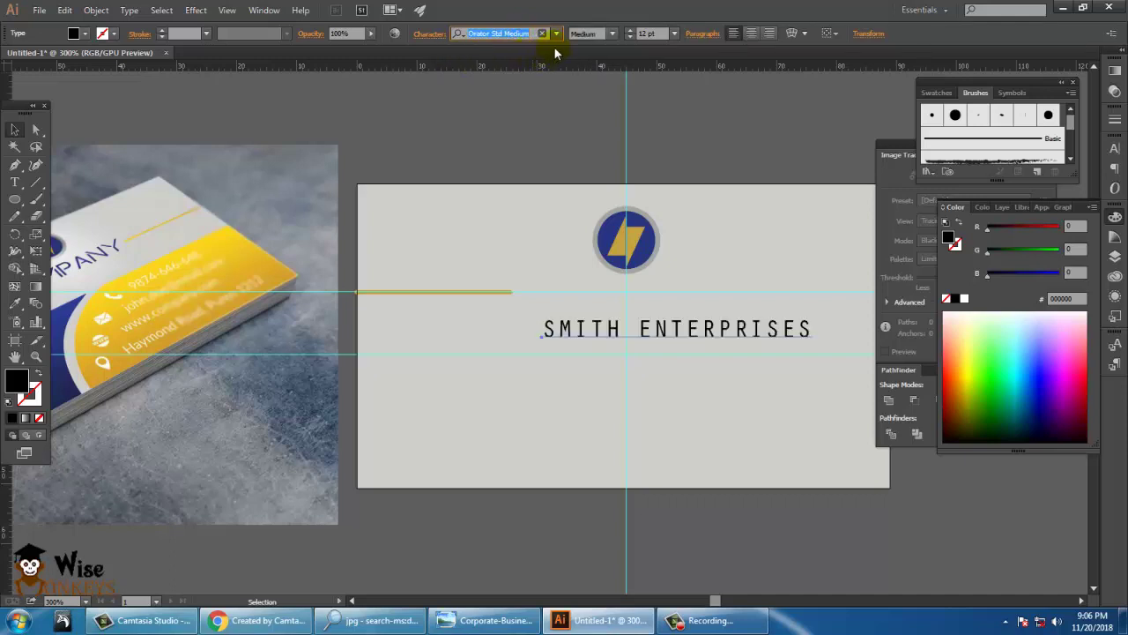
Reduce the tracking of the company name text to -19
{"action": "left_click", "coordinate": [429, 34]}
{"action": "left_click", "coordinate": [391, 143]}
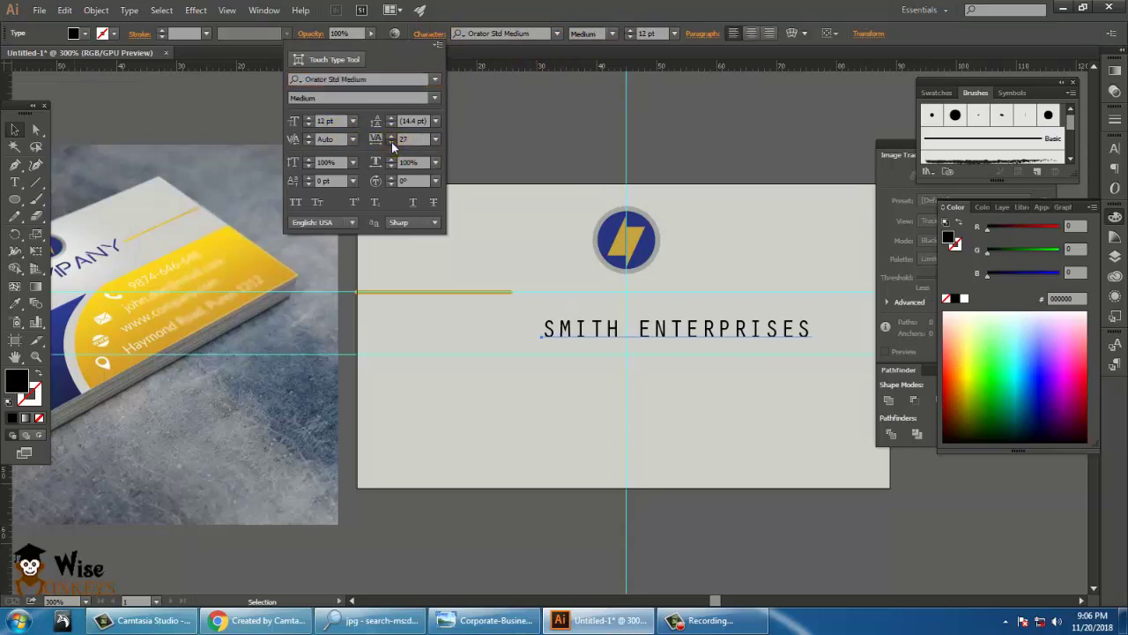
{"action": "left_click", "coordinate": [392, 143]}
{"action": "left_click", "coordinate": [391, 144]}
{"action": "left_click", "coordinate": [392, 143]}
{"action": "left_click", "coordinate": [392, 144]}
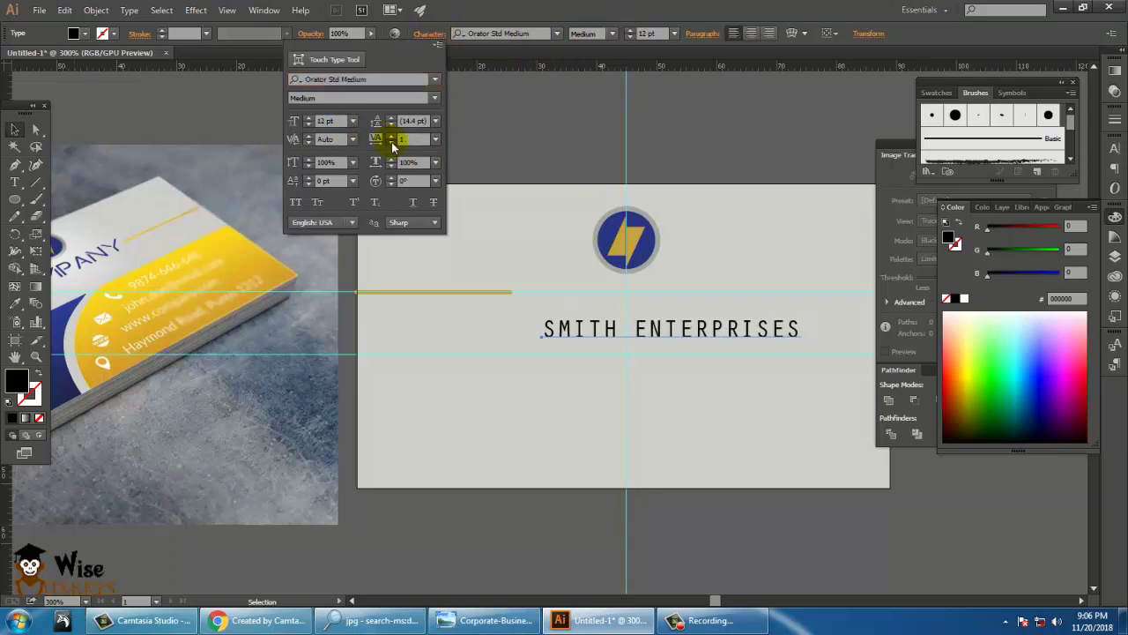
{"action": "left_click", "coordinate": [391, 144]}
{"action": "left_click", "coordinate": [391, 144]}
{"action": "left_click", "coordinate": [392, 143]}
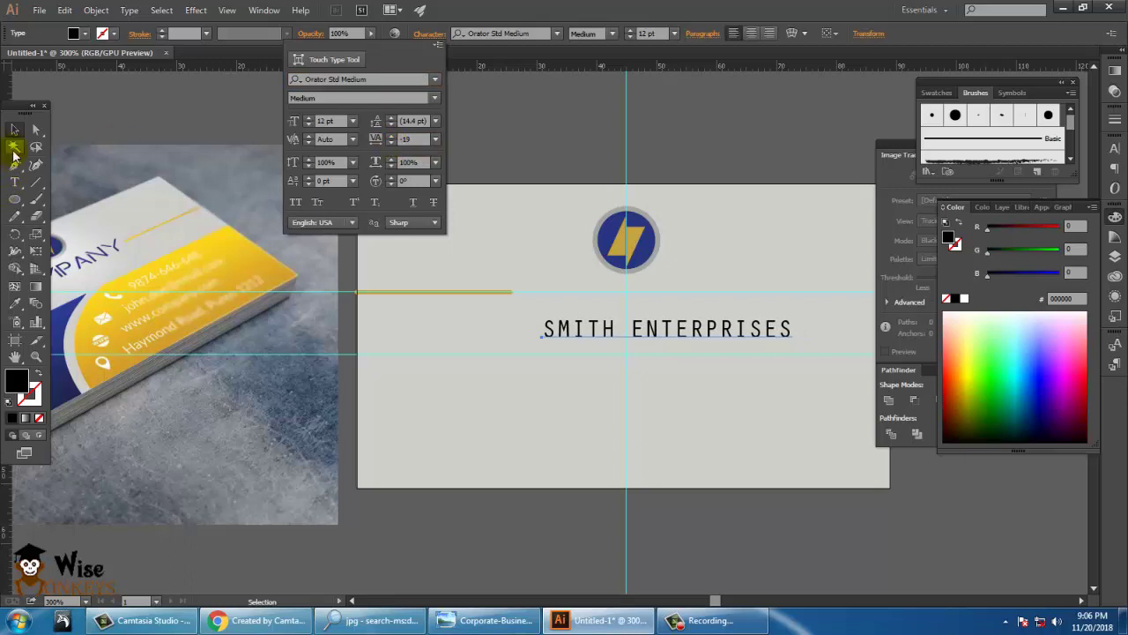
Recolour the company name with the dark blue sampled by Eyedropper from the reference card's blue panel
{"action": "left_click", "coordinate": [14, 130]}
{"action": "left_click", "coordinate": [14, 303]}
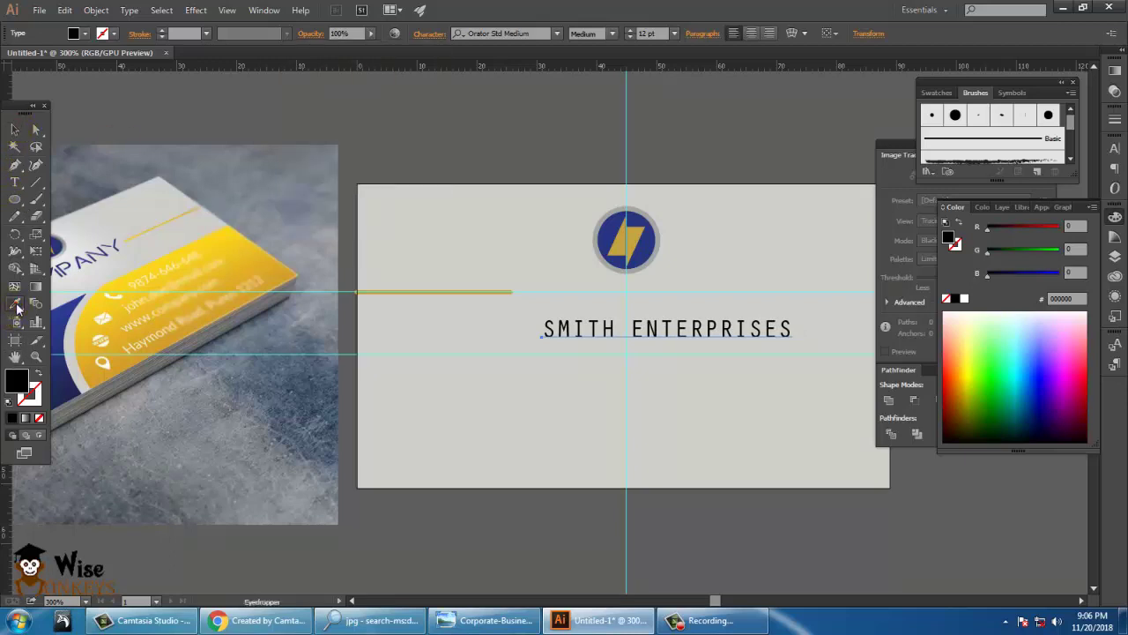
{"action": "left_click", "coordinate": [61, 390]}
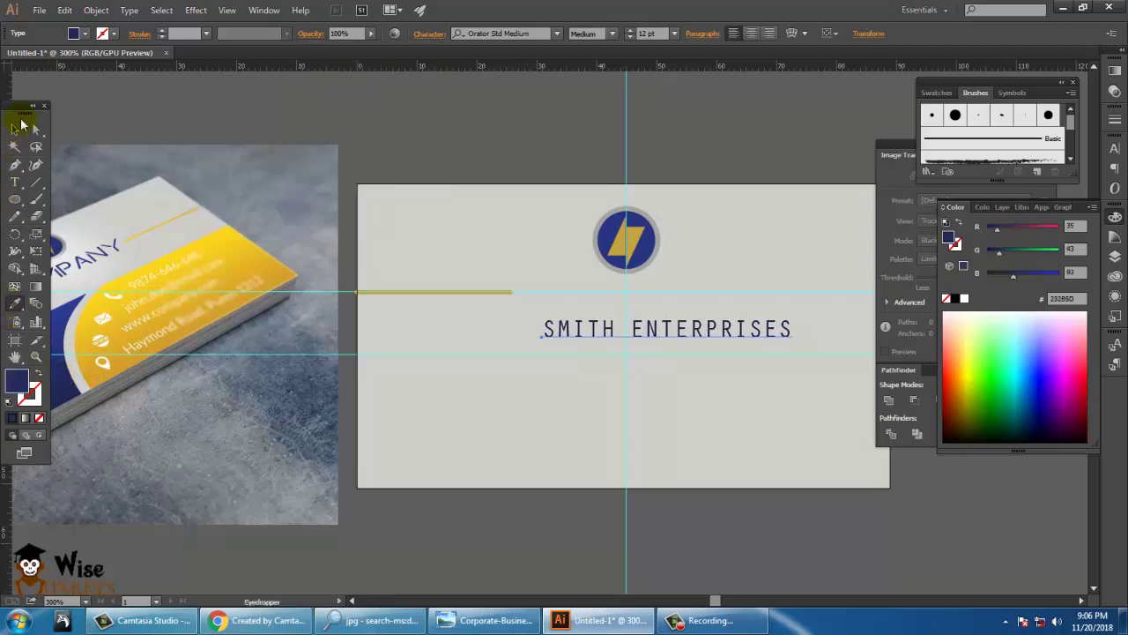
{"action": "left_click", "coordinate": [17, 128]}
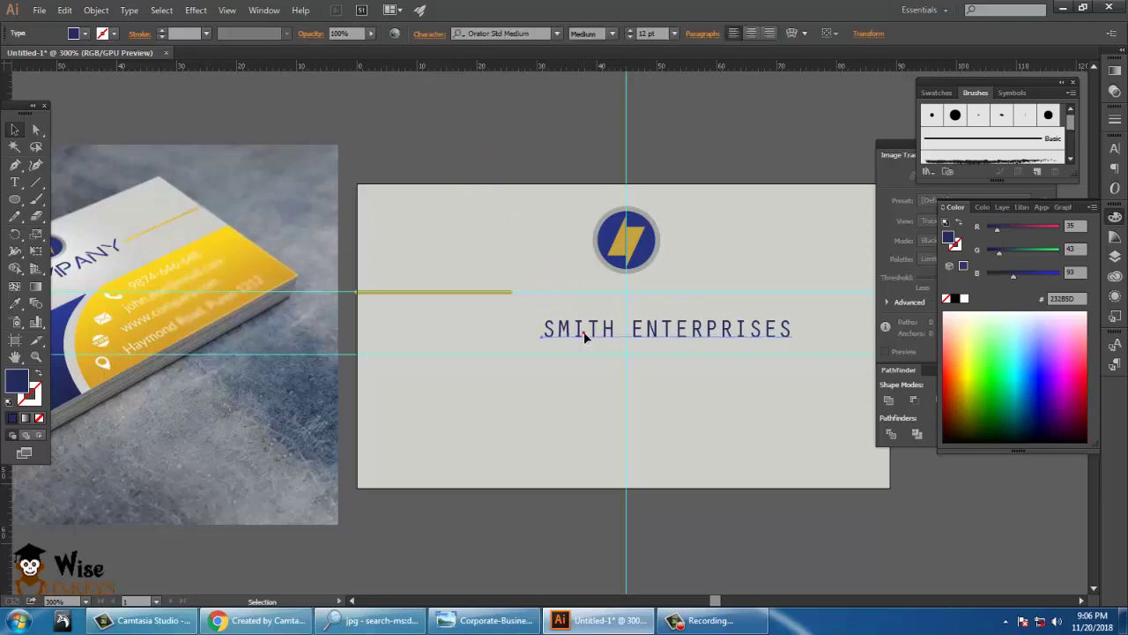
{"action": "key", "text": "ctrl+equal"}
{"action": "key", "text": "ctrl+equal"}
{"action": "key", "text": "ctrl+equal"}
{"action": "key", "text": "ctrl+equal"}
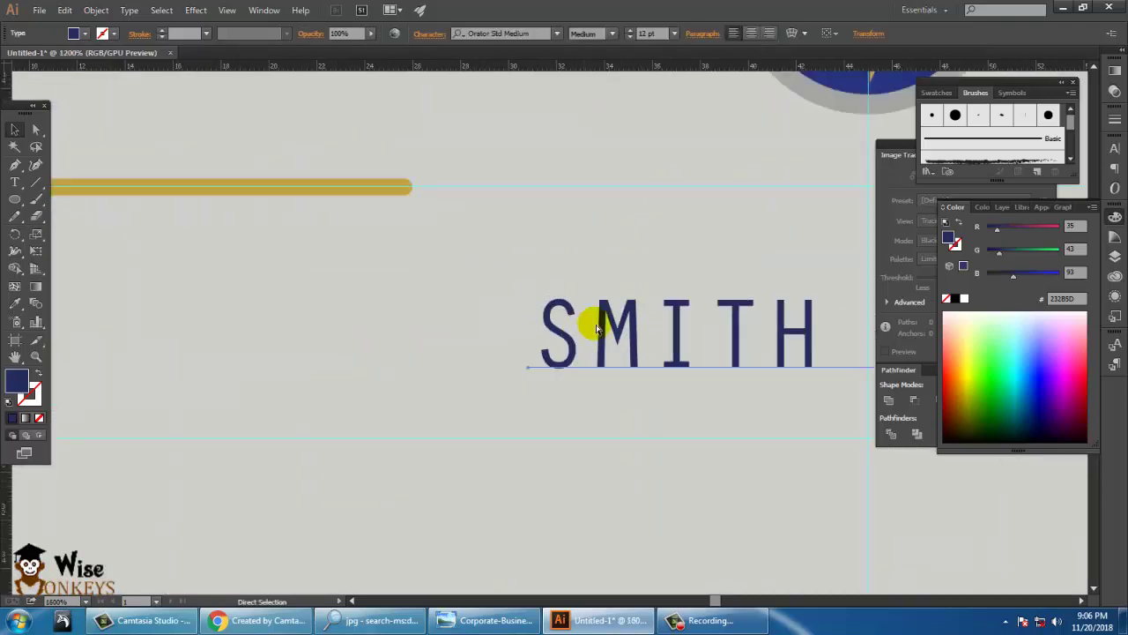
{"action": "key", "text": "ctrl+minus"}
{"action": "key", "text": "ctrl+minus"}
{"action": "key", "text": "ctrl+minus"}
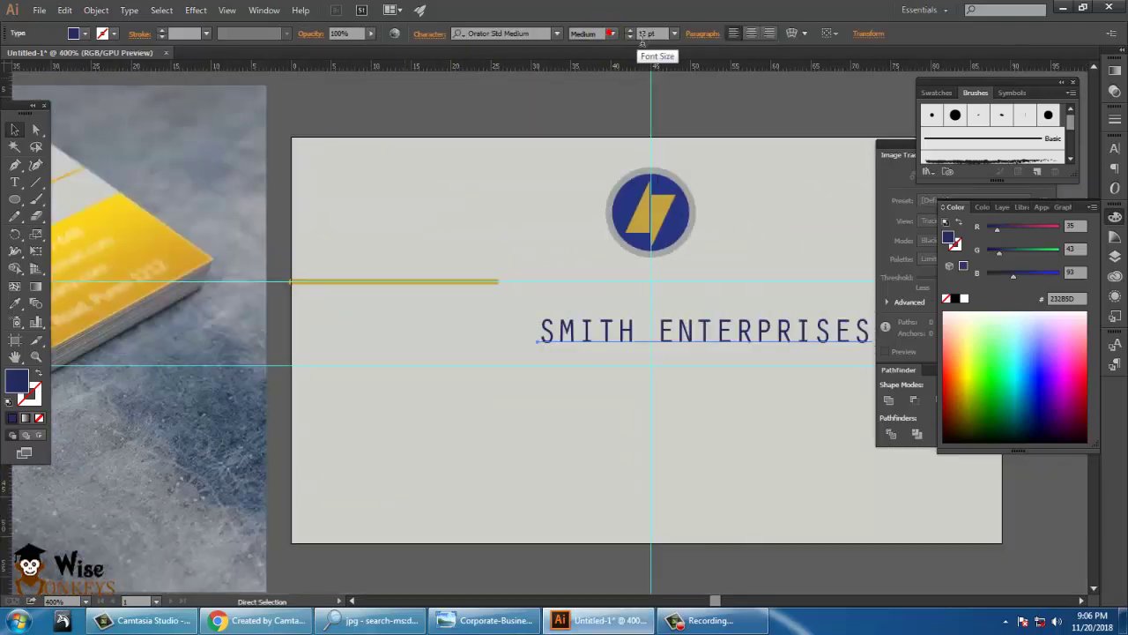
{"action": "left_click", "coordinate": [545, 37]}
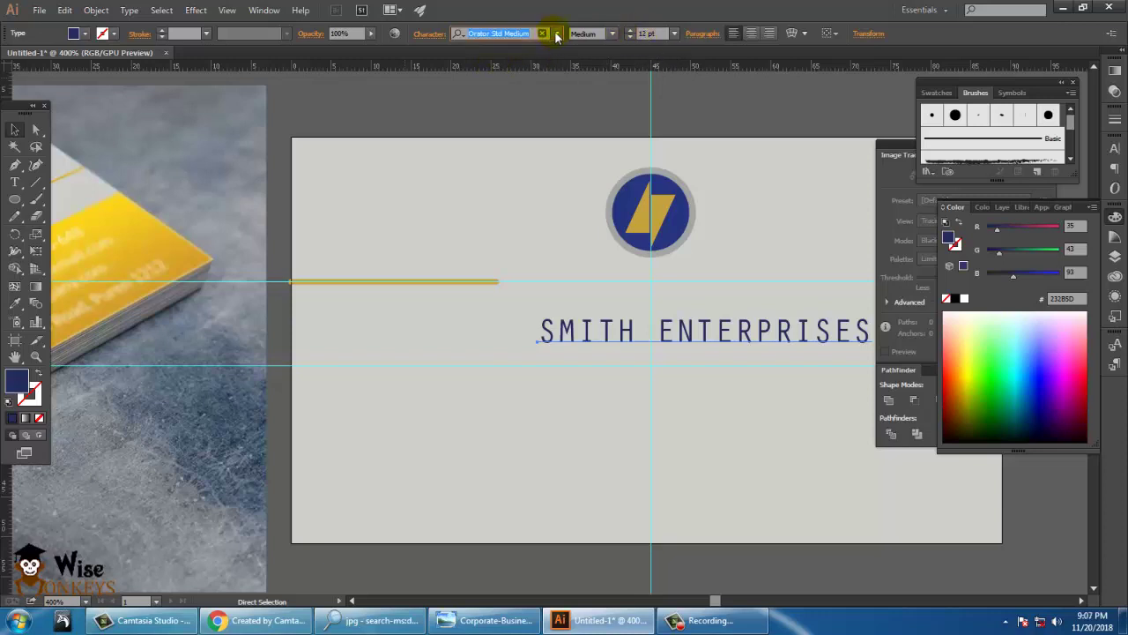
{"action": "left_click", "coordinate": [557, 34]}
{"action": "left_click", "coordinate": [557, 34]}
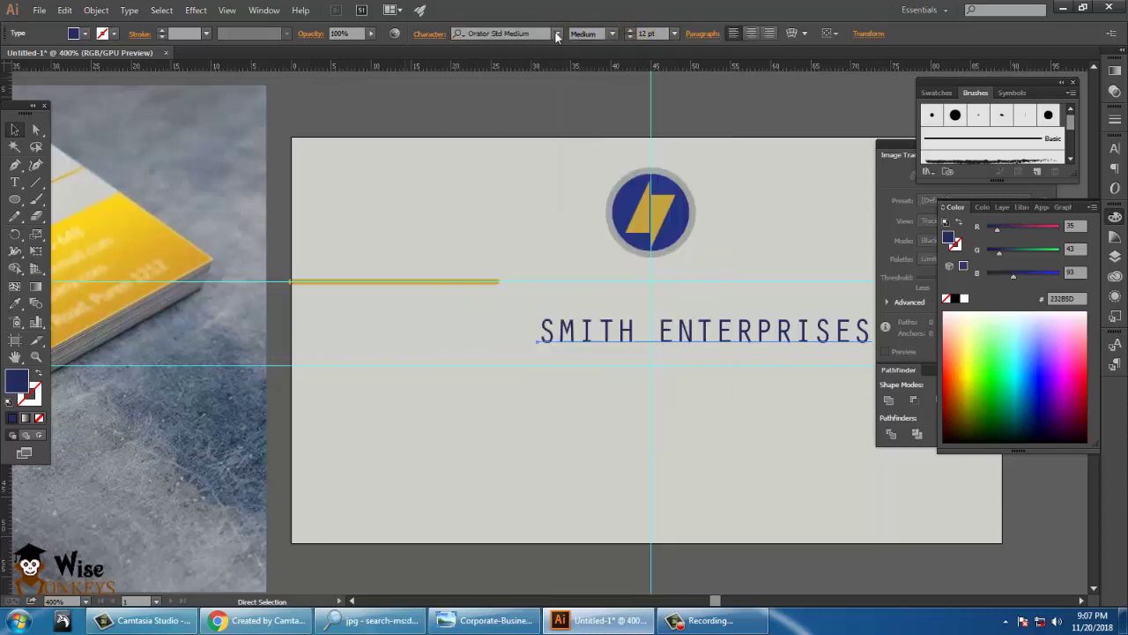
Move the company name up onto the upper horizontal guide, starting right at the inner end of the gold line
{"action": "left_click_drag", "start_coordinate": [618, 333], "coordinate": [575, 283]}
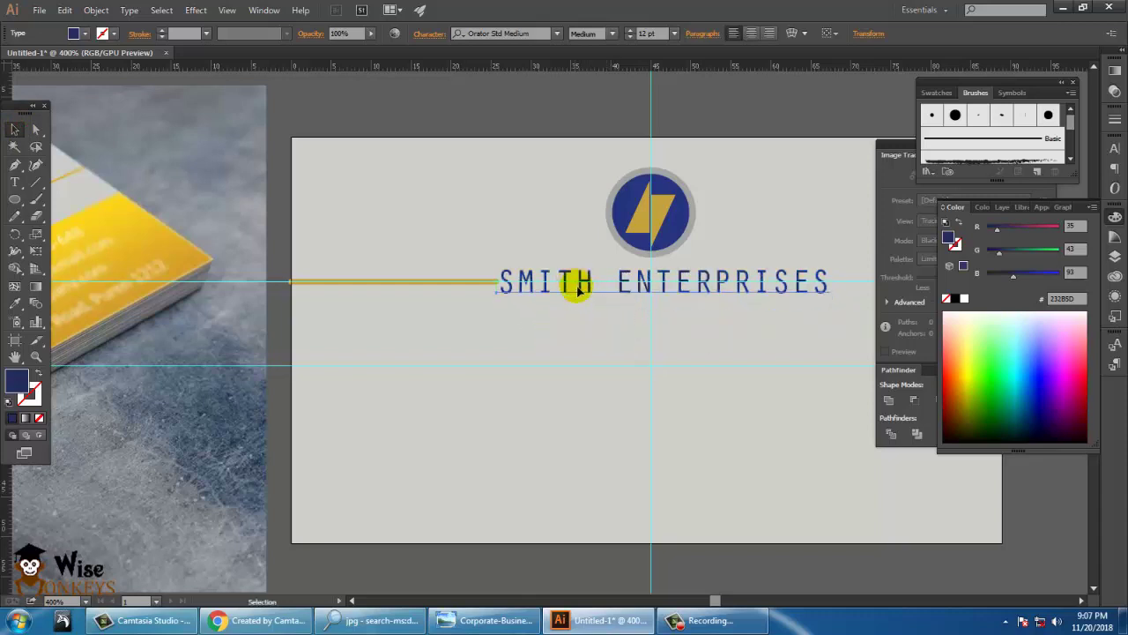
{"action": "key", "text": "space"}
{"action": "left_click_drag", "start_coordinate": [628, 363], "coordinate": [334, 355]}
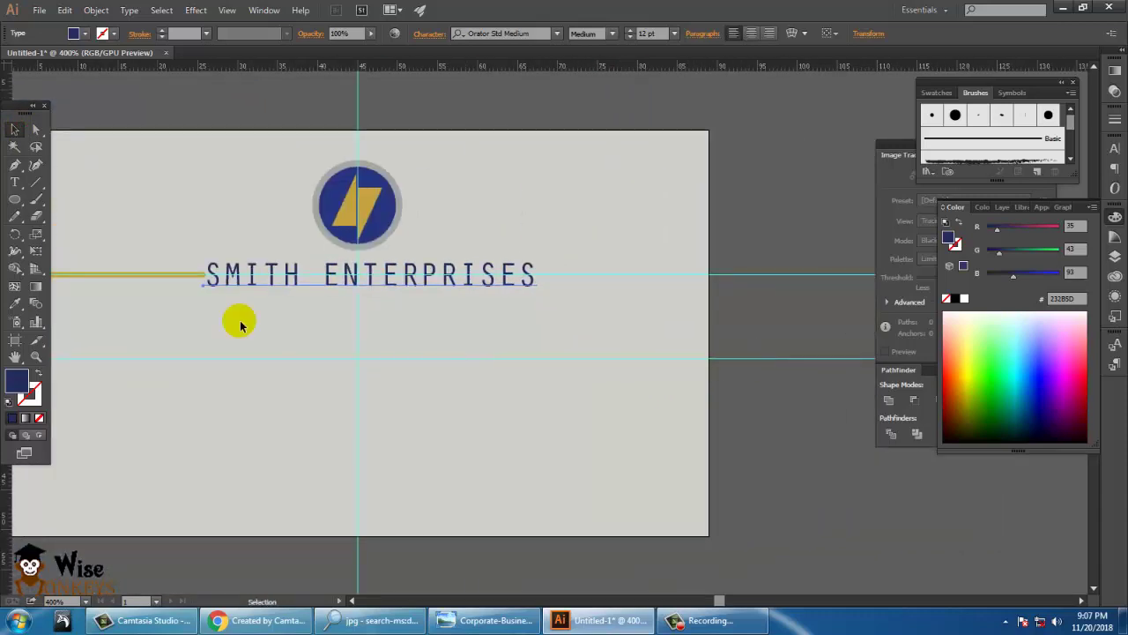
Copy the gold line along the guide to the card's right edge and shorten it to start just after the company name
{"action": "left_click", "coordinate": [112, 275]}
{"action": "left_click", "coordinate": [112, 276]}
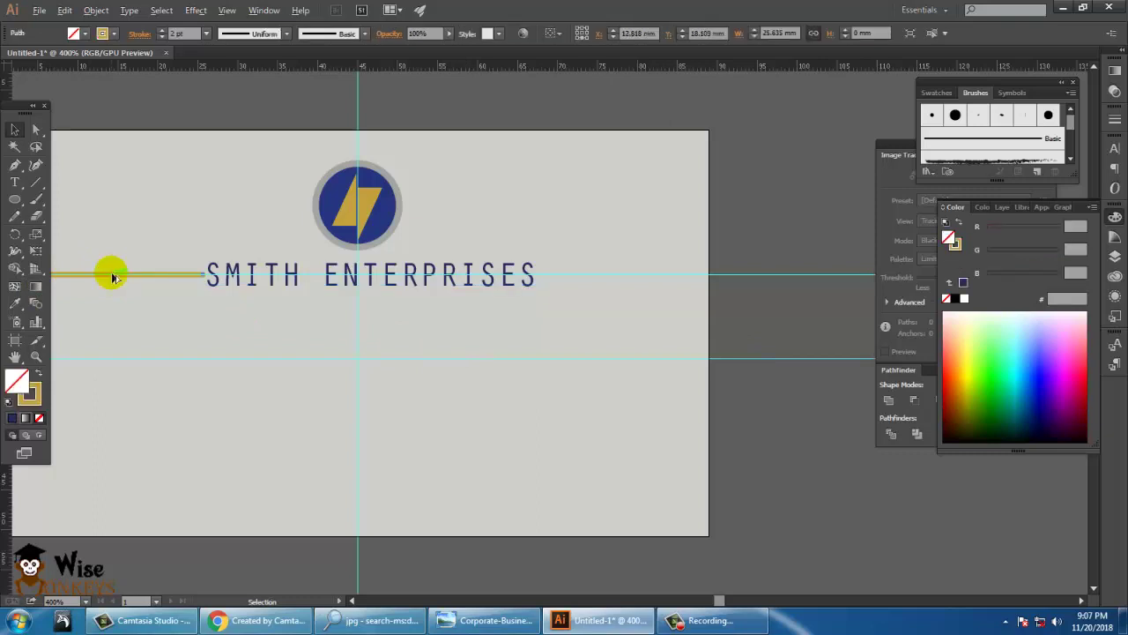
{"action": "left_click_drag", "start_coordinate": [112, 277], "coordinate": [621, 280]}
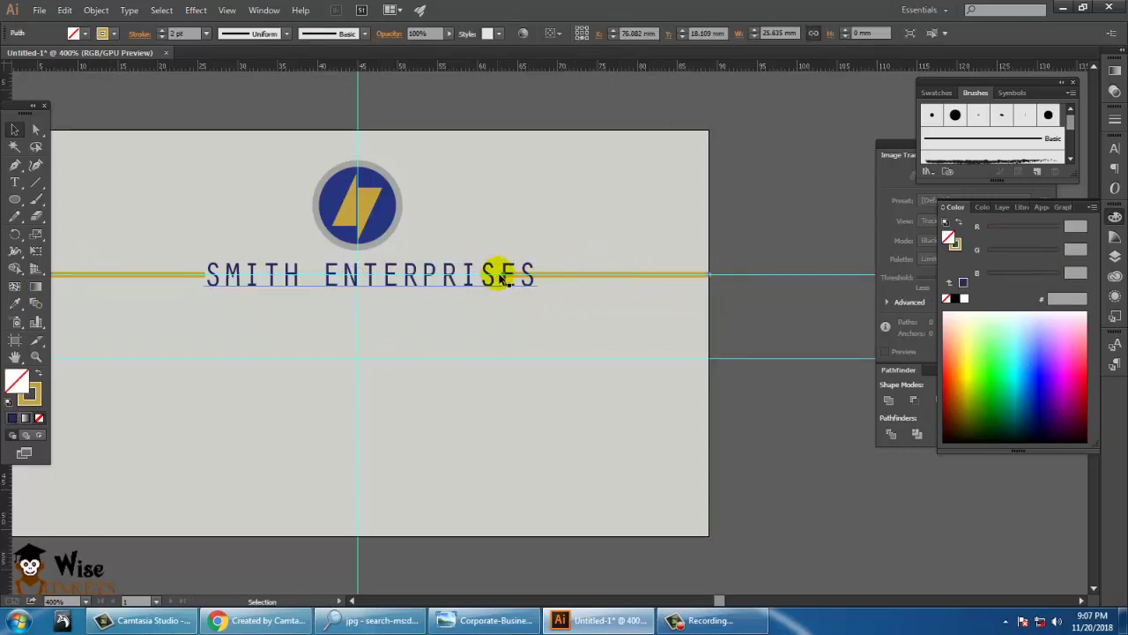
{"action": "key", "text": "e"}
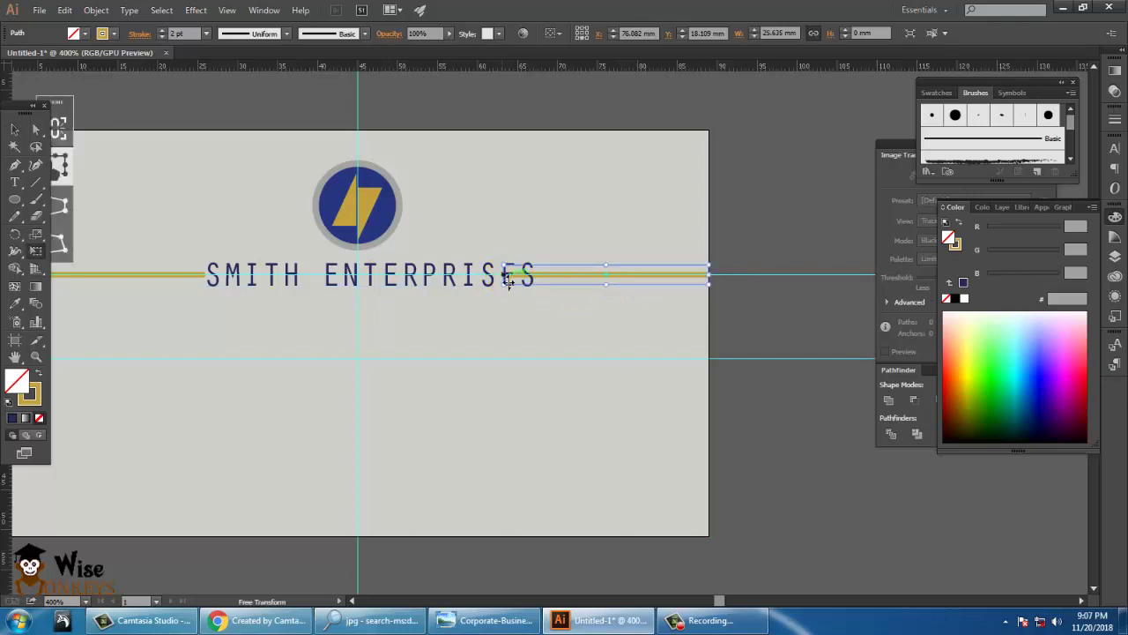
{"action": "left_click_drag", "start_coordinate": [510, 275], "coordinate": [541, 277]}
{"action": "left_click", "coordinate": [14, 128]}
{"action": "left_click", "coordinate": [329, 126]}
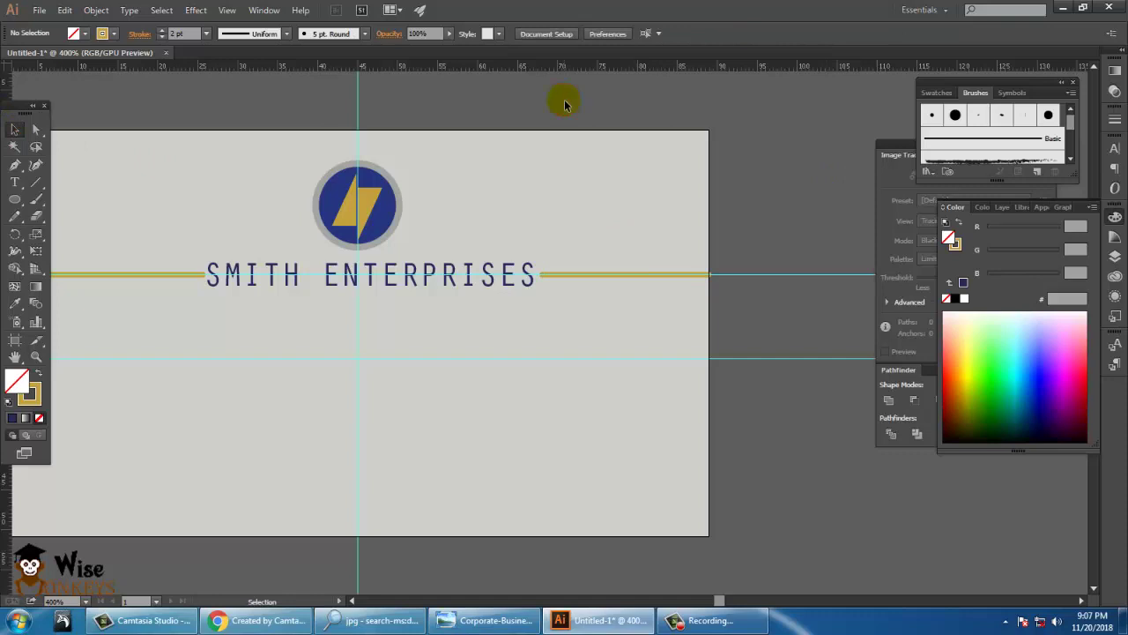
Draw a closed Pen shape about 45 by 22 mm in the card's lower-left corner, below the lower guide, with an inward-curving right side
{"action": "key", "text": "ctrl+minus"}
{"action": "key", "text": "ctrl+minus"}
{"action": "left_click_drag", "start_coordinate": [518, 185], "coordinate": [701, 191]}
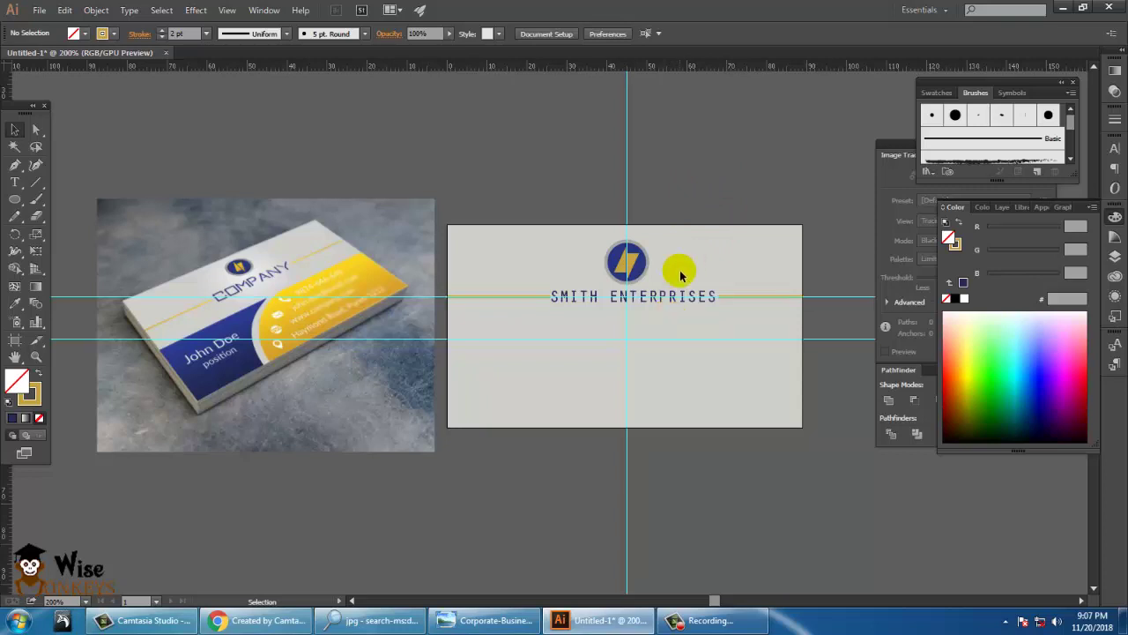
{"action": "left_click", "coordinate": [14, 166]}
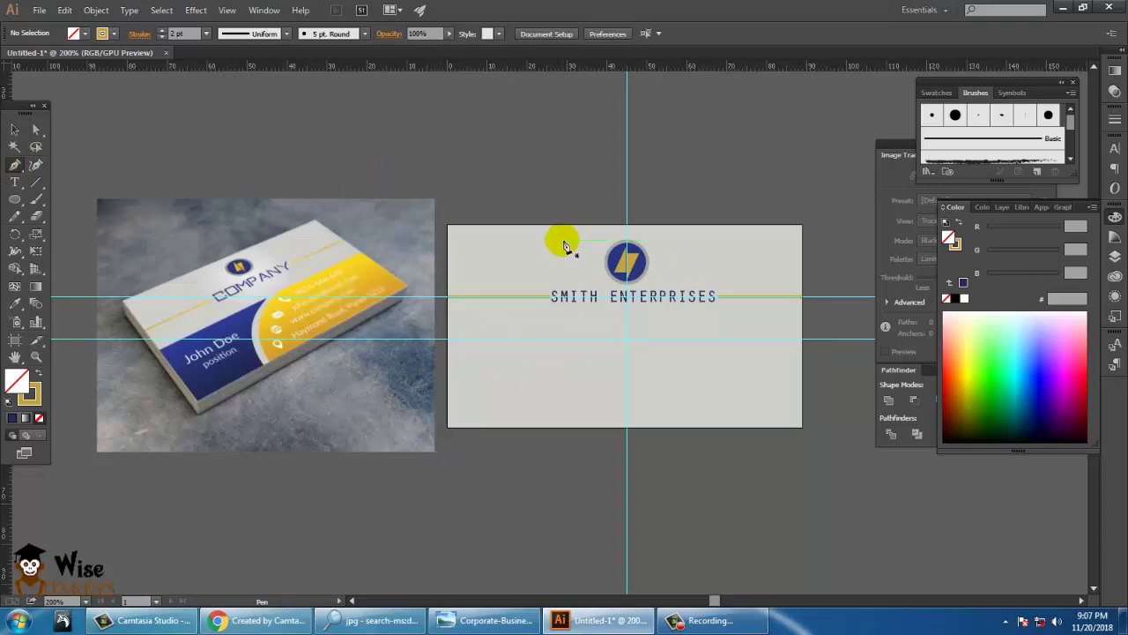
{"action": "left_click", "coordinate": [447, 428]}
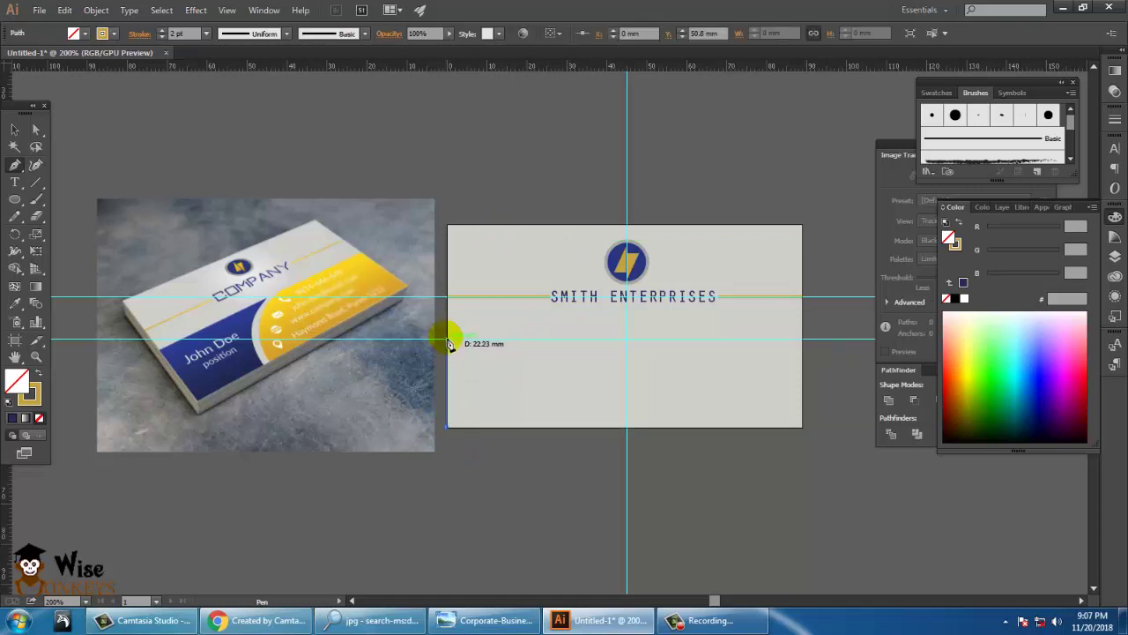
{"action": "left_click", "coordinate": [447, 339]}
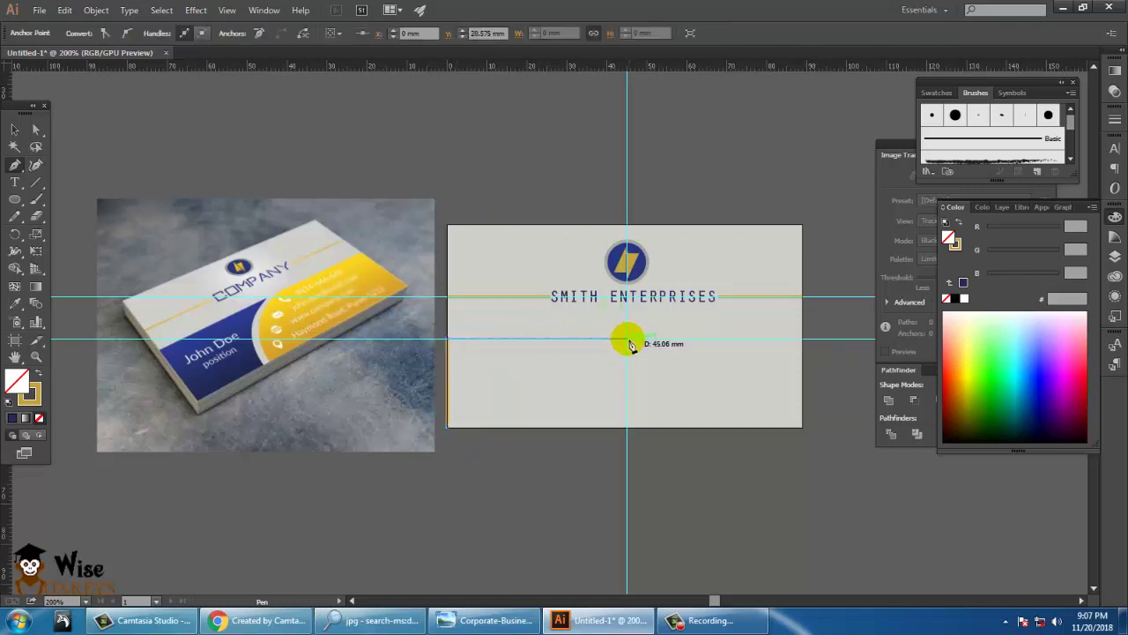
{"action": "left_click", "coordinate": [627, 338]}
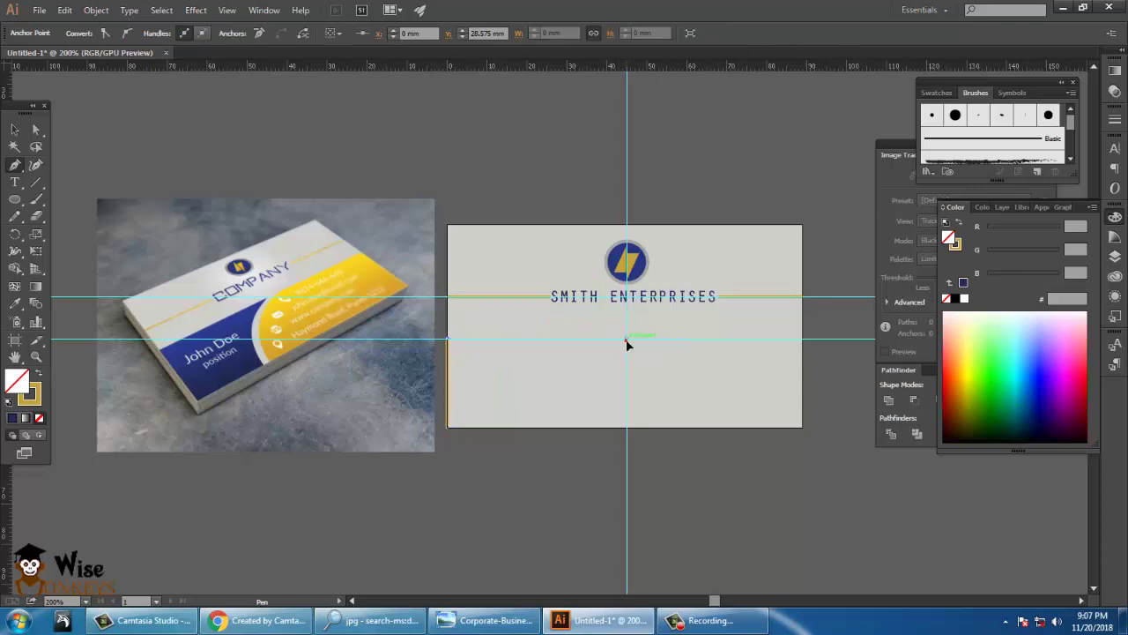
{"action": "mouse_move", "coordinate": [606, 428]}
{"action": "left_mouse_down"}
{"action": "mouse_move", "coordinate": [631, 489]}
{"action": "mouse_move", "coordinate": [627, 476]}
{"action": "left_mouse_up"}
{"action": "left_click", "coordinate": [608, 428]}
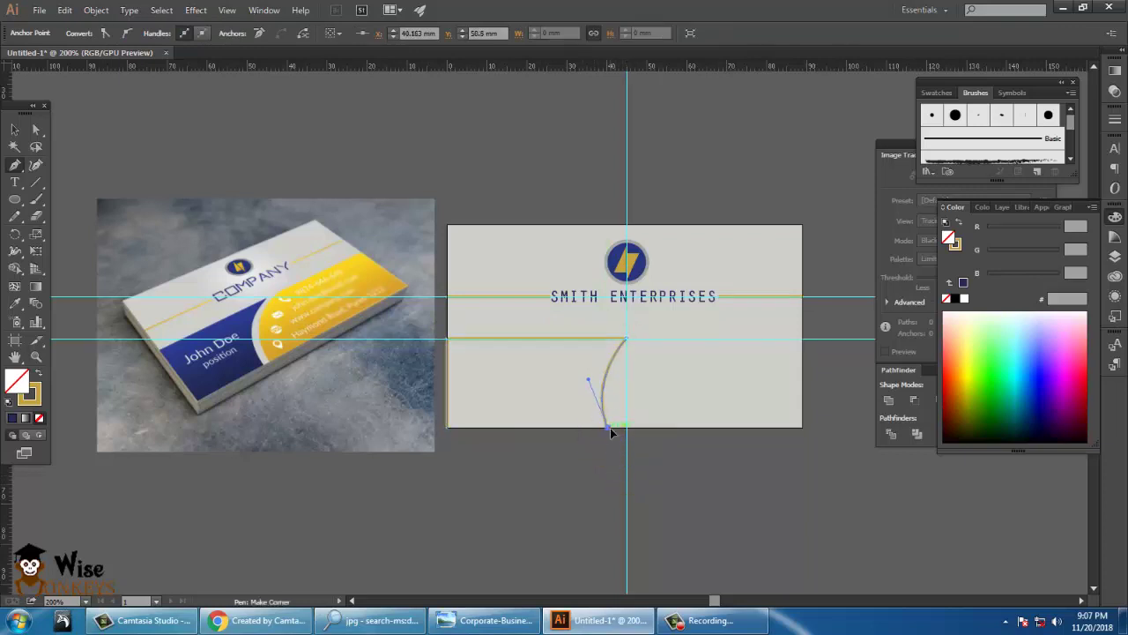
{"action": "left_click", "coordinate": [448, 427]}
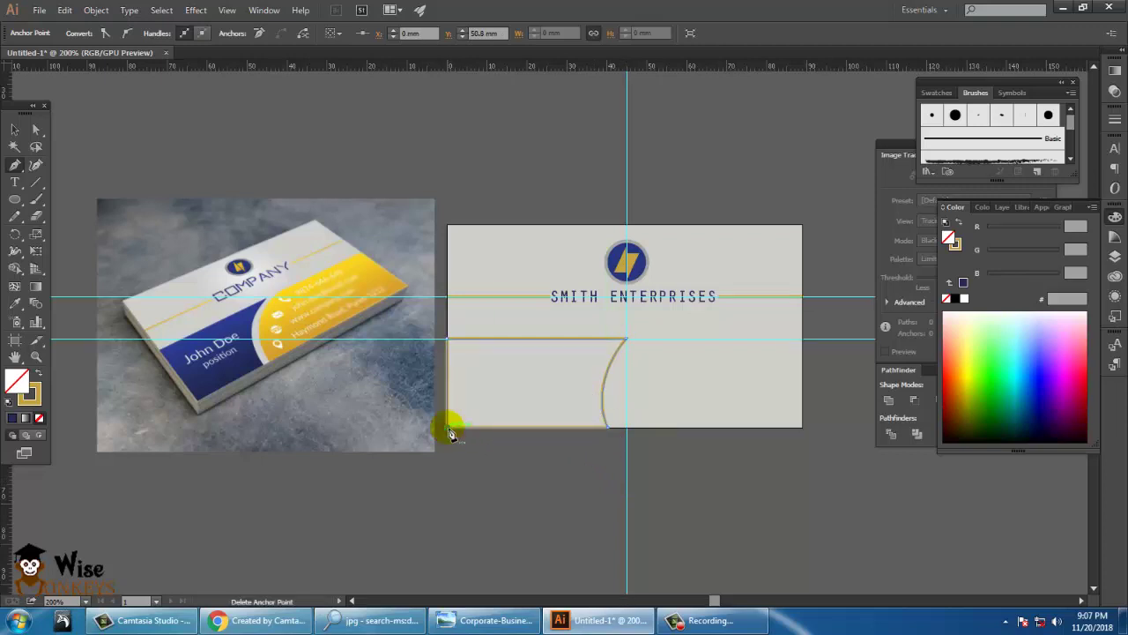
Fill the curved lower-left shape with a linear white-to-black gradient and remove its gold stroke
{"action": "left_click", "coordinate": [36, 285]}
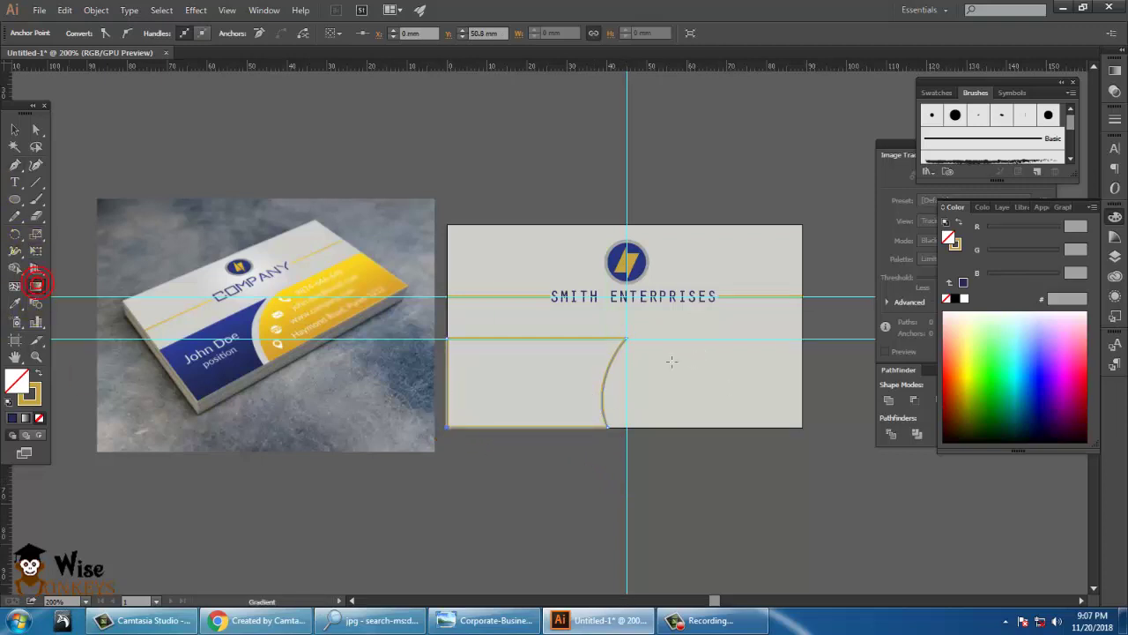
{"action": "left_click_drag", "start_coordinate": [518, 351], "coordinate": [559, 479]}
{"action": "left_click", "coordinate": [264, 10]}
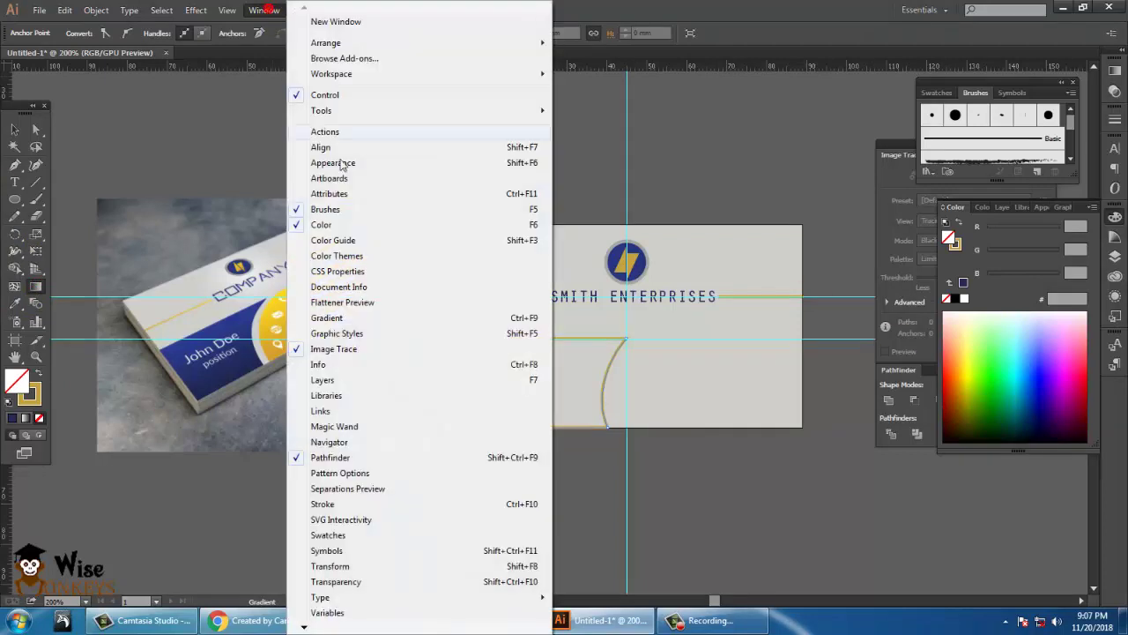
{"action": "left_click", "coordinate": [335, 319]}
{"action": "left_click", "coordinate": [974, 171]}
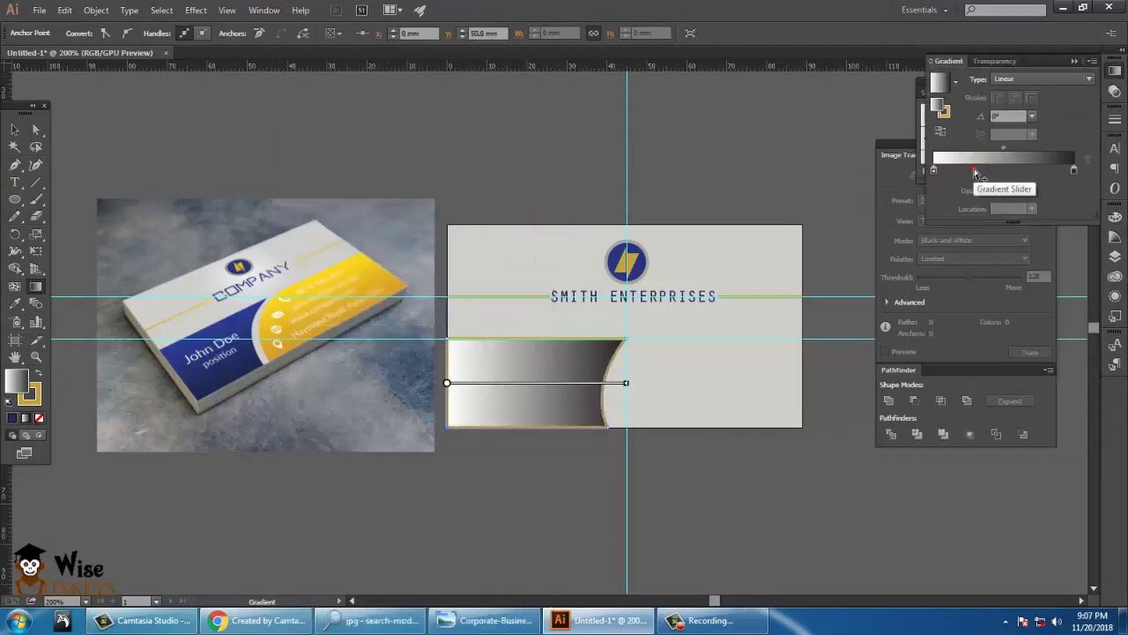
{"action": "left_click", "coordinate": [30, 394]}
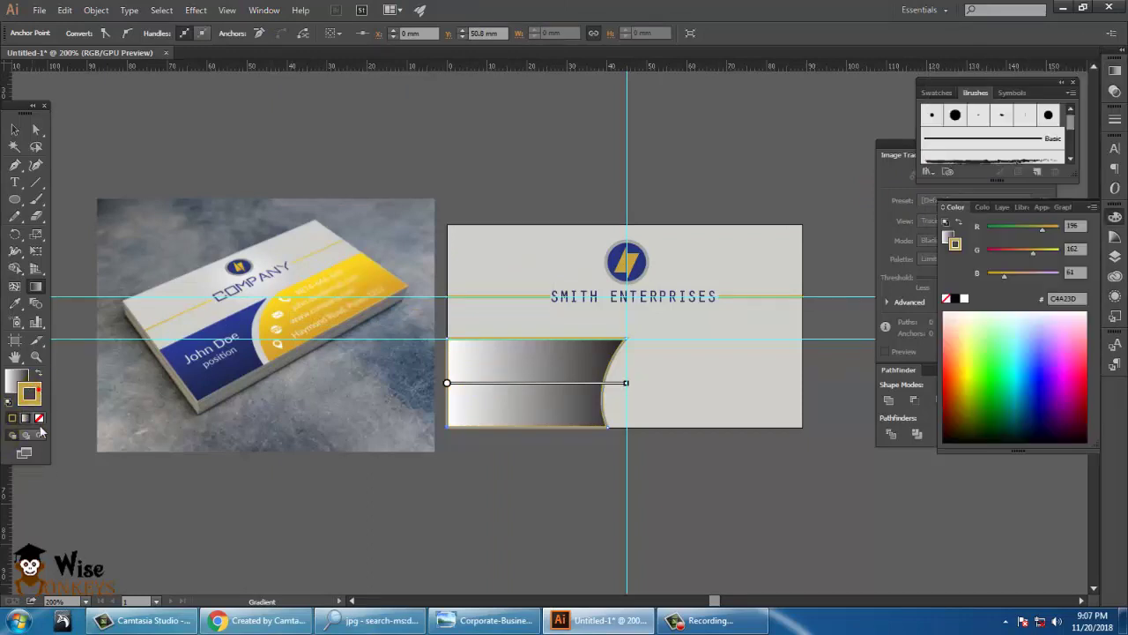
{"action": "left_click", "coordinate": [39, 419]}
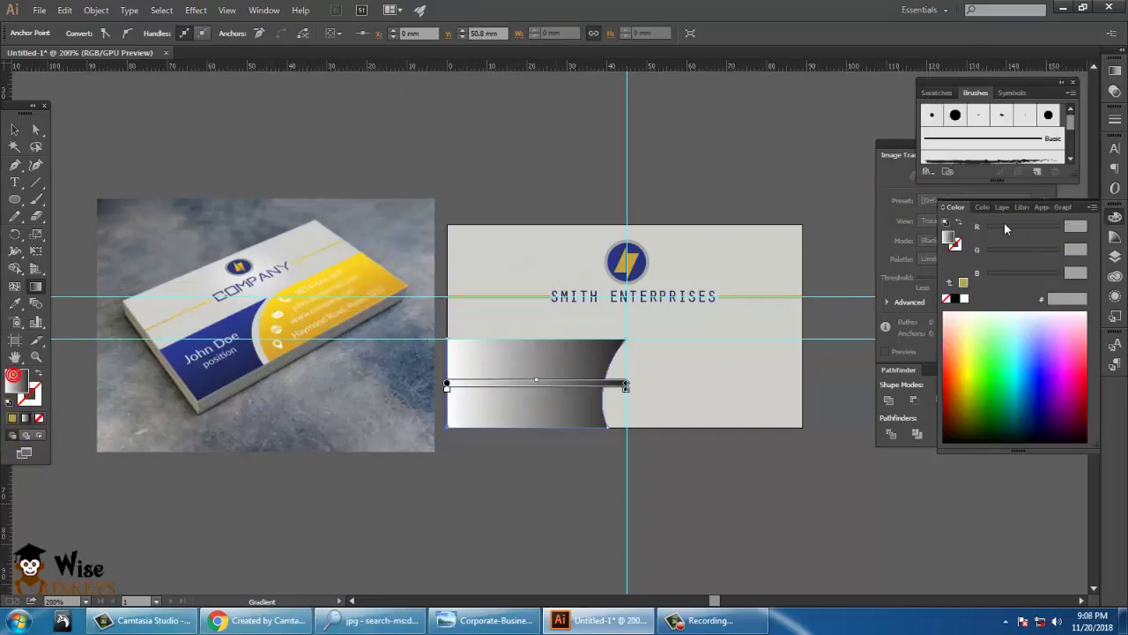
Switch the gradient's first stop to RGB mode and set it to blue R 31, G 44, B 191
{"action": "left_click", "coordinate": [263, 10]}
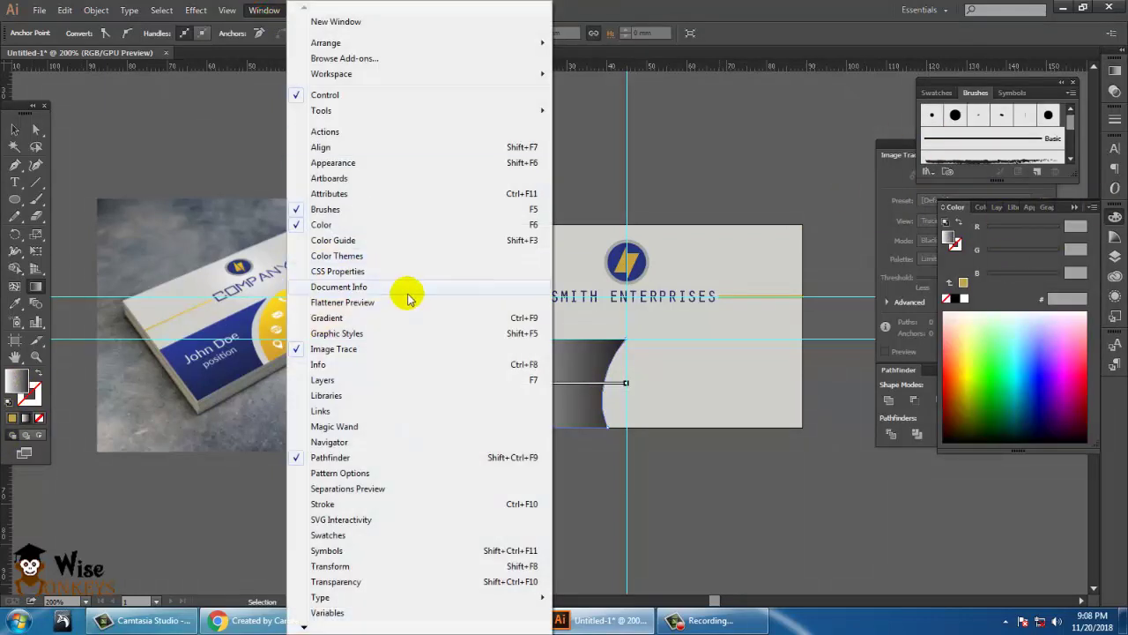
{"action": "left_click", "coordinate": [362, 317]}
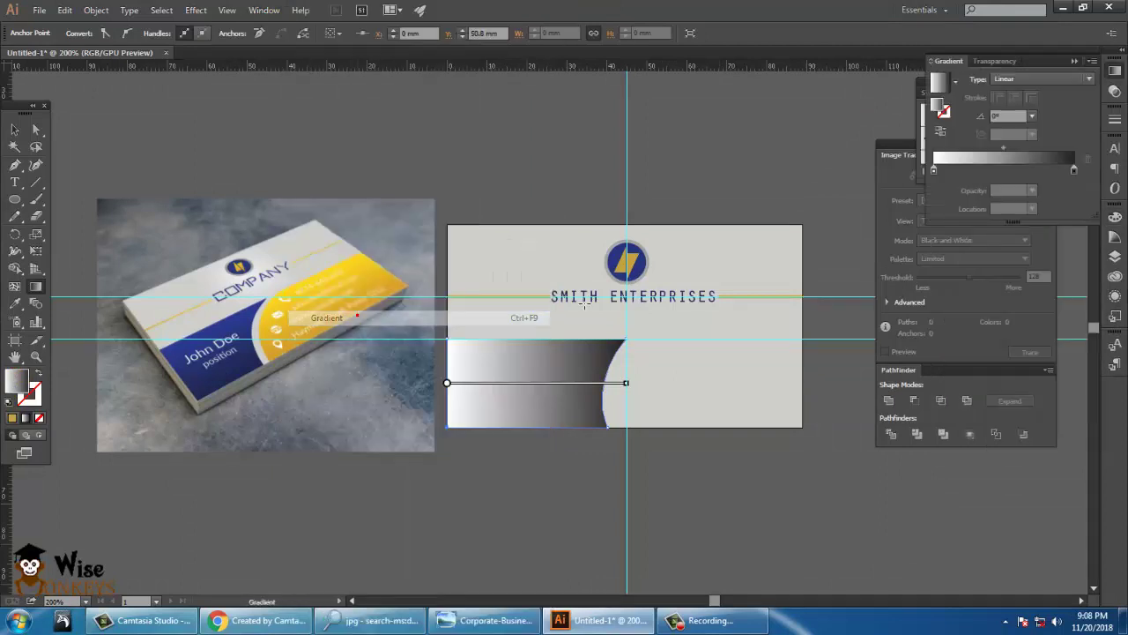
{"action": "double_click", "coordinate": [934, 170]}
{"action": "left_click", "coordinate": [1069, 187]}
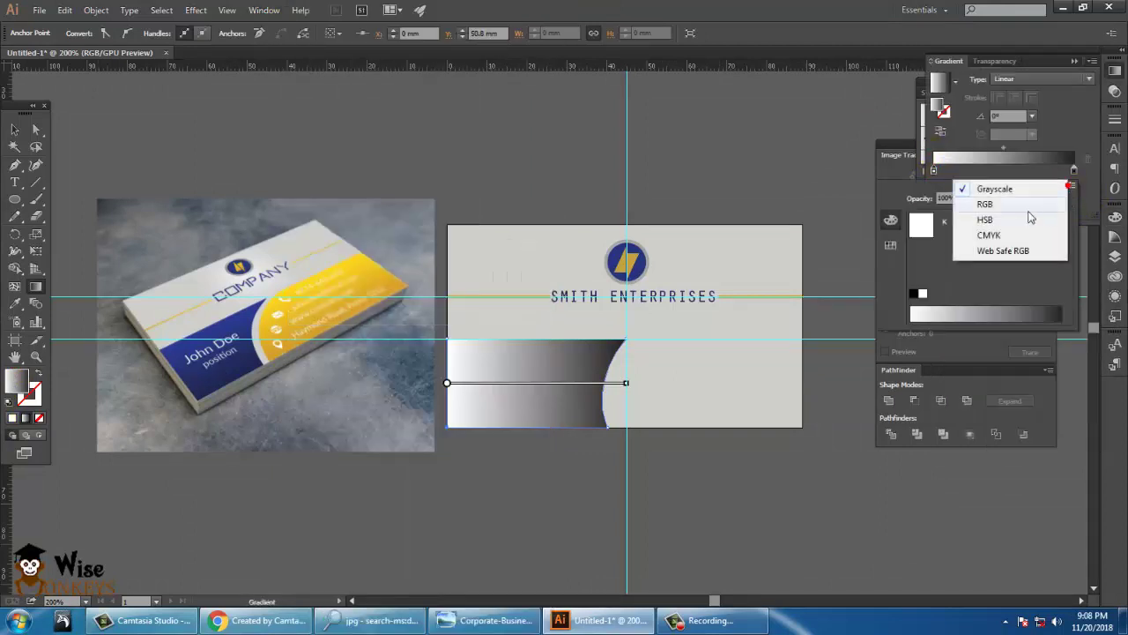
{"action": "left_click", "coordinate": [1015, 208]}
{"action": "left_click", "coordinate": [1007, 321]}
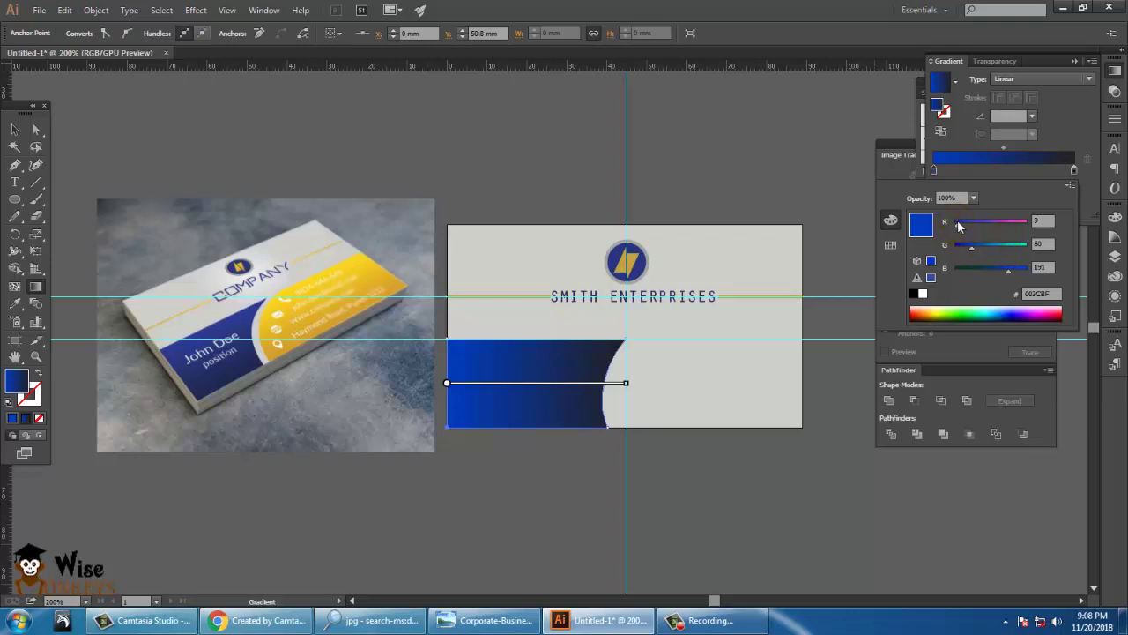
{"action": "mouse_move", "coordinate": [959, 226]}
{"action": "left_mouse_down"}
{"action": "mouse_move", "coordinate": [960, 250]}
{"action": "mouse_move", "coordinate": [978, 243]}
{"action": "mouse_move", "coordinate": [967, 246]}
{"action": "left_mouse_up"}
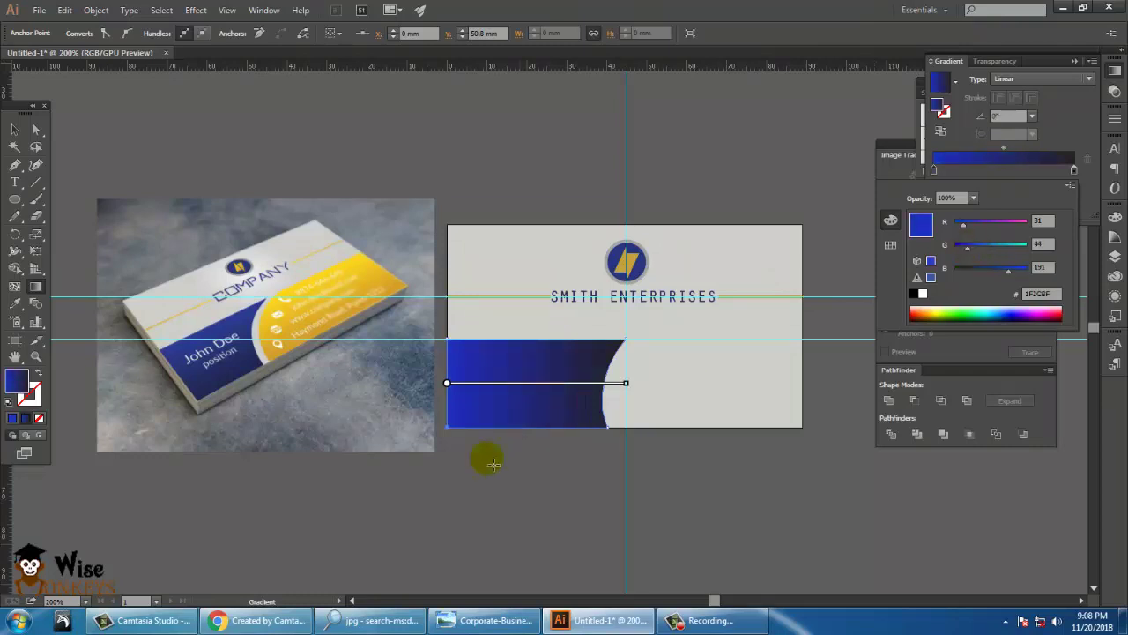
{"action": "left_click", "coordinate": [434, 438]}
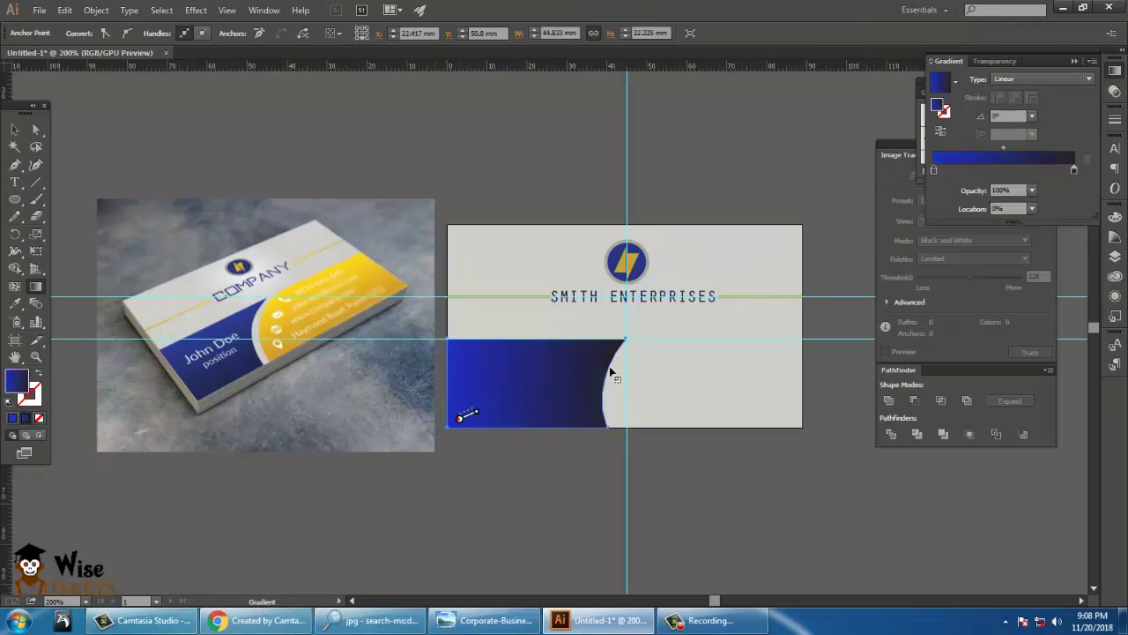
Redirect the blue gradient diagonally at about 23°, from the shape's lower-left corner to just beyond its upper-right corner
{"action": "left_click_drag", "start_coordinate": [457, 413], "coordinate": [650, 334]}
{"action": "left_click", "coordinate": [15, 129]}
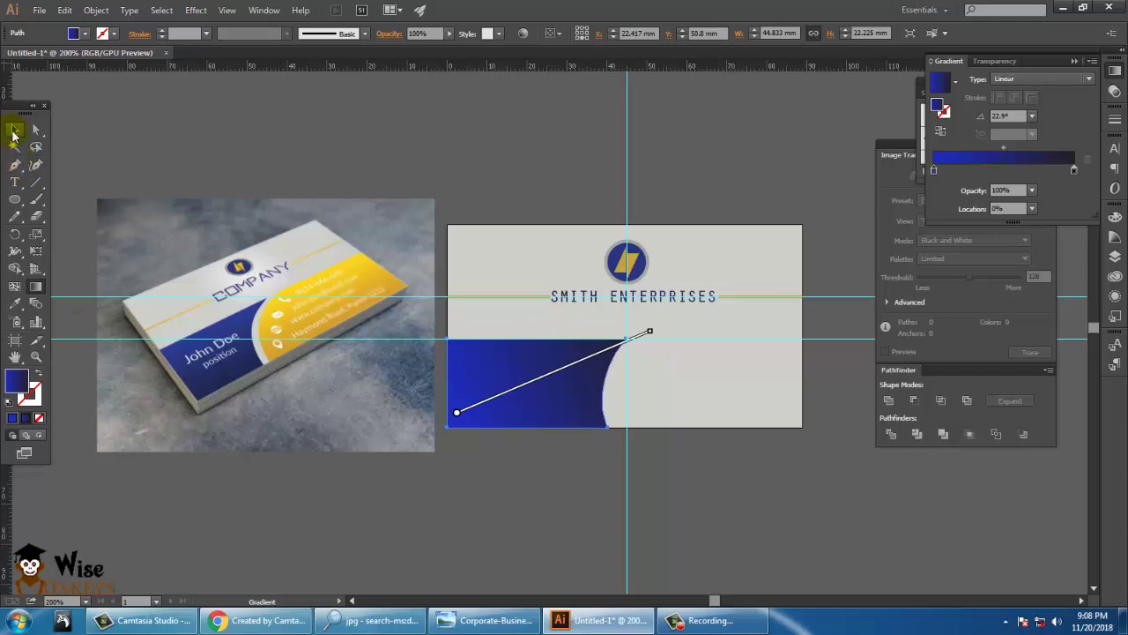
Nudge the blue gradient shape's upper-right anchor point outward to X 45.892 mm, just past the vertical guide
{"action": "left_click", "coordinate": [560, 201]}
{"action": "left_click", "coordinate": [493, 364]}
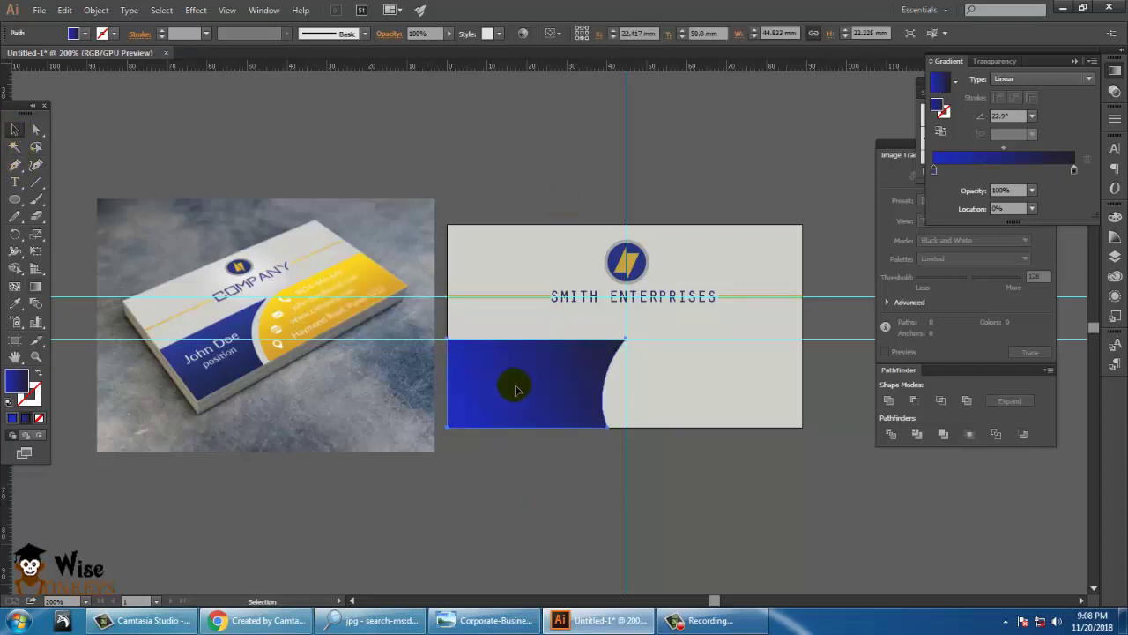
{"action": "left_click", "coordinate": [36, 129]}
{"action": "left_click", "coordinate": [626, 340]}
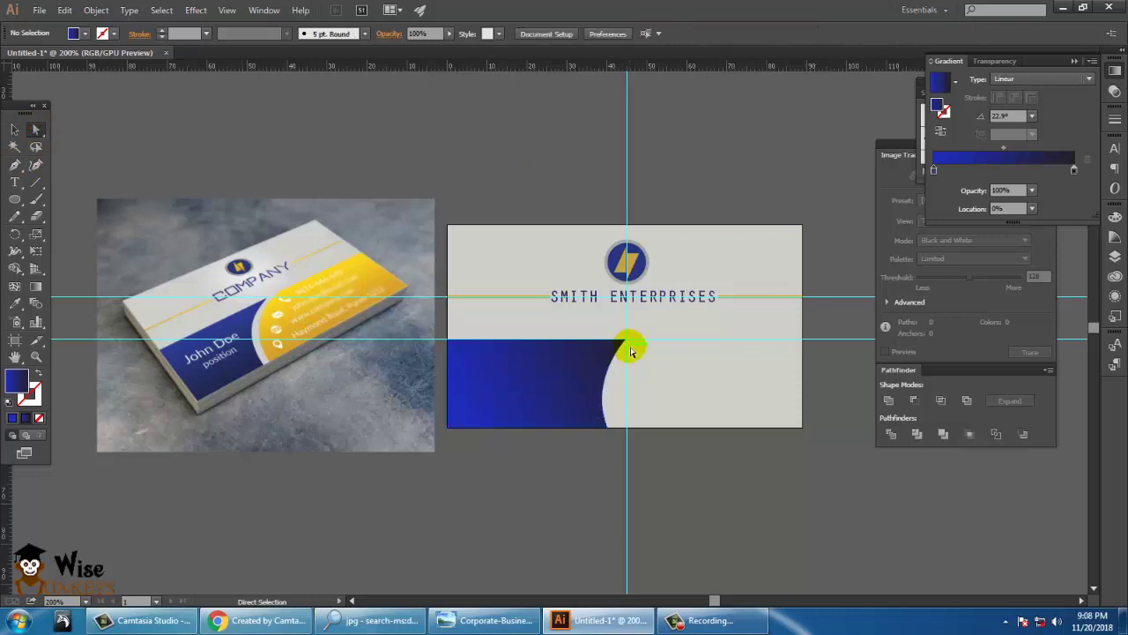
{"action": "left_click", "coordinate": [625, 338]}
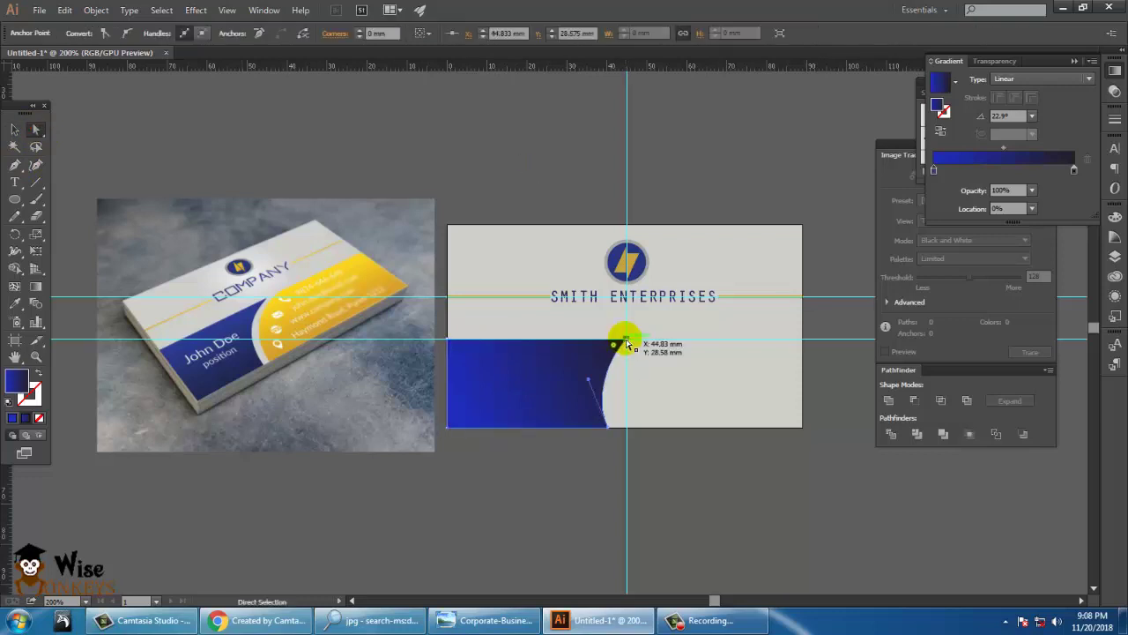
{"action": "key", "text": "Right"}
{"action": "key", "text": "Right"}
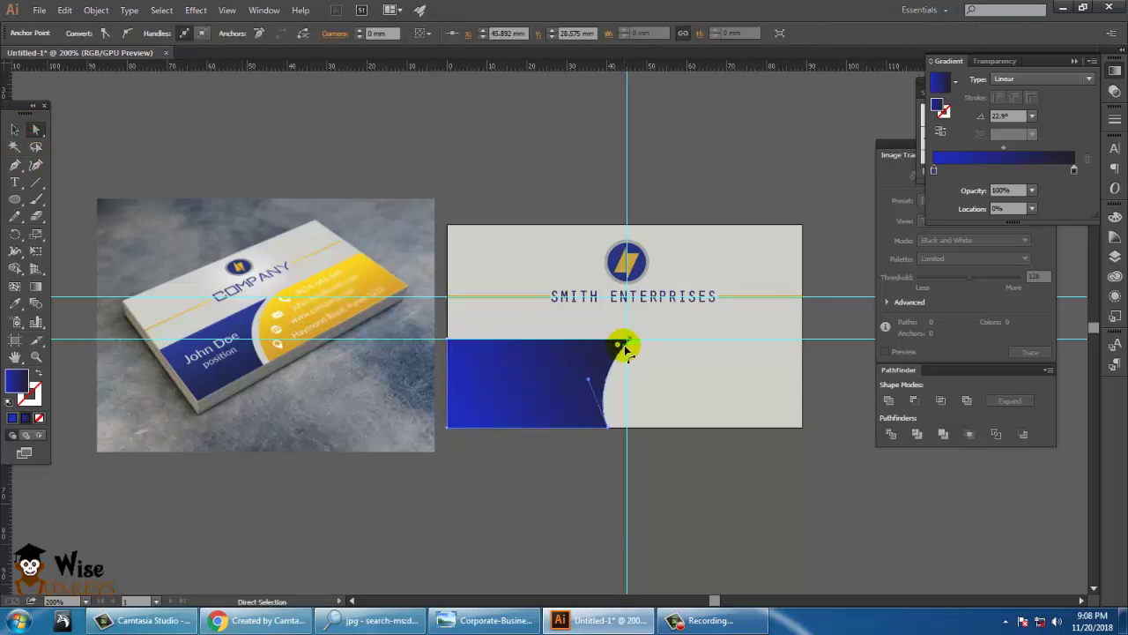
Move the blue shape's lower-right anchor to X 38.046 mm and straighten its curve handle to nearly vertical
{"action": "left_click", "coordinate": [617, 422]}
{"action": "key", "text": "Left"}
{"action": "key", "text": "Left"}
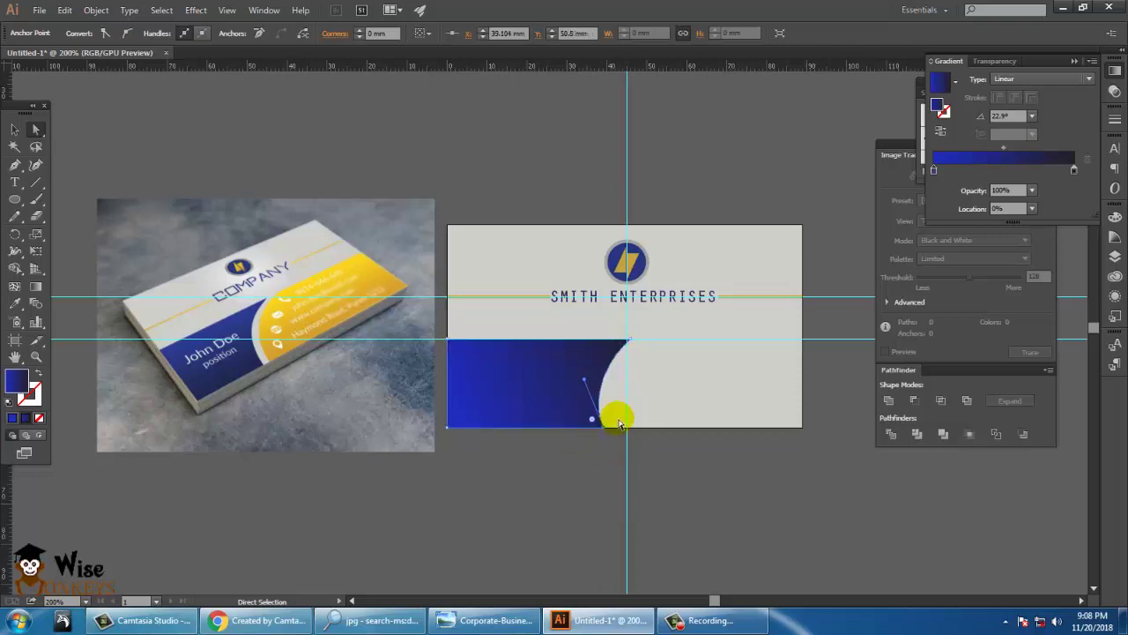
{"action": "key", "text": "Right"}
{"action": "key", "text": "Right"}
{"action": "left_click_drag", "start_coordinate": [588, 381], "coordinate": [606, 379]}
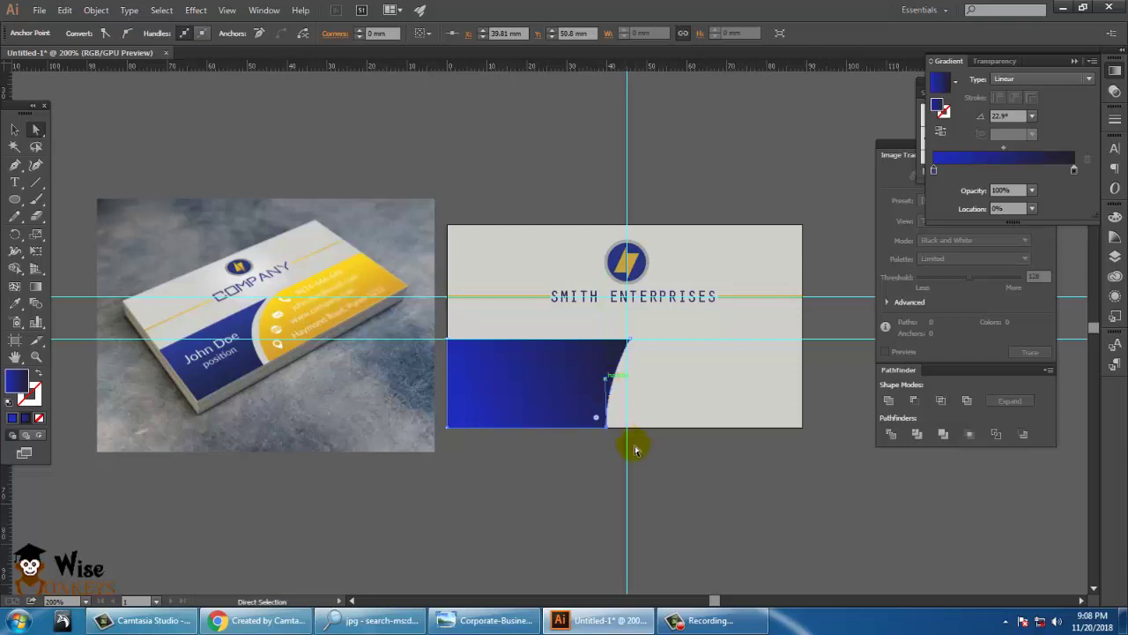
{"action": "key", "text": "Left"}
{"action": "key", "text": "Left"}
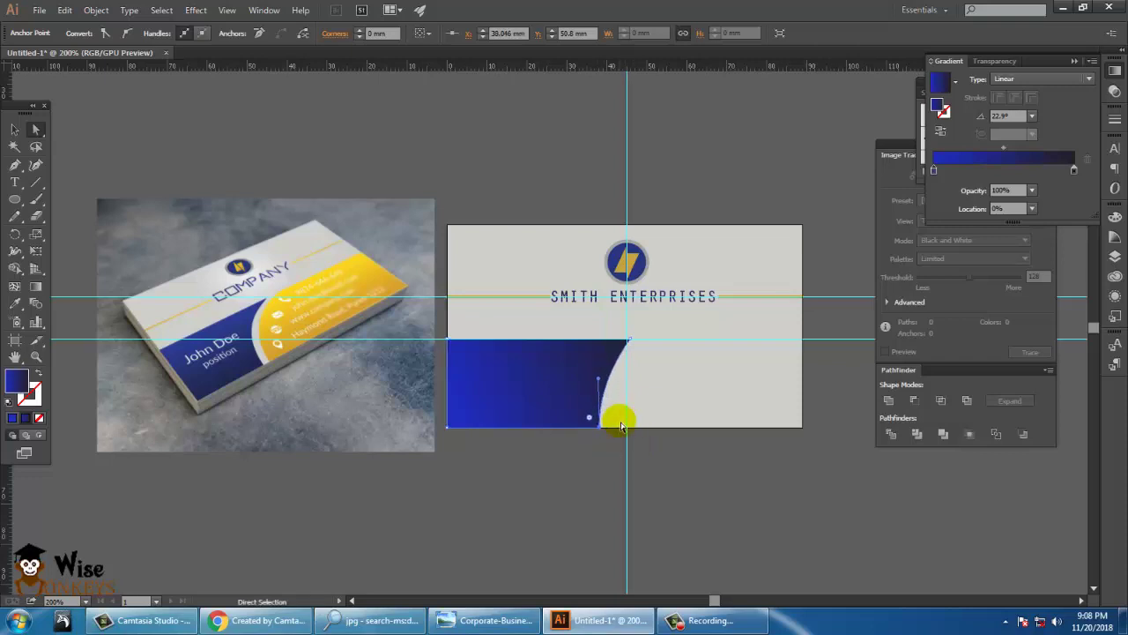
{"action": "left_click", "coordinate": [14, 128]}
{"action": "left_click", "coordinate": [521, 383]}
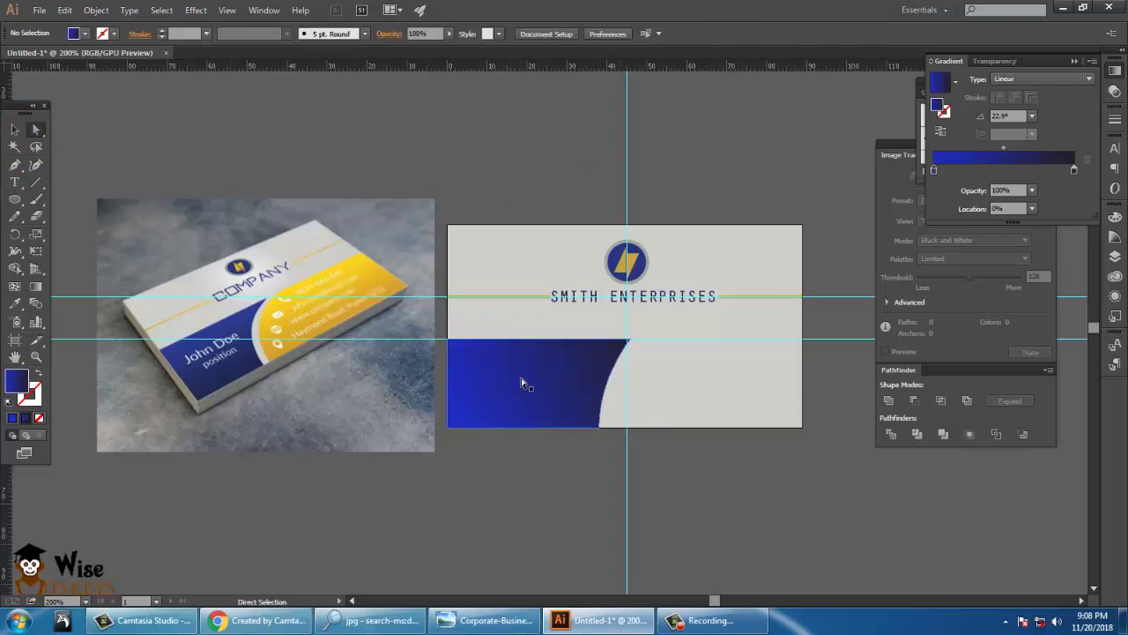
Add a line of point text with the cardholder's full name in the empty area above the card
{"action": "left_click", "coordinate": [14, 182]}
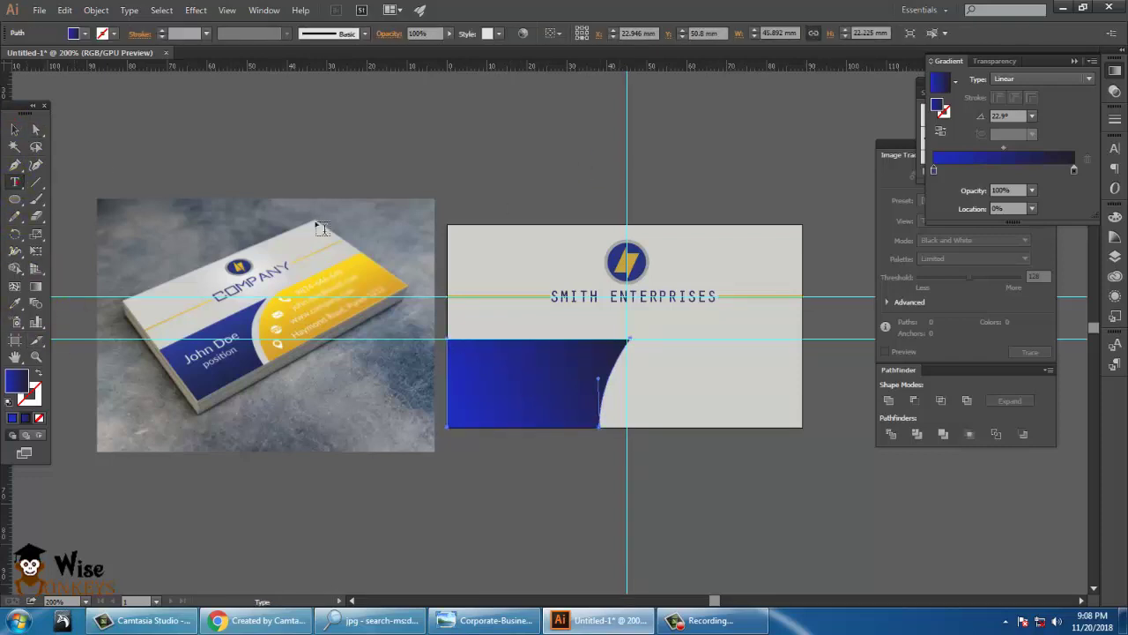
{"action": "left_click", "coordinate": [517, 169]}
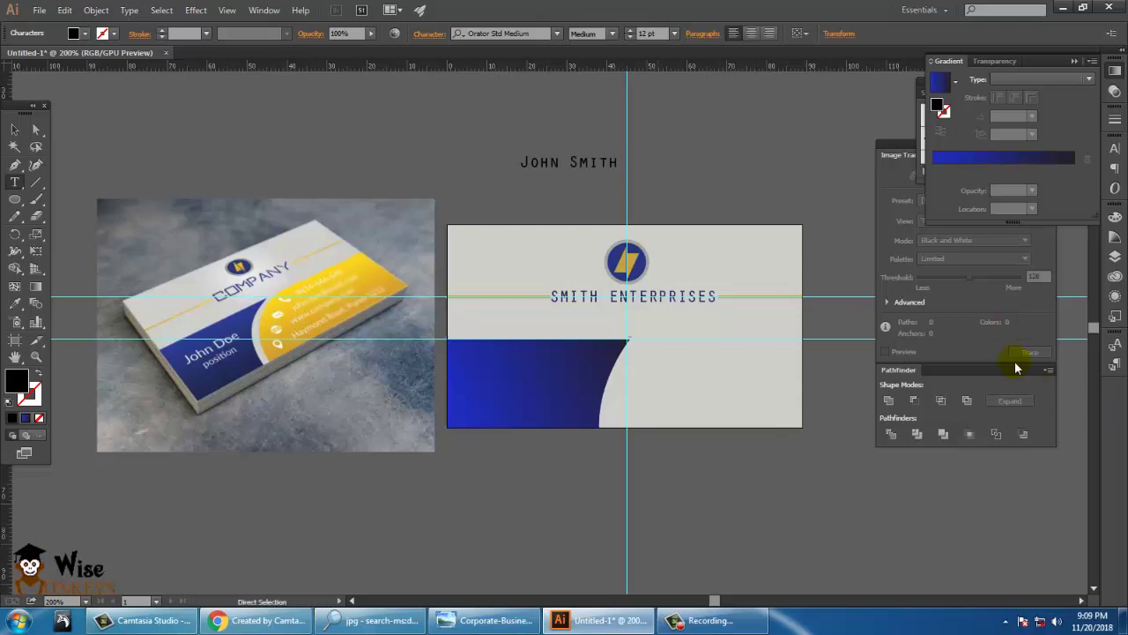
Tighten the tracking of the cardholder's name text to -107
{"action": "key", "text": "ctrl+a"}
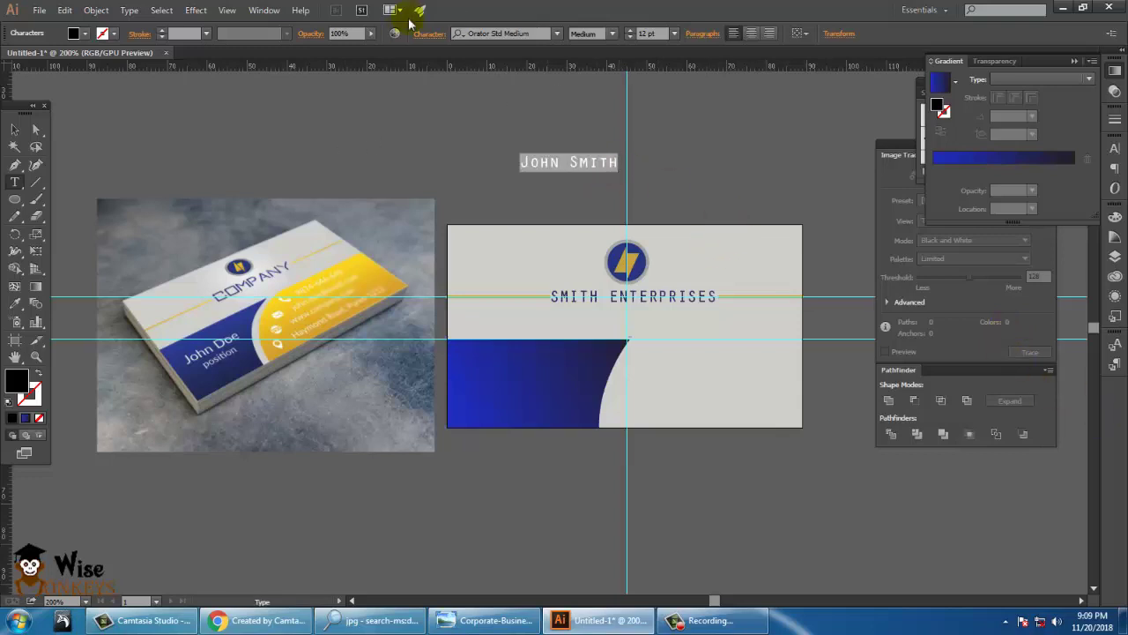
{"action": "left_click", "coordinate": [429, 34]}
{"action": "left_click_drag", "start_coordinate": [418, 141], "coordinate": [269, 131]}
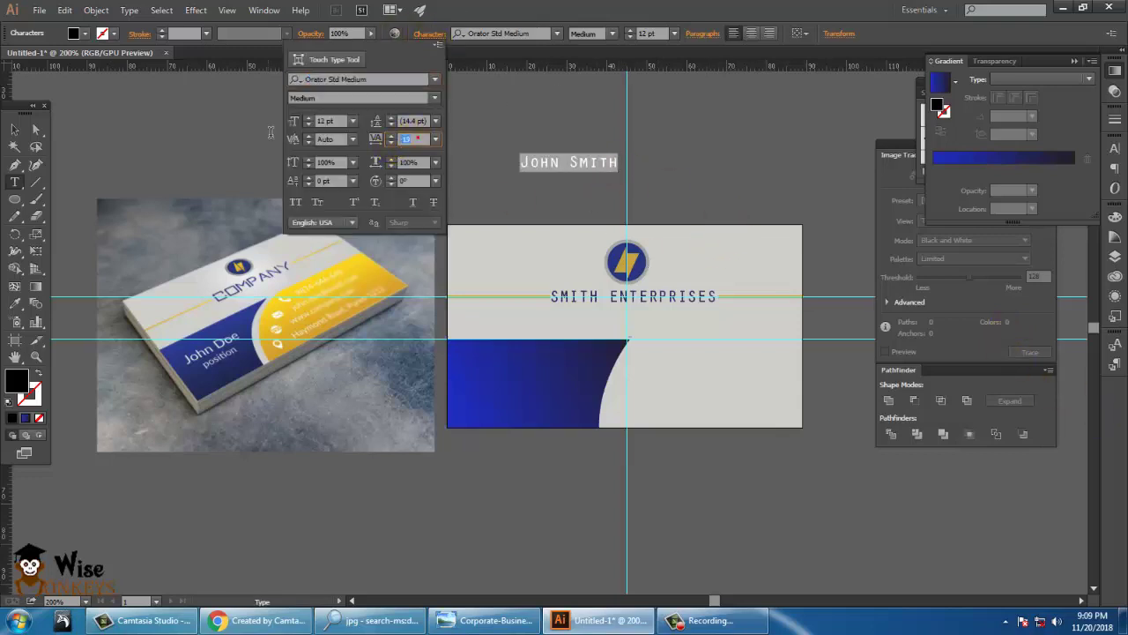
{"action": "type", "text": "0"}
{"action": "key", "text": "Return"}
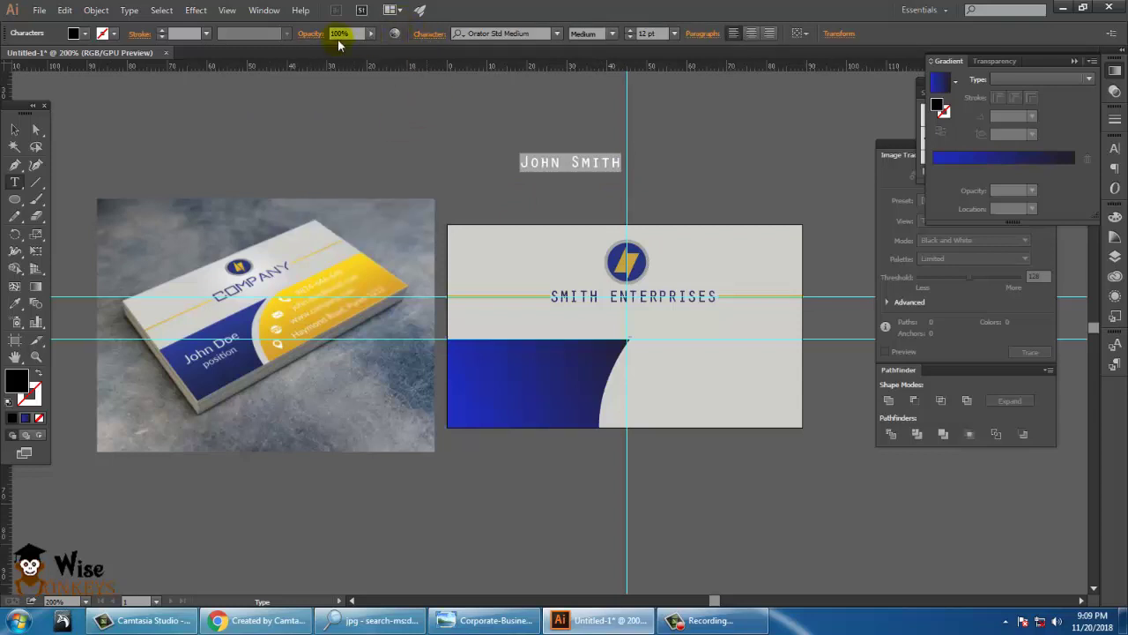
{"action": "left_click", "coordinate": [429, 33]}
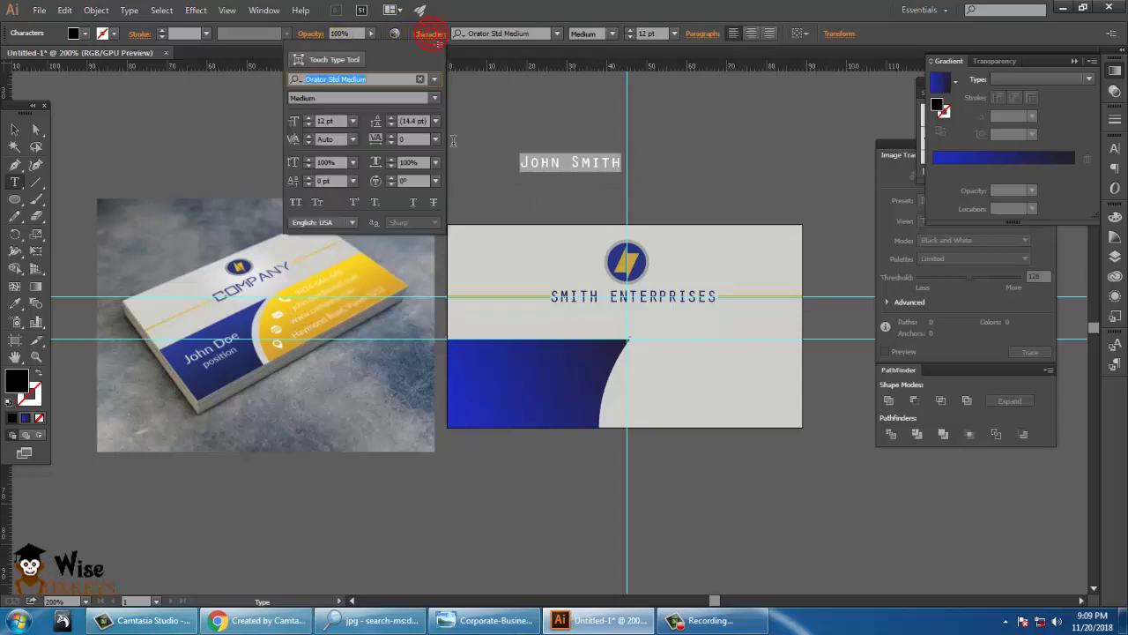
{"action": "left_click", "coordinate": [391, 144]}
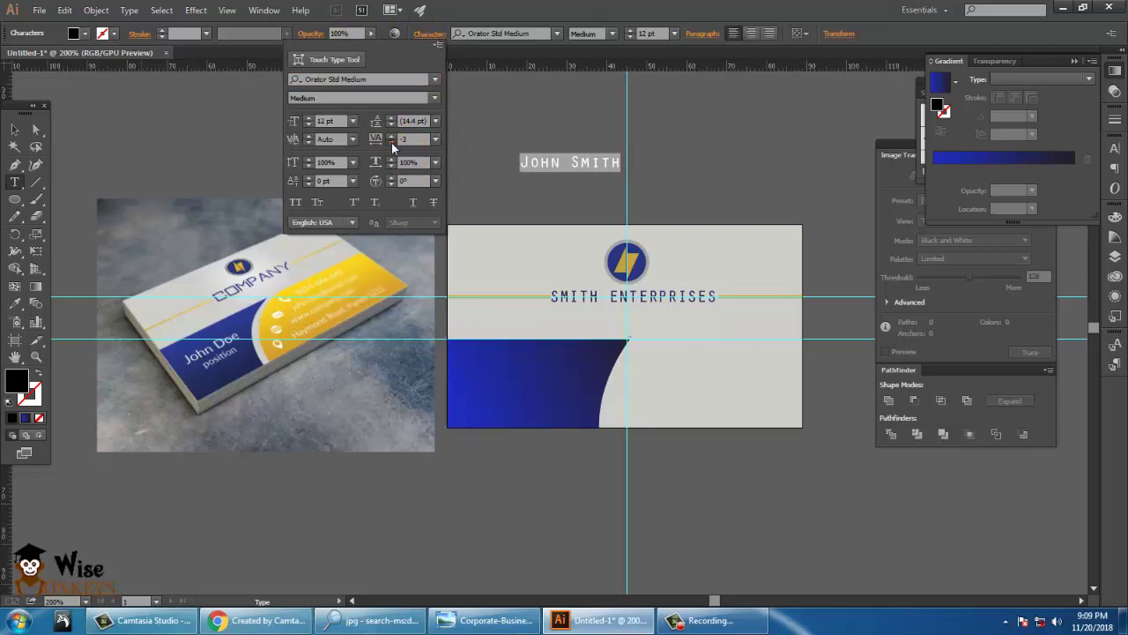
{"action": "left_click", "coordinate": [392, 144]}
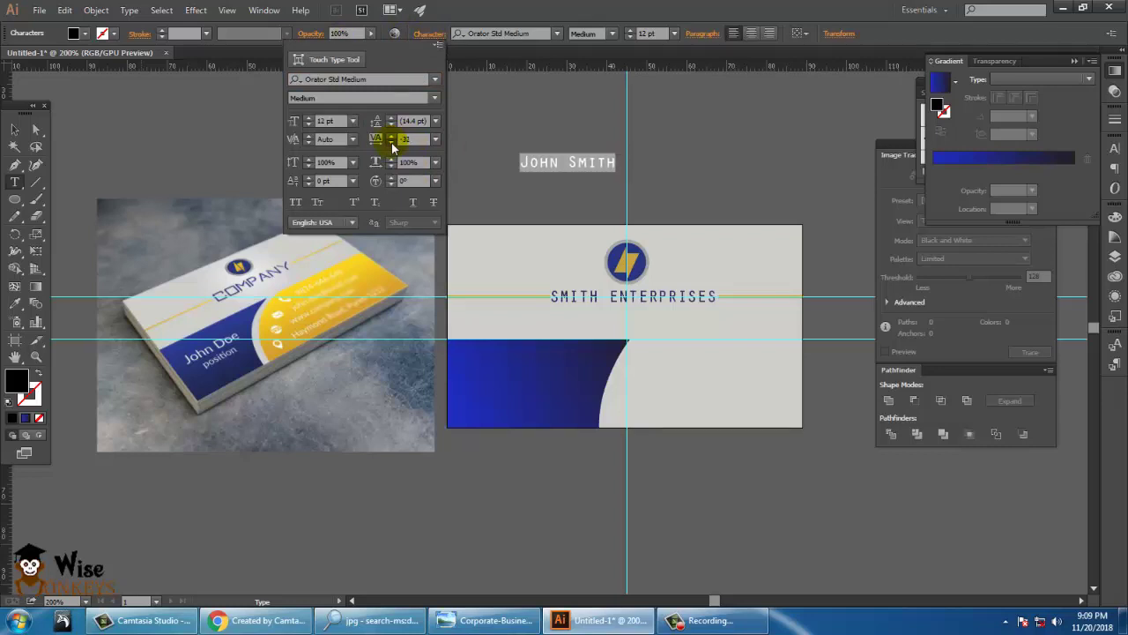
{"action": "left_click", "coordinate": [391, 144]}
{"action": "left_click", "coordinate": [391, 143]}
{"action": "left_click", "coordinate": [391, 143]}
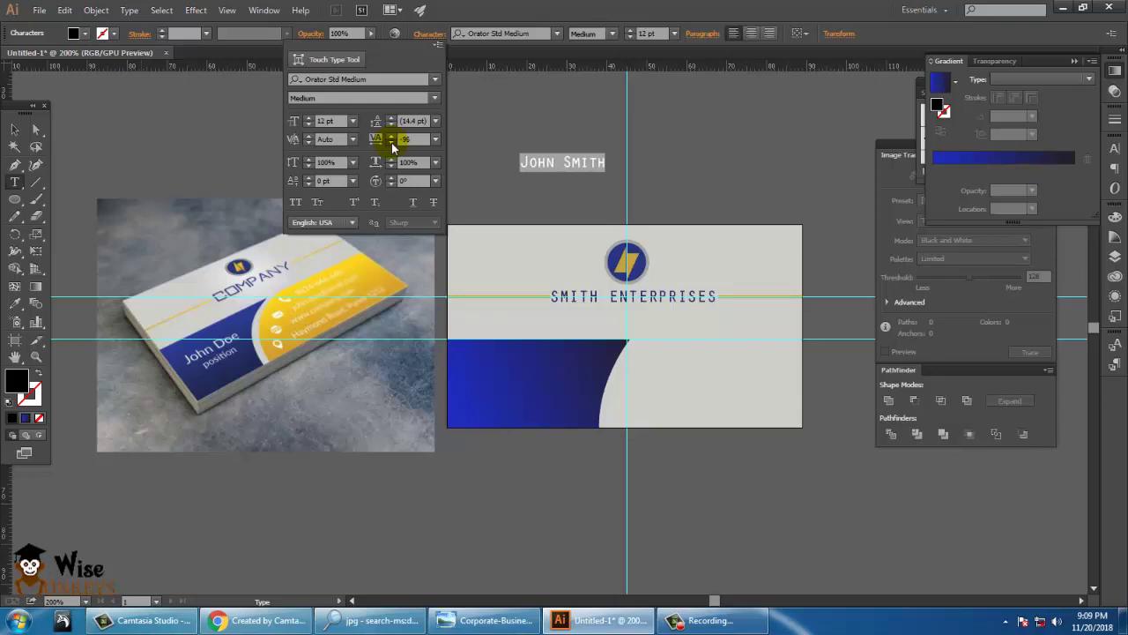
{"action": "left_click", "coordinate": [16, 126]}
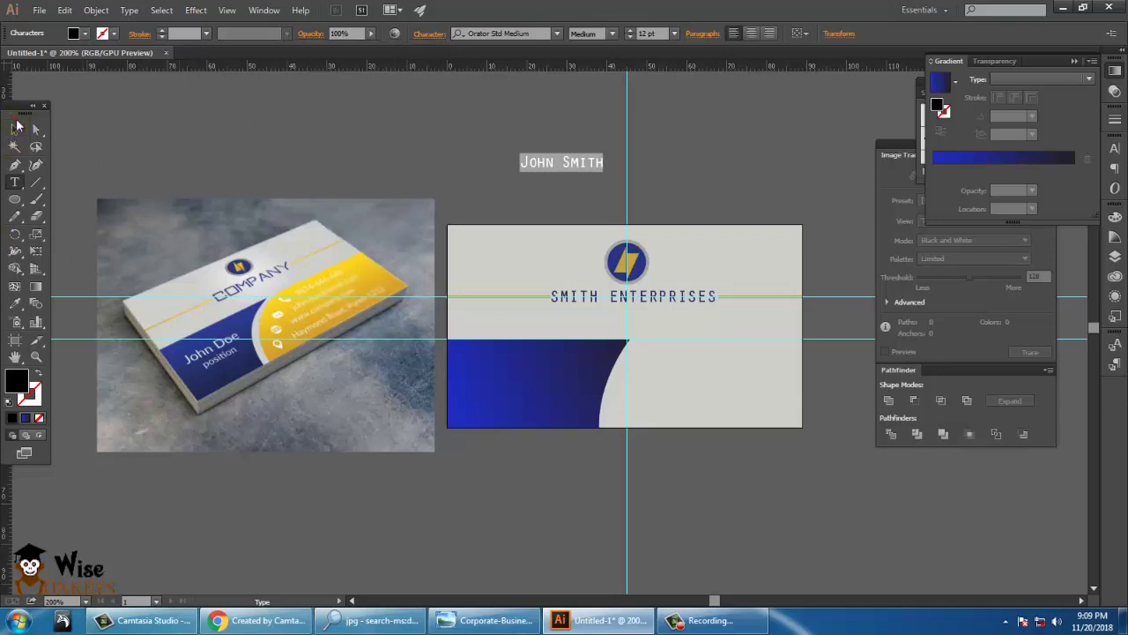
Change the fill colour of the cardholder's name text to white
{"action": "left_click", "coordinate": [15, 129]}
{"action": "double_click", "coordinate": [15, 381]}
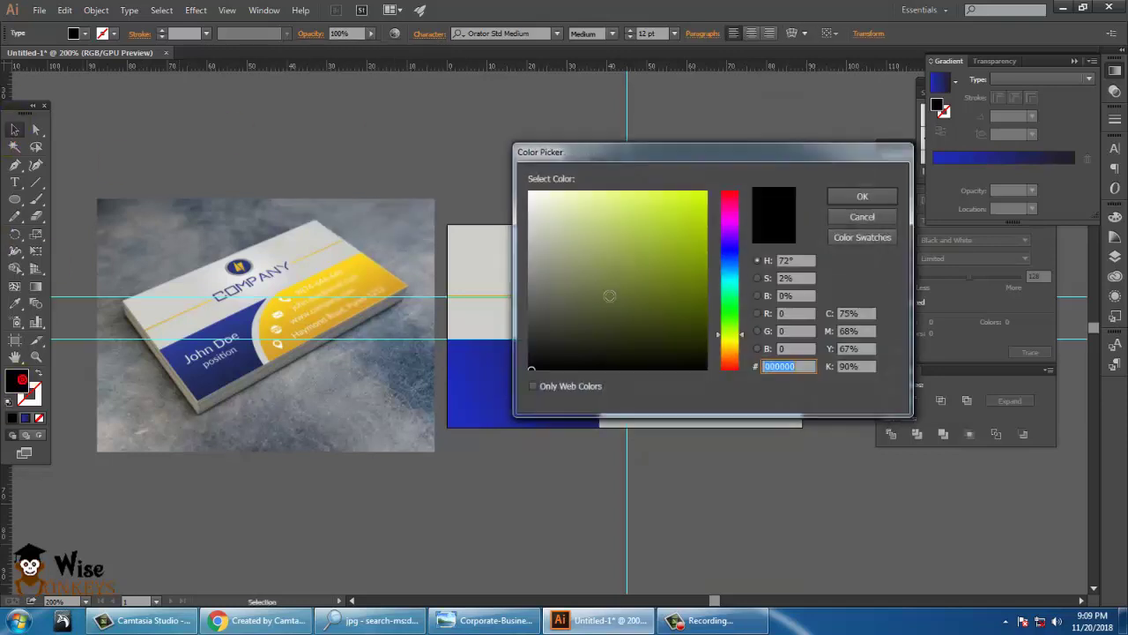
{"action": "left_click", "coordinate": [862, 196]}
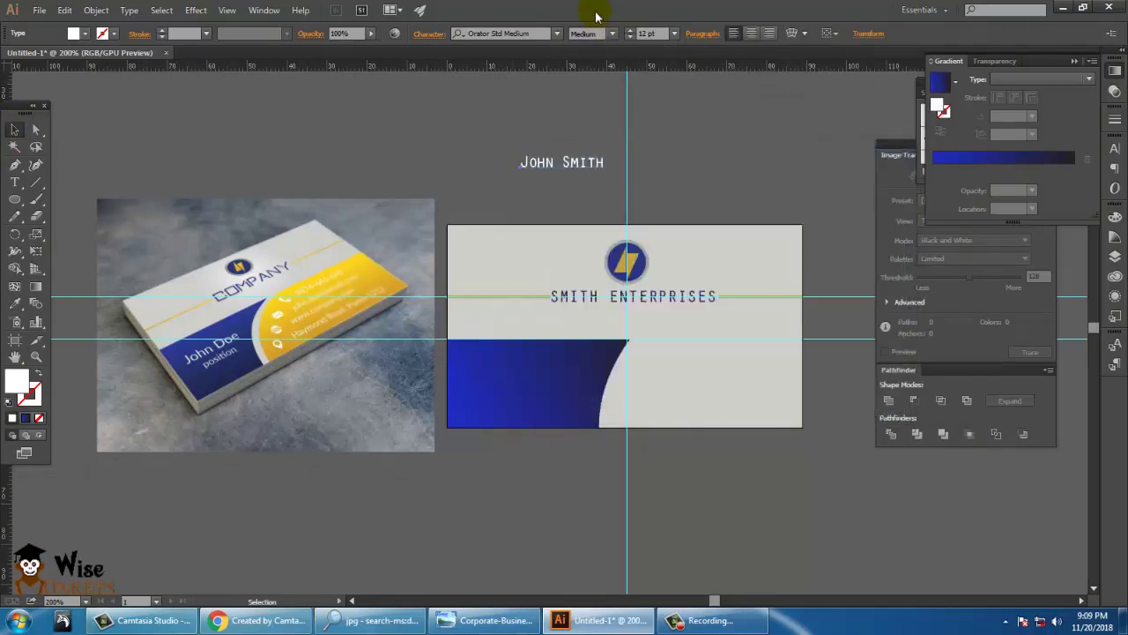
Enlarge the name text to 15 pt and move it onto the upper part of the blue gradient shape
{"action": "left_click", "coordinate": [630, 31]}
{"action": "left_click", "coordinate": [630, 31]}
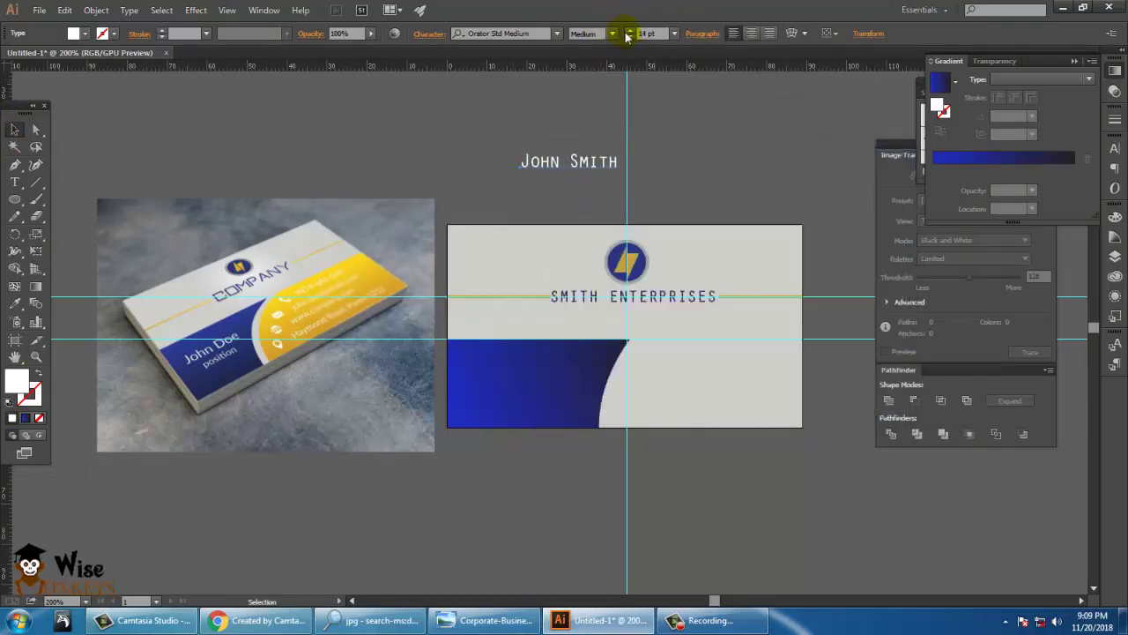
{"action": "left_click", "coordinate": [630, 30]}
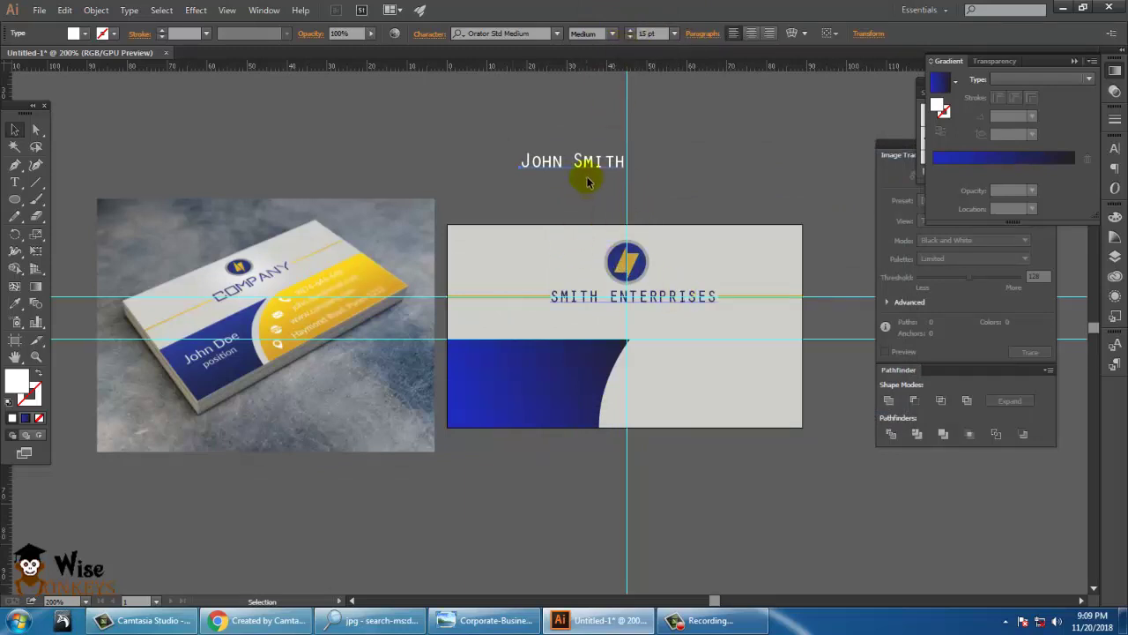
{"action": "left_click_drag", "start_coordinate": [597, 167], "coordinate": [548, 369]}
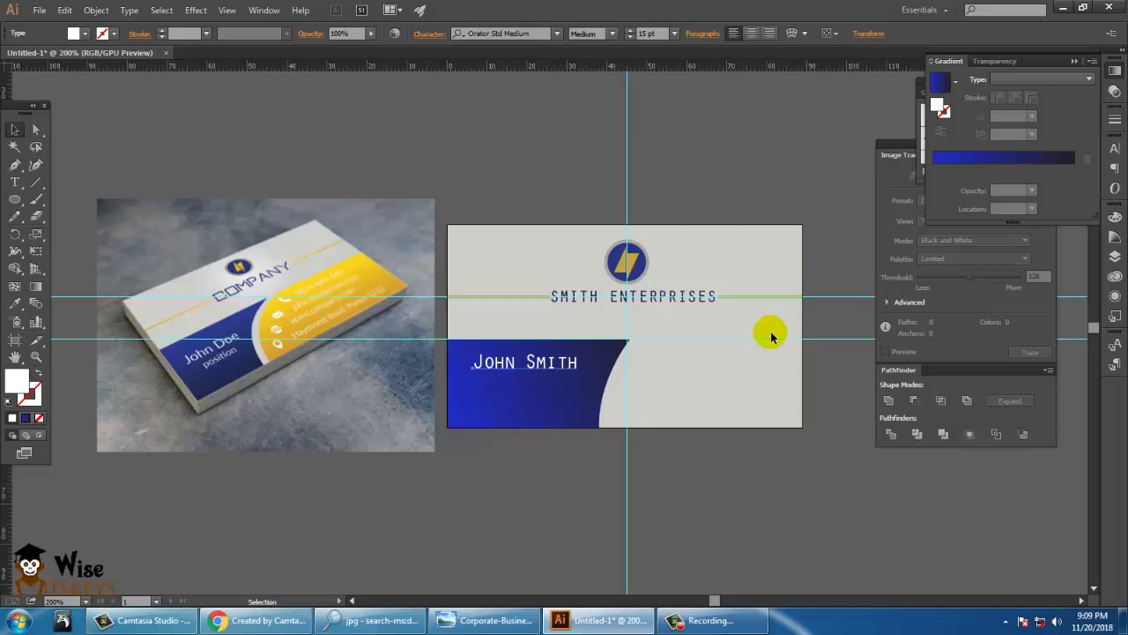
Add a separate text line reading "Graphic Designer" in the empty area above the card
{"action": "key", "text": "ctrl+plus"}
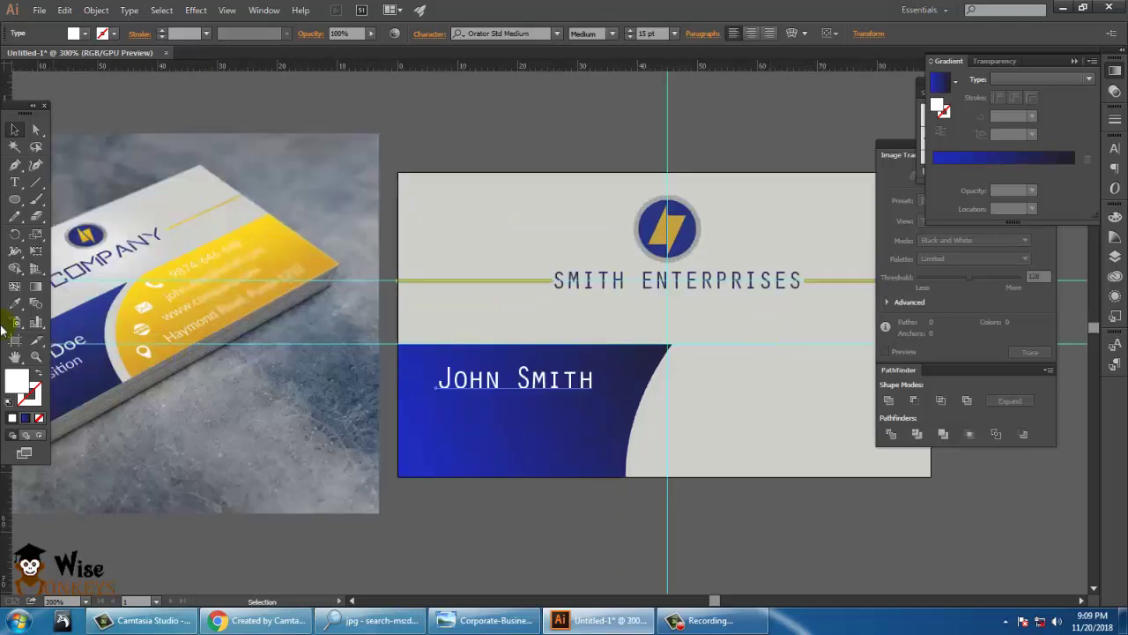
{"action": "left_click", "coordinate": [14, 181]}
{"action": "left_click", "coordinate": [520, 123]}
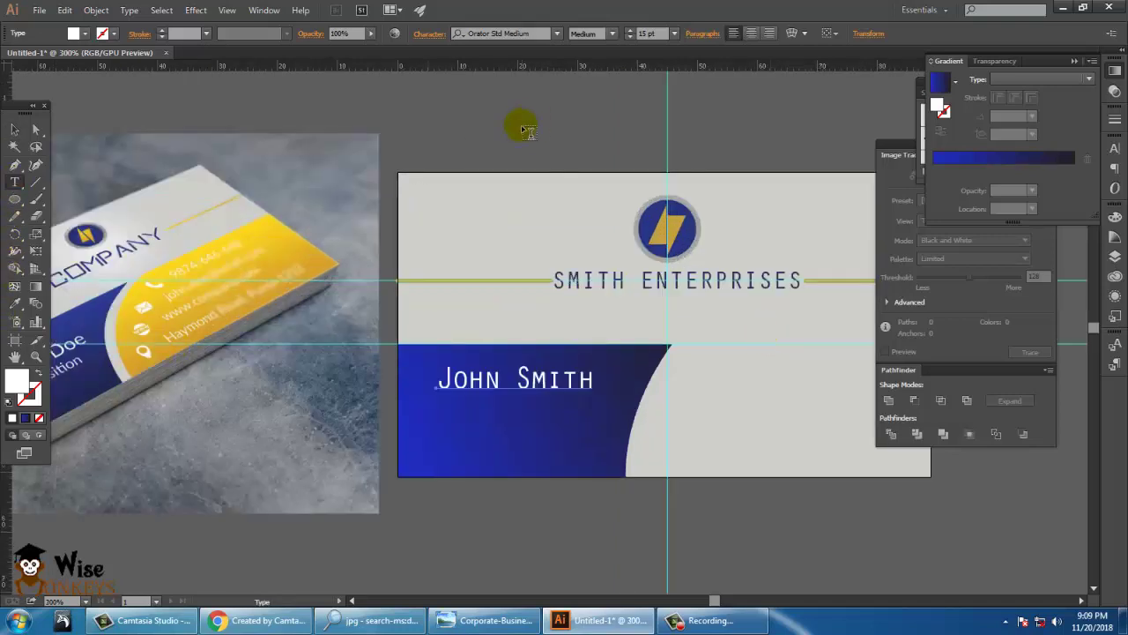
{"action": "left_click", "coordinate": [737, 224]}
{"action": "type", "text": "Grap"}
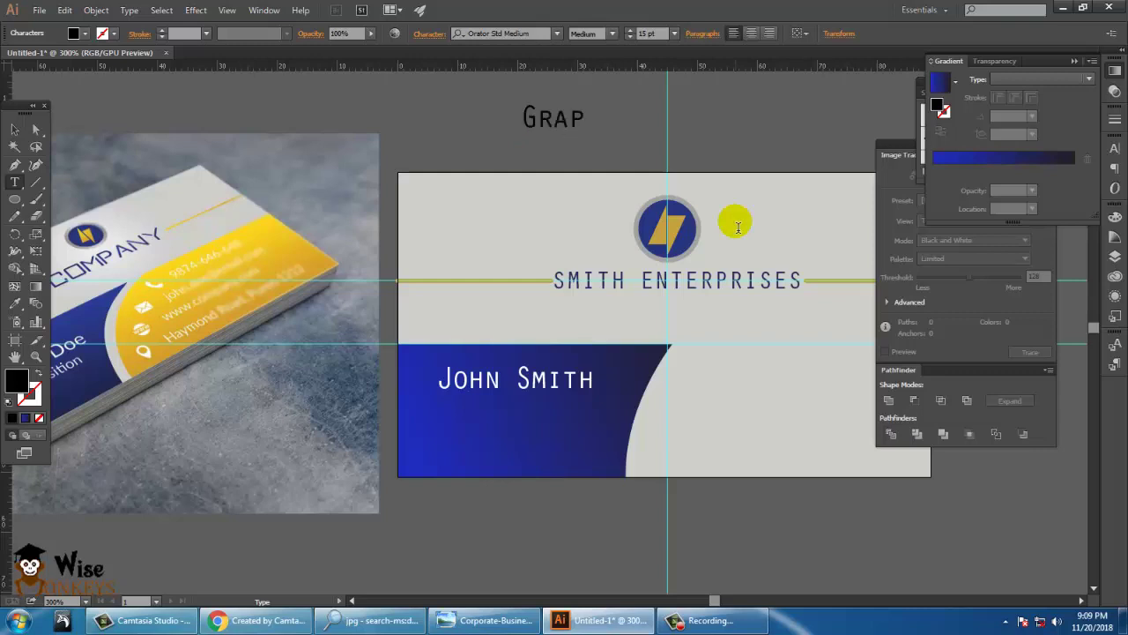
{"action": "type", "text": "hic Designer"}
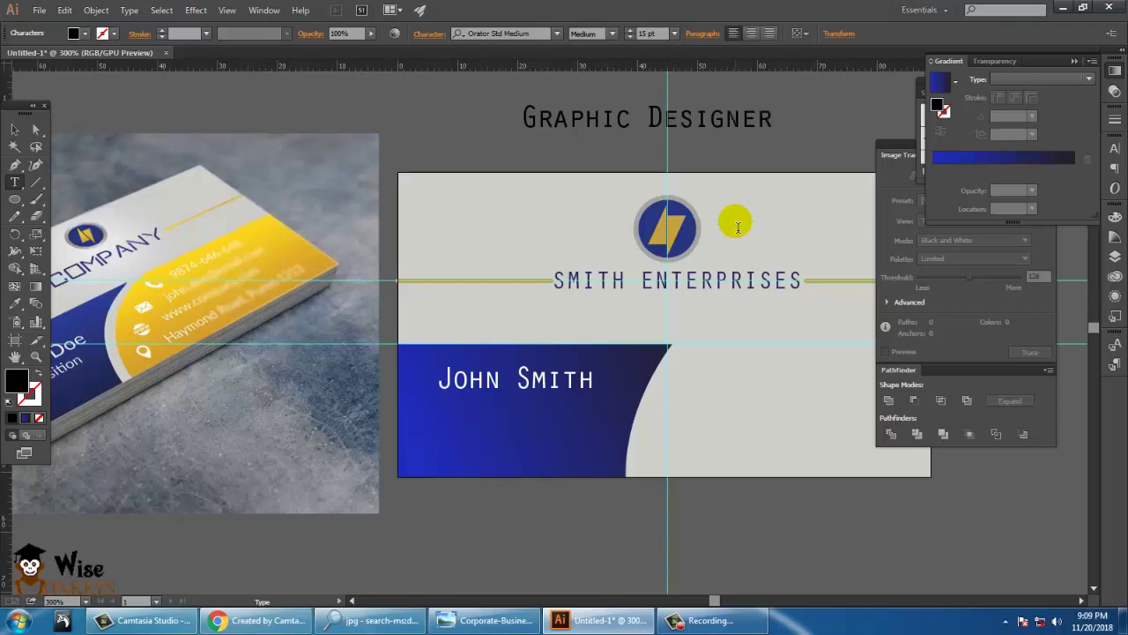
Reduce the "Graphic Designer" text to a font size of 11 pt
{"action": "left_click", "coordinate": [14, 129]}
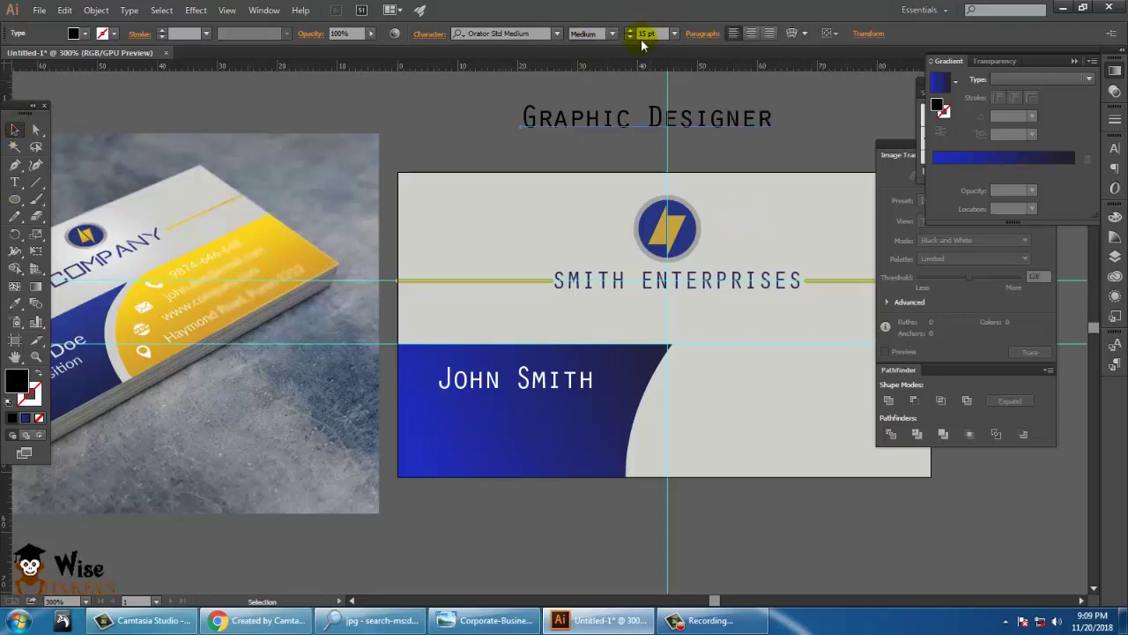
{"action": "left_click", "coordinate": [629, 36]}
{"action": "left_click", "coordinate": [629, 36]}
{"action": "left_click", "coordinate": [629, 36]}
{"action": "left_click", "coordinate": [629, 36]}
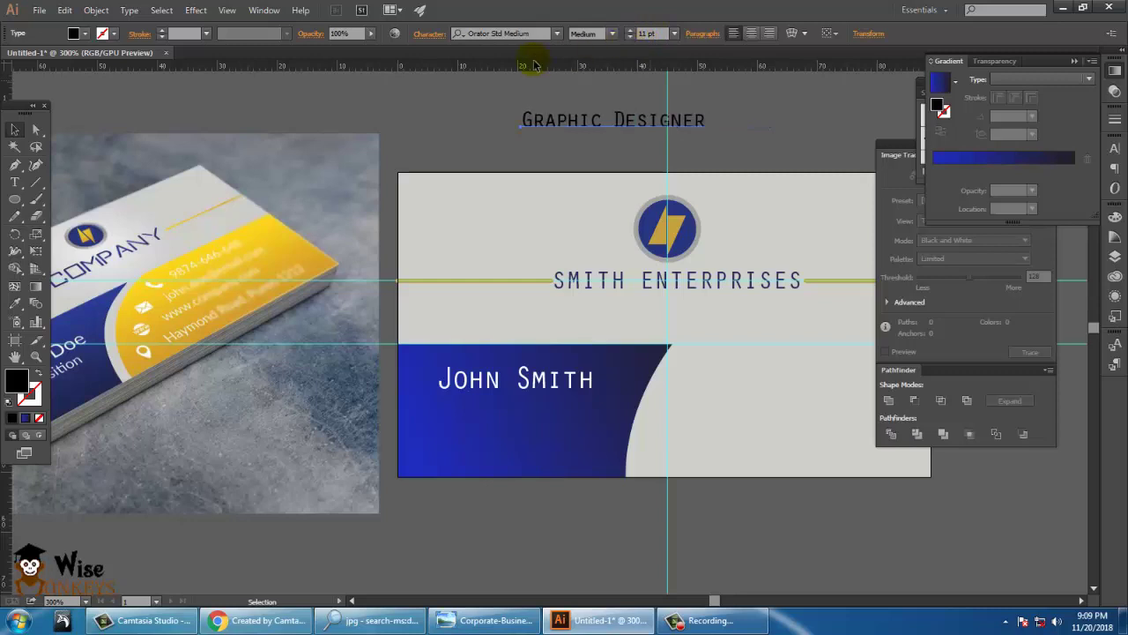
Tighten the tracking of the "Graphic Designer" text well beyond -100, so the line spans about 25 mm
{"action": "left_click", "coordinate": [429, 33]}
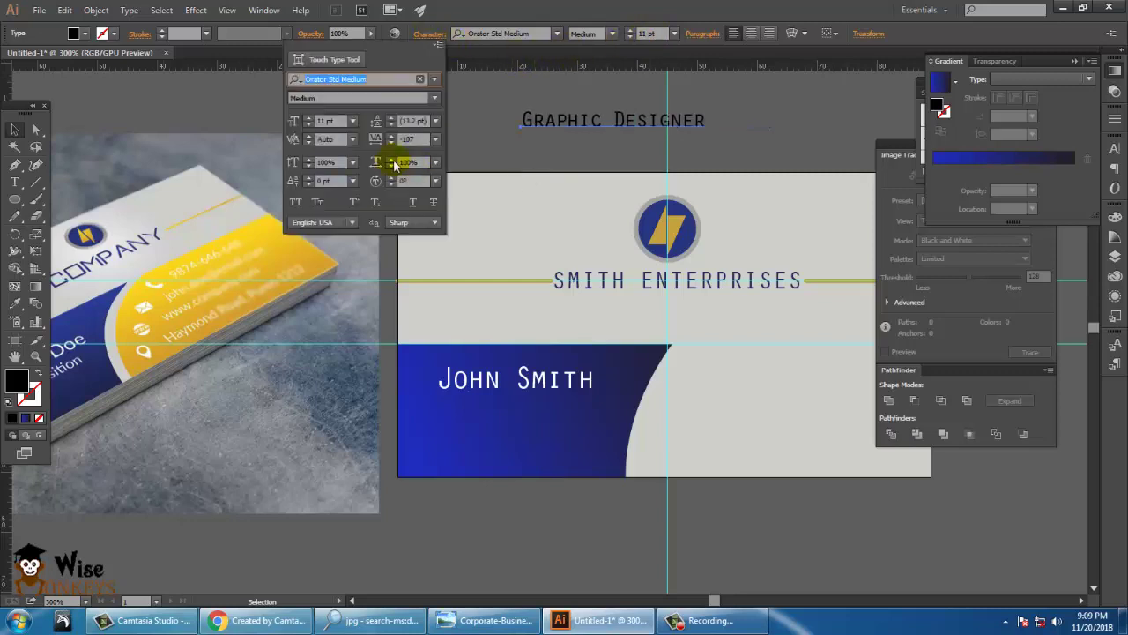
{"action": "left_click", "coordinate": [392, 143]}
{"action": "left_click", "coordinate": [393, 143]}
{"action": "left_click", "coordinate": [392, 142]}
{"action": "left_click", "coordinate": [392, 143]}
{"action": "left_click", "coordinate": [392, 143]}
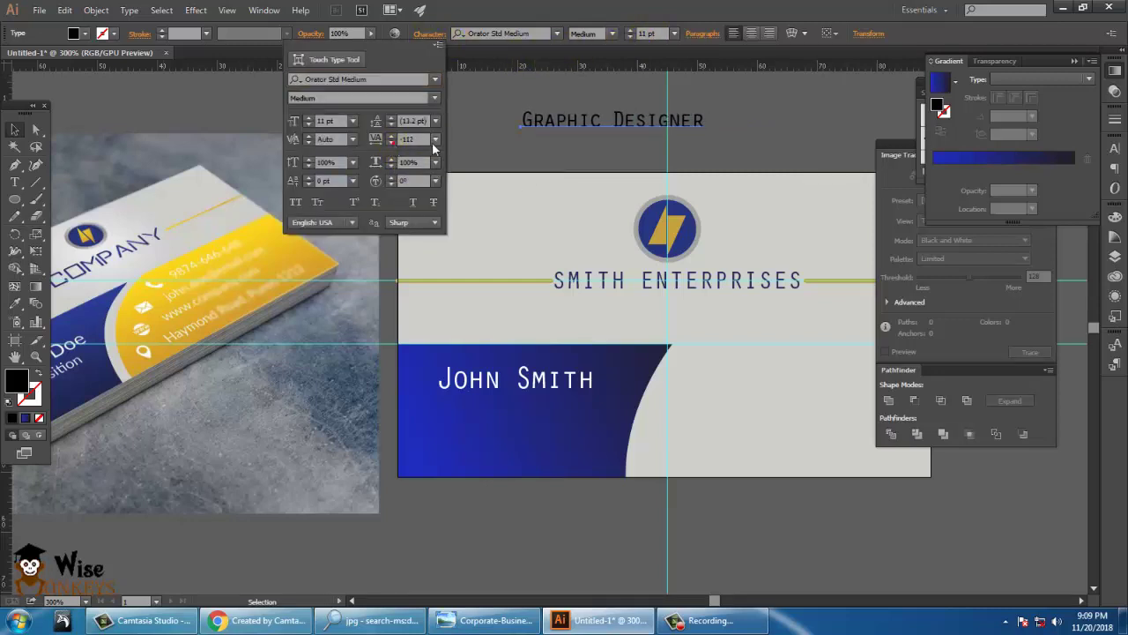
{"action": "left_click", "coordinate": [436, 141]}
{"action": "left_click", "coordinate": [452, 155]}
{"action": "left_click", "coordinate": [452, 157]}
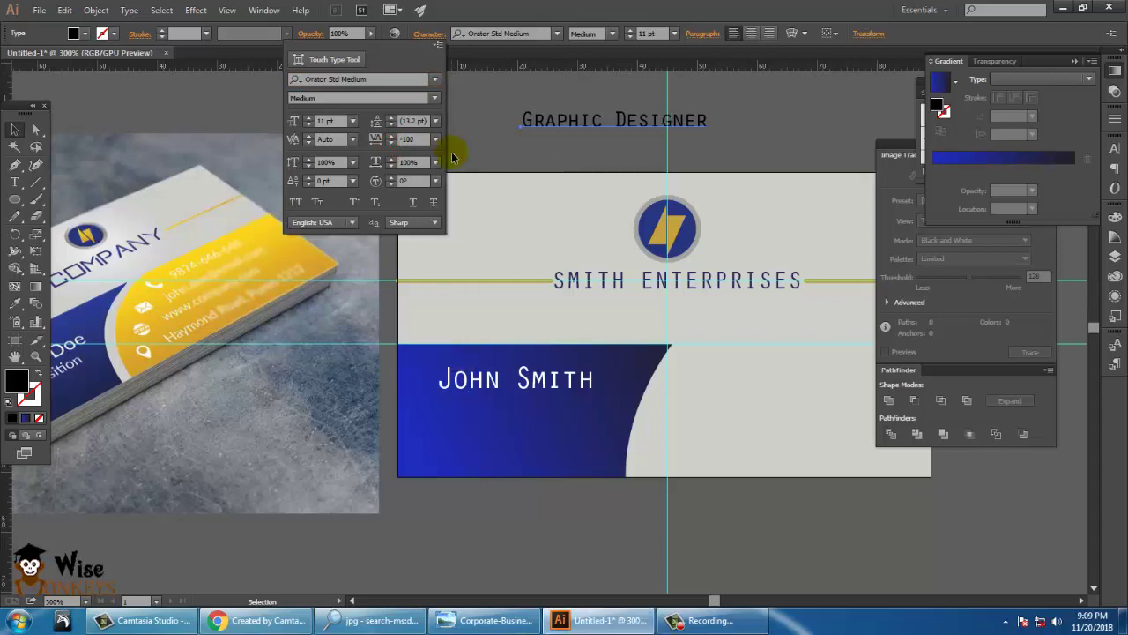
{"action": "left_click", "coordinate": [435, 139]}
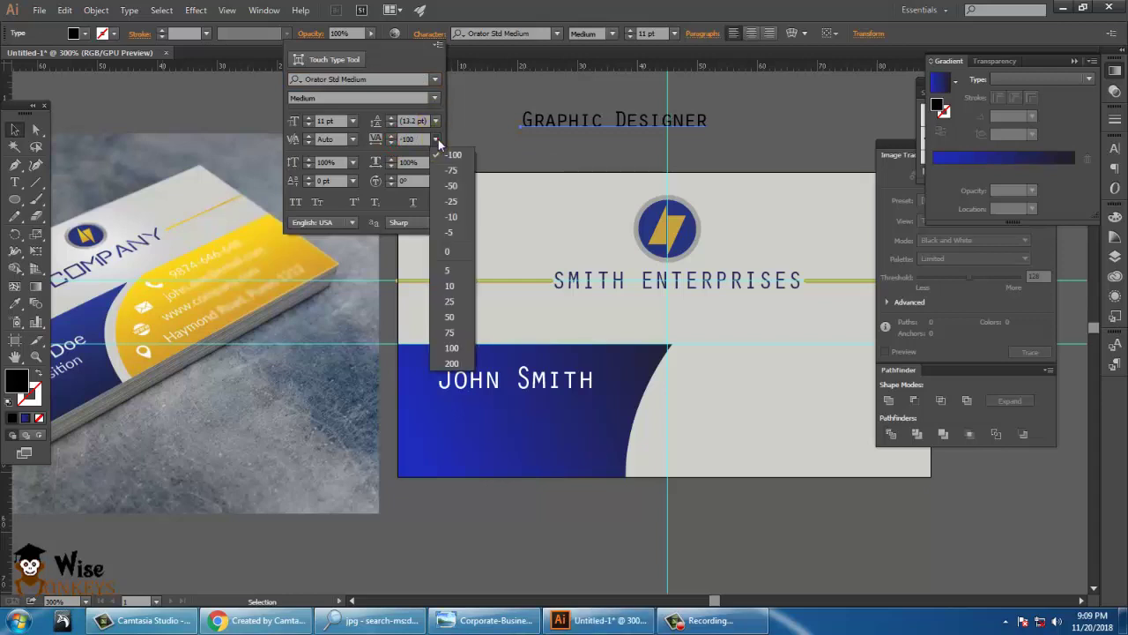
{"action": "left_click", "coordinate": [448, 274]}
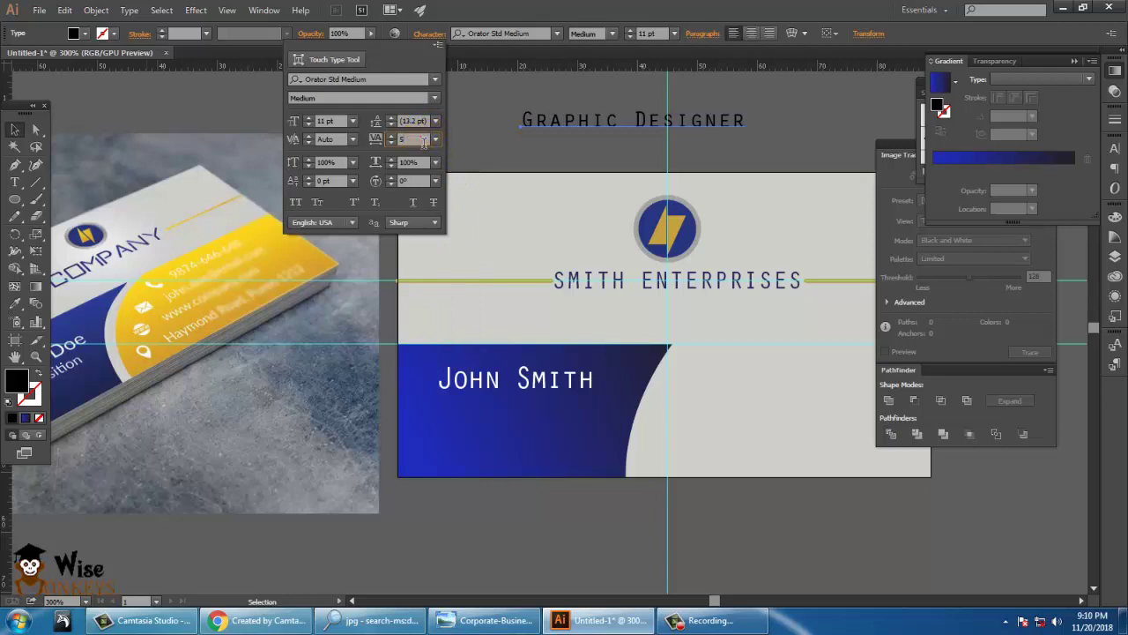
{"action": "type", "text": "0"}
{"action": "key", "text": "Return"}
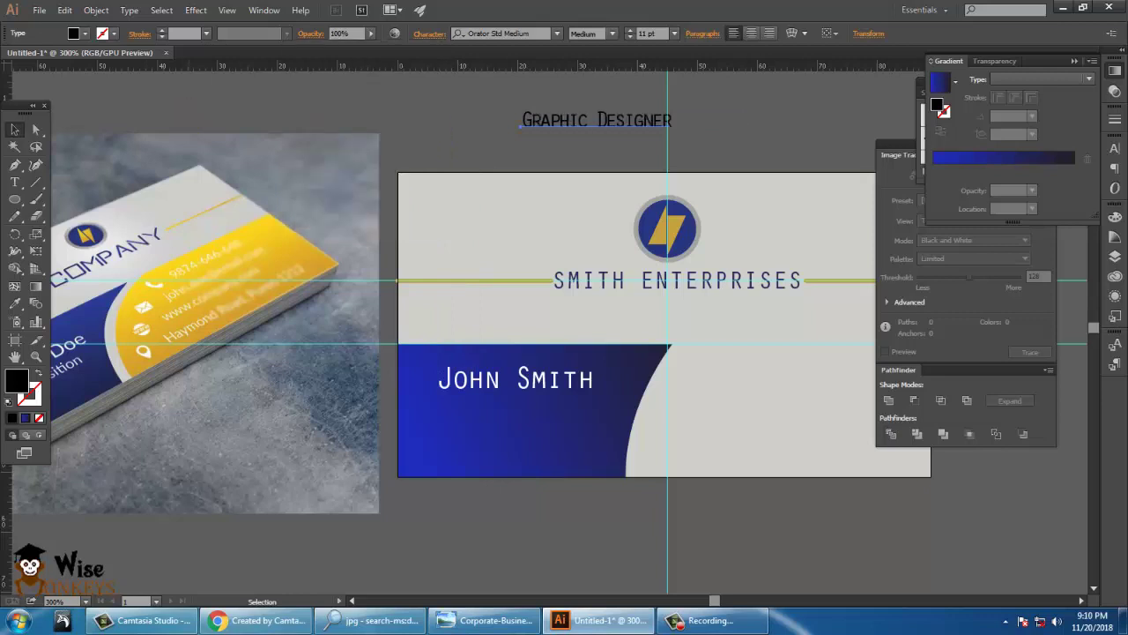
Loosen the tracking of the "Graphic Designer" text to -170
{"action": "left_click", "coordinate": [427, 34]}
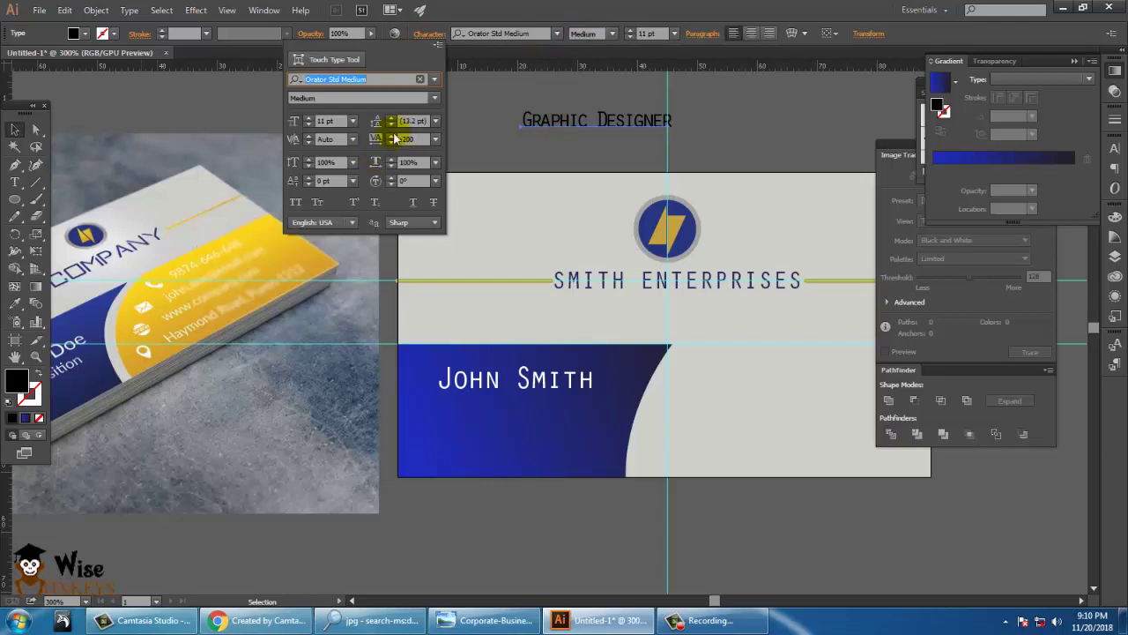
{"action": "left_click", "coordinate": [393, 137]}
{"action": "left_click", "coordinate": [393, 137]}
{"action": "left_click", "coordinate": [393, 136]}
{"action": "left_click", "coordinate": [393, 137]}
{"action": "left_click", "coordinate": [394, 137]}
{"action": "left_click", "coordinate": [393, 136]}
{"action": "left_click", "coordinate": [393, 137]}
{"action": "left_click", "coordinate": [393, 137]}
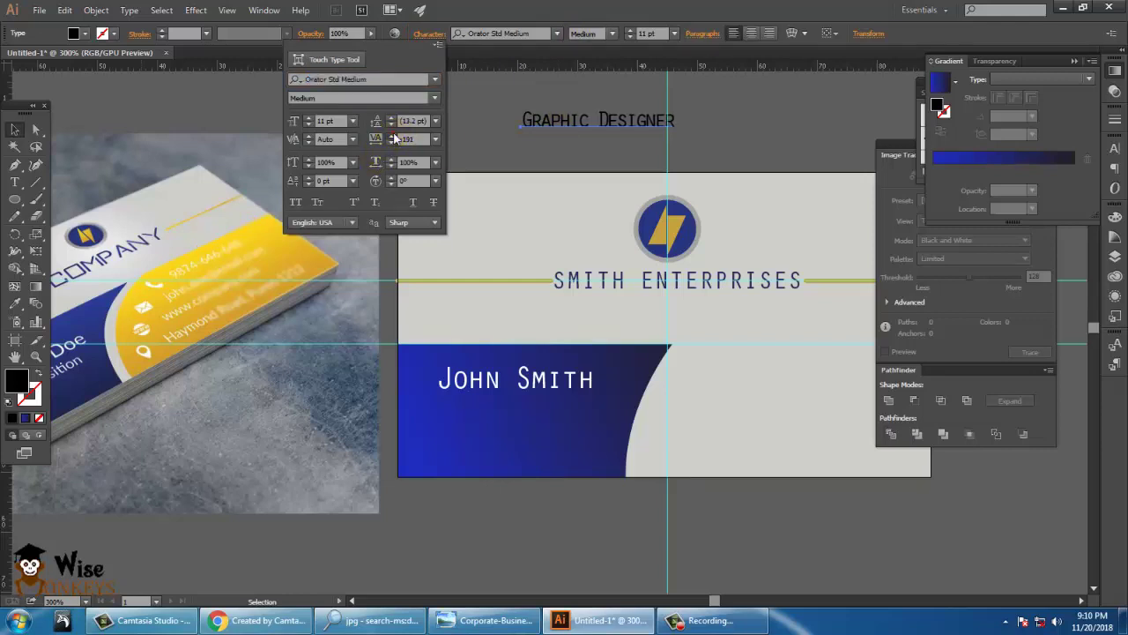
{"action": "left_click", "coordinate": [393, 136]}
{"action": "left_click", "coordinate": [393, 137]}
{"action": "left_click", "coordinate": [393, 137]}
{"action": "left_click", "coordinate": [393, 136]}
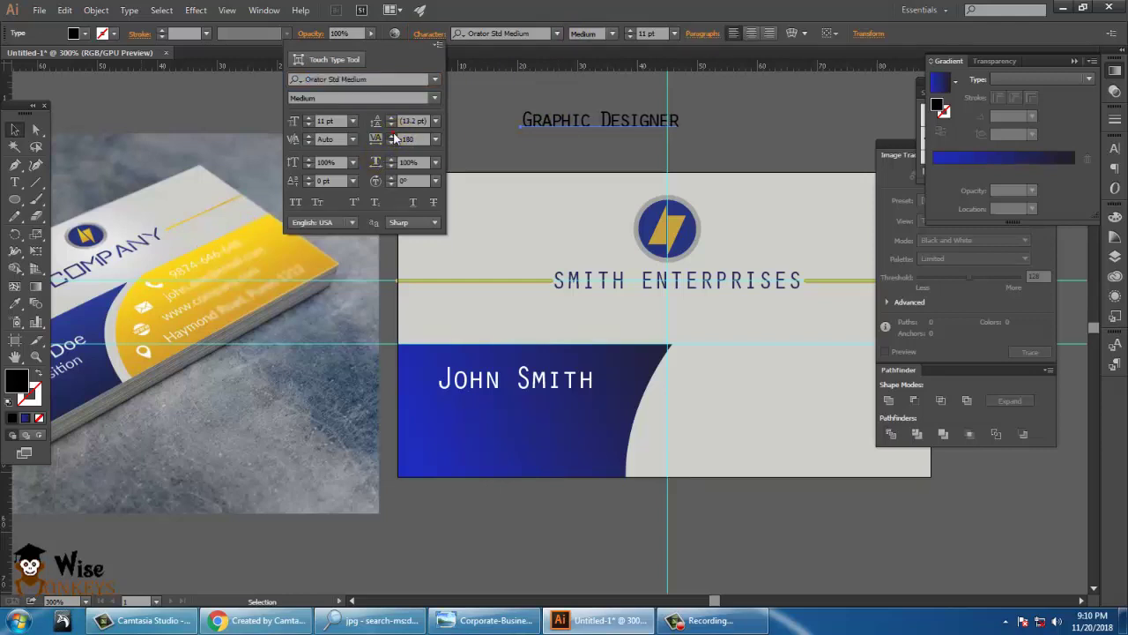
{"action": "left_click", "coordinate": [393, 136]}
{"action": "left_click", "coordinate": [393, 136]}
{"action": "left_click", "coordinate": [393, 137]}
{"action": "left_click", "coordinate": [393, 137]}
{"action": "left_click", "coordinate": [393, 137]}
{"action": "left_click", "coordinate": [393, 137]}
{"action": "left_click", "coordinate": [393, 137]}
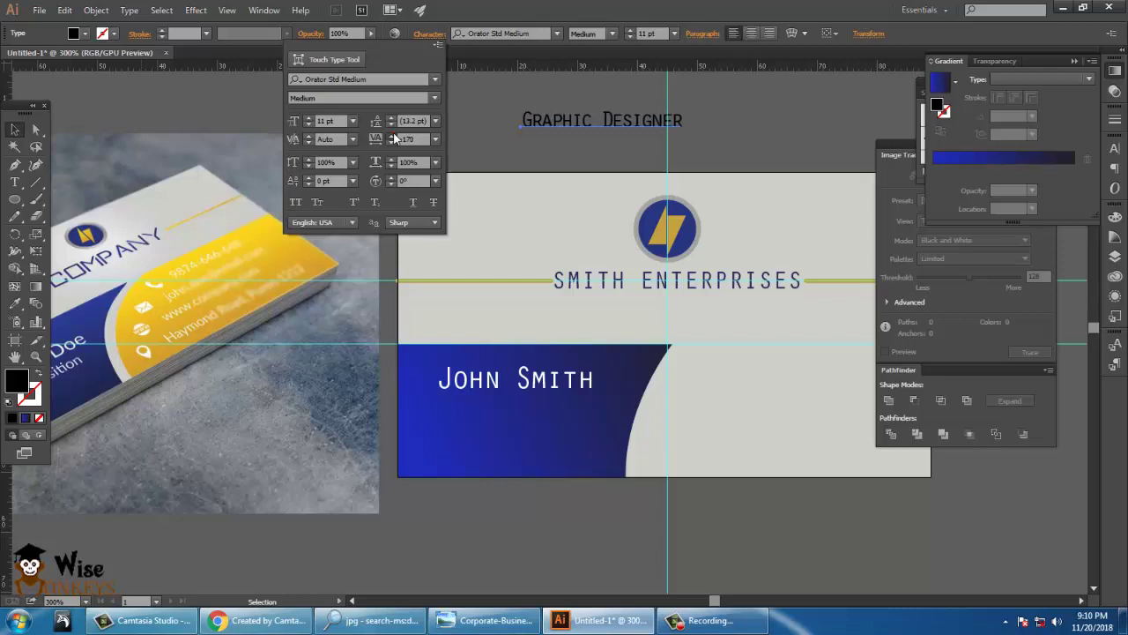
Reduce the "Graphic Designer" text to 9 pt and change its fill to white
{"action": "left_click", "coordinate": [634, 37]}
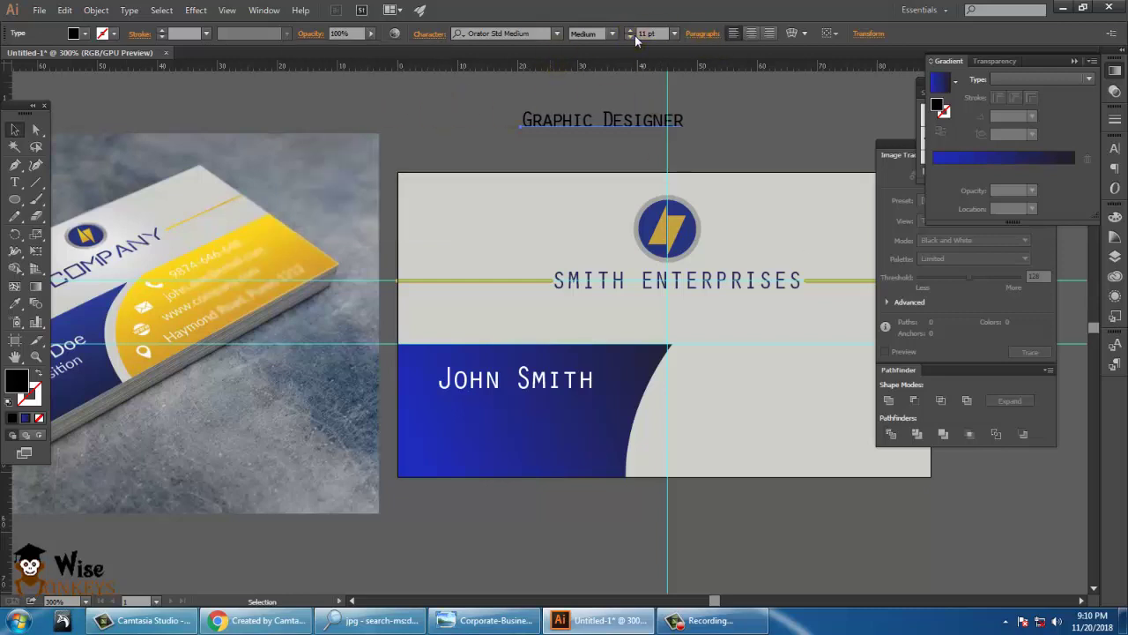
{"action": "left_click", "coordinate": [631, 37]}
{"action": "left_click", "coordinate": [631, 37]}
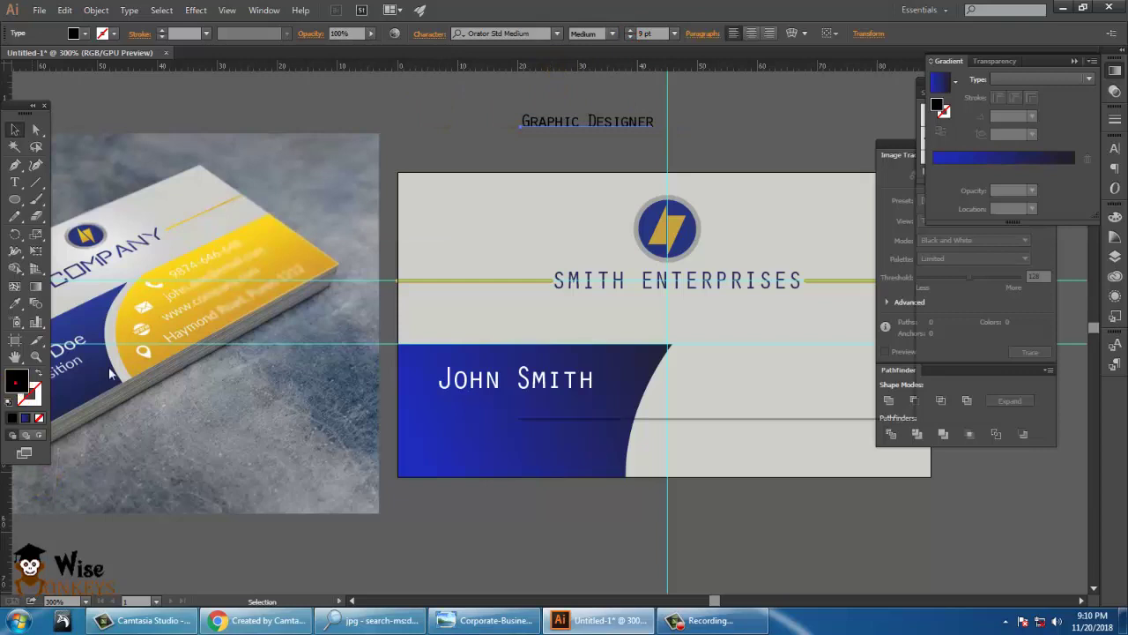
{"action": "double_click", "coordinate": [16, 380]}
{"action": "left_click", "coordinate": [864, 196]}
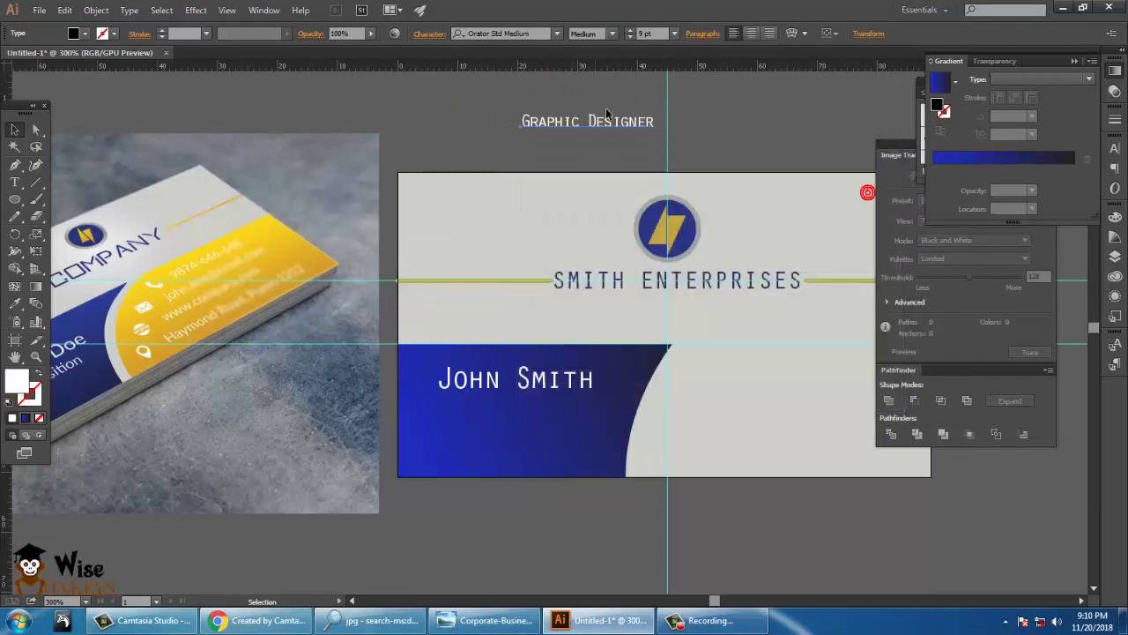
Move the "Graphic Designer" text just below the name and align its right end to a new vertical guide at the name's right edge
{"action": "left_click_drag", "start_coordinate": [616, 125], "coordinate": [551, 400]}
{"action": "left_click_drag", "start_coordinate": [421, 529], "coordinate": [593, 526]}
{"action": "left_click", "coordinate": [505, 544]}
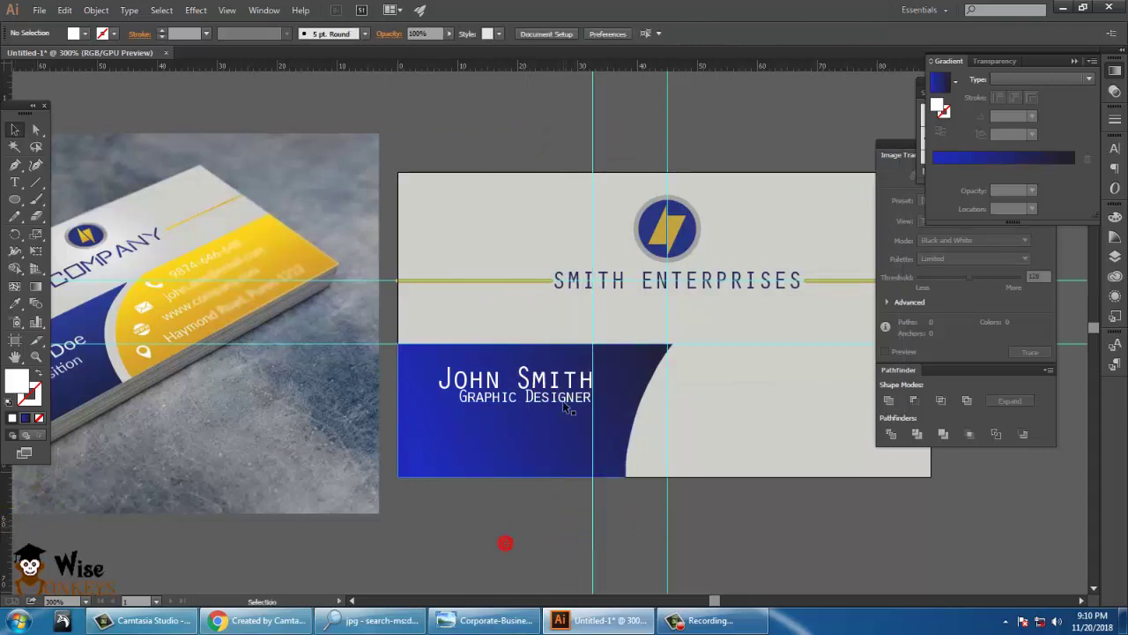
{"action": "left_click", "coordinate": [563, 397]}
{"action": "left_click_drag", "start_coordinate": [563, 399], "coordinate": [565, 402]}
{"action": "left_click", "coordinate": [521, 530]}
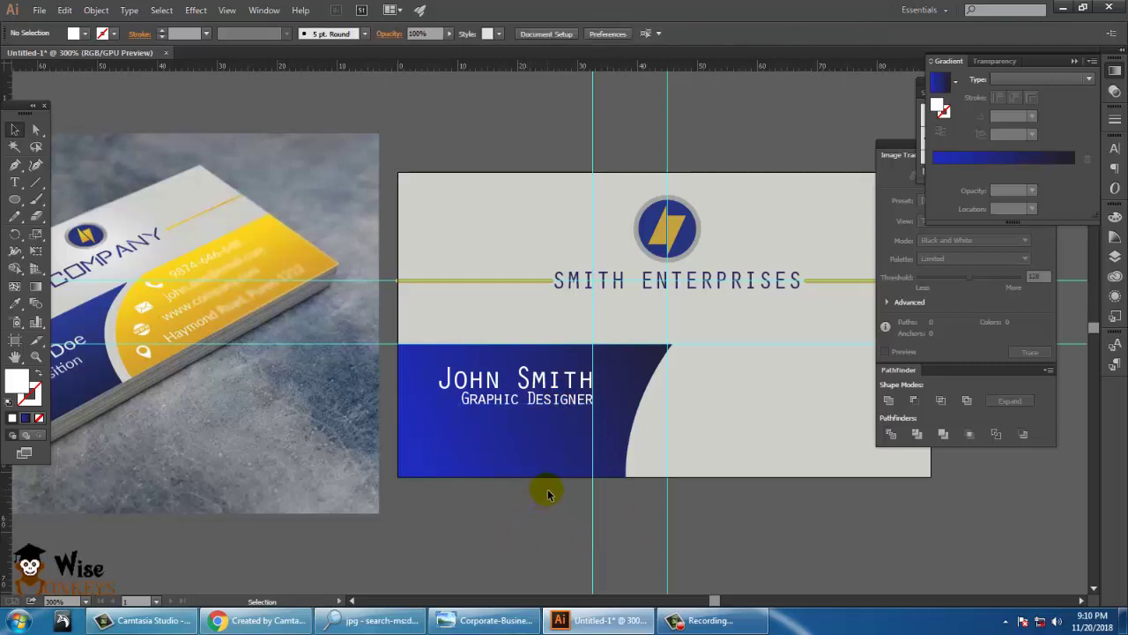
{"action": "left_click", "coordinate": [548, 401]}
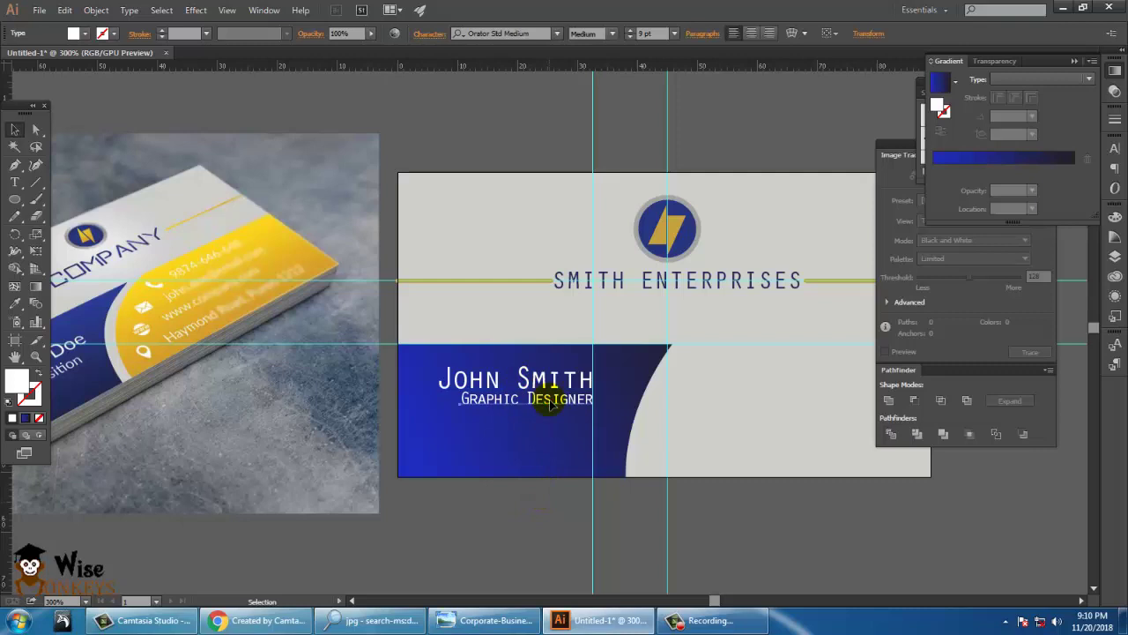
{"action": "left_click", "coordinate": [410, 503]}
Draw a closed Pen shape about 48.7 by 22.2 mm over the card's lower-right area, its curved left edge leaving a narrow gap beside the blue panel
{"action": "left_click_drag", "start_coordinate": [470, 470], "coordinate": [448, 355]}
{"action": "left_click", "coordinate": [16, 164]}
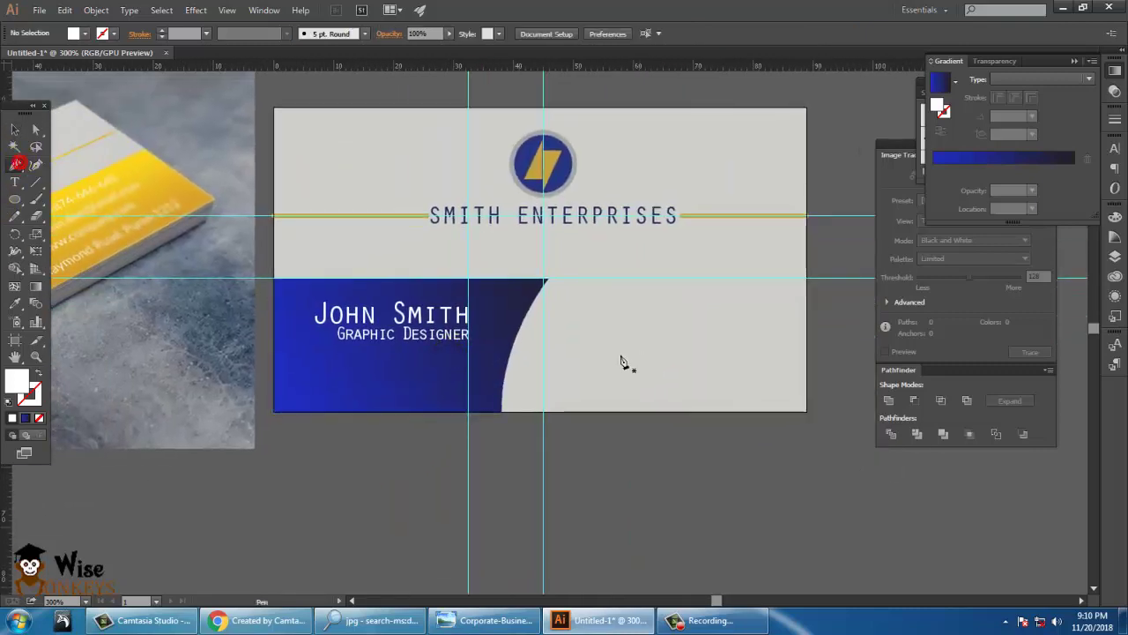
{"action": "left_click", "coordinate": [509, 411]}
{"action": "scroll", "coordinate": [509, 413], "scroll_direction": "down", "scroll_amount": 1}
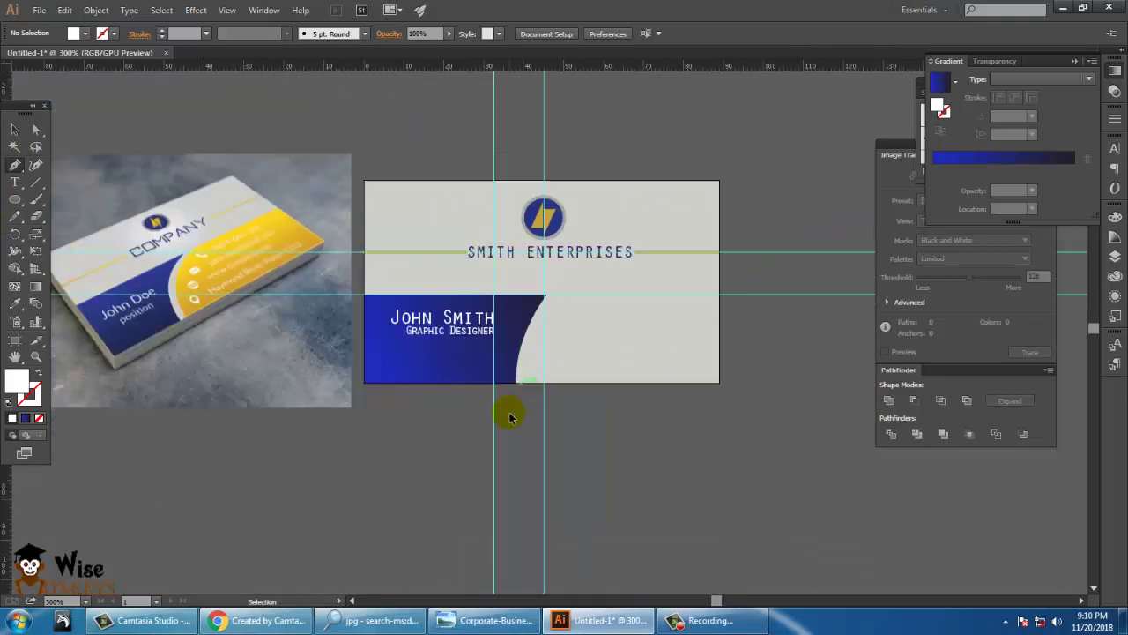
{"action": "scroll", "coordinate": [509, 413], "scroll_direction": "up", "scroll_amount": 1}
{"action": "key", "text": "ctrl+minus"}
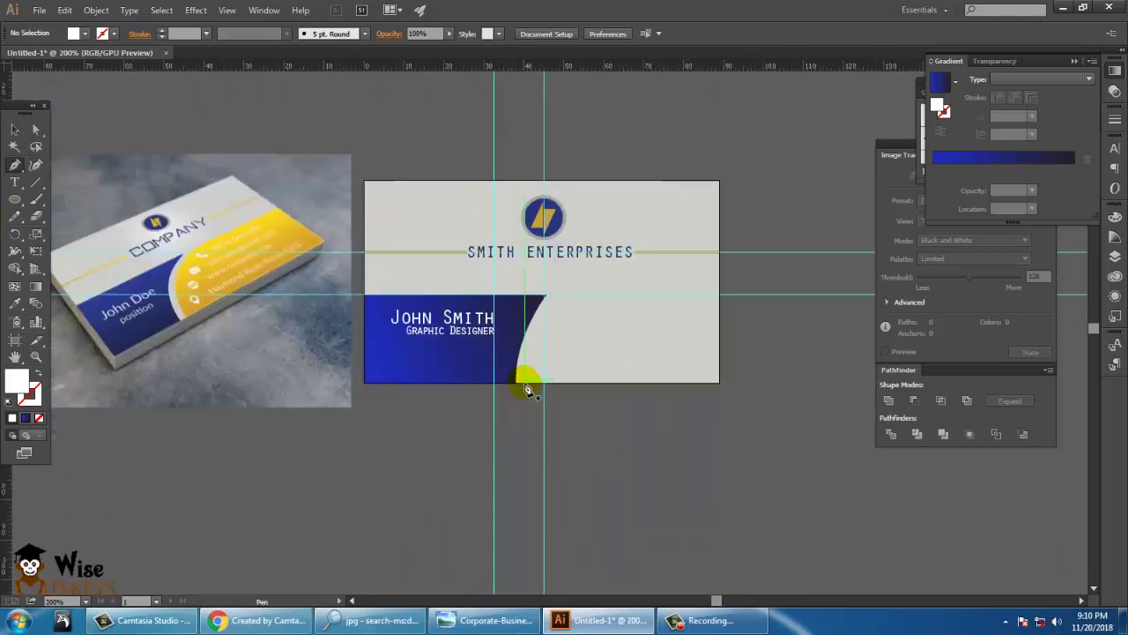
{"action": "left_click", "coordinate": [525, 384]}
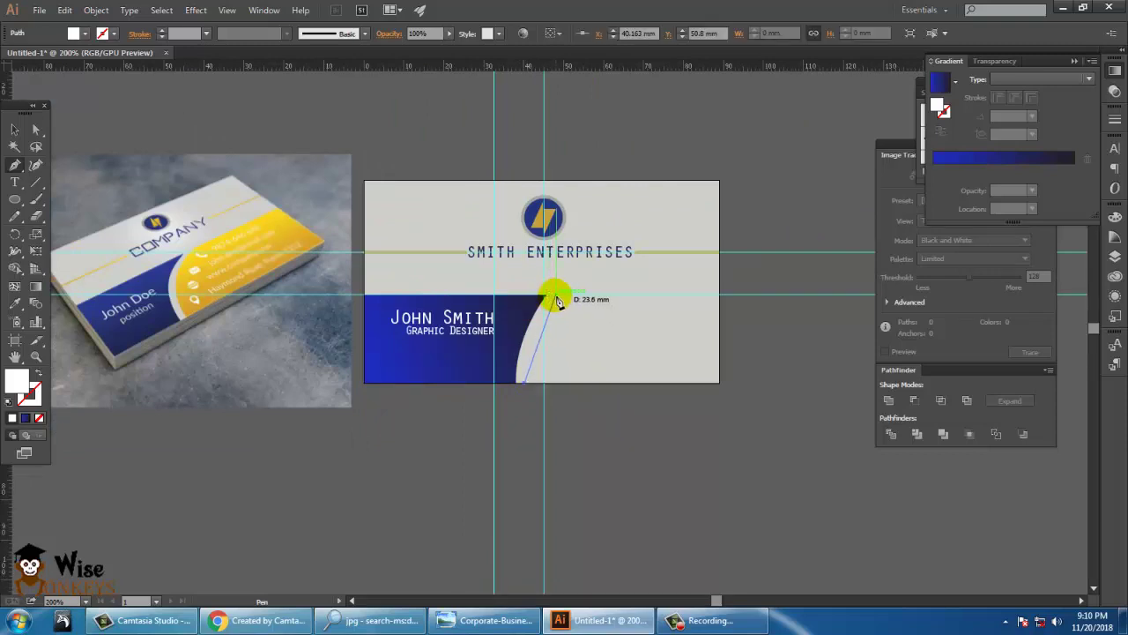
{"action": "left_click_drag", "start_coordinate": [556, 295], "coordinate": [588, 261]}
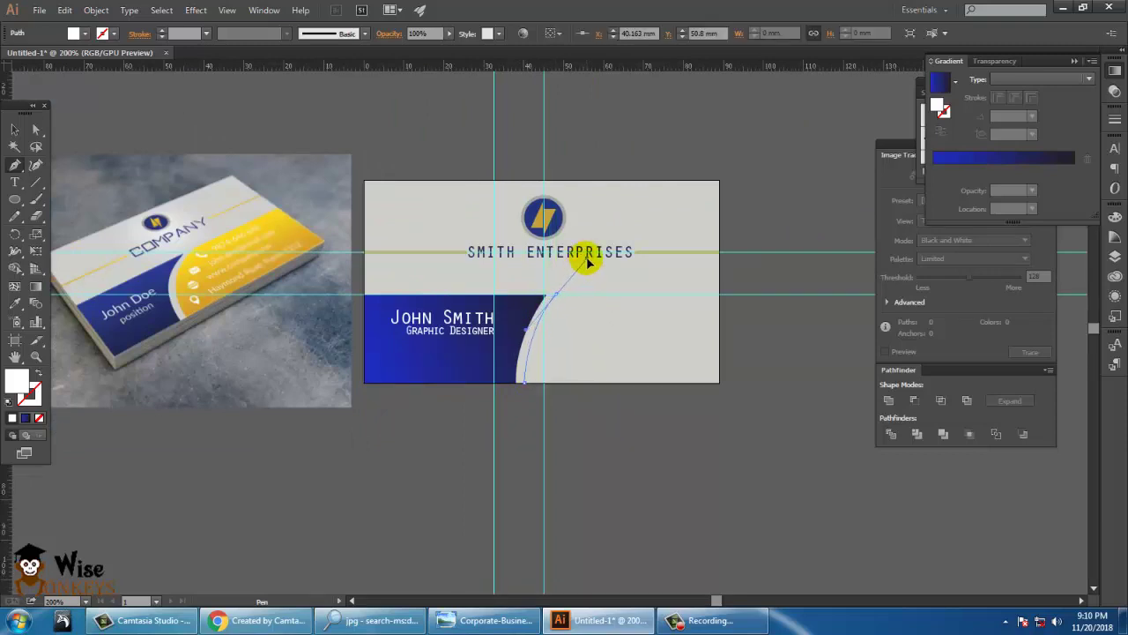
{"action": "left_click", "coordinate": [557, 295]}
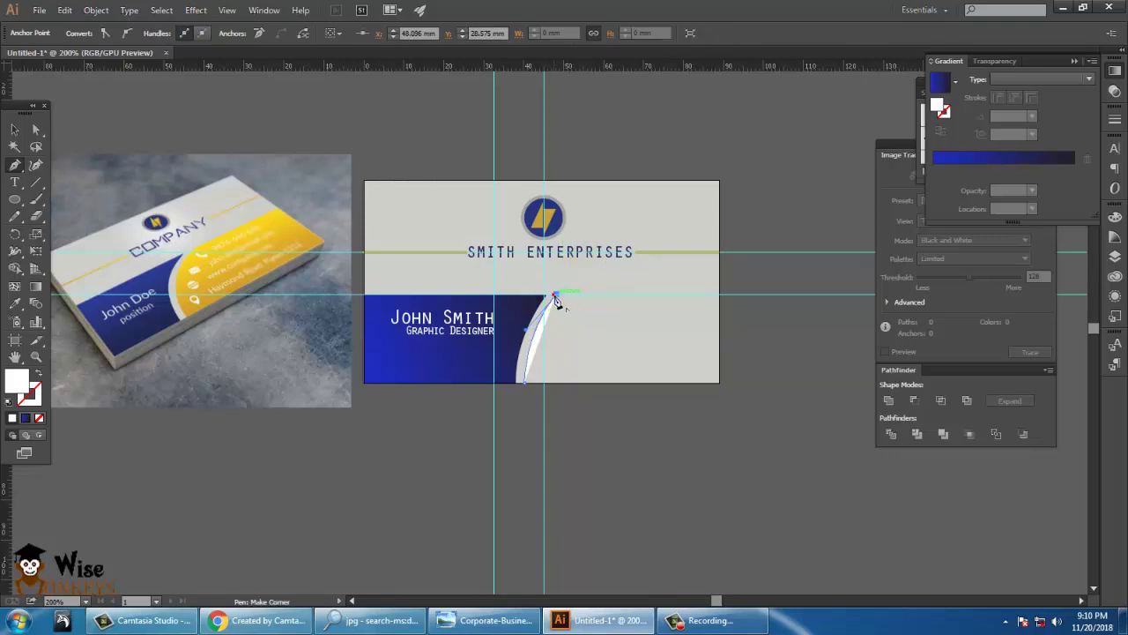
{"action": "left_click", "coordinate": [719, 295]}
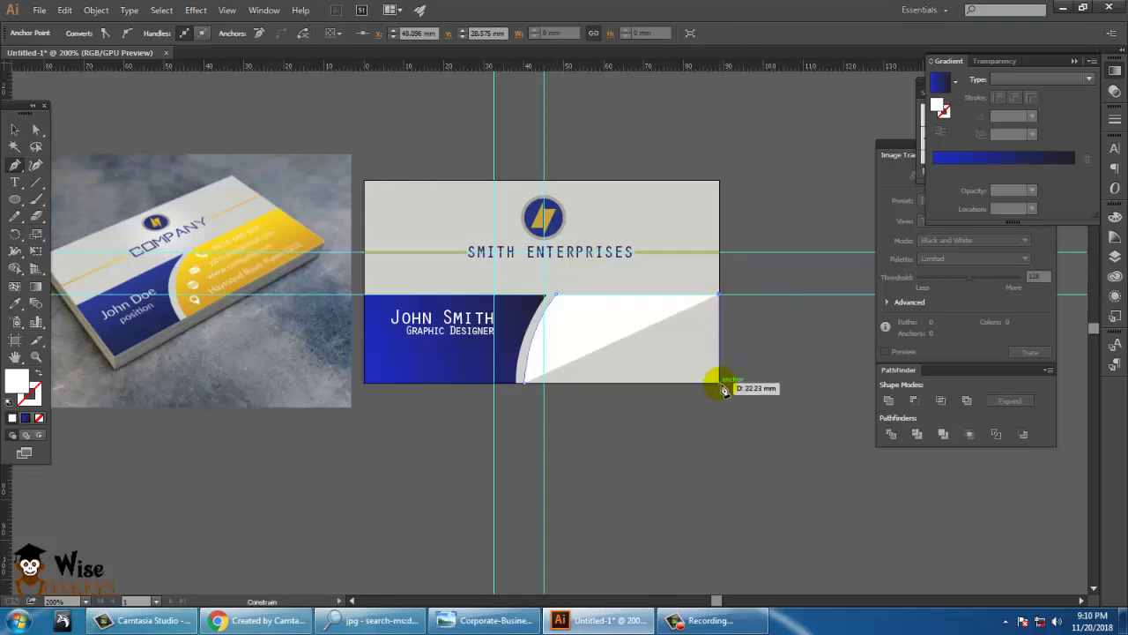
{"action": "left_click", "coordinate": [720, 384]}
{"action": "left_click", "coordinate": [524, 382]}
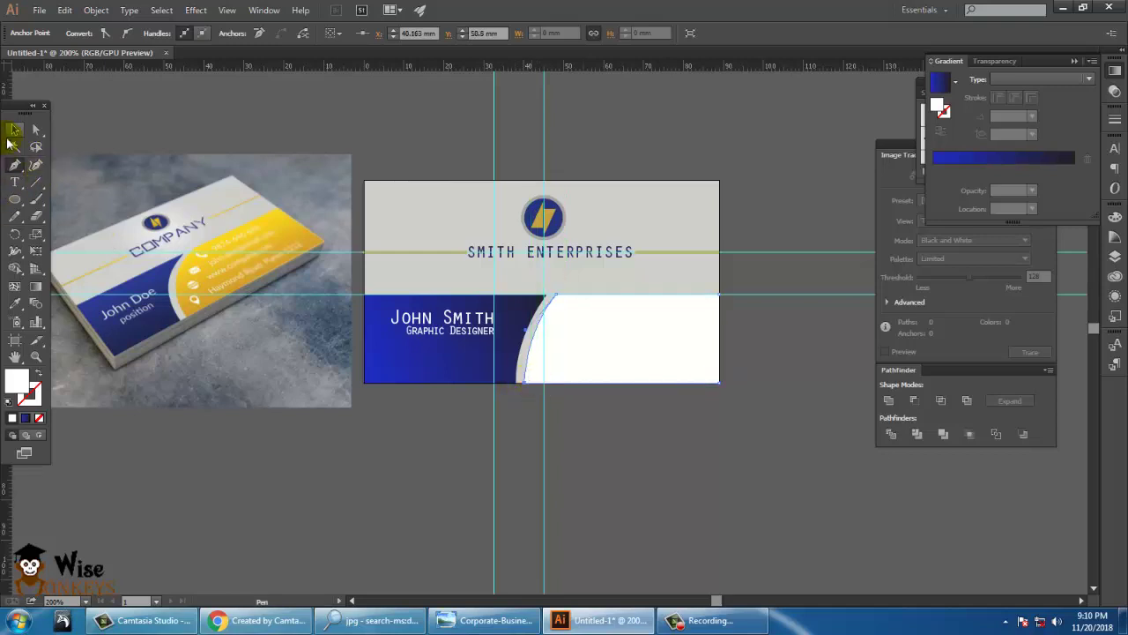
Fill the new lower-right shape with a linear gradient and set its starting colour to yellow FFDC00
{"action": "left_click", "coordinate": [36, 286]}
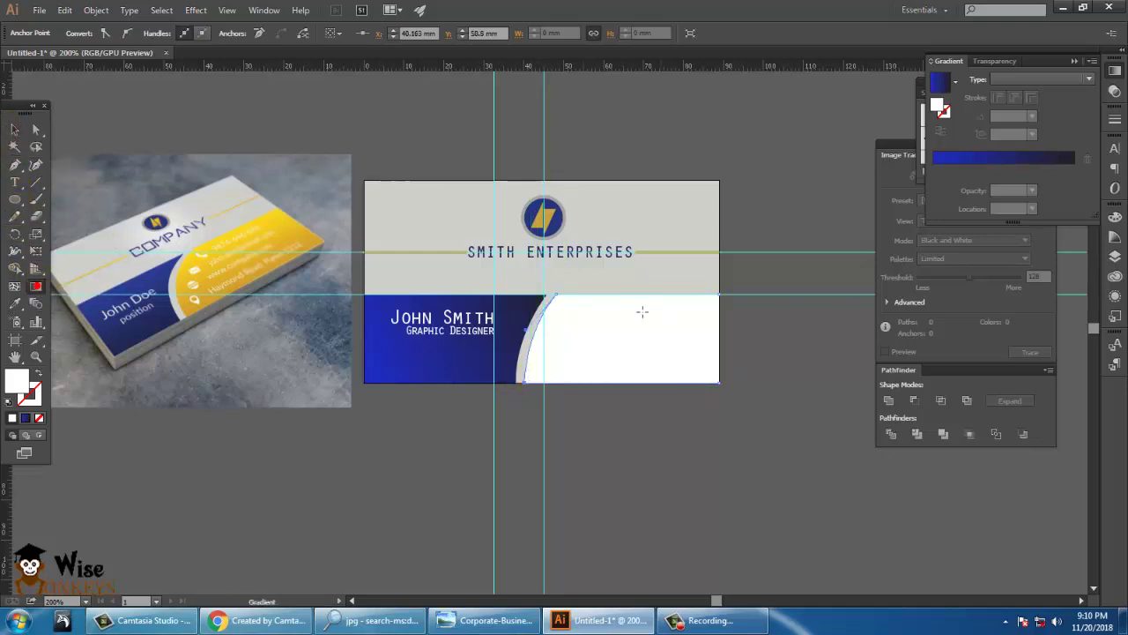
{"action": "left_click", "coordinate": [629, 331]}
{"action": "left_click", "coordinate": [934, 171]}
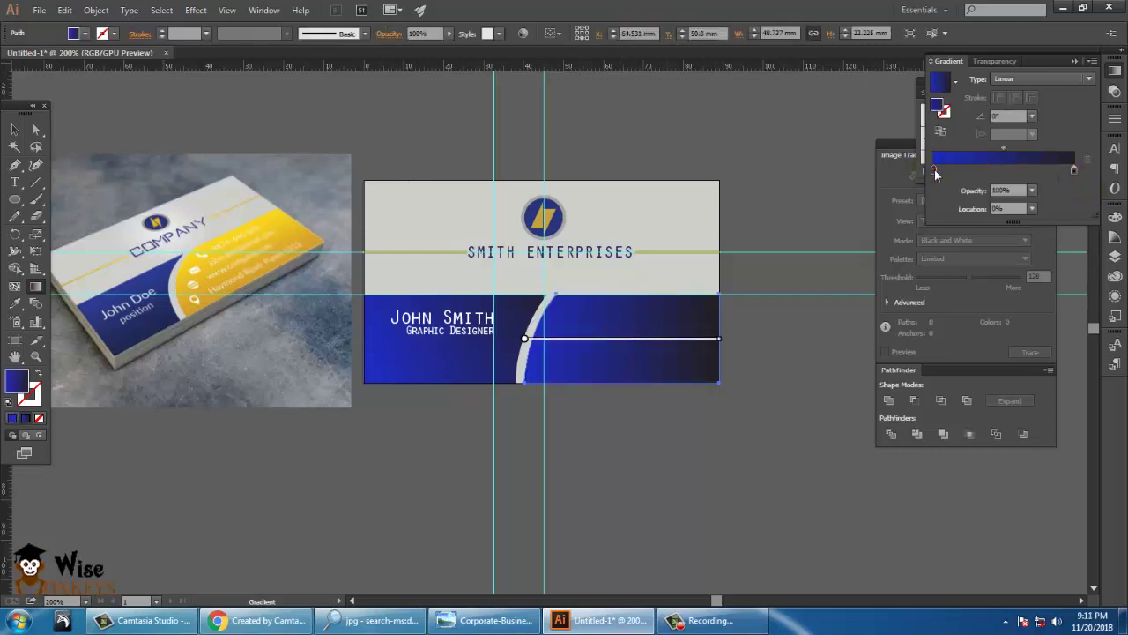
{"action": "double_click", "coordinate": [935, 171]}
{"action": "left_click", "coordinate": [941, 316]}
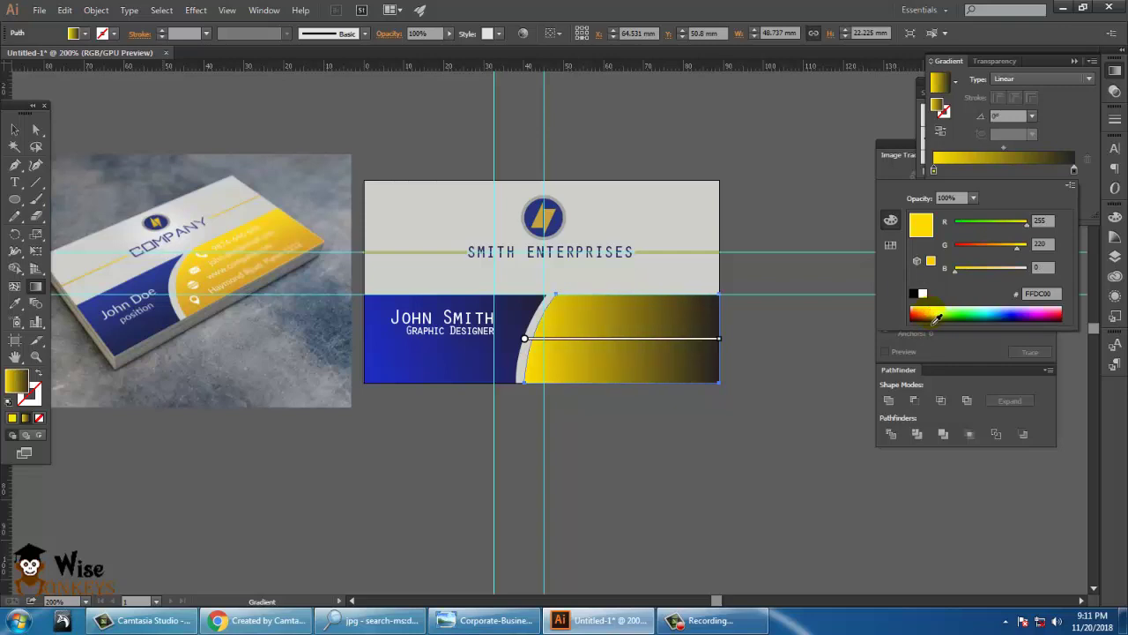
Switch the gradient's end colour stop to RGB and set it to dark yellow 948400
{"action": "double_click", "coordinate": [1073, 171]}
{"action": "left_click", "coordinate": [1071, 185]}
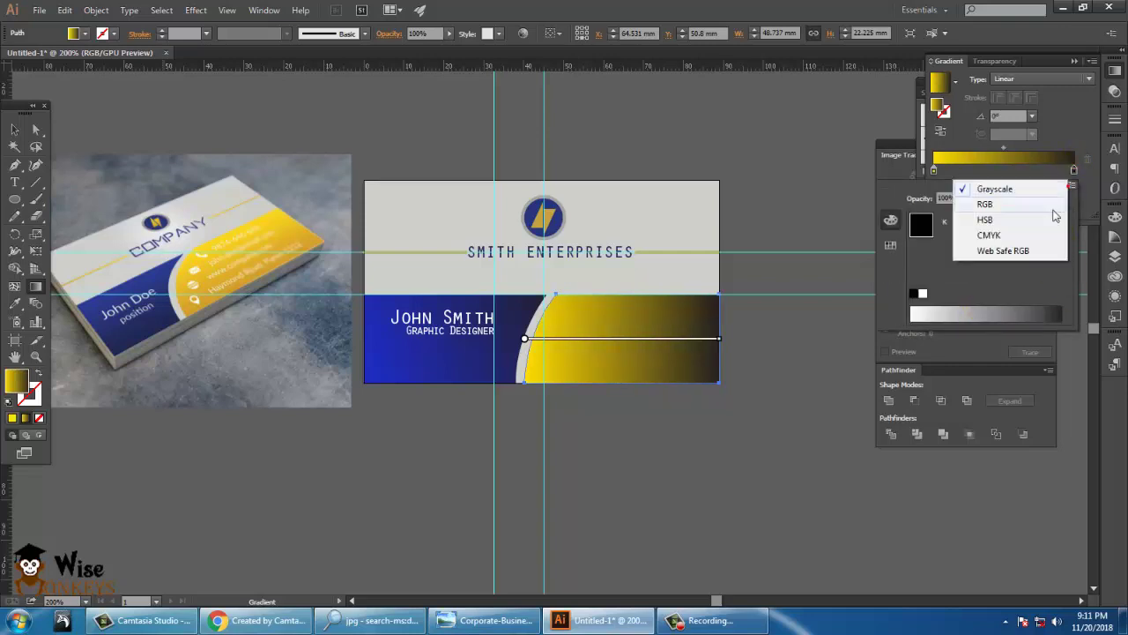
{"action": "left_click", "coordinate": [1014, 204]}
{"action": "left_click", "coordinate": [940, 315]}
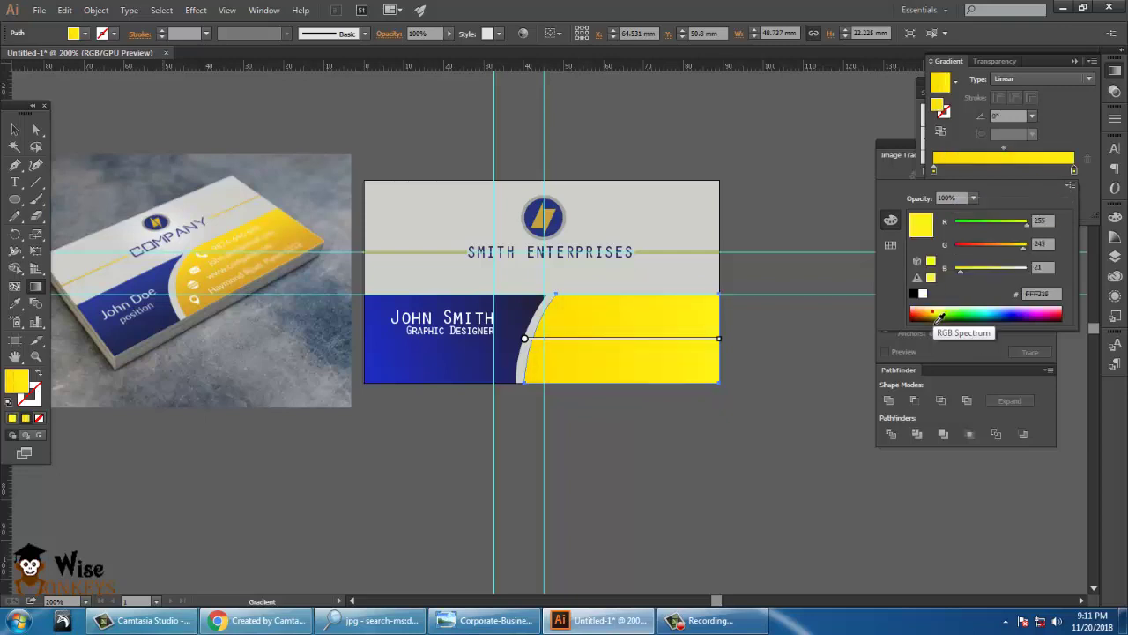
{"action": "left_click", "coordinate": [936, 319]}
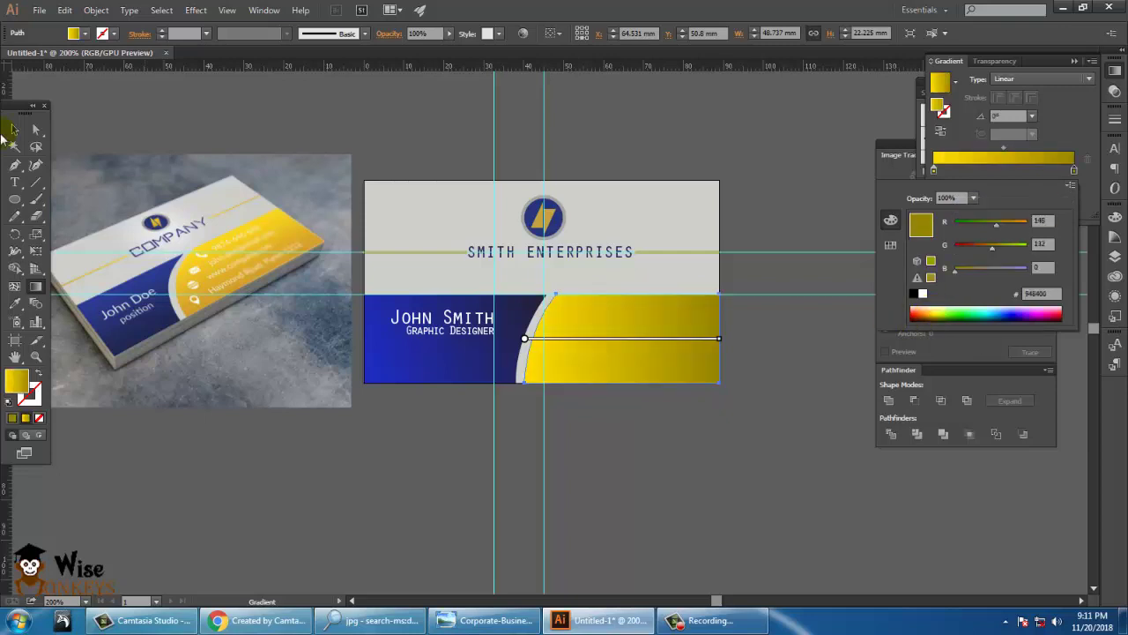
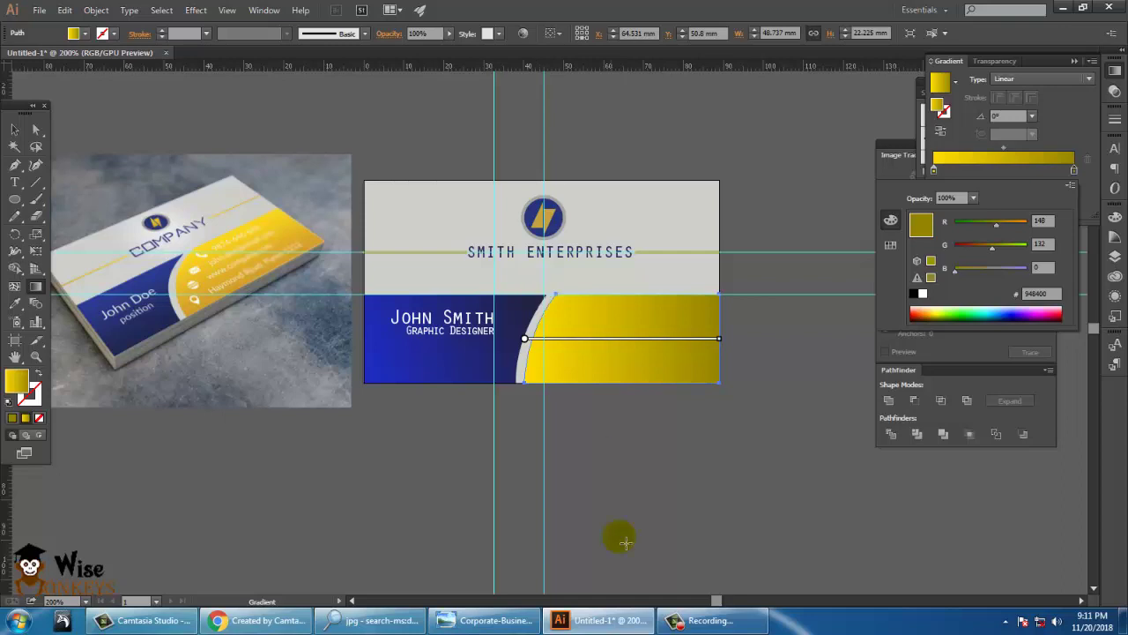
Redirect the yellow gradient almost horizontally from the shape's curved edge to well beyond the card's right edge, at about 0.6°
{"action": "left_click", "coordinate": [519, 277]}
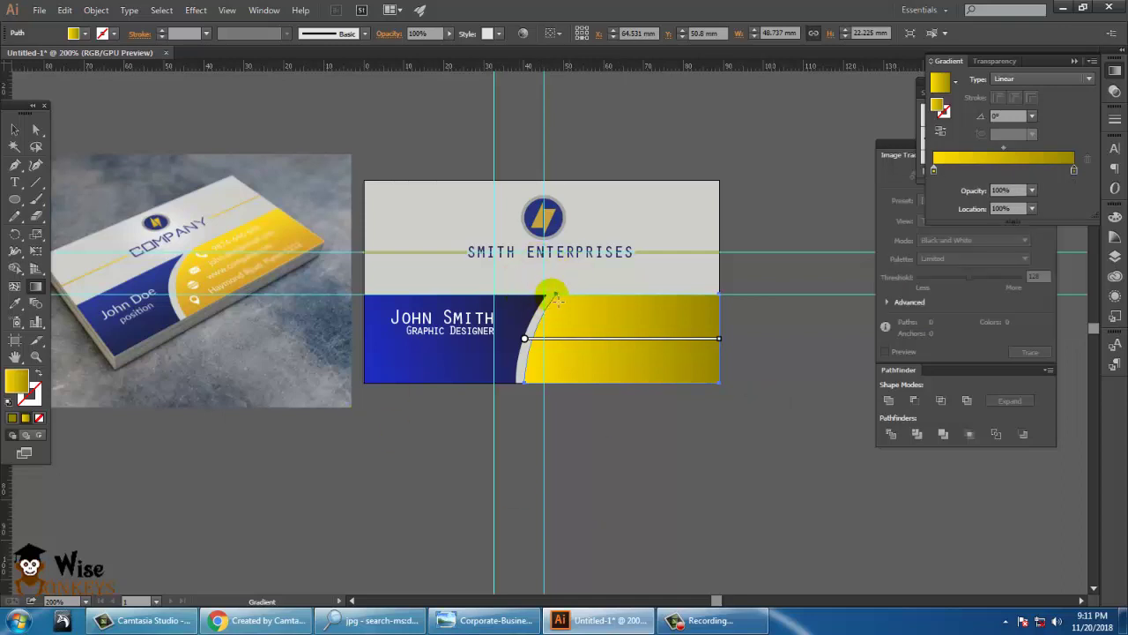
{"action": "mouse_move", "coordinate": [546, 294]}
{"action": "left_mouse_down"}
{"action": "mouse_move", "coordinate": [740, 394]}
{"action": "mouse_move", "coordinate": [725, 398]}
{"action": "left_mouse_up"}
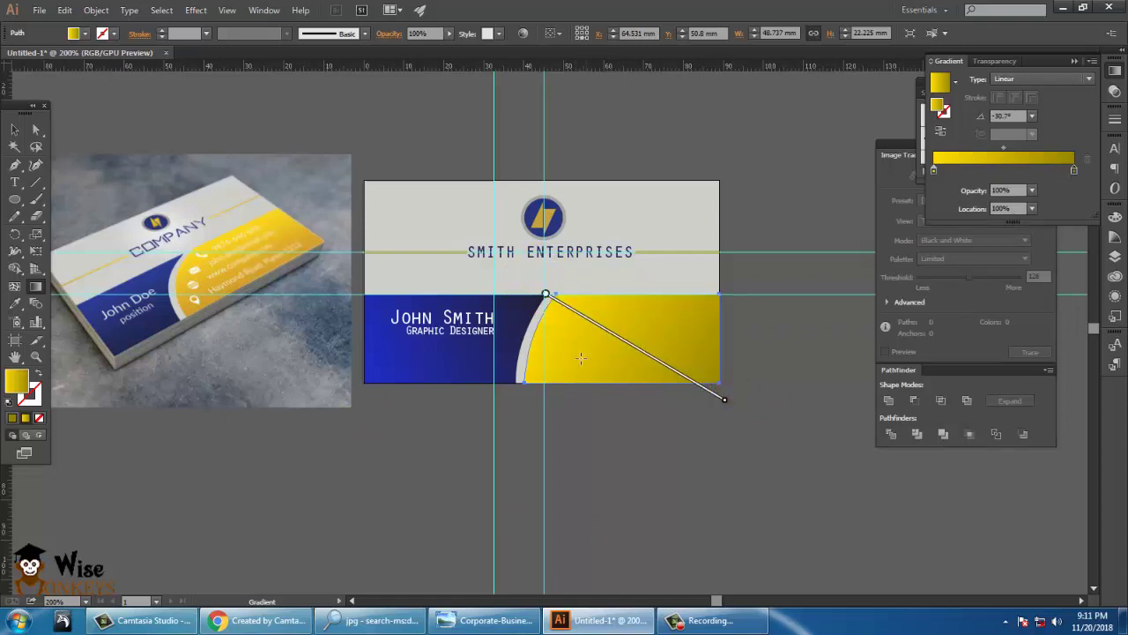
{"action": "left_click_drag", "start_coordinate": [521, 344], "coordinate": [835, 342]}
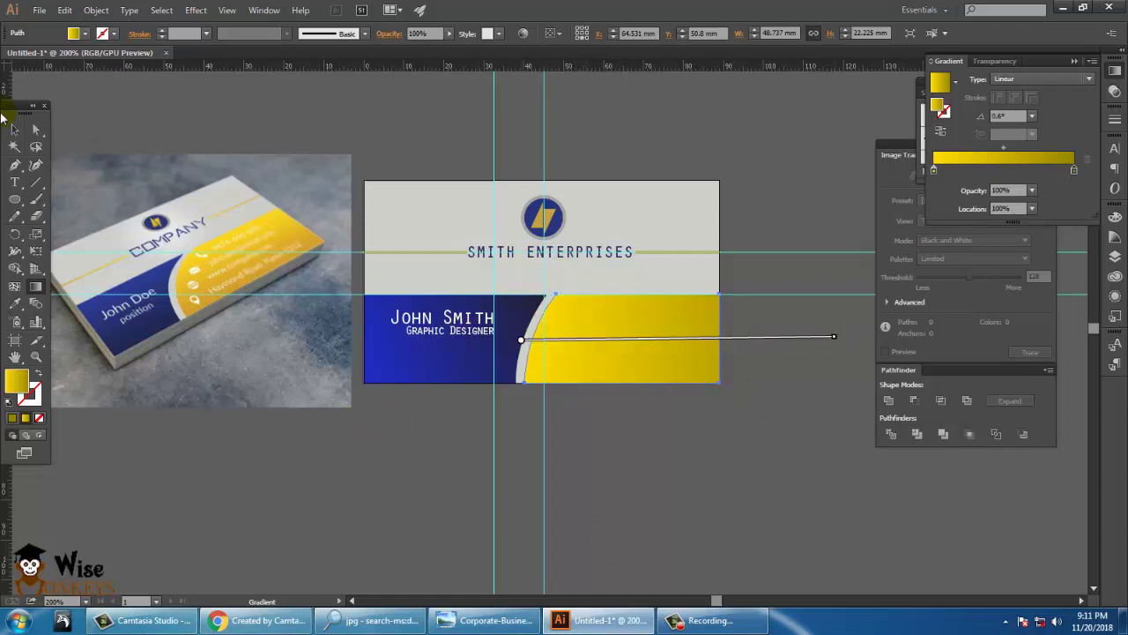
{"action": "key", "text": "v"}
{"action": "left_click", "coordinate": [372, 482]}
Scale up the name and "Graphic Designer" lines slightly together and shift them a little lower on the blue panel
{"action": "left_click", "coordinate": [485, 337]}
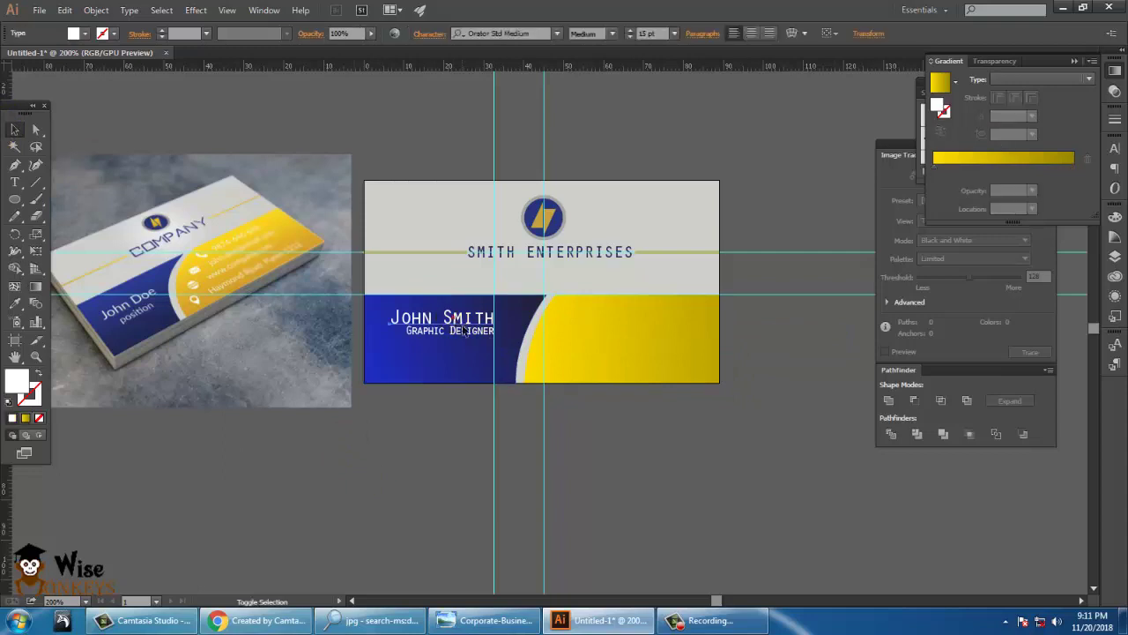
{"action": "key", "text": "e"}
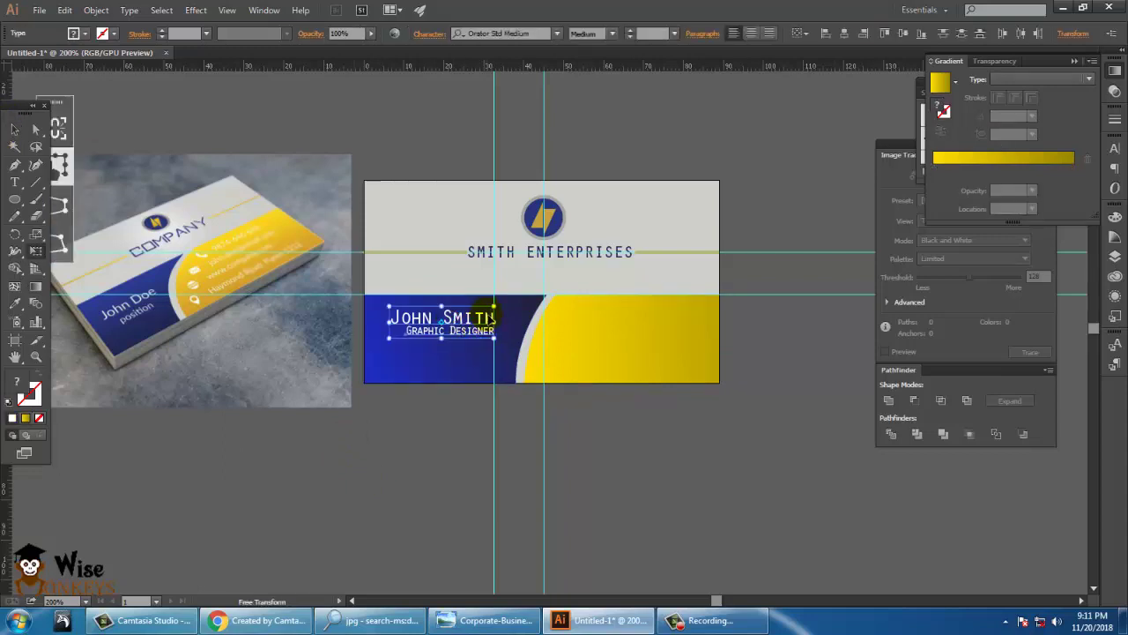
{"action": "left_click_drag", "start_coordinate": [494, 306], "coordinate": [504, 311]}
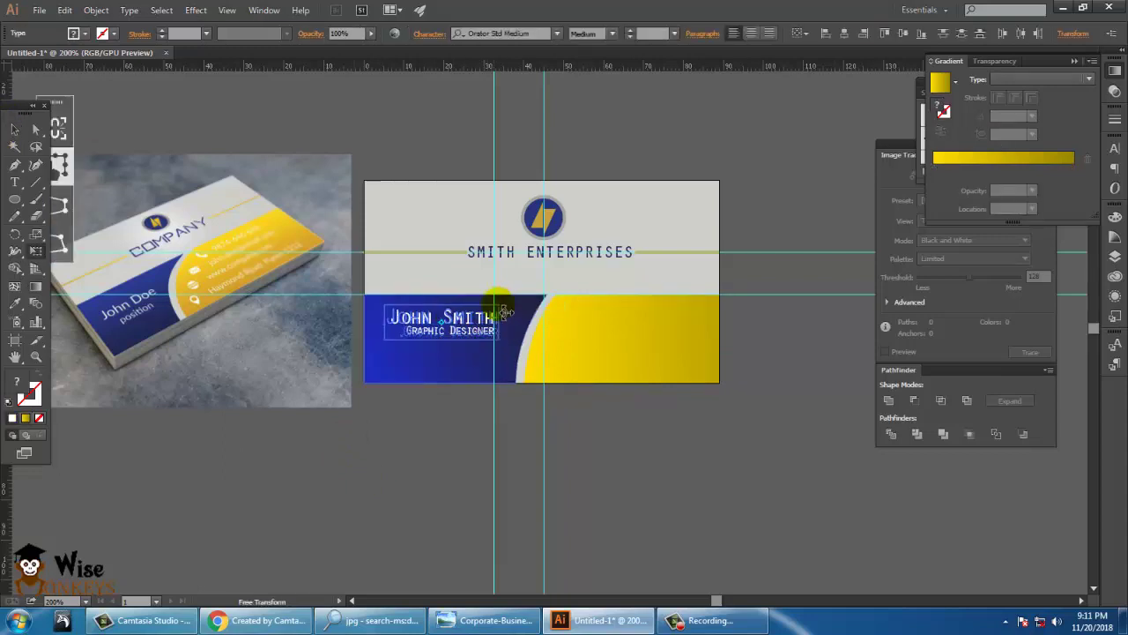
{"action": "key", "text": "Down"}
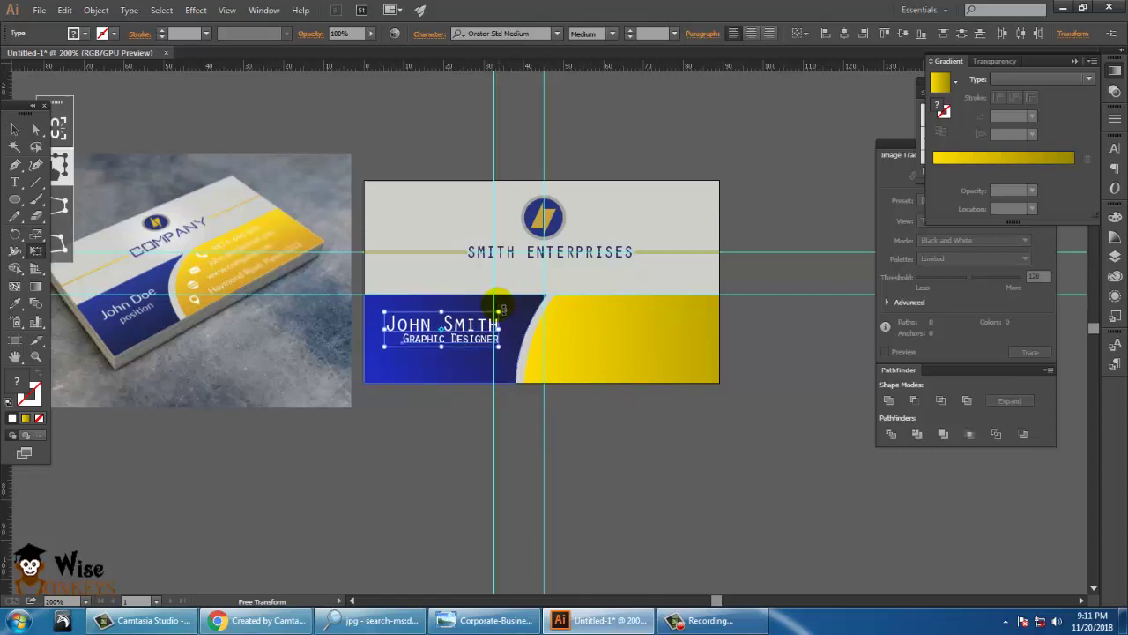
{"action": "key", "text": "Up"}
{"action": "left_click", "coordinate": [429, 419]}
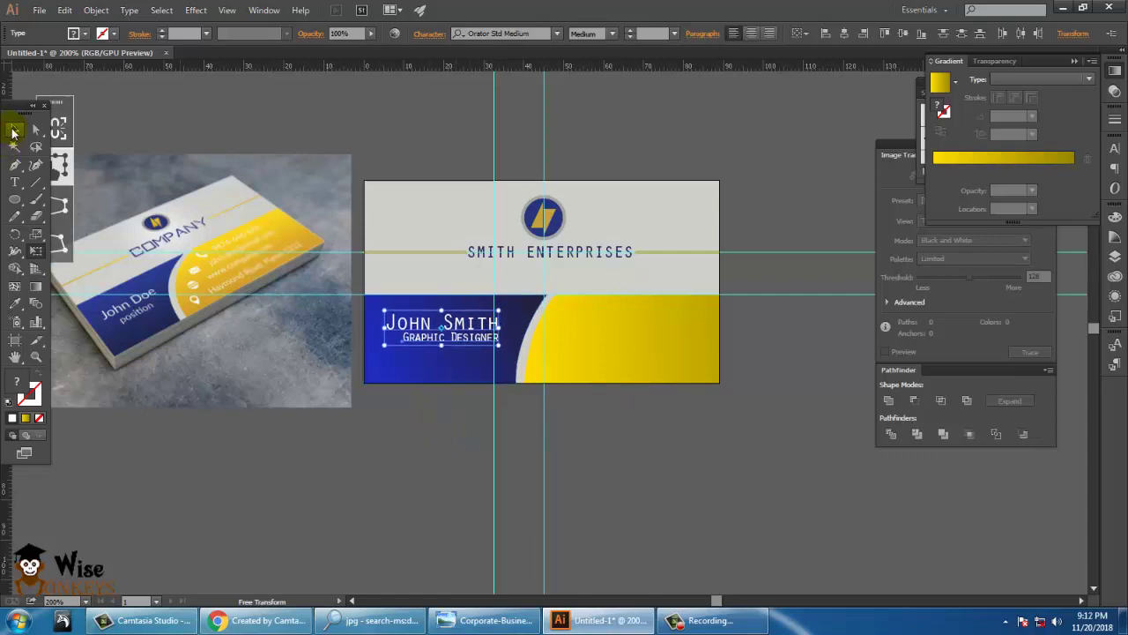
{"action": "left_click", "coordinate": [14, 130]}
{"action": "left_click", "coordinate": [449, 473]}
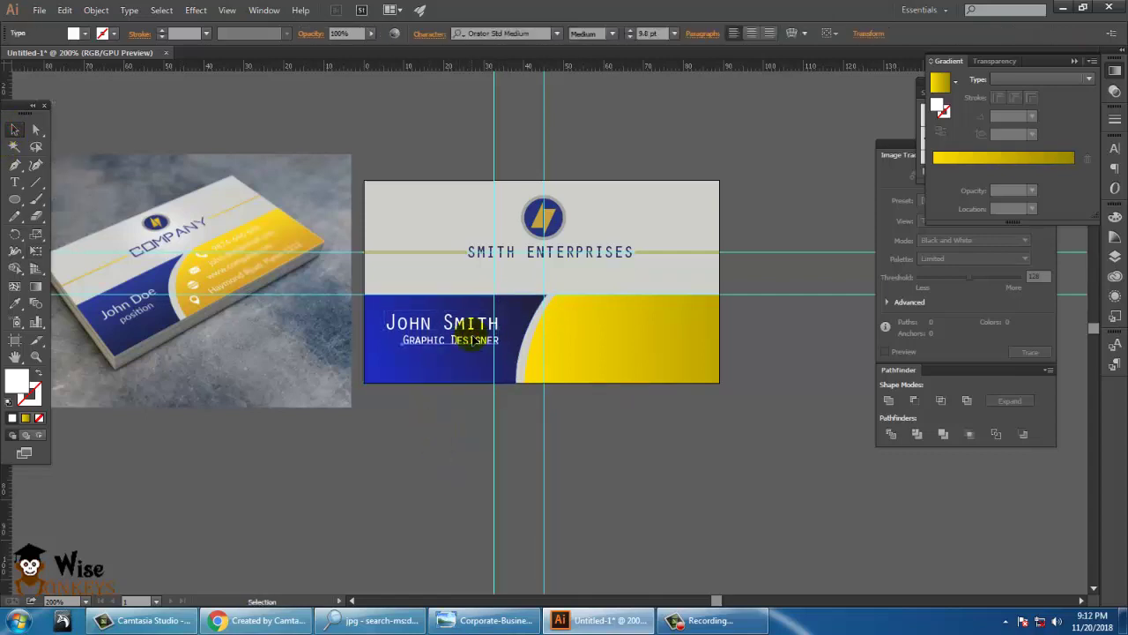
{"action": "left_click", "coordinate": [457, 451]}
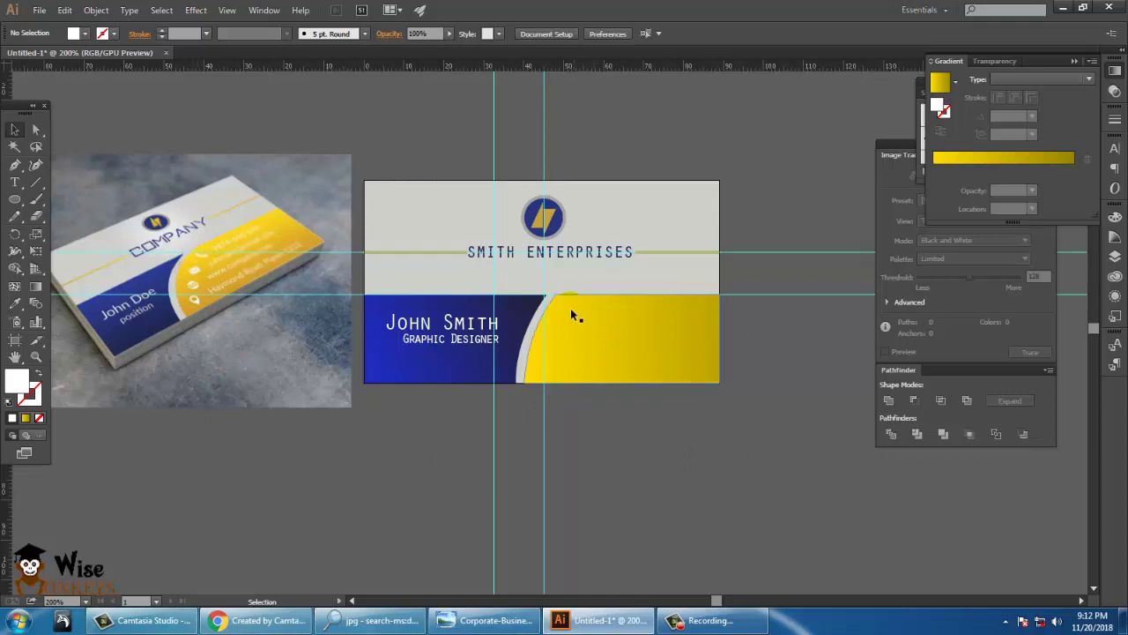
Add a text line with the phone number below the card and colour it white FFFFFF
{"action": "left_click", "coordinate": [15, 165]}
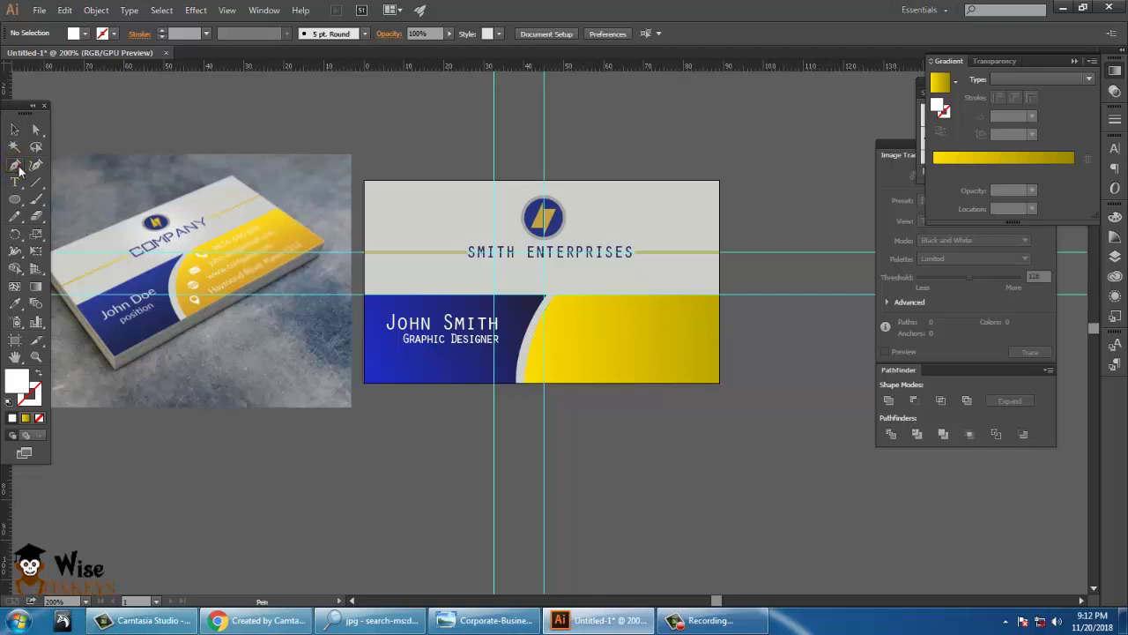
{"action": "left_click", "coordinate": [15, 183]}
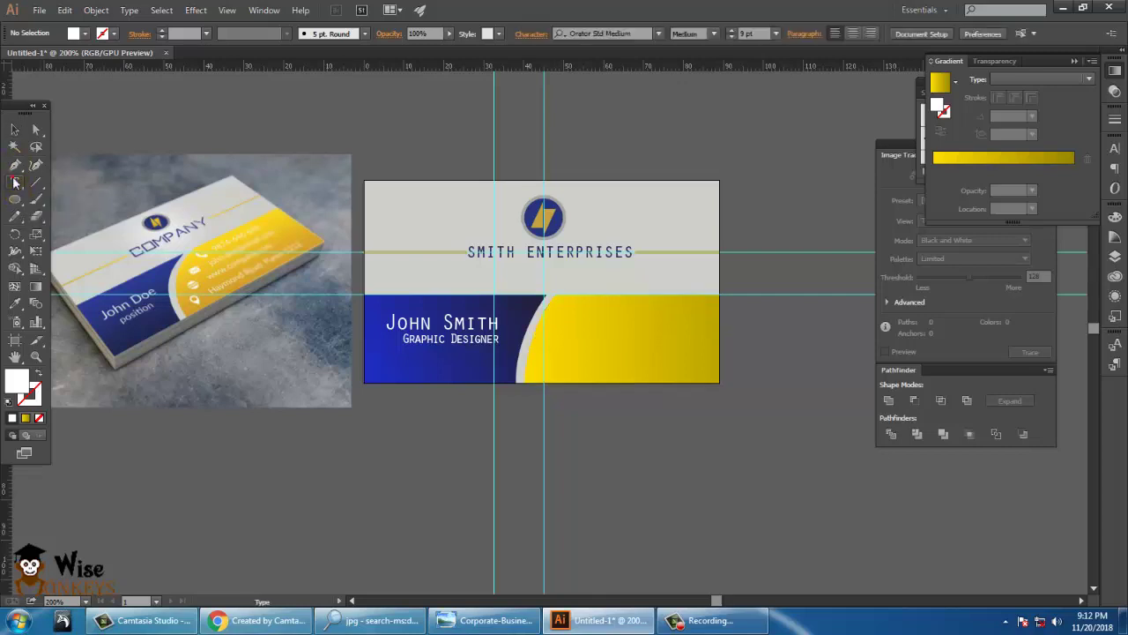
{"action": "left_click", "coordinate": [597, 435]}
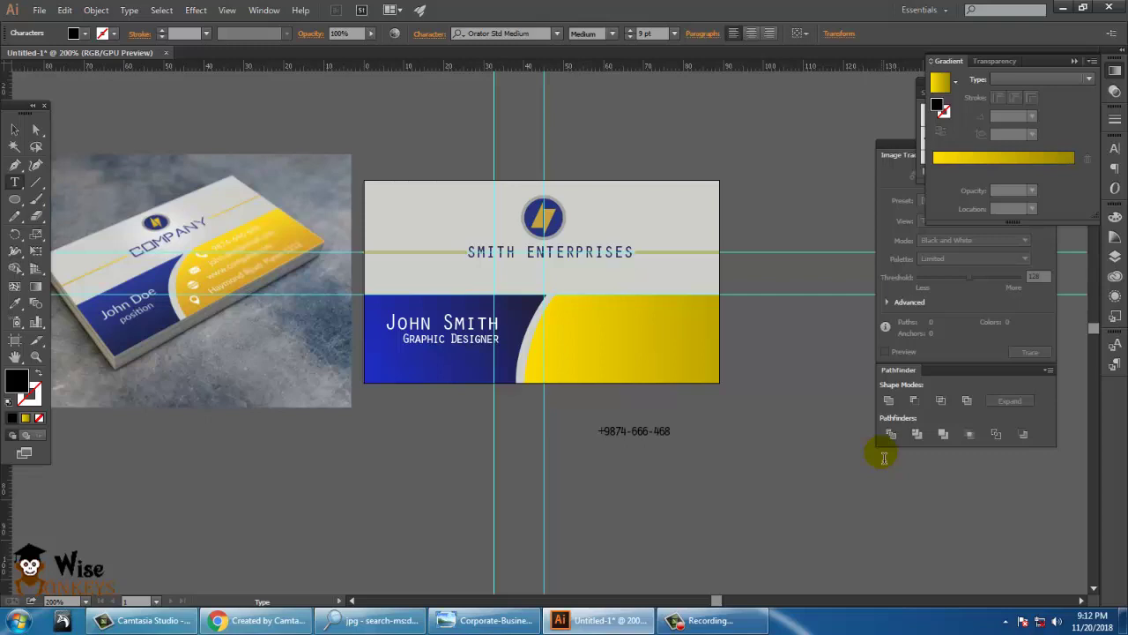
{"action": "left_click", "coordinate": [15, 129]}
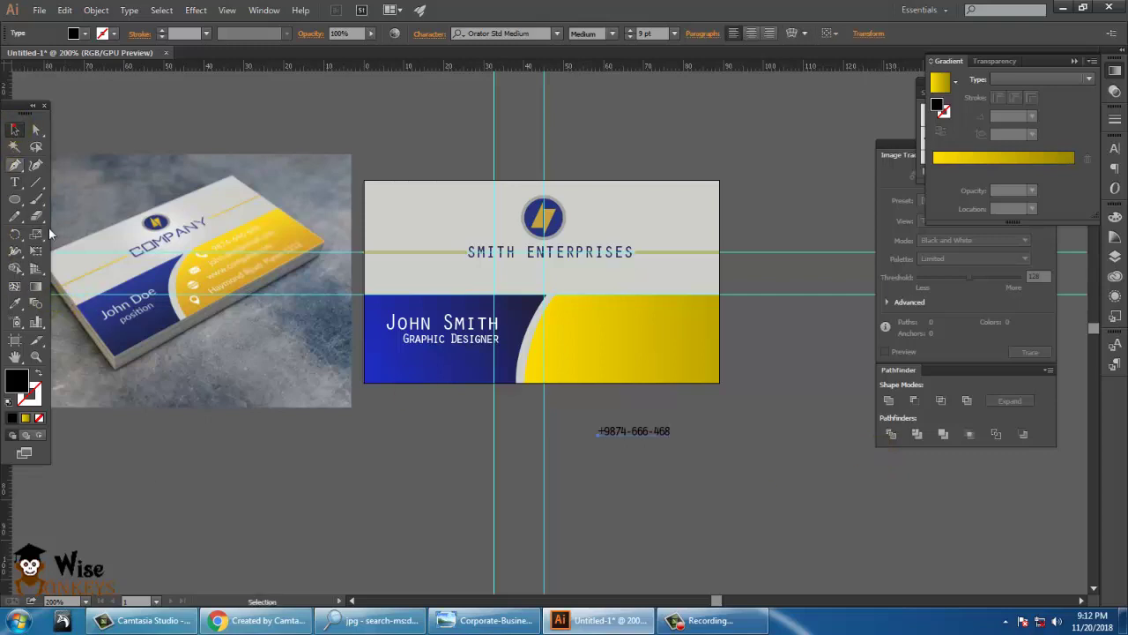
{"action": "double_click", "coordinate": [20, 384]}
{"action": "type", "text": "FFFFFF"}
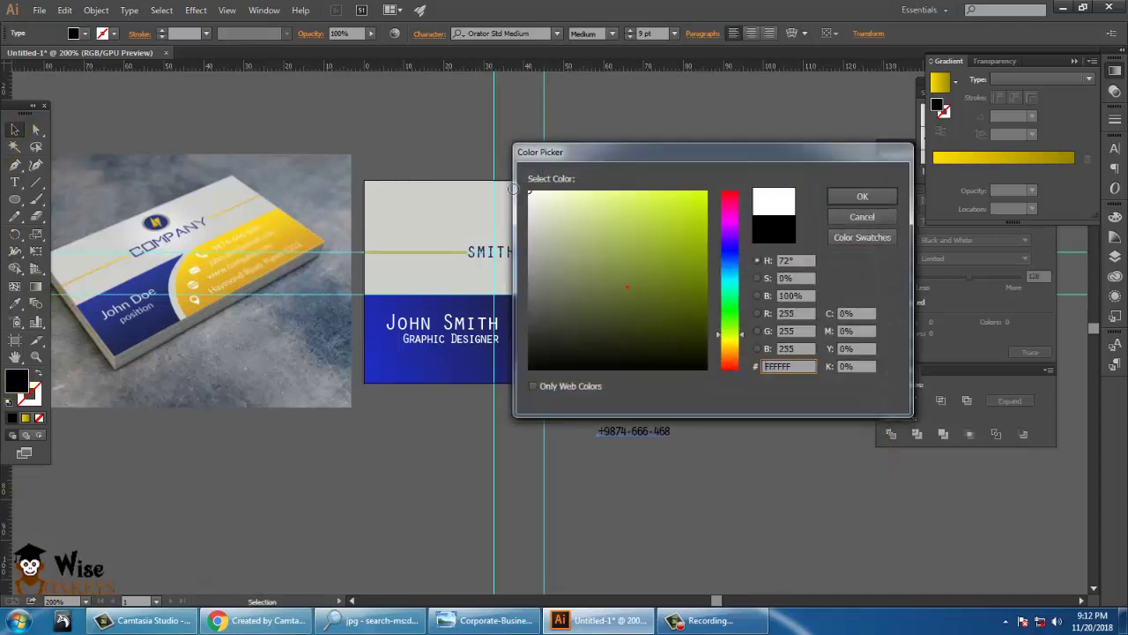
{"action": "left_click", "coordinate": [859, 199]}
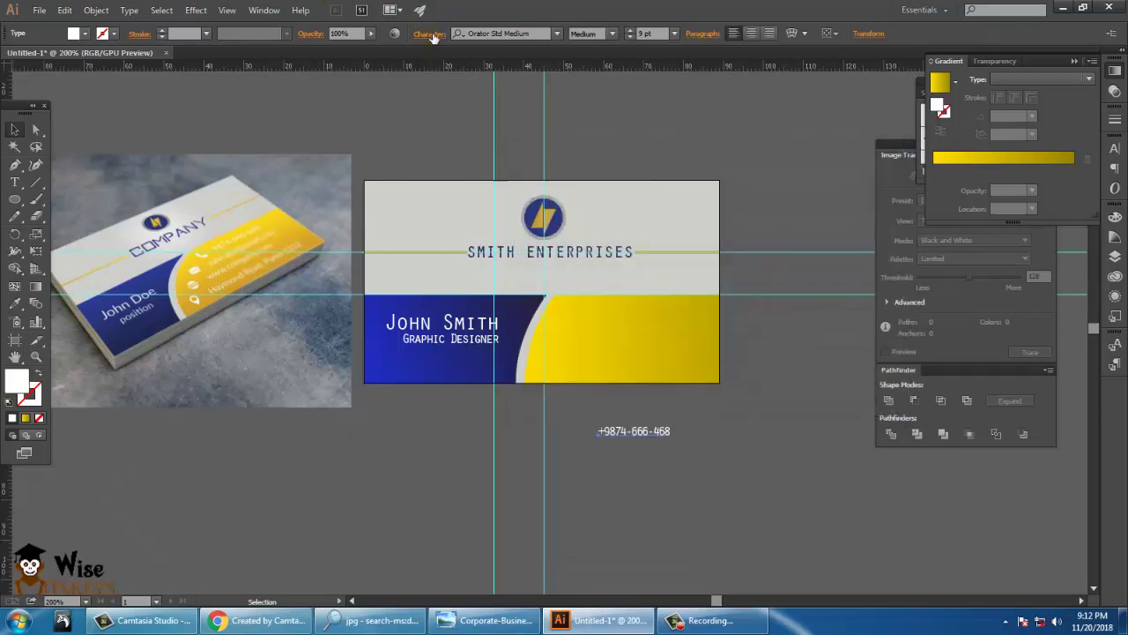
Loosen the tracking of the phone number text slightly
{"action": "left_click", "coordinate": [430, 35]}
{"action": "left_click", "coordinate": [391, 137]}
{"action": "left_click", "coordinate": [390, 137]}
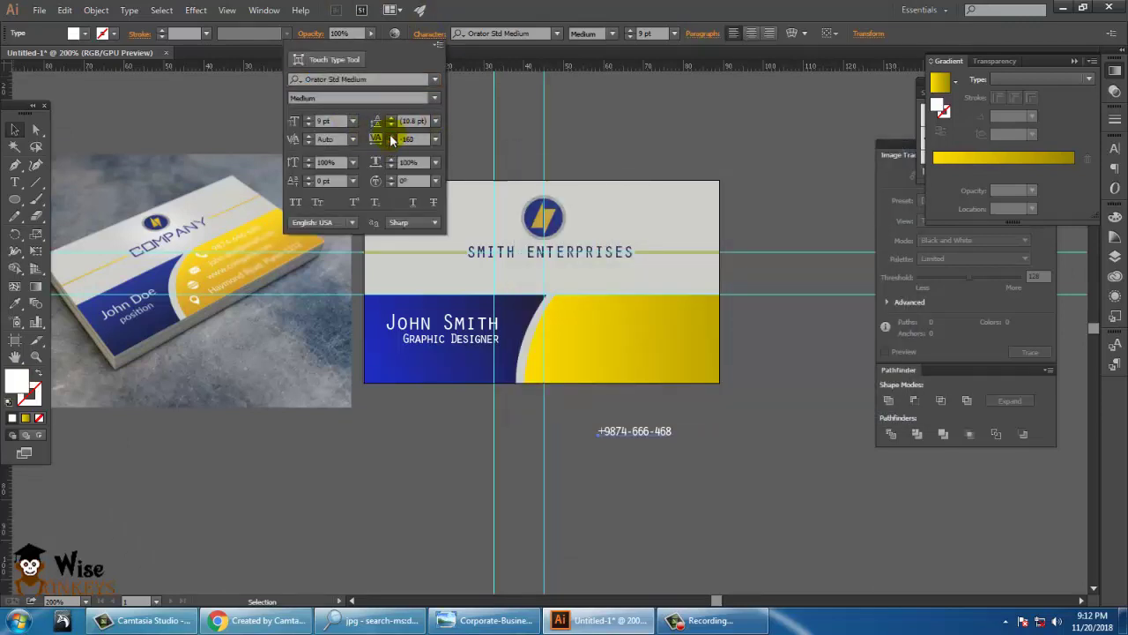
{"action": "left_click", "coordinate": [392, 138]}
{"action": "left_click", "coordinate": [391, 139]}
{"action": "left_click", "coordinate": [673, 342]}
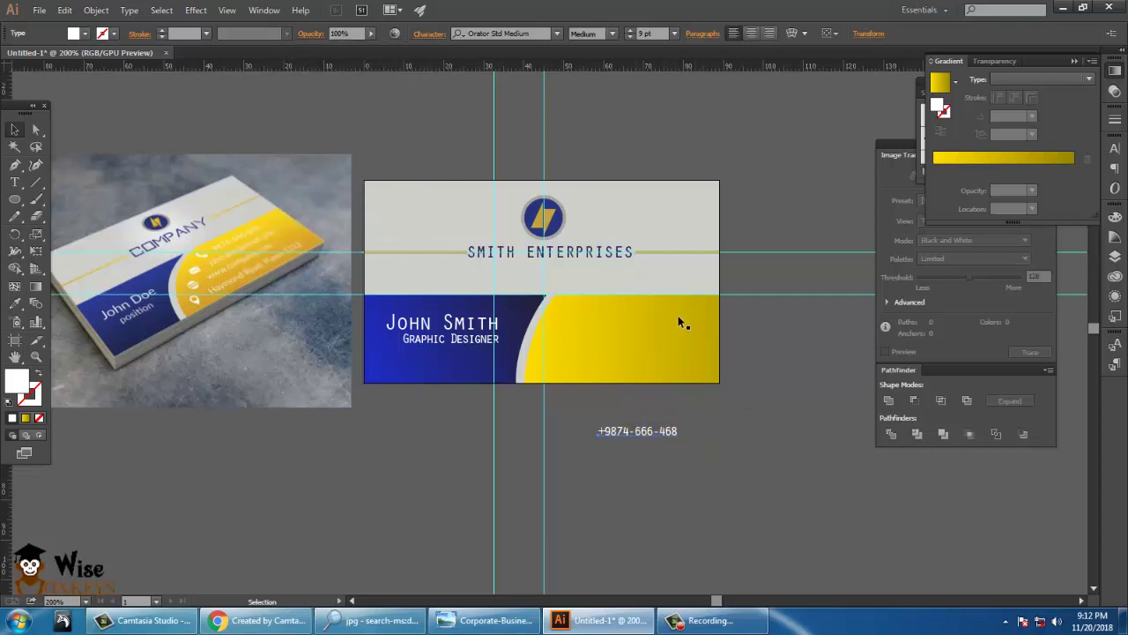
Place the phone number in the upper part of the yellow panel and scale it up to about 11.61 pt
{"action": "left_click_drag", "start_coordinate": [657, 439], "coordinate": [698, 312]}
{"action": "key", "text": "e"}
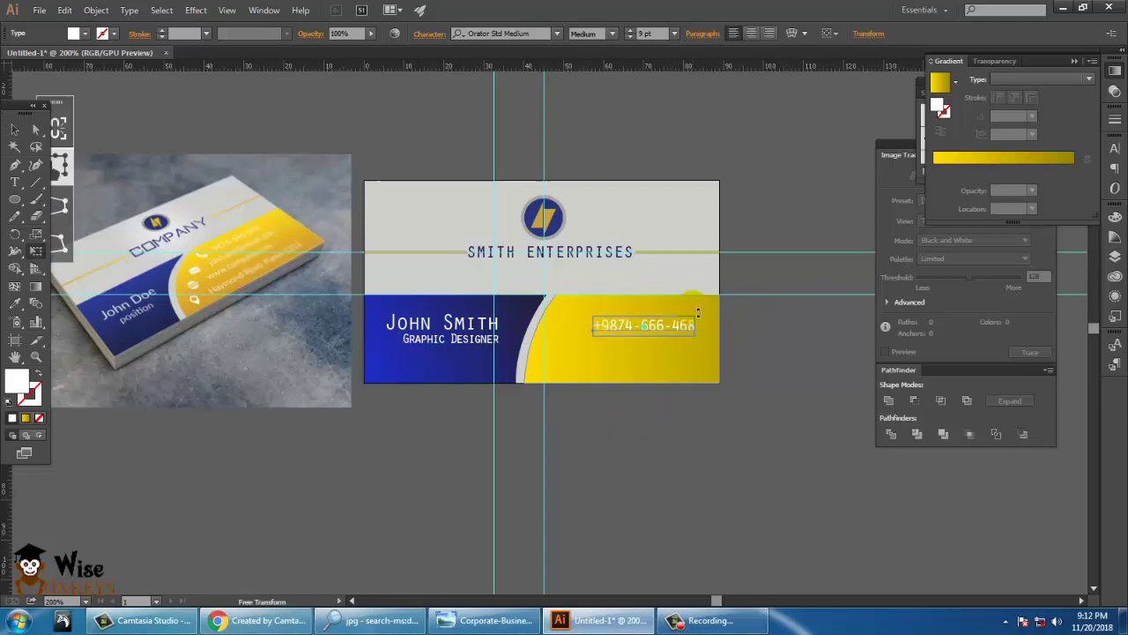
{"action": "left_click", "coordinate": [13, 131]}
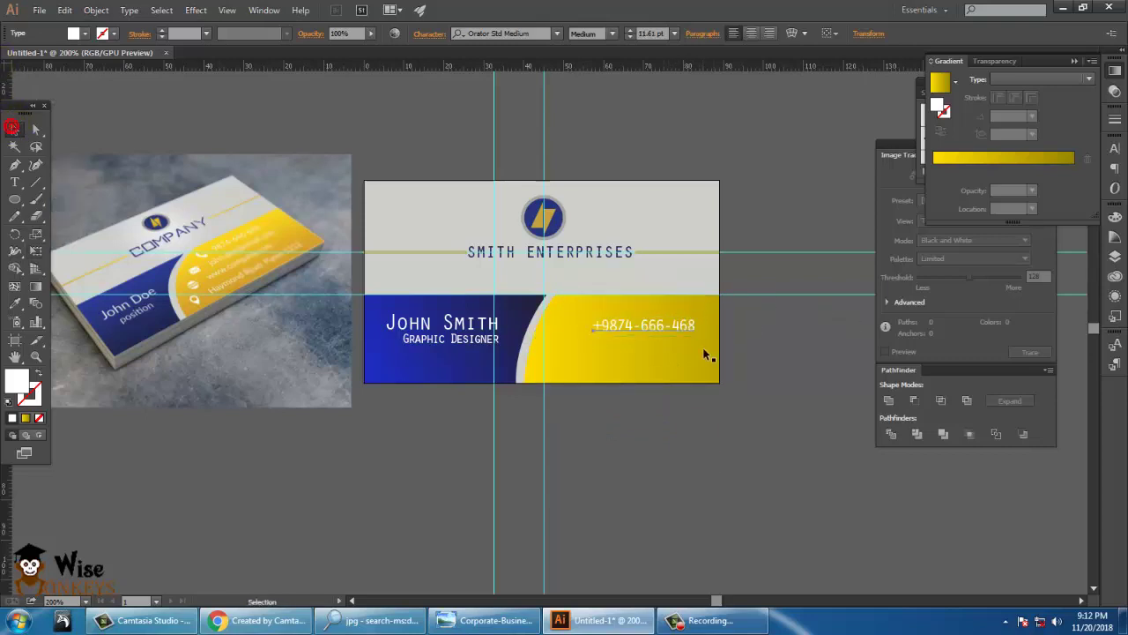
{"action": "left_click_drag", "start_coordinate": [686, 329], "coordinate": [688, 320]}
{"action": "left_click", "coordinate": [679, 458]}
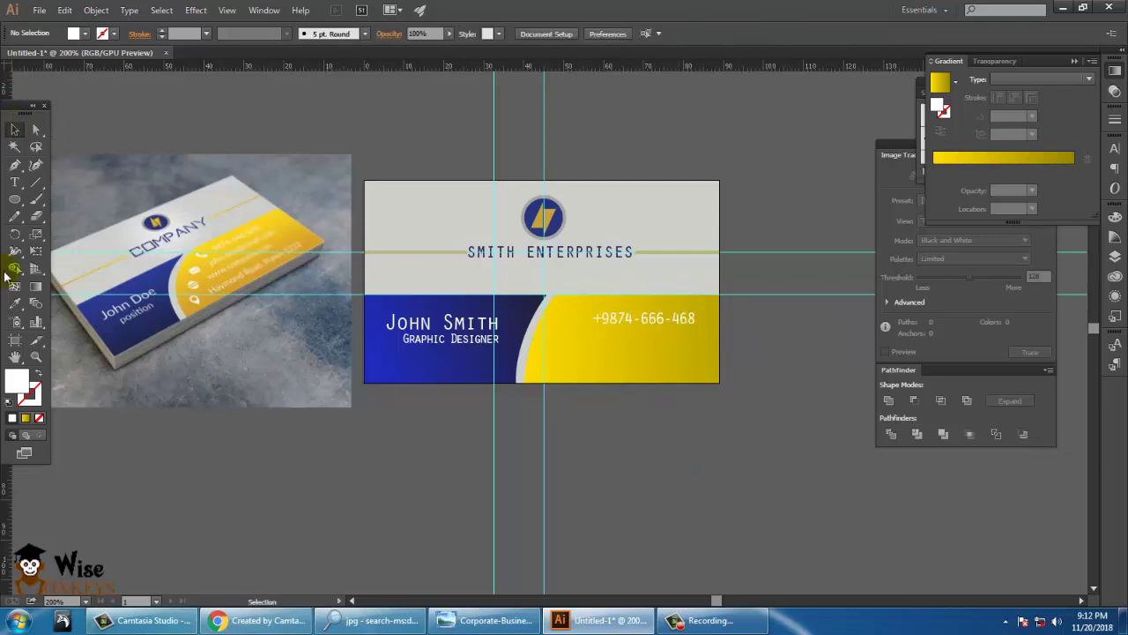
Add a text line with the contact's e-mail address below the card and loosen its tracking to -108
{"action": "left_click", "coordinate": [14, 182]}
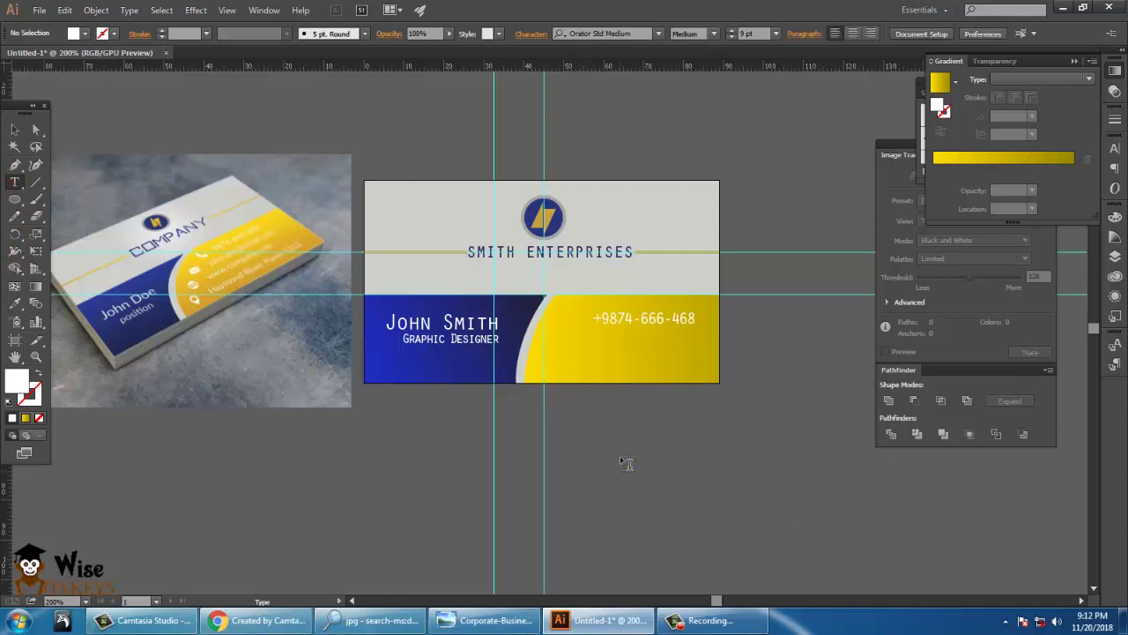
{"action": "left_click", "coordinate": [959, 565]}
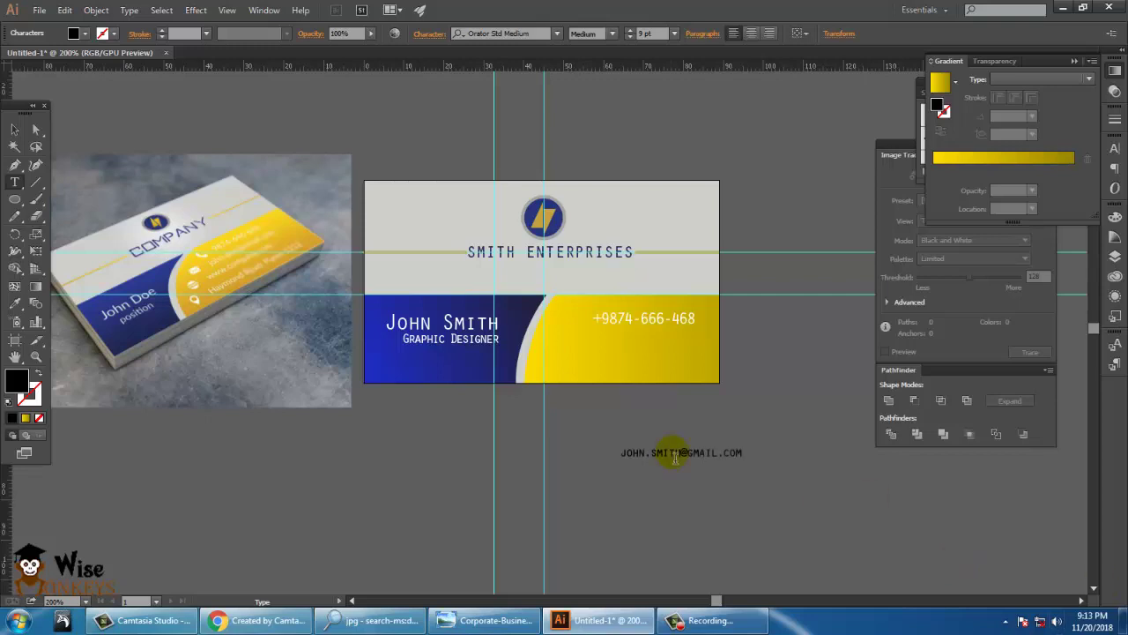
{"action": "left_click", "coordinate": [15, 128]}
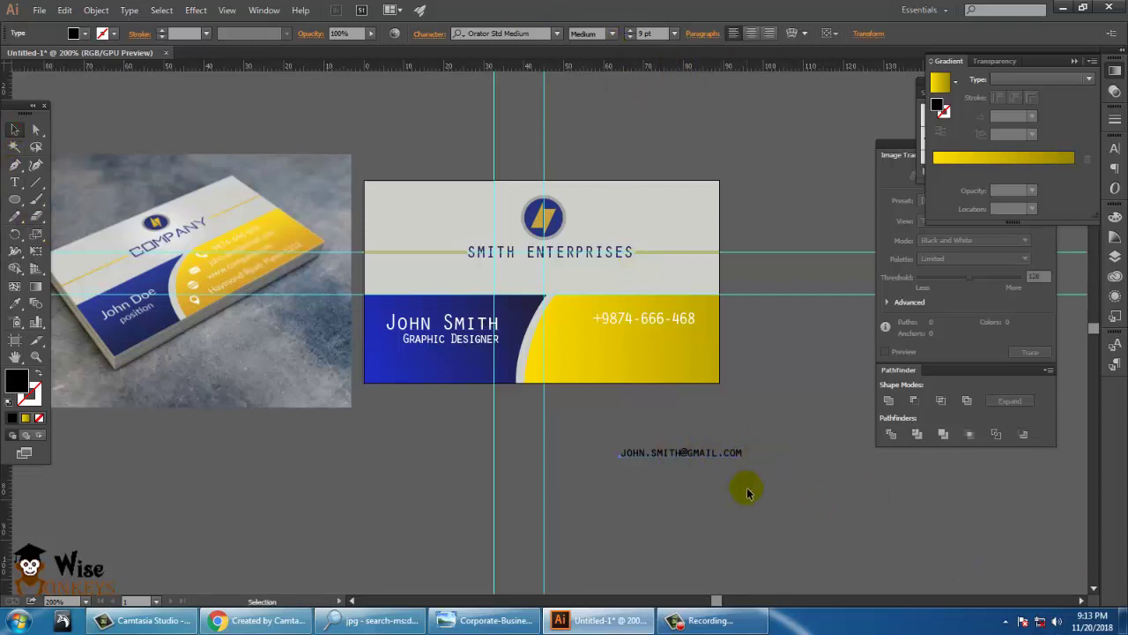
{"action": "left_click", "coordinate": [430, 36]}
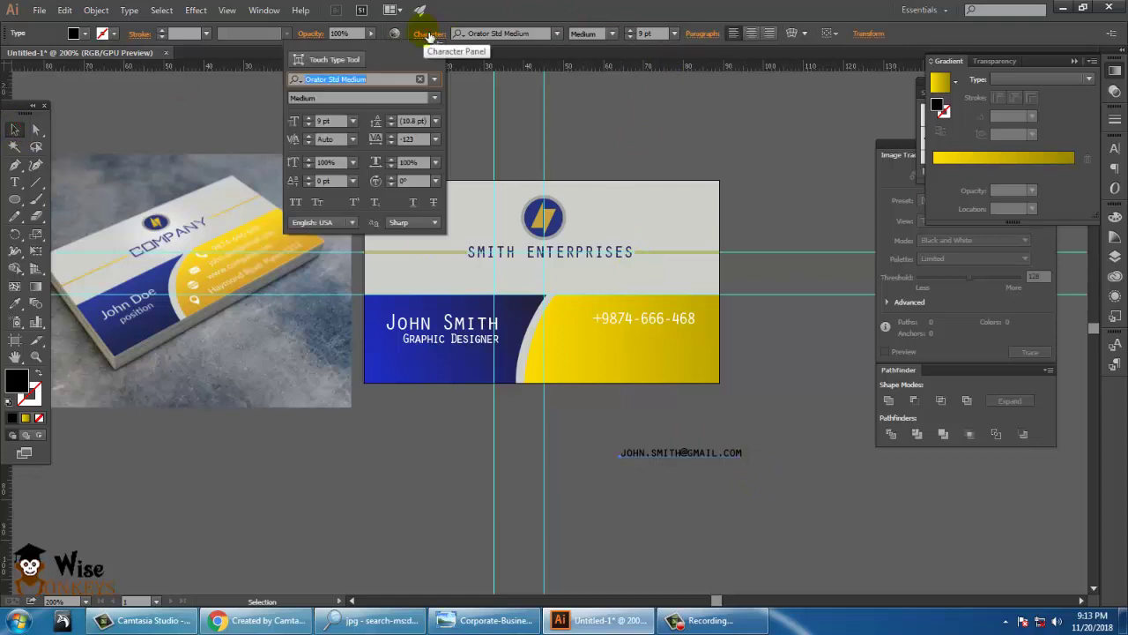
{"action": "left_click", "coordinate": [390, 138]}
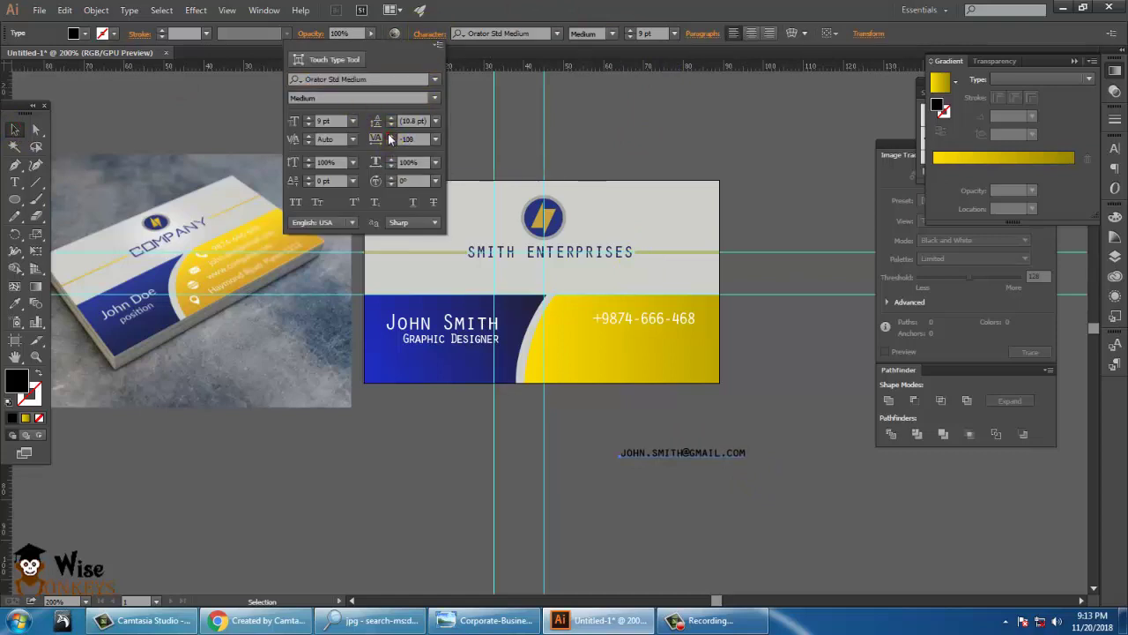
{"action": "left_click", "coordinate": [16, 132]}
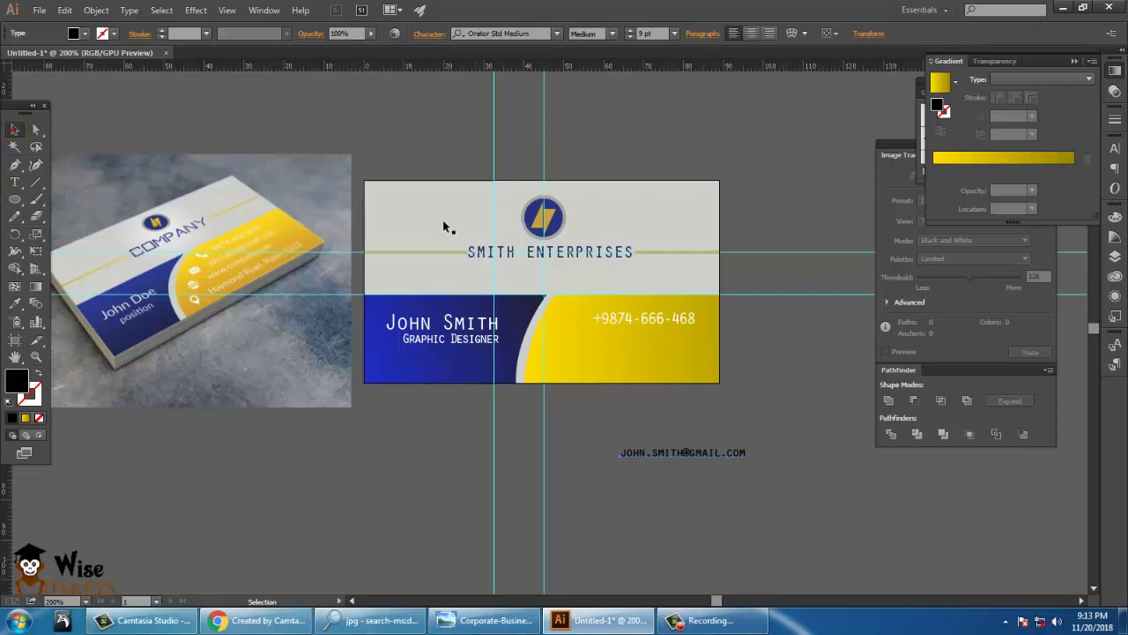
Colour the e-mail line white and place it on the yellow panel directly under the phone number
{"action": "double_click", "coordinate": [16, 379]}
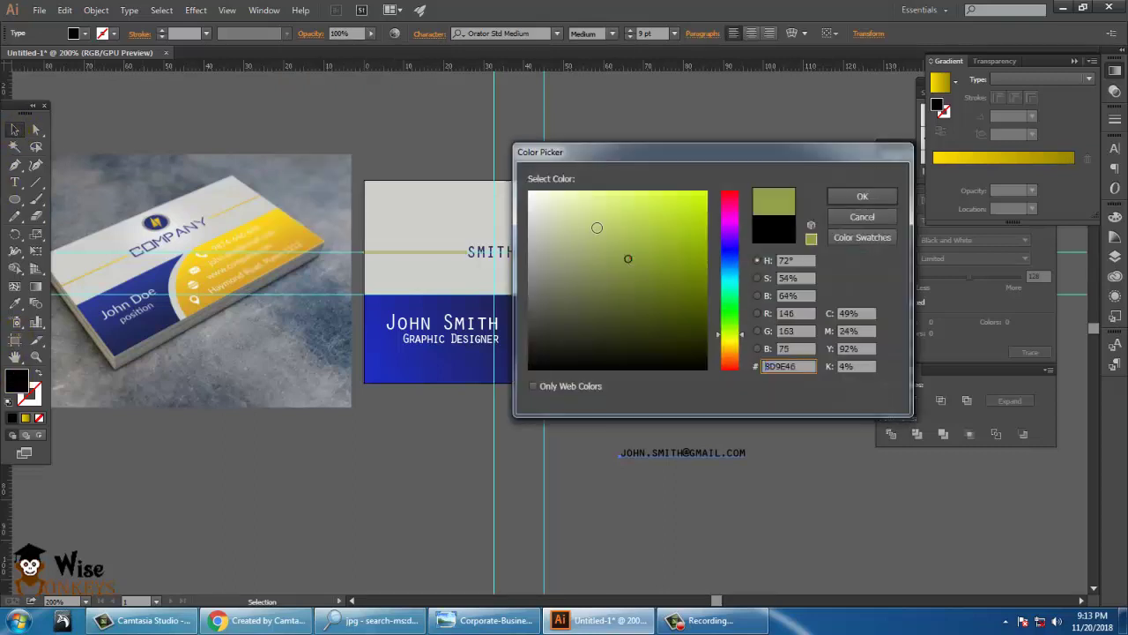
{"action": "left_click", "coordinate": [862, 195]}
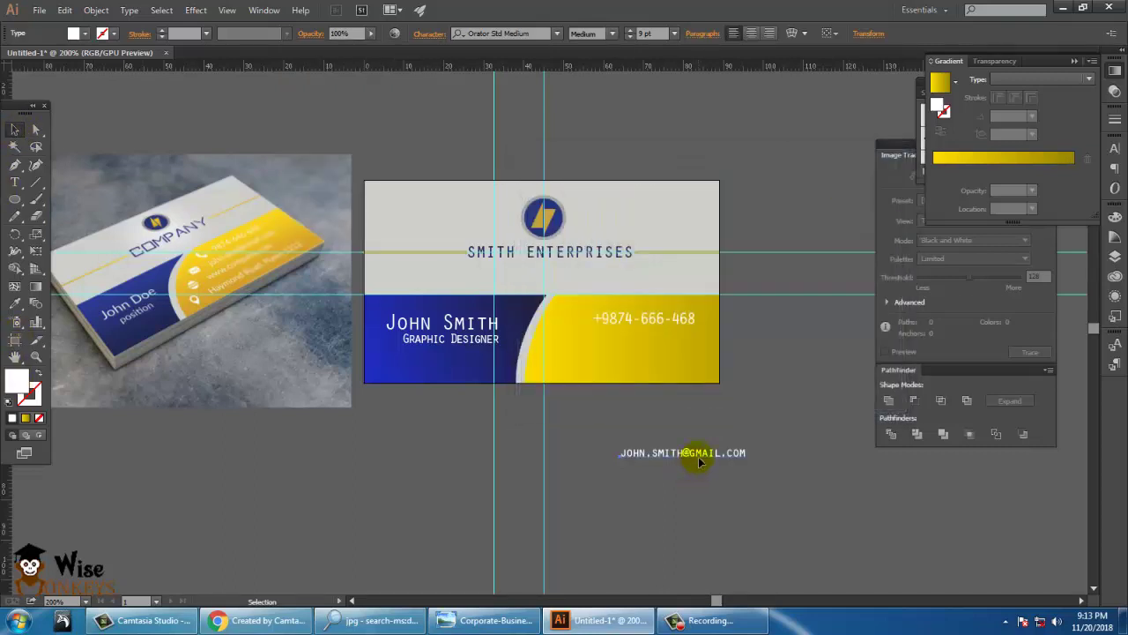
{"action": "left_click_drag", "start_coordinate": [698, 454], "coordinate": [650, 336]}
{"action": "left_click", "coordinate": [698, 443]}
{"action": "left_click", "coordinate": [680, 338]}
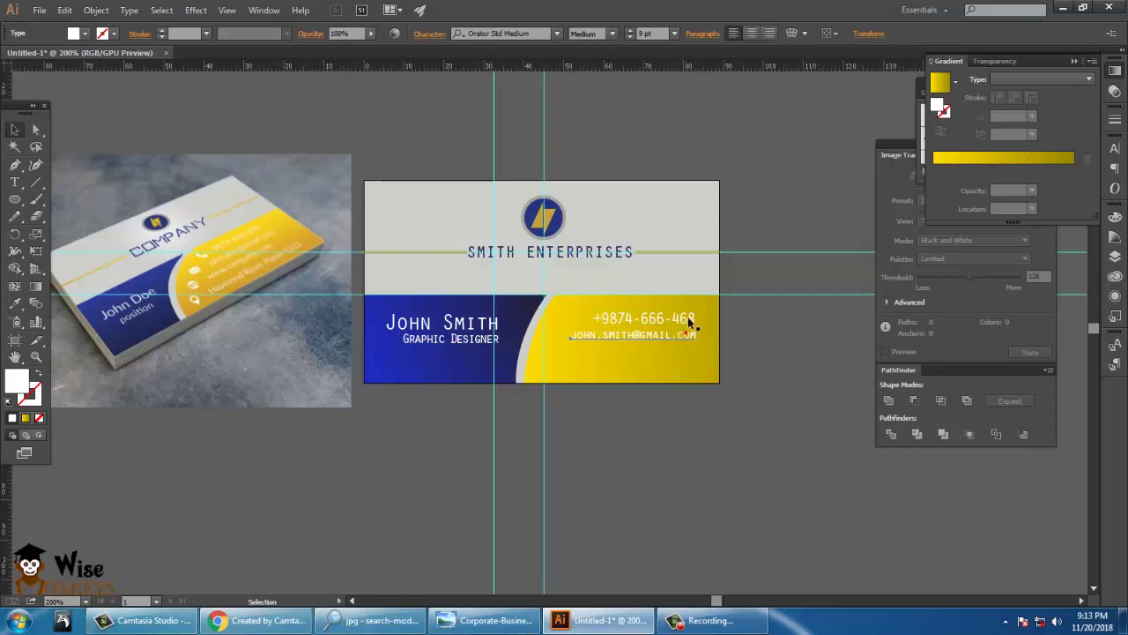
Set the e-mail line's font size to 11.61 pt and shift it left until its end lines up with the phone number
{"action": "left_click", "coordinate": [690, 320]}
{"action": "left_click", "coordinate": [645, 33]}
{"action": "type", "text": "11"}
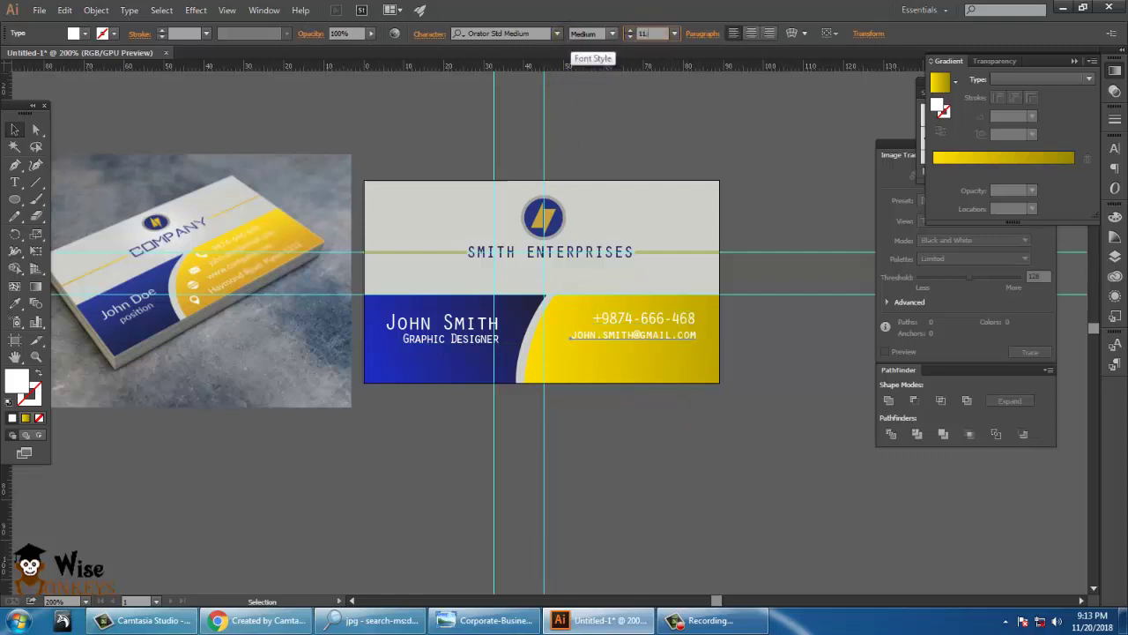
{"action": "type", "text": ".61"}
{"action": "key", "text": "Return"}
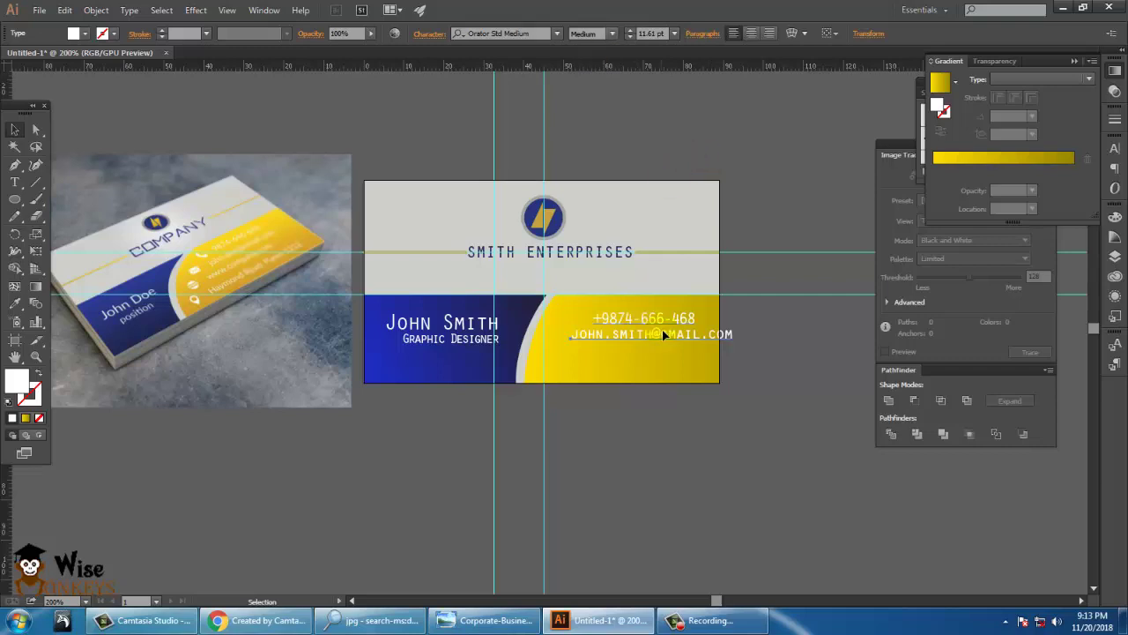
{"action": "left_click_drag", "start_coordinate": [662, 330], "coordinate": [624, 335]}
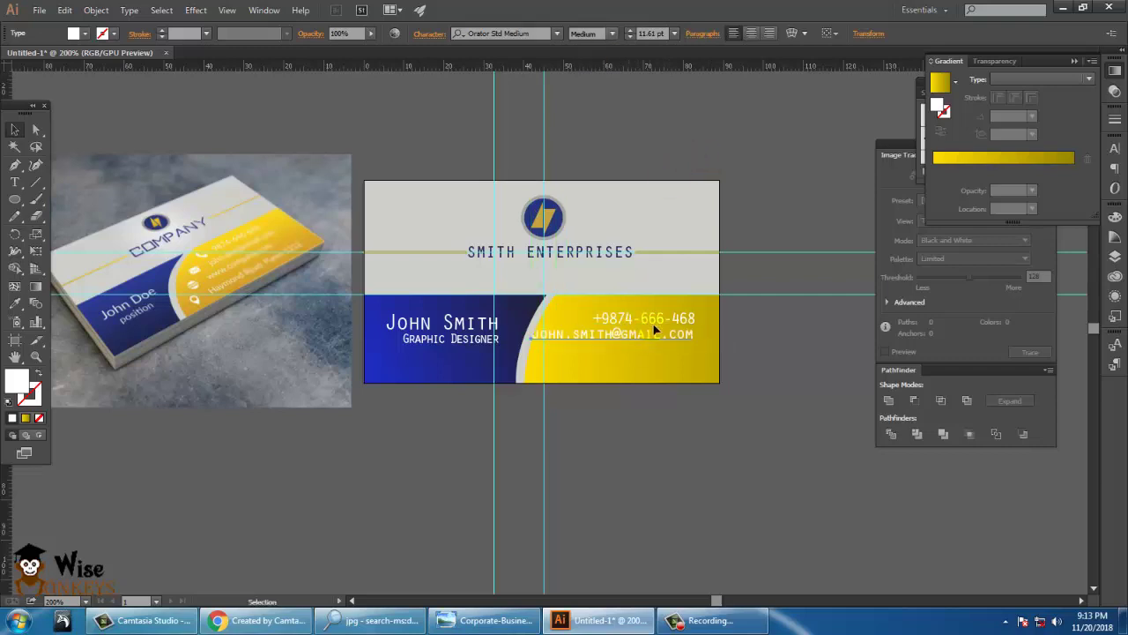
Shift the phone number and e-mail lines together to the right, close to the card's right edge
{"action": "left_click", "coordinate": [676, 322]}
{"action": "left_click", "coordinate": [676, 334], "text": "shift"}
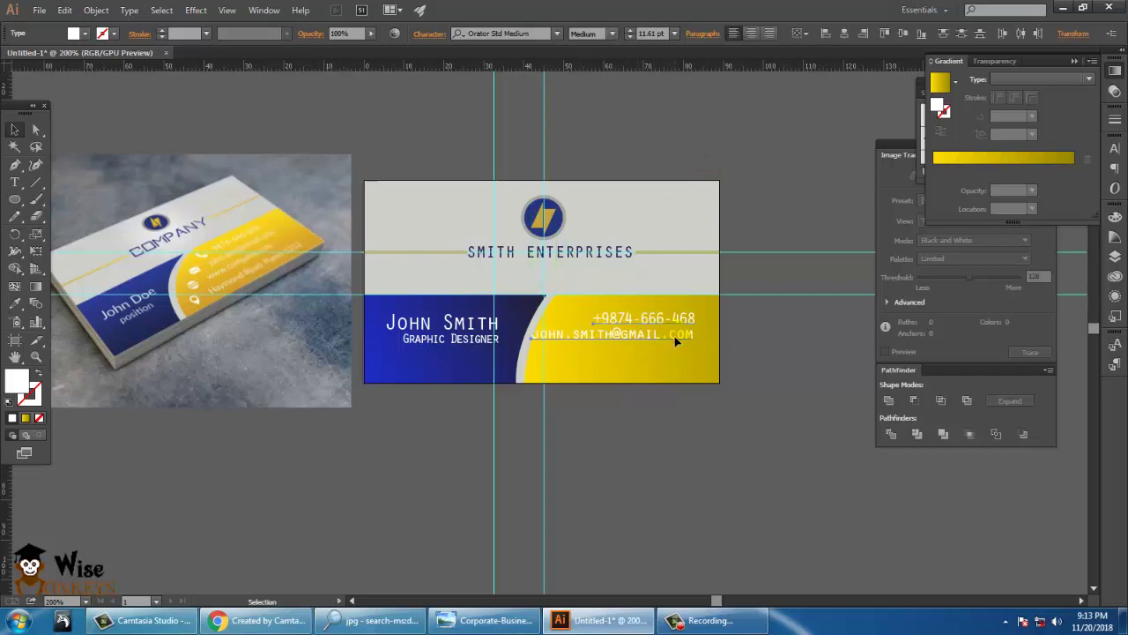
{"action": "key", "text": "Right"}
{"action": "key", "text": "Right"}
{"action": "key", "text": "Right"}
{"action": "key", "text": "Right"}
{"action": "key", "text": "Right"}
{"action": "key", "text": "Right"}
{"action": "key", "text": "Right"}
{"action": "key", "text": "Right"}
{"action": "key", "text": "Right"}
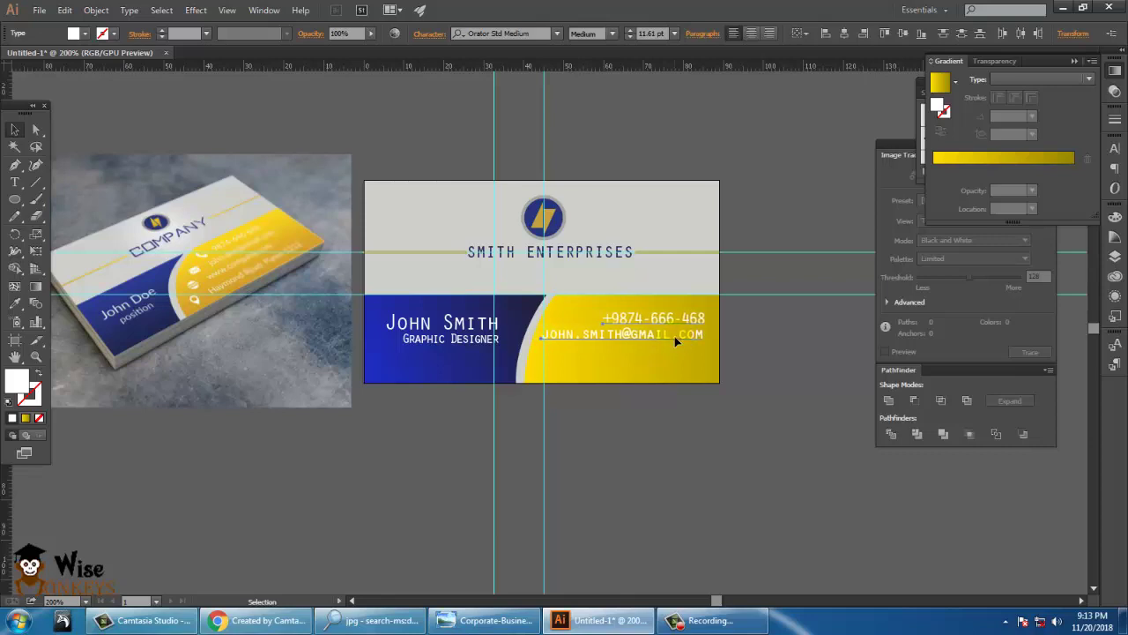
{"action": "left_click", "coordinate": [716, 439]}
Nudge the e-mail line slightly right to align its end with the phone number, and slightly down for more spacing
{"action": "left_click", "coordinate": [702, 340]}
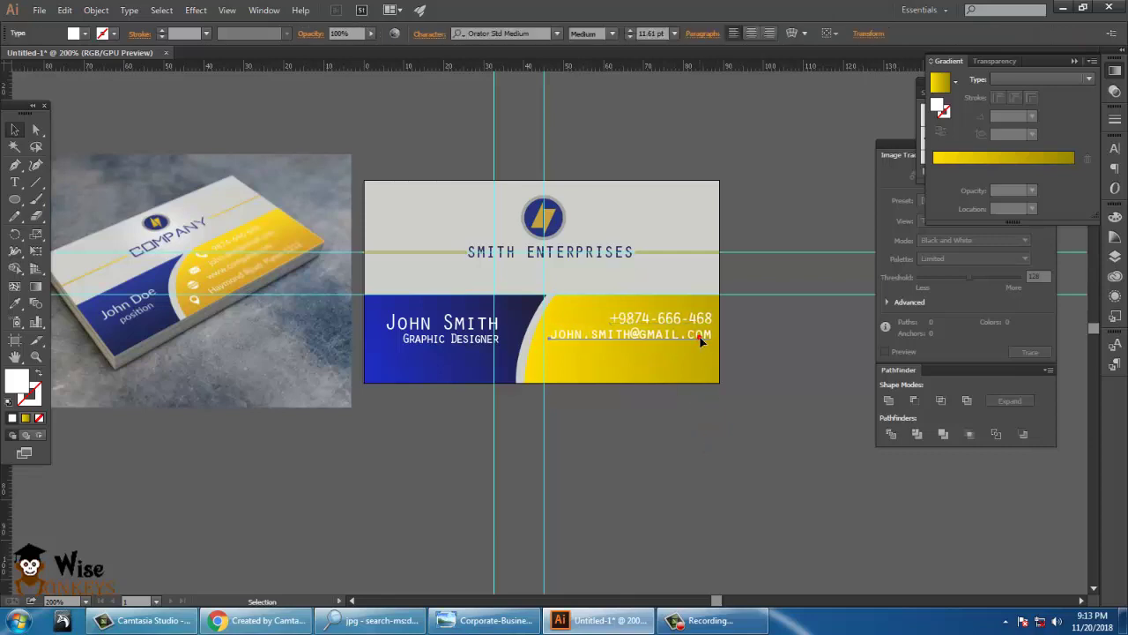
{"action": "key", "text": "Right"}
{"action": "key", "text": "Right"}
{"action": "left_click", "coordinate": [673, 422]}
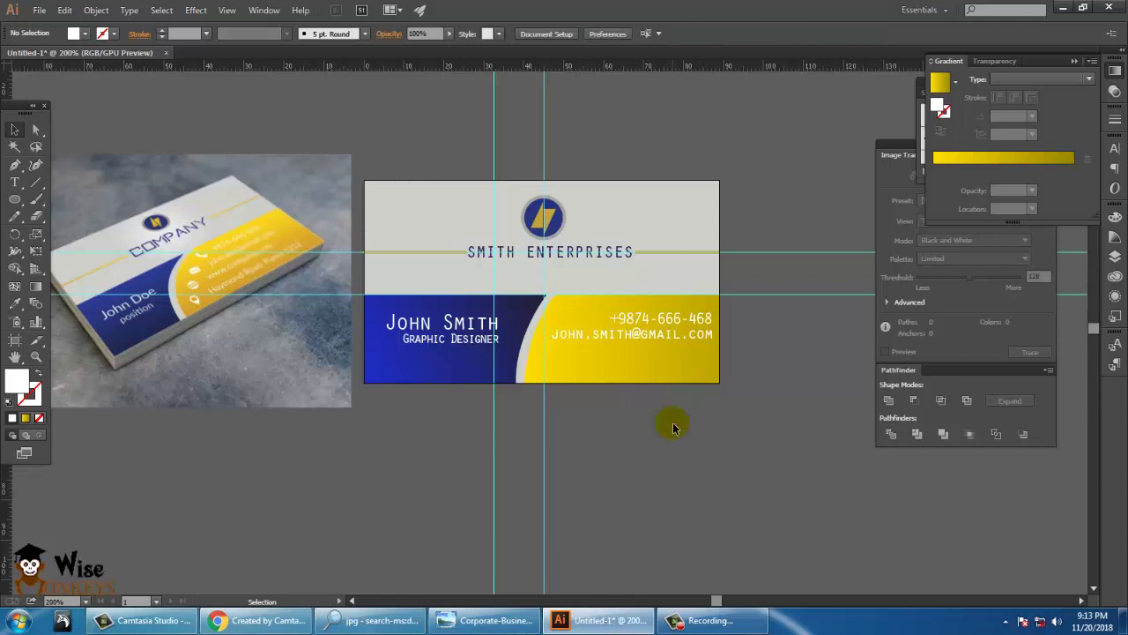
{"action": "left_click", "coordinate": [654, 339]}
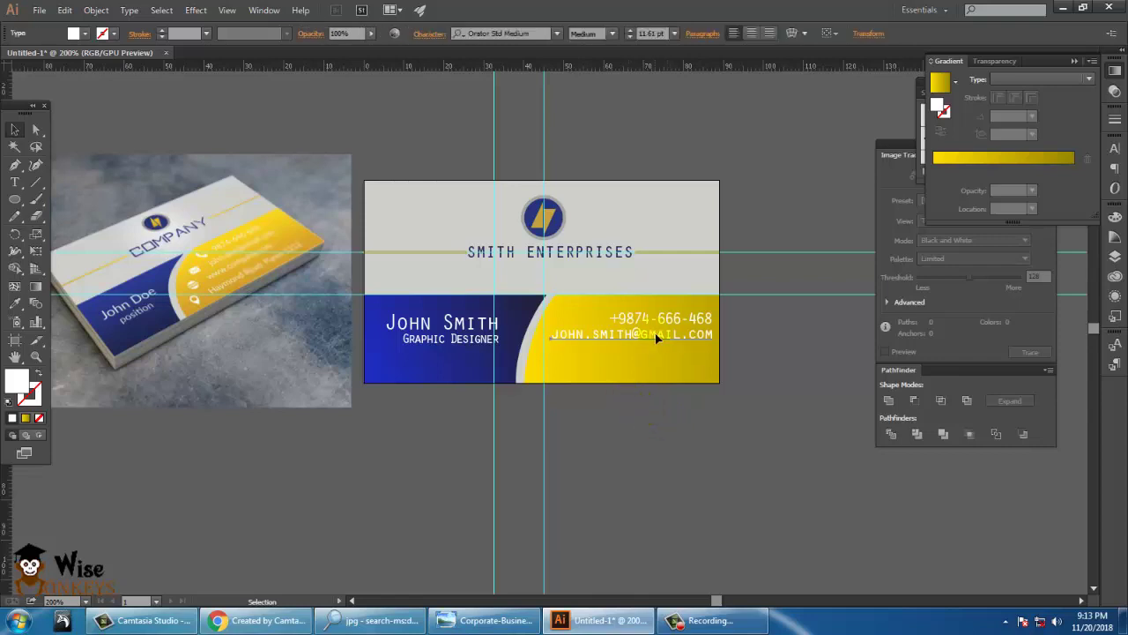
{"action": "key", "text": "Down"}
{"action": "key", "text": "ctrl+v"}
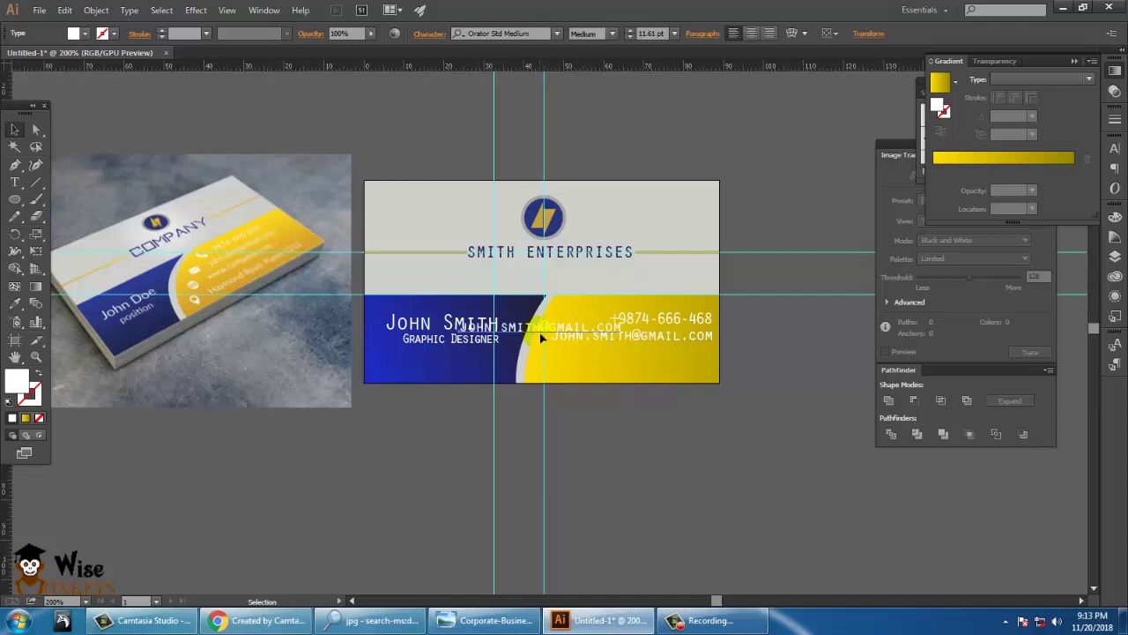
{"action": "left_click_drag", "start_coordinate": [538, 330], "coordinate": [630, 353]}
{"action": "left_click", "coordinate": [16, 183]}
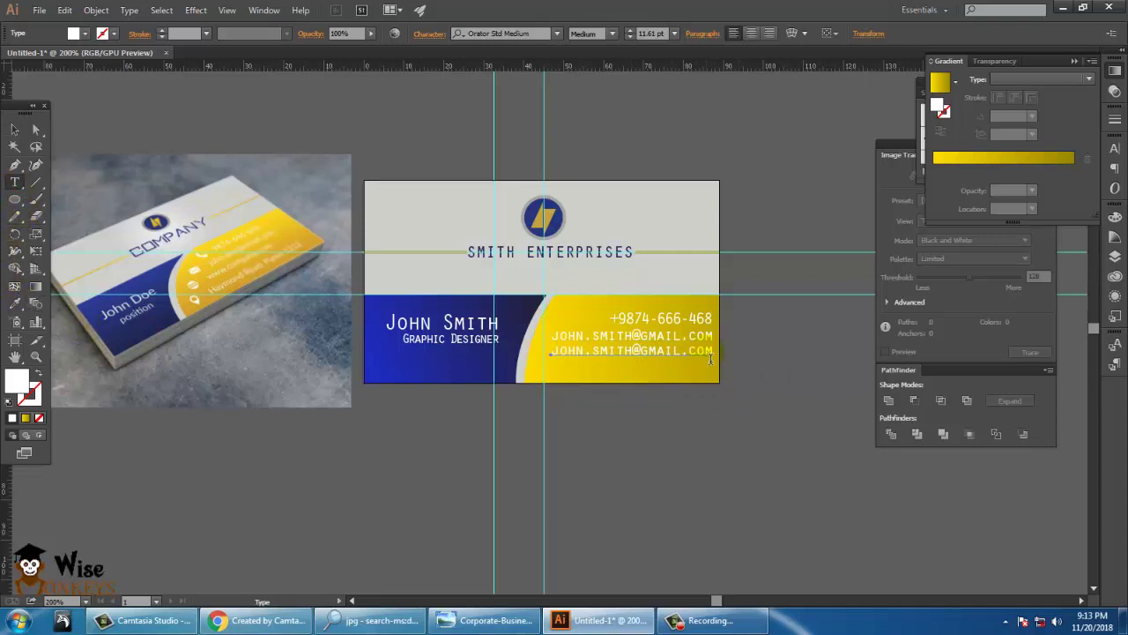
{"action": "left_click_drag", "start_coordinate": [713, 352], "coordinate": [555, 352]}
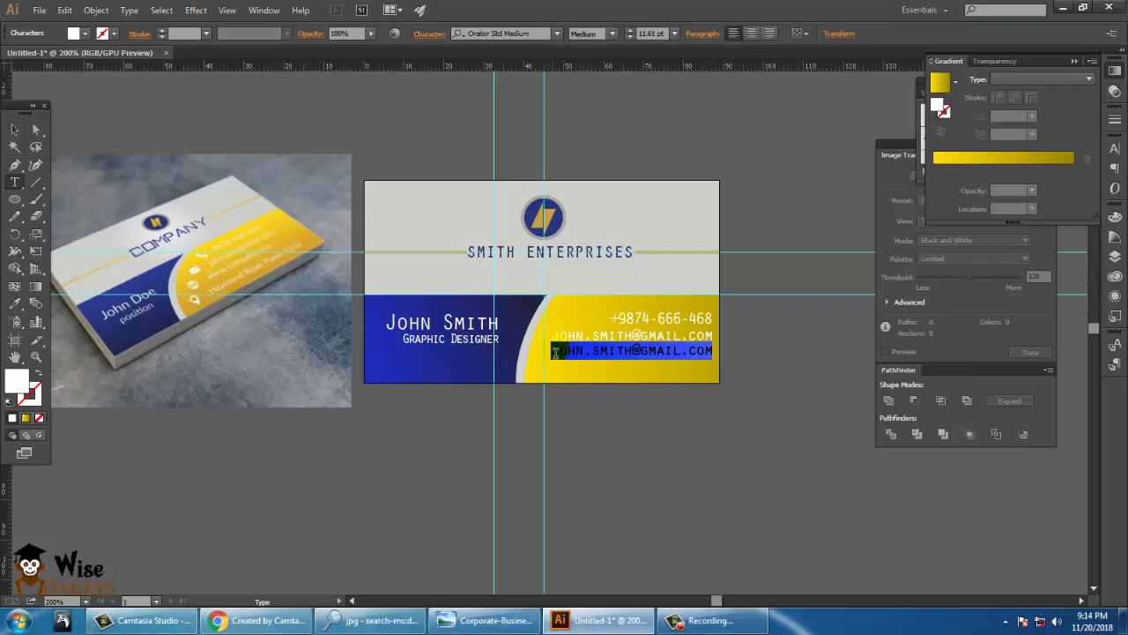
{"action": "key", "text": "BackSpace"}
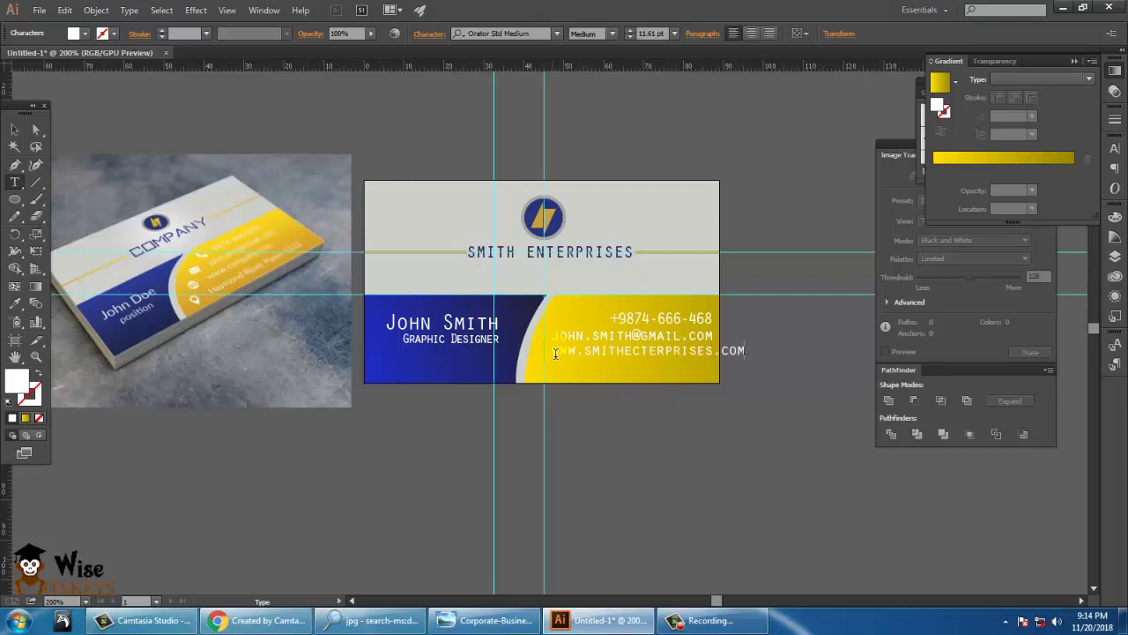
Shift the website line left until its end aligns with the e-mail line, and nudge it slightly lower
{"action": "left_click", "coordinate": [14, 129]}
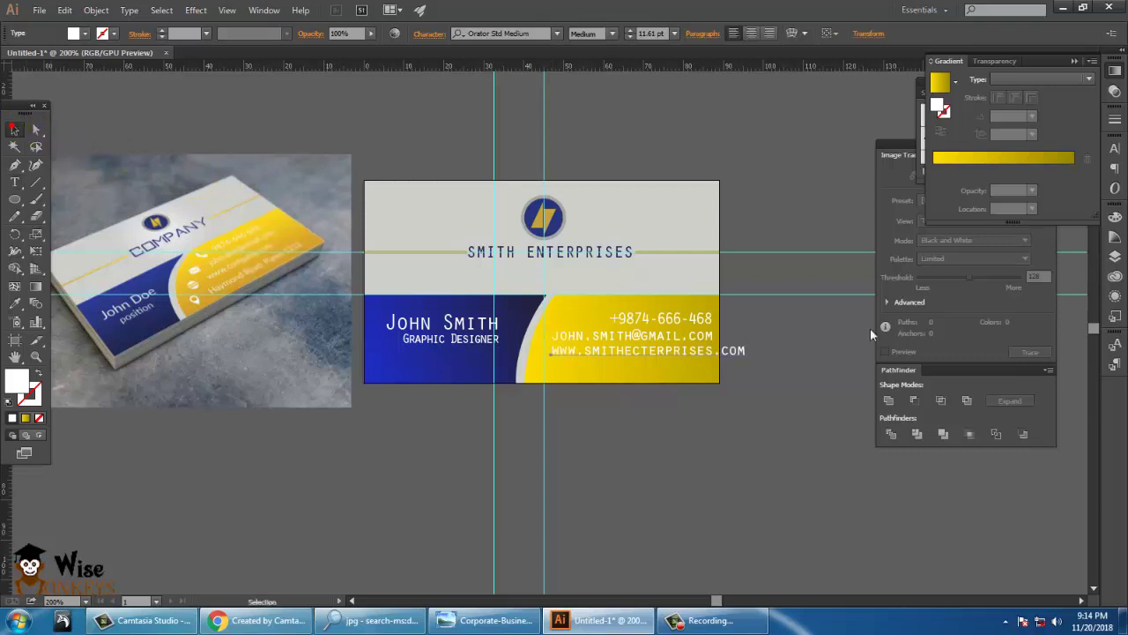
{"action": "key", "text": "Left"}
{"action": "key", "text": "Left"}
{"action": "key", "text": "Left"}
{"action": "key", "text": "Left"}
{"action": "key", "text": "Left"}
{"action": "key", "text": "Left"}
{"action": "key", "text": "Left"}
{"action": "key", "text": "Left"}
{"action": "key", "text": "Left"}
{"action": "key", "text": "Left"}
{"action": "key", "text": "Left"}
{"action": "key", "text": "Left"}
{"action": "key", "text": "Left"}
{"action": "key", "text": "Left"}
{"action": "key", "text": "Left"}
{"action": "key", "text": "Left"}
{"action": "key", "text": "Left"}
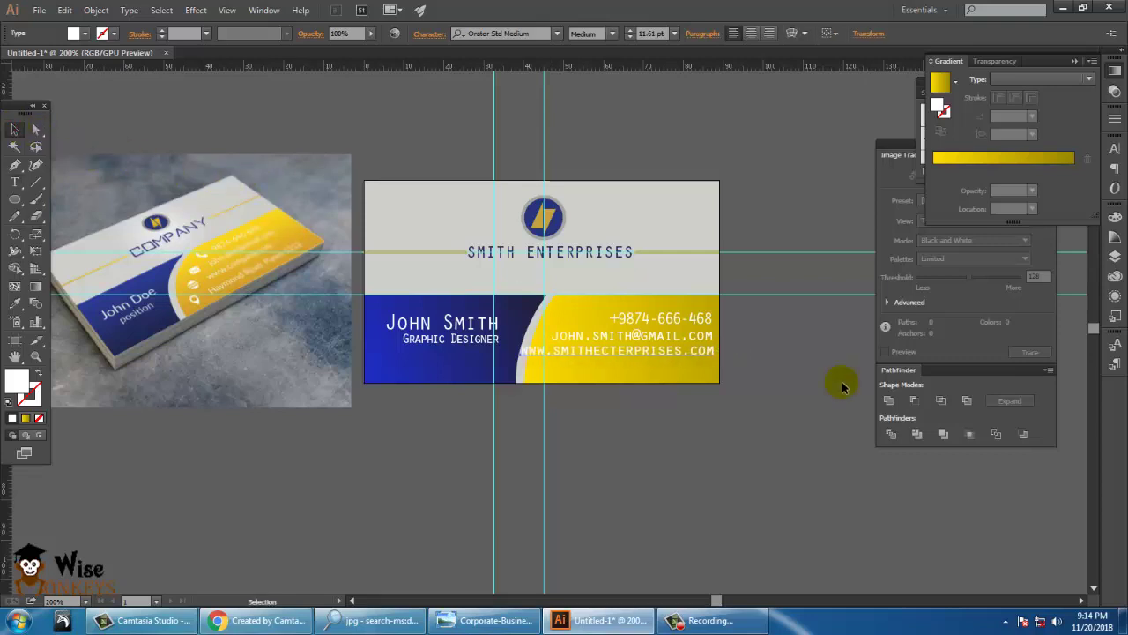
{"action": "key", "text": "Down"}
{"action": "key", "text": "Down"}
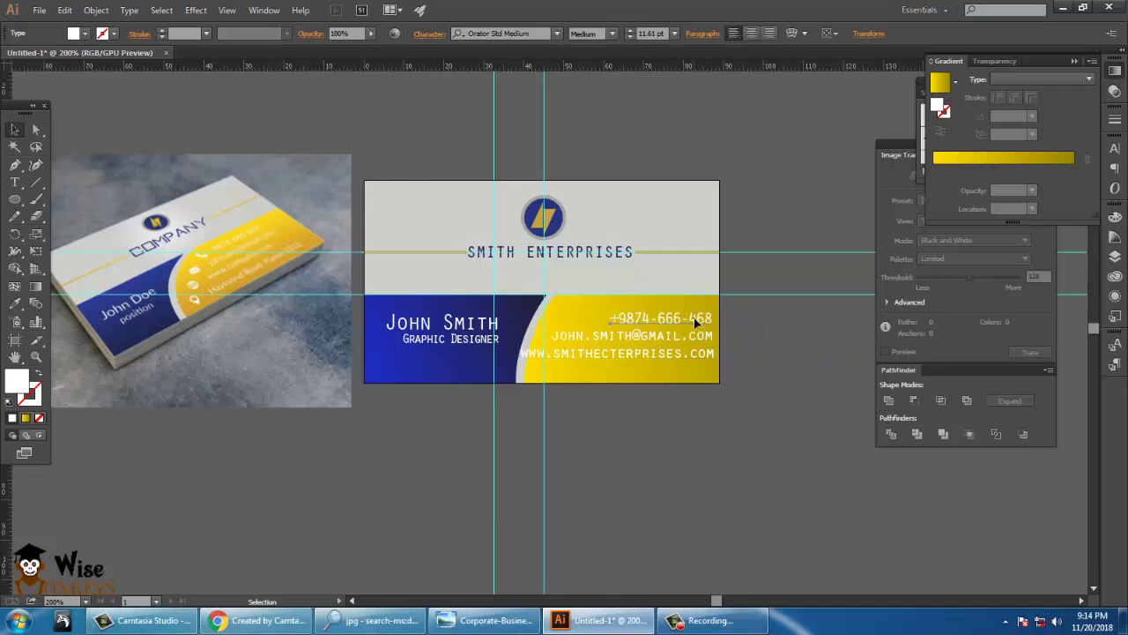
Scale down the phone, e-mail and website lines together to about 10.33 pt
{"action": "left_click", "coordinate": [702, 354], "text": "shift"}
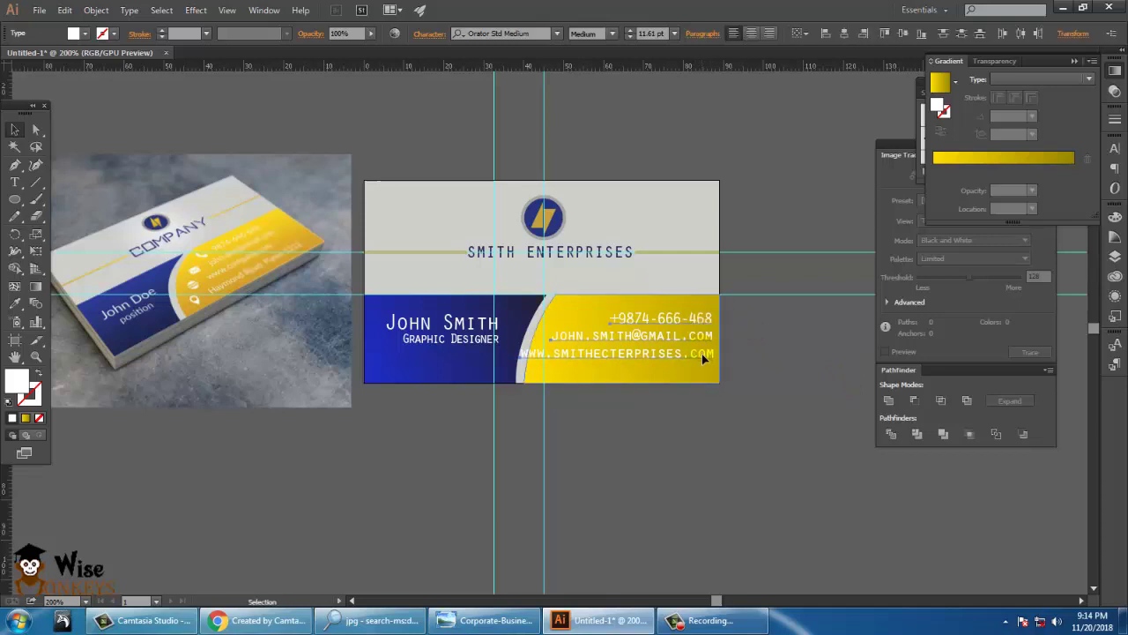
{"action": "key", "text": "e"}
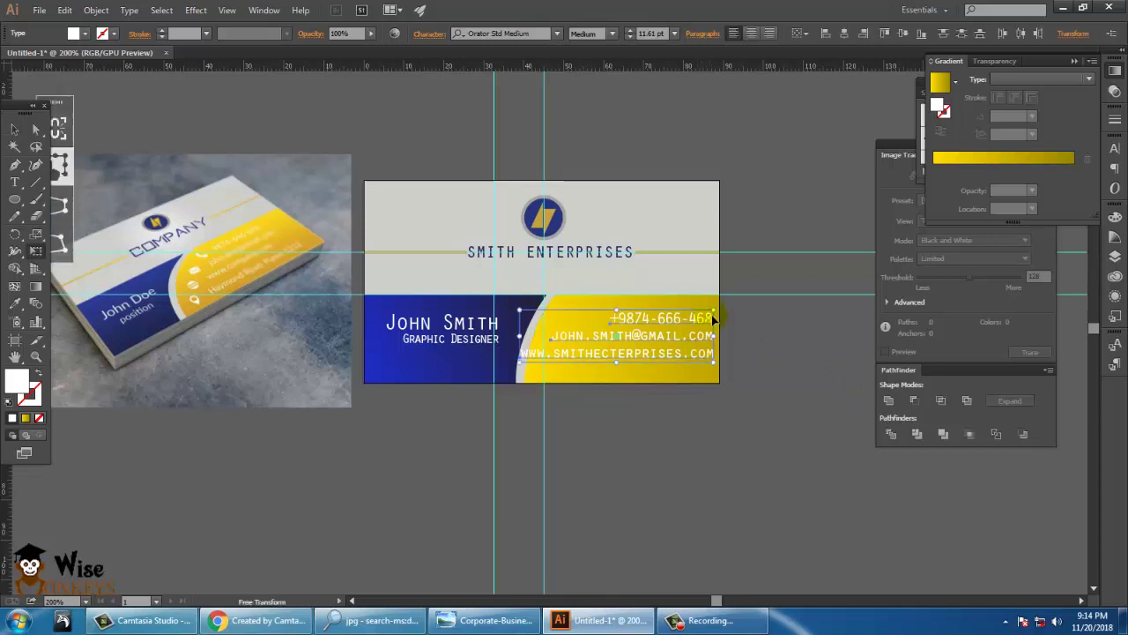
{"action": "left_click_drag", "start_coordinate": [719, 316], "coordinate": [710, 323]}
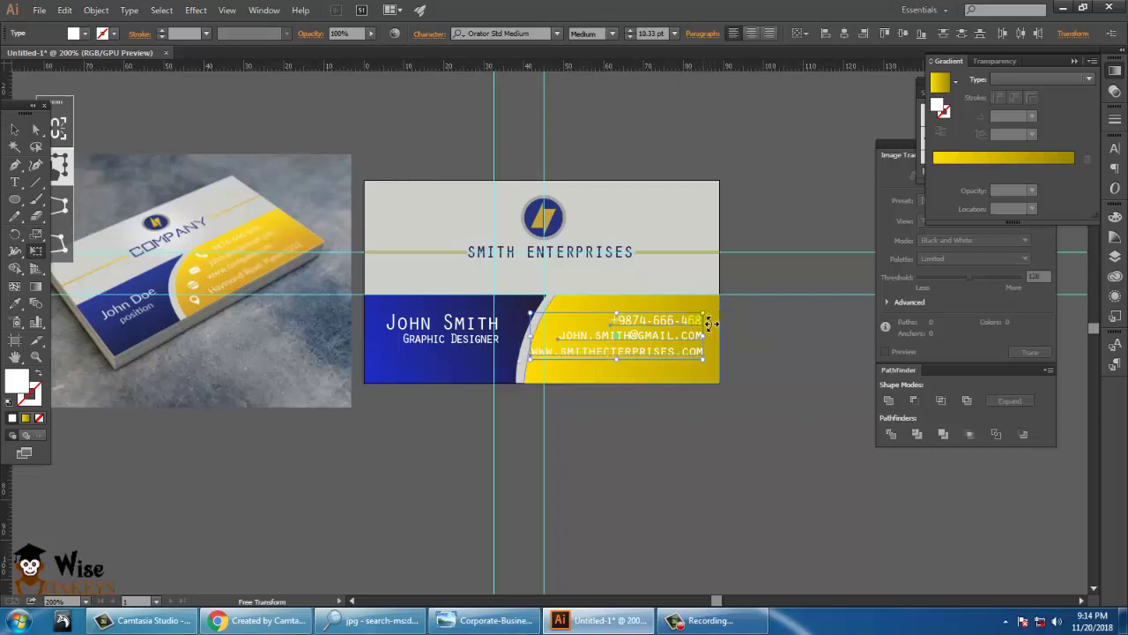
Nudge the three contact lines together right toward the card's edge and slightly down, and deselect them
{"action": "key", "text": "Right"}
{"action": "key", "text": "Right"}
{"action": "key", "text": "Right"}
{"action": "key", "text": "Right"}
{"action": "key", "text": "Right"}
{"action": "key", "text": "Right"}
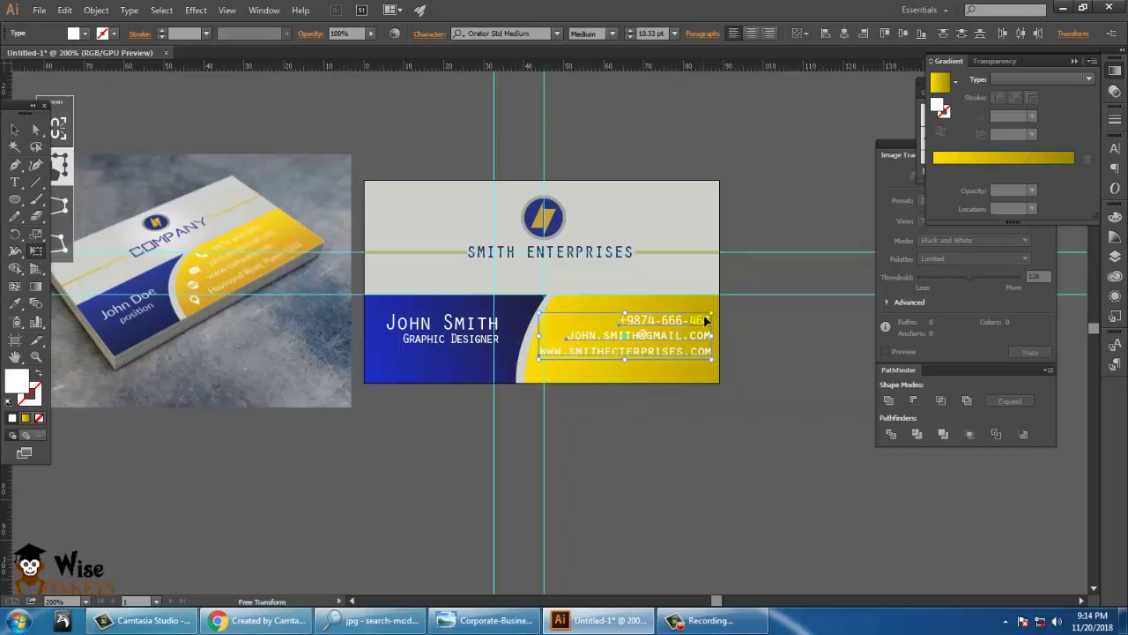
{"action": "key", "text": "Down"}
{"action": "key", "text": "Down"}
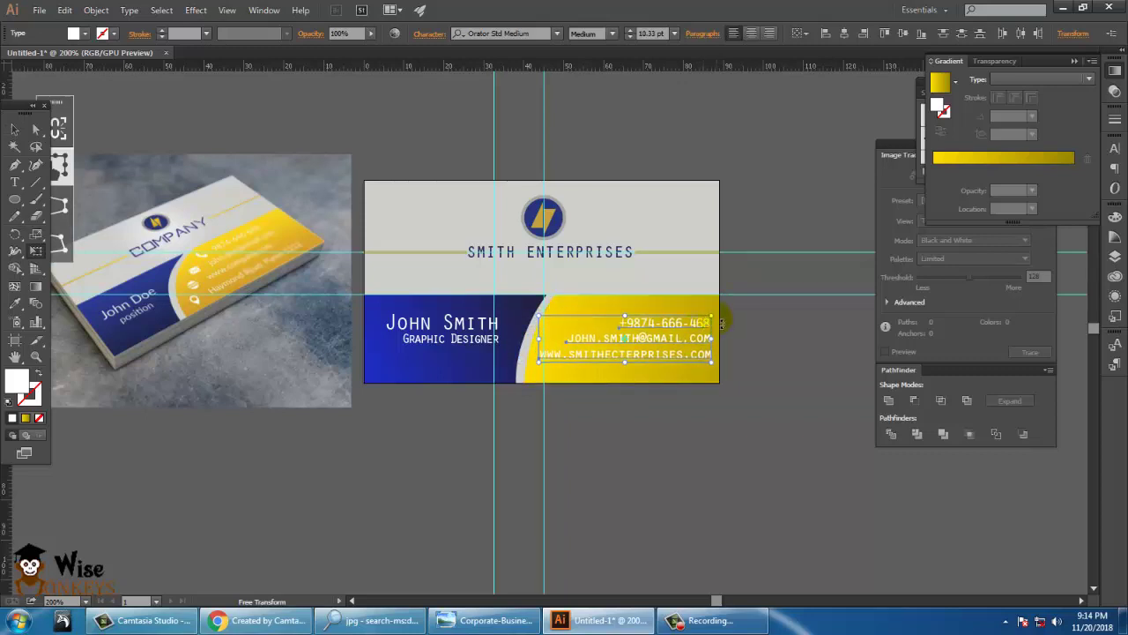
{"action": "left_click", "coordinate": [14, 128]}
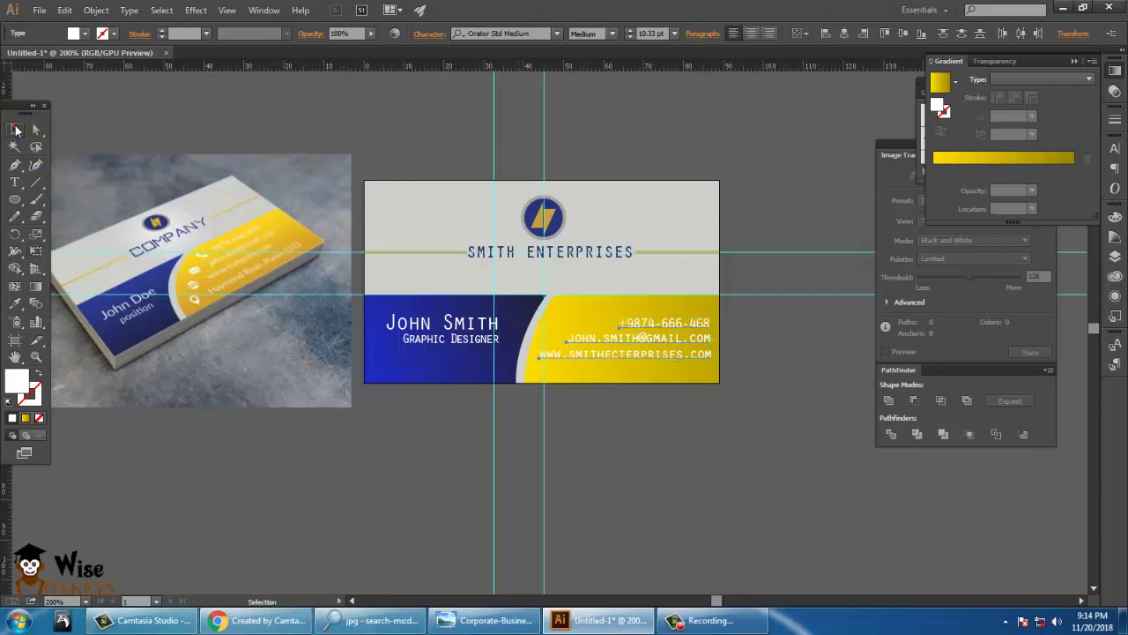
{"action": "left_click", "coordinate": [718, 161]}
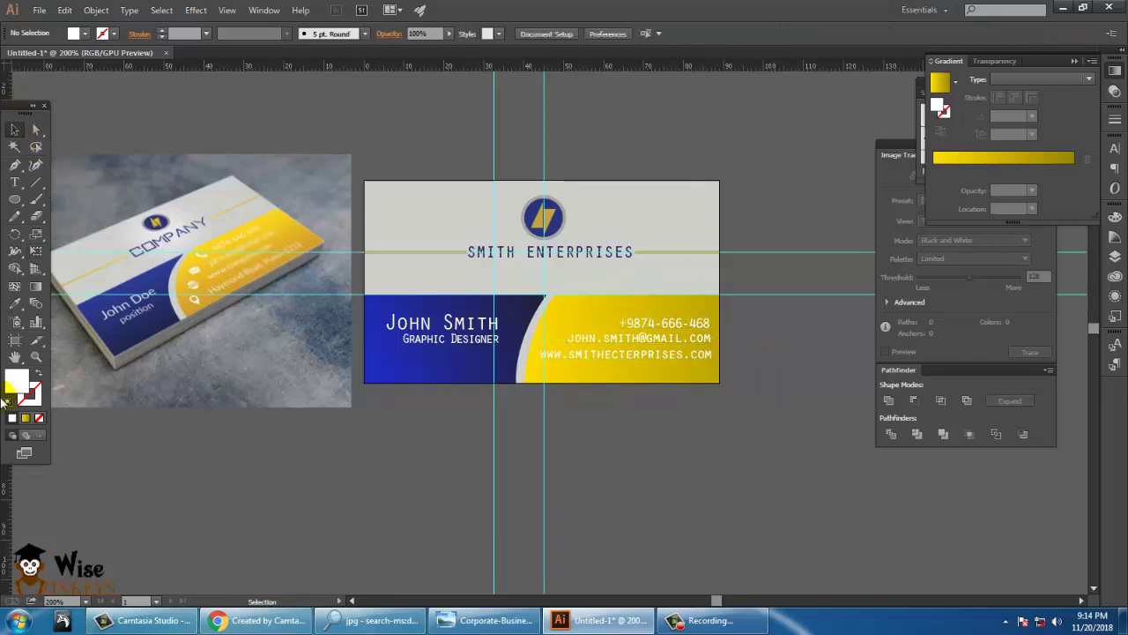
Place a vertical guide at the right end of the contact lines, and hide all guides
{"action": "left_click_drag", "start_coordinate": [7, 529], "coordinate": [710, 491]}
{"action": "left_click", "coordinate": [226, 10]}
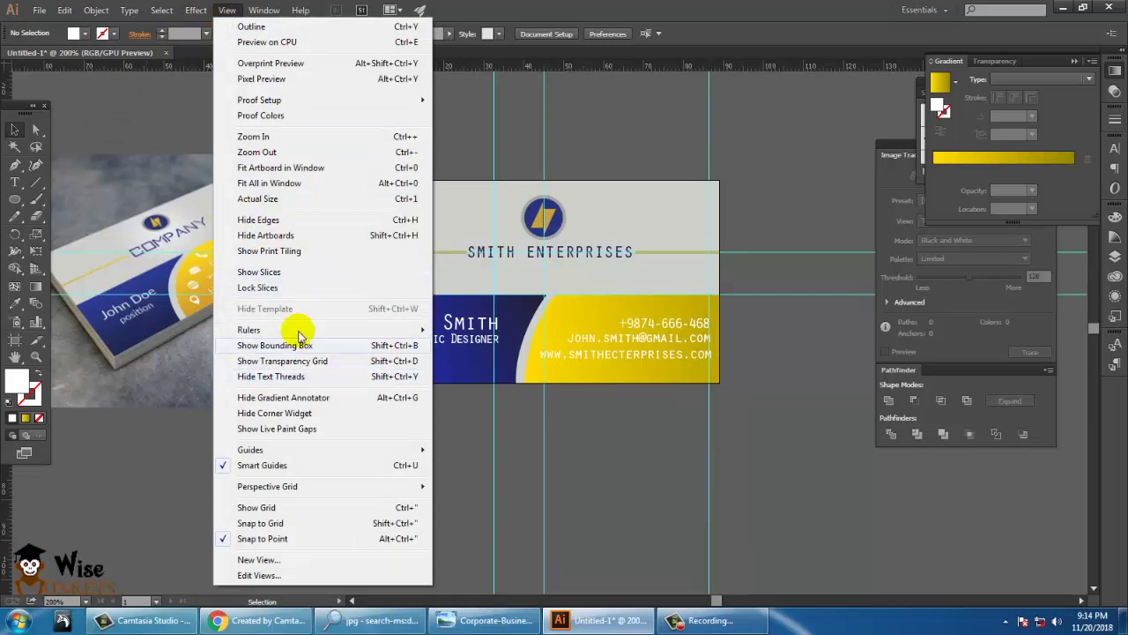
{"action": "mouse_move", "coordinate": [292, 329]}
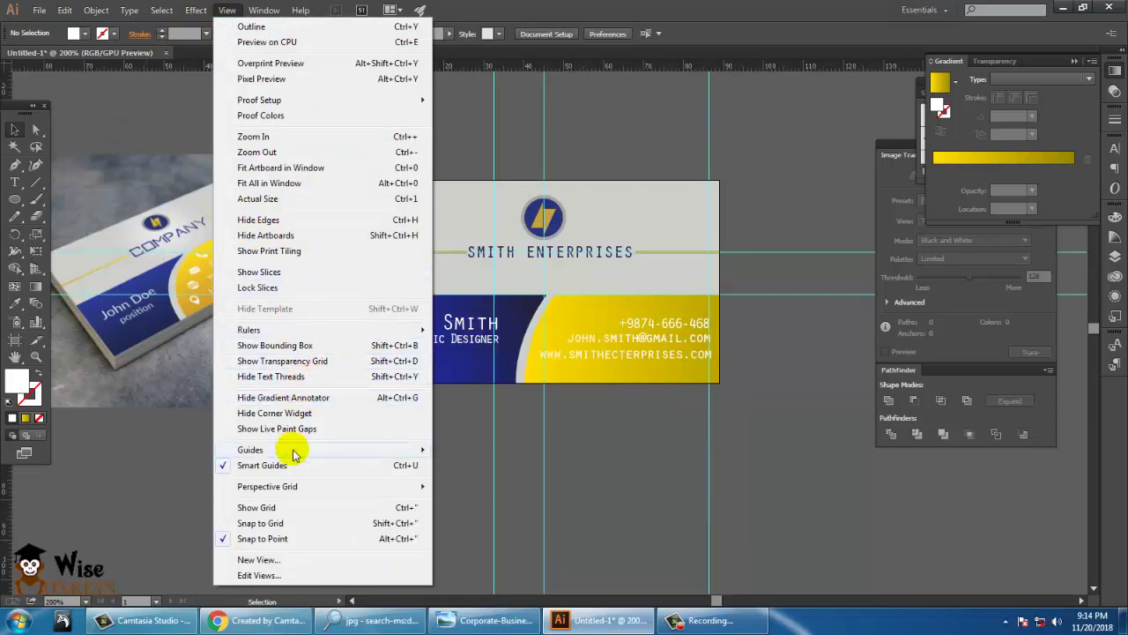
{"action": "mouse_move", "coordinate": [291, 450]}
{"action": "left_click", "coordinate": [499, 450]}
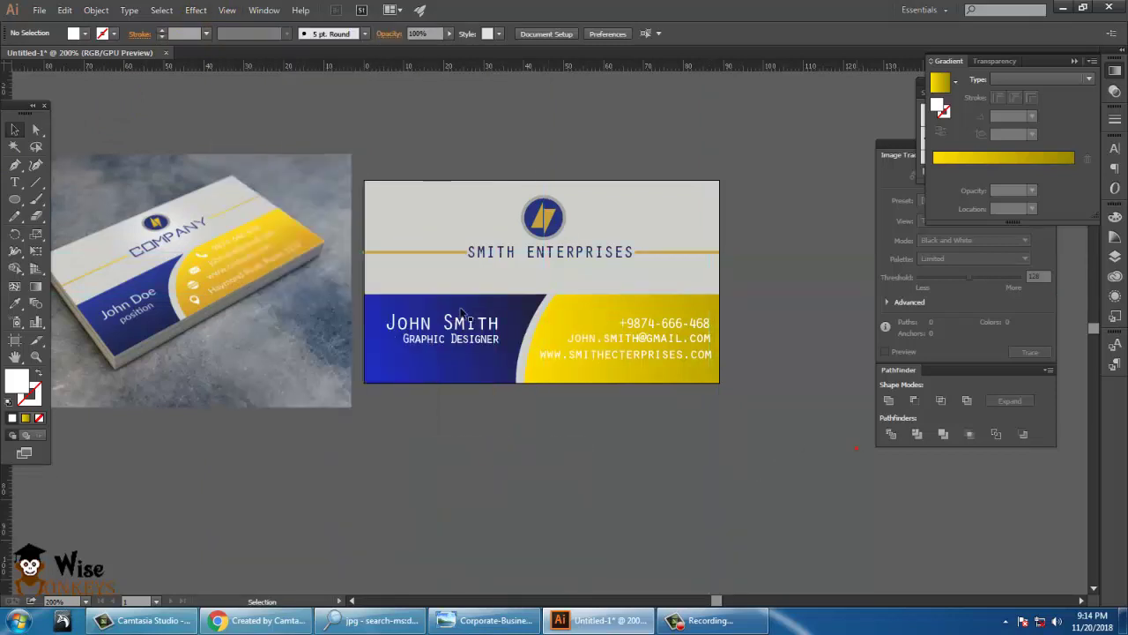
Nudge the gold line left of the company name slightly left so it starts at the card's edge
{"action": "left_click", "coordinate": [362, 254]}
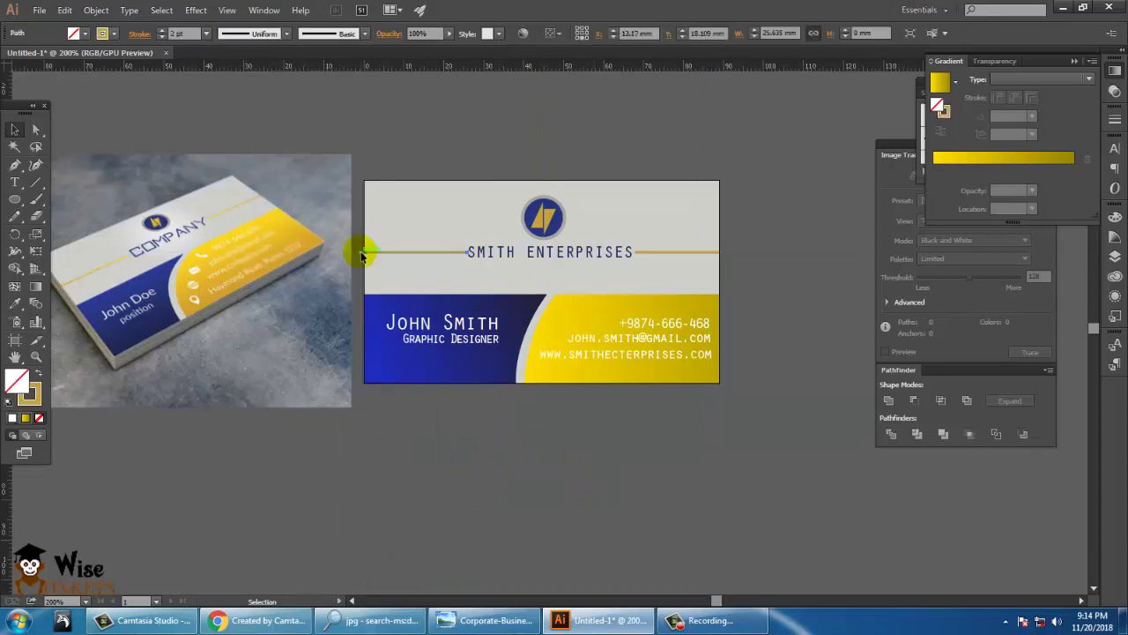
{"action": "key", "text": "Left"}
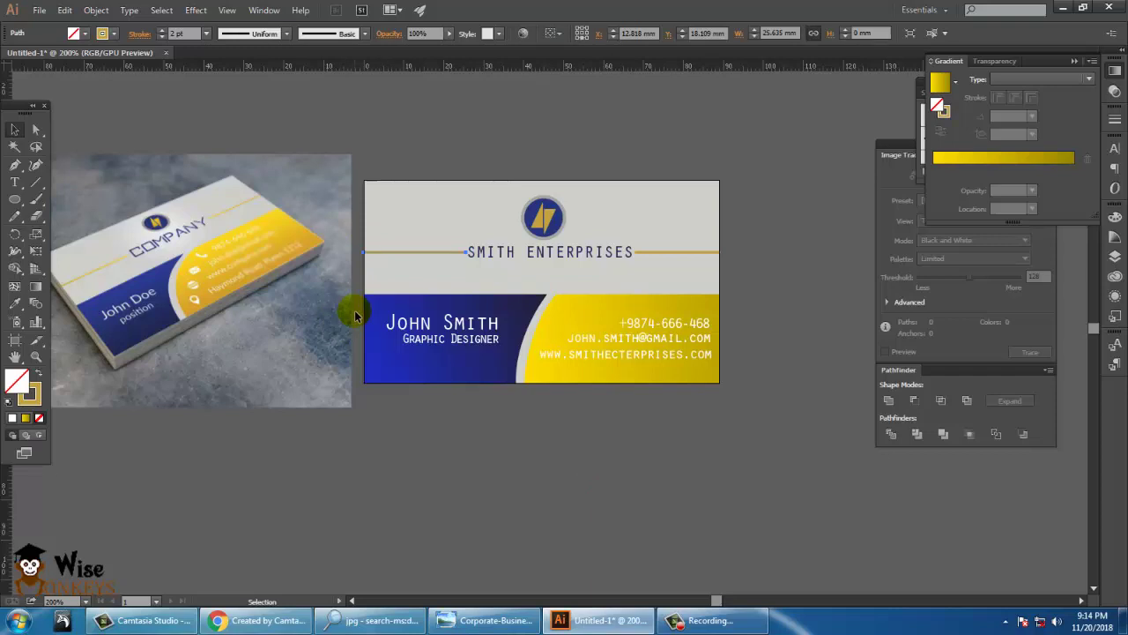
Try to adjust the outer end of the left gold line with Free Transform
{"action": "key", "text": "ctrl+plus"}
{"action": "key", "text": "ctrl+plus"}
{"action": "left_click_drag", "start_coordinate": [296, 231], "coordinate": [328, 243]}
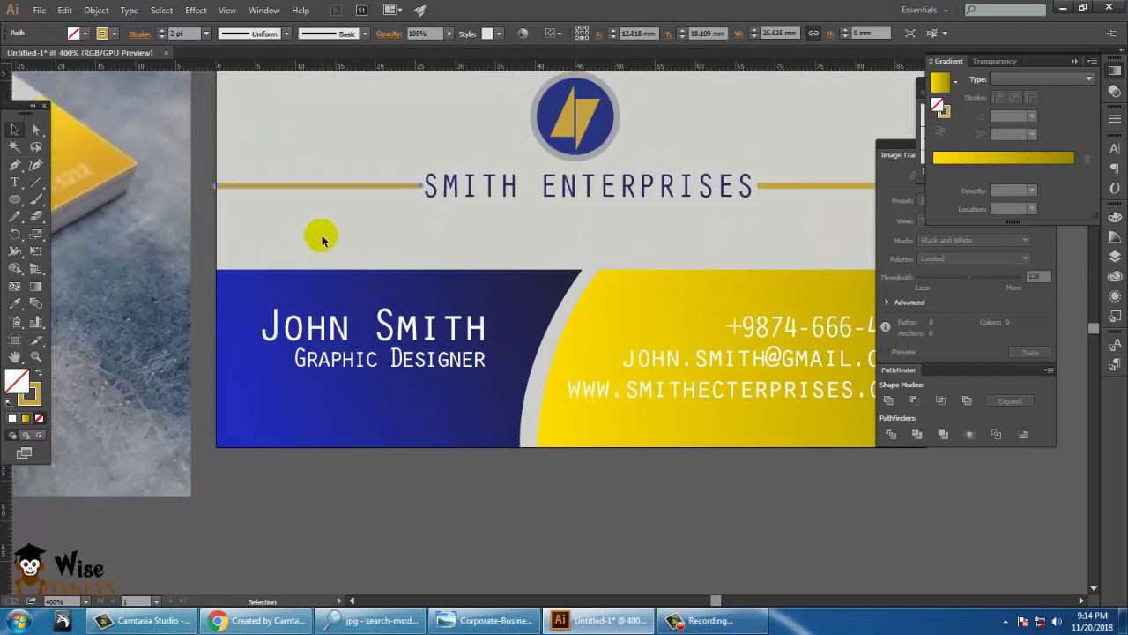
{"action": "key", "text": "e"}
{"action": "left_click_drag", "start_coordinate": [215, 186], "coordinate": [216, 192]}
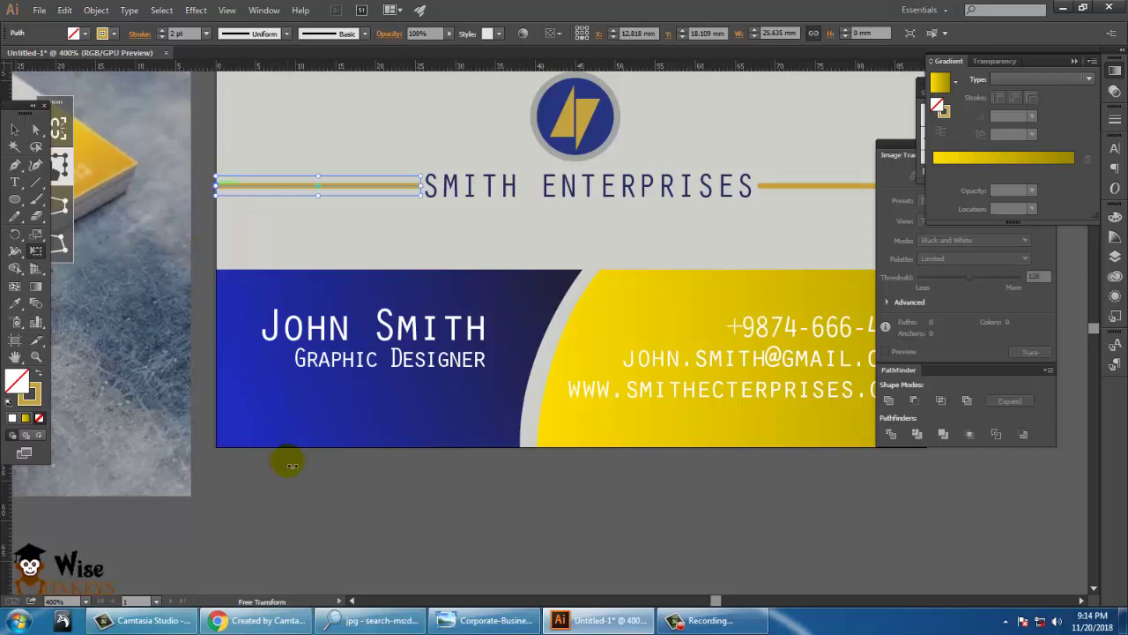
{"action": "left_click", "coordinate": [15, 132]}
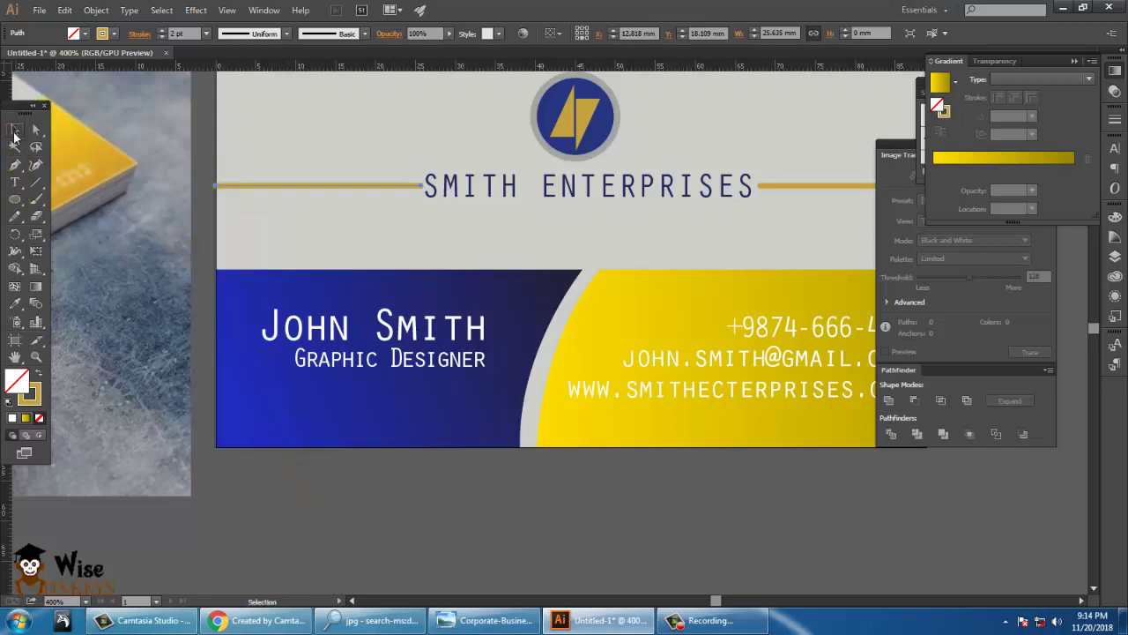
{"action": "left_click", "coordinate": [385, 508]}
Unlock all locked objects and delete the reference business card photo beside the artboard
{"action": "key", "text": "ctrl+minus"}
{"action": "key", "text": "ctrl+minus"}
{"action": "key", "text": "ctrl+minus"}
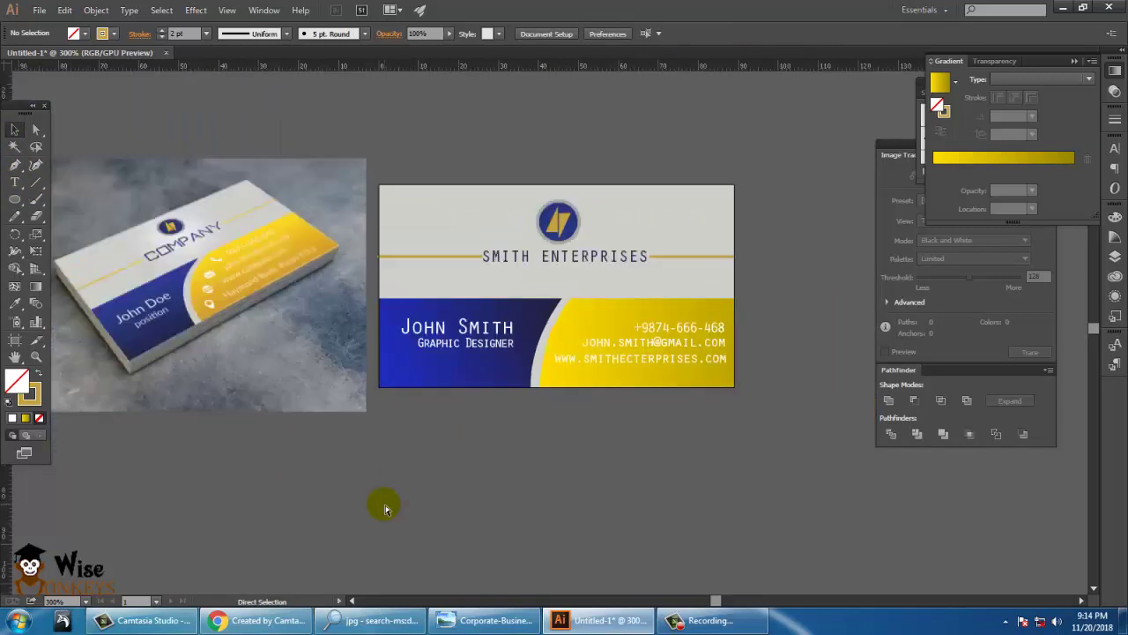
{"action": "left_click", "coordinate": [238, 254]}
{"action": "key", "text": "ctrl+alt+2"}
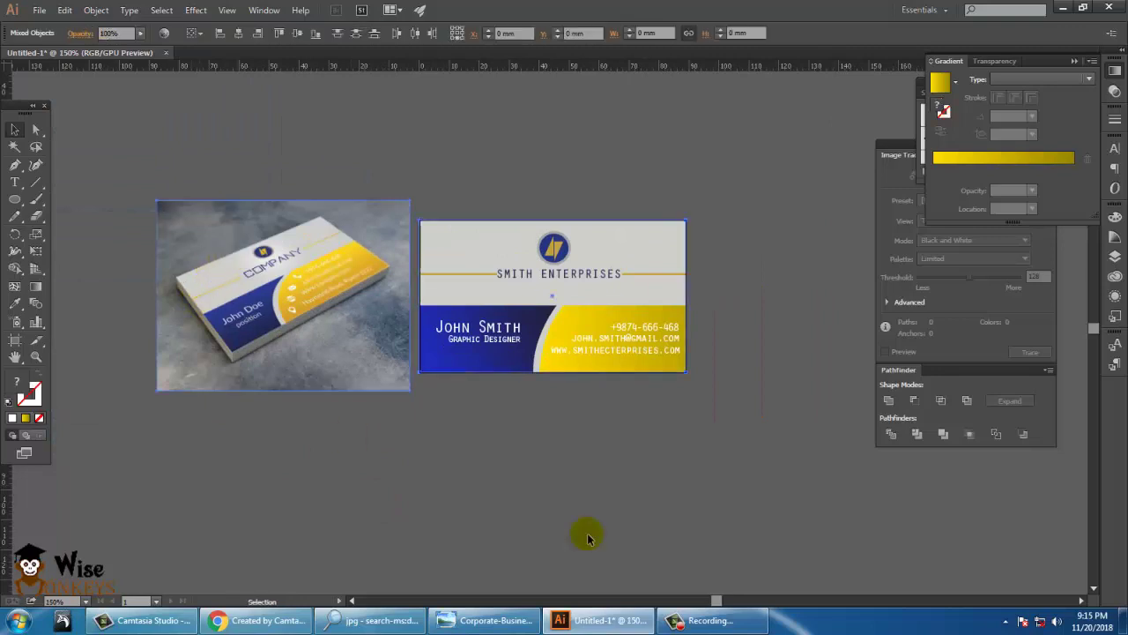
{"action": "left_click", "coordinate": [482, 438]}
{"action": "left_click", "coordinate": [259, 290]}
{"action": "key", "text": "Delete"}
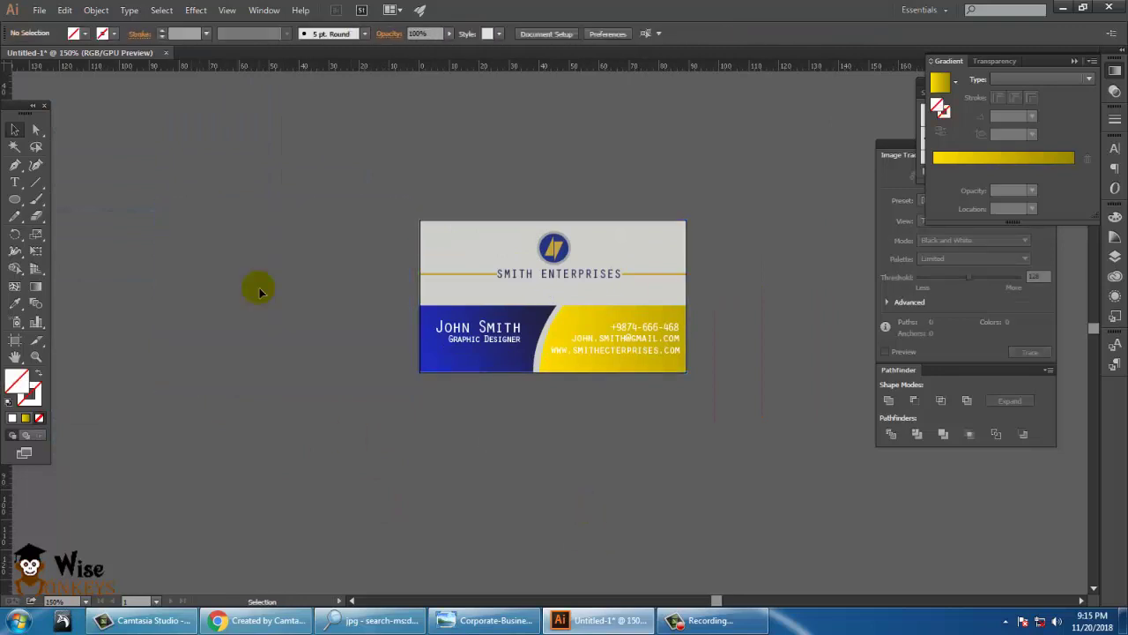
Move the left gold line's outer anchor point slightly inward to X 0.353 mm
{"action": "left_click", "coordinate": [446, 273]}
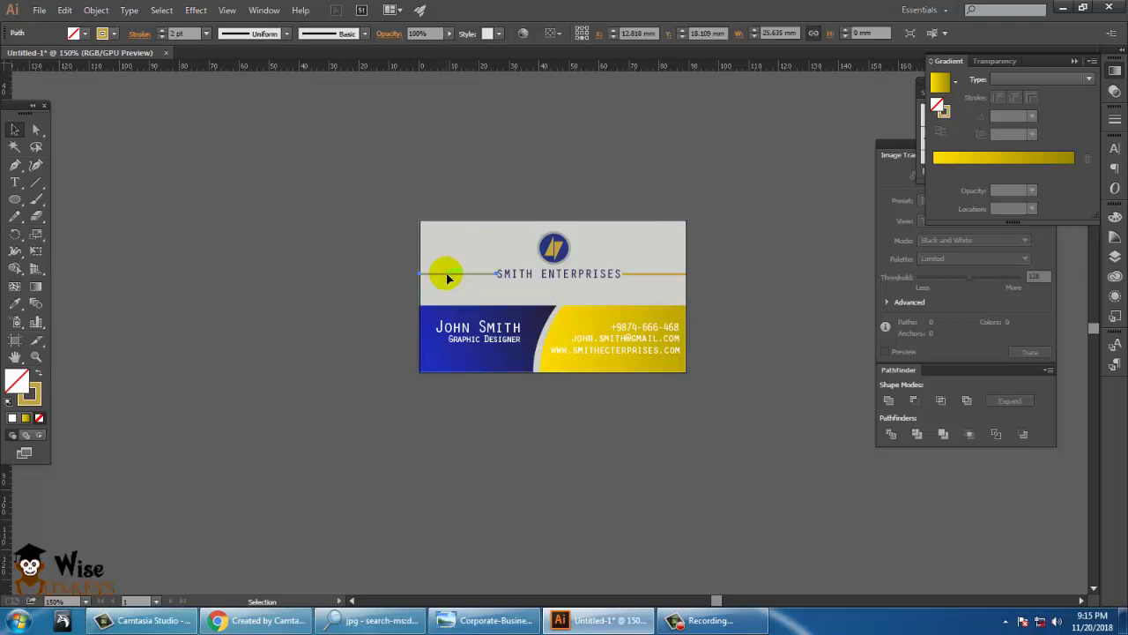
{"action": "key", "text": "ctrl+plus"}
{"action": "key", "text": "ctrl+plus"}
{"action": "key", "text": "ctrl+plus"}
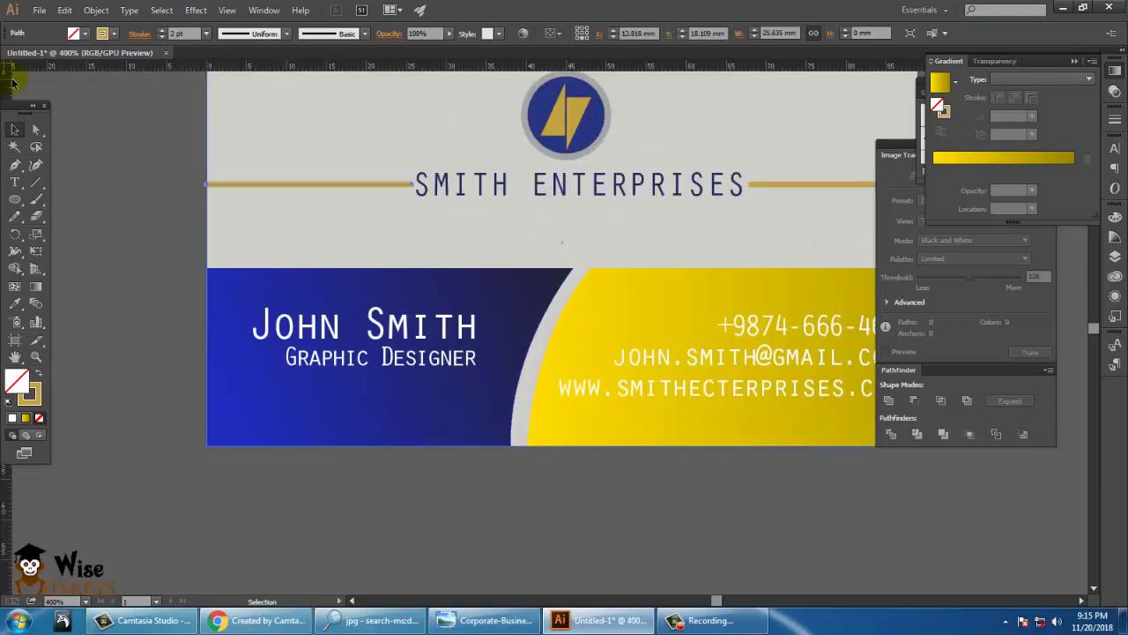
{"action": "left_click", "coordinate": [36, 130]}
{"action": "left_click", "coordinate": [102, 192]}
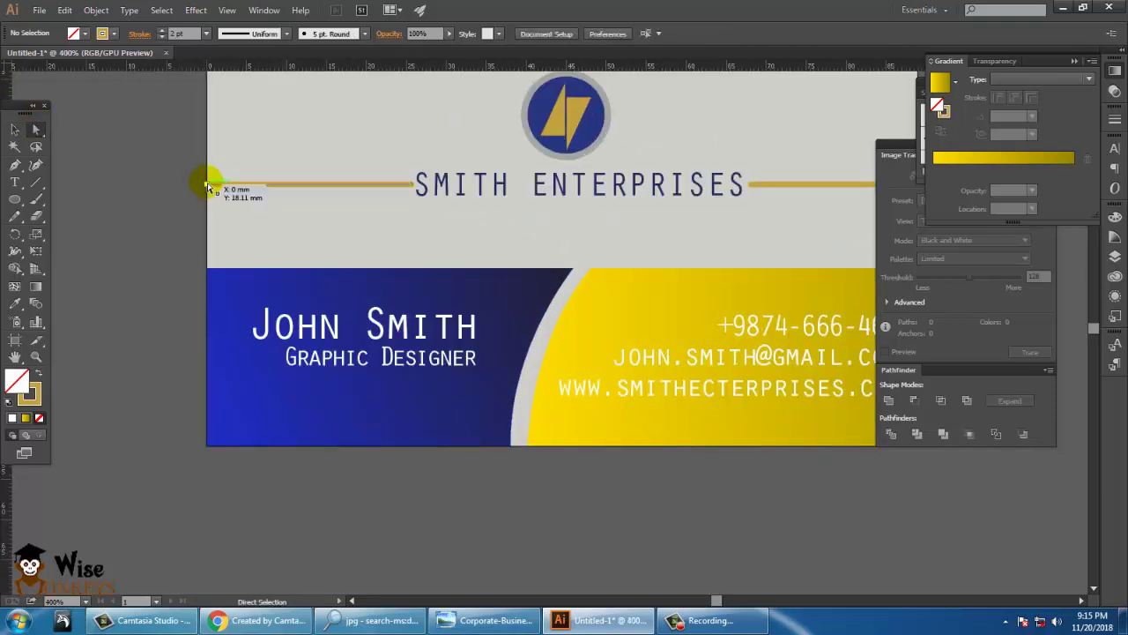
{"action": "left_click", "coordinate": [208, 184]}
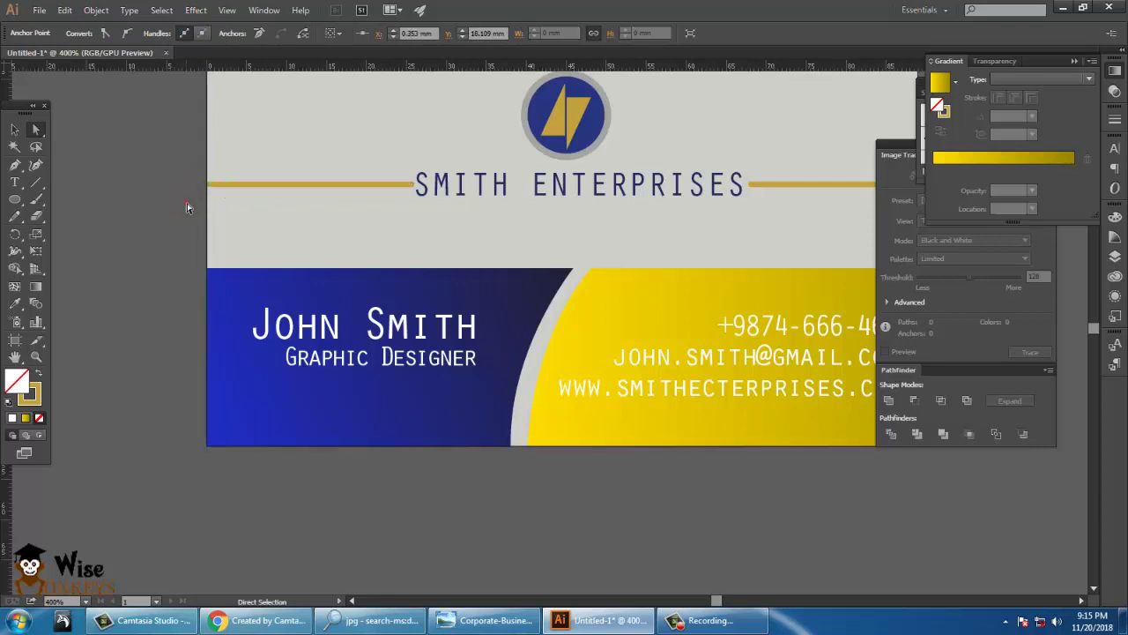
Pull the right gold line's outer anchor point inward so the line ends at the card's right edge
{"action": "left_click", "coordinate": [784, 184]}
{"action": "left_click_drag", "start_coordinate": [796, 197], "coordinate": [357, 273]}
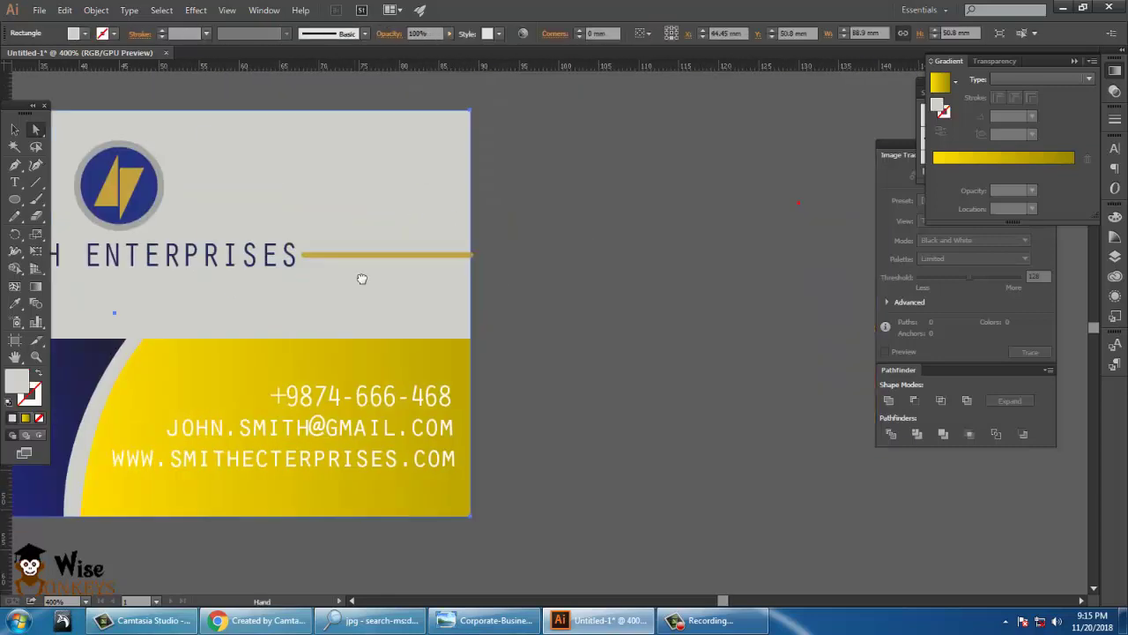
{"action": "left_click", "coordinate": [440, 255]}
{"action": "left_click_drag", "start_coordinate": [483, 261], "coordinate": [468, 254]}
{"action": "left_click", "coordinate": [498, 269]}
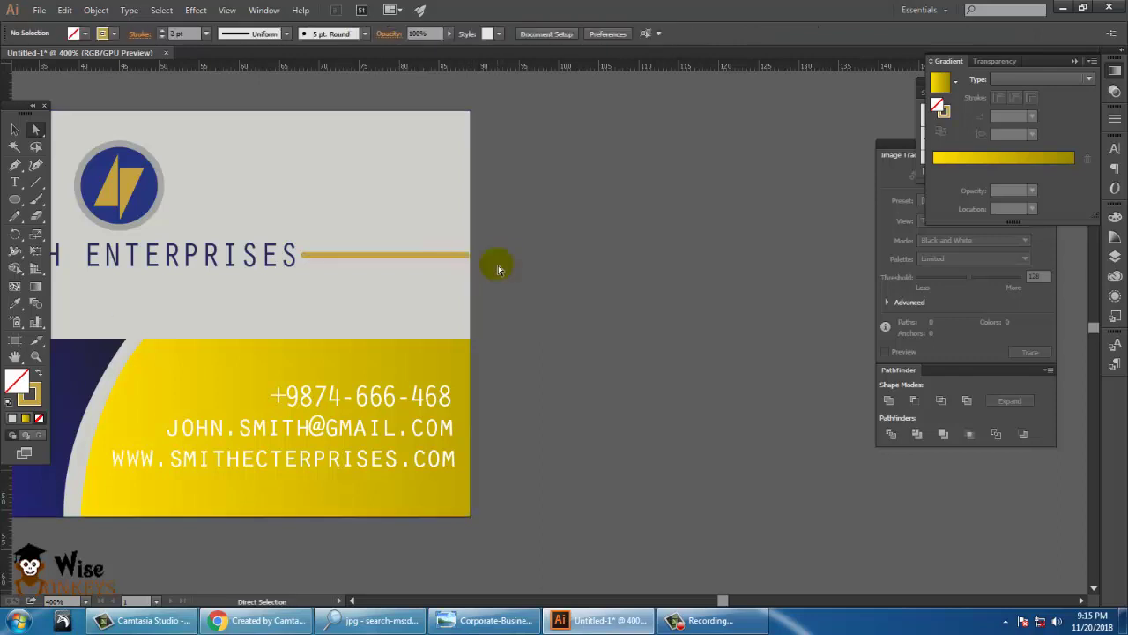
{"action": "key", "text": "ctrl+minus"}
{"action": "key", "text": "ctrl+minus"}
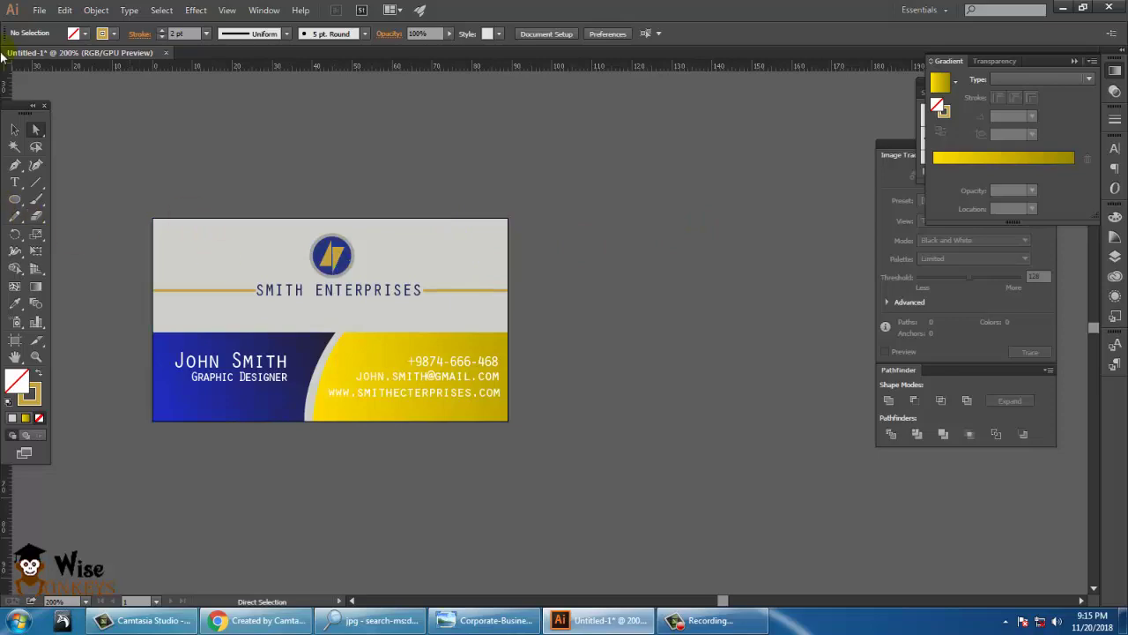
Export the card to the Desktop as a JPEG named vc, using the artboards
{"action": "left_click", "coordinate": [40, 10]}
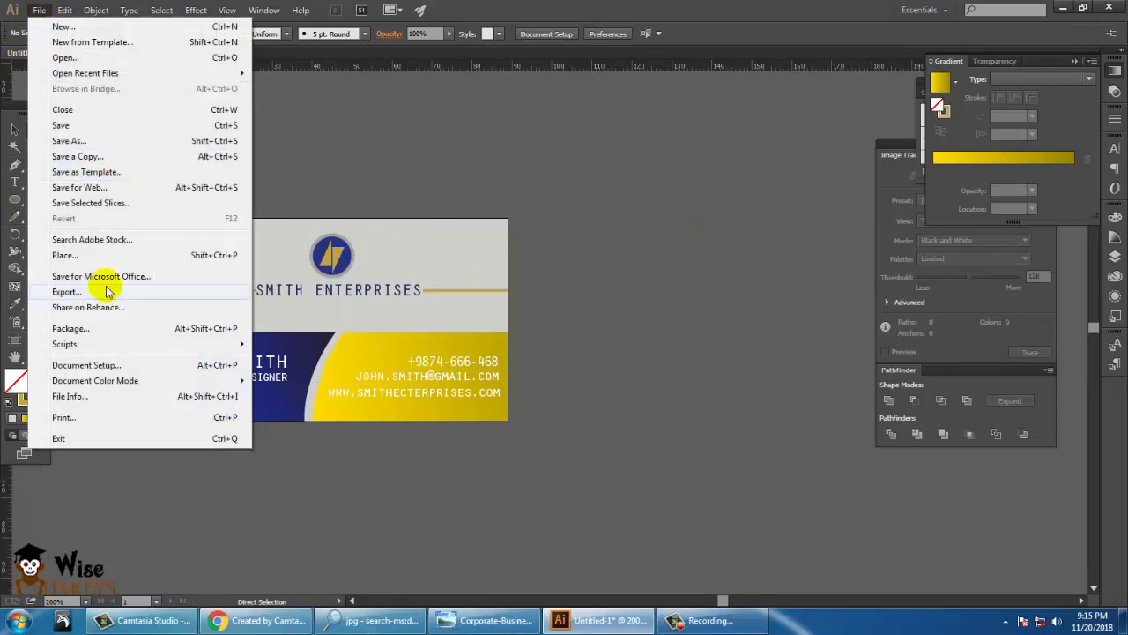
{"action": "left_click", "coordinate": [141, 292]}
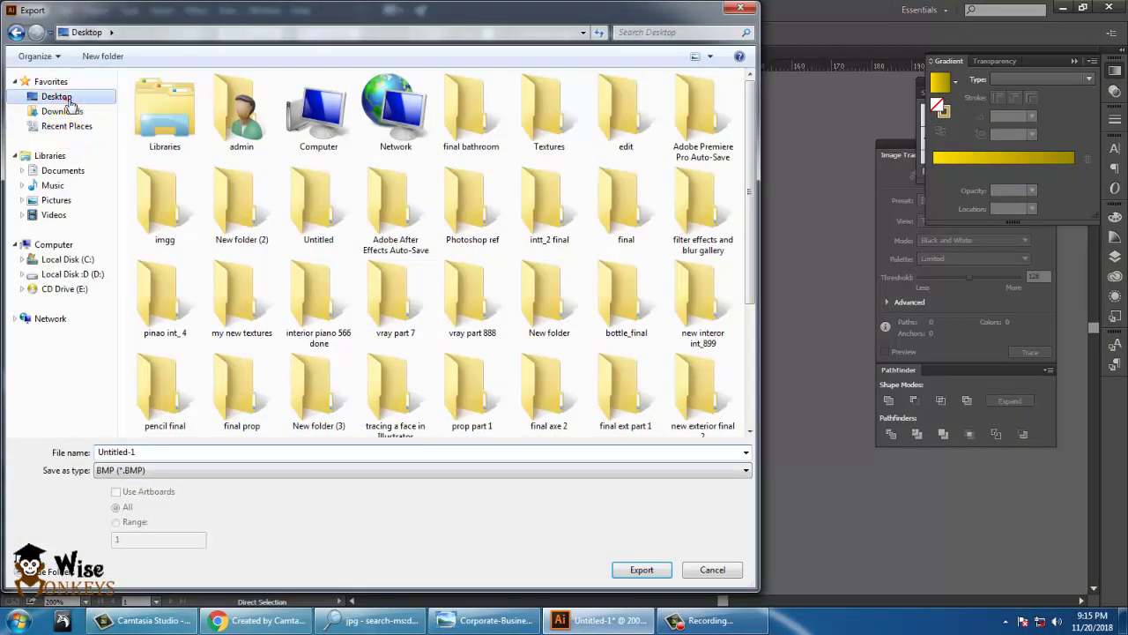
{"action": "double_click", "coordinate": [168, 451]}
{"action": "type", "text": "vc"}
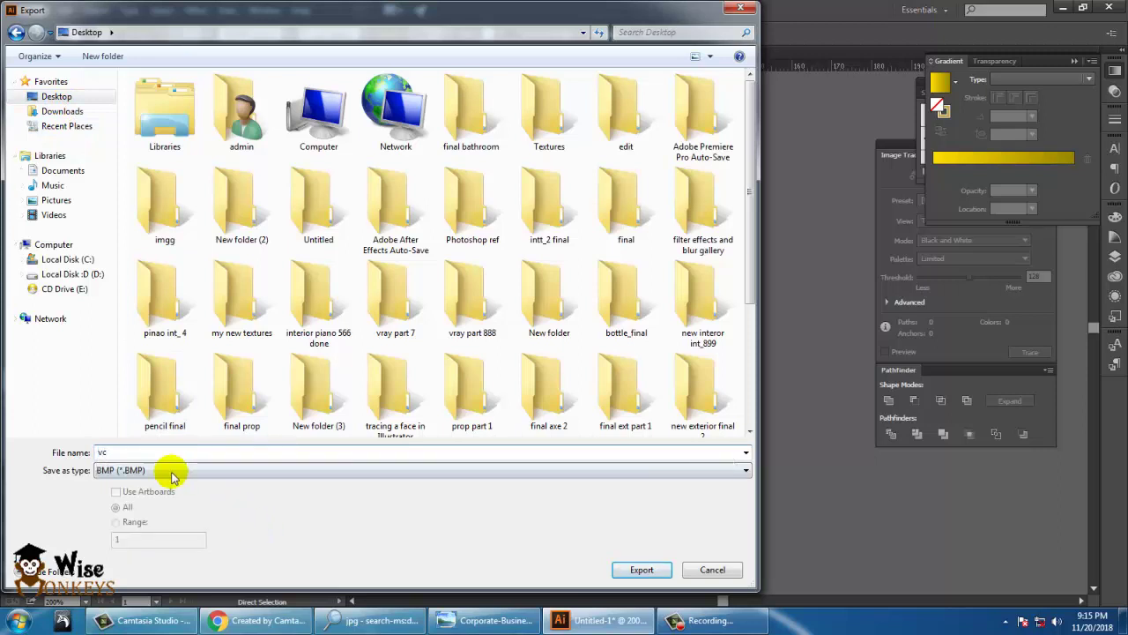
{"action": "left_click", "coordinate": [166, 470]}
{"action": "left_click", "coordinate": [172, 527]}
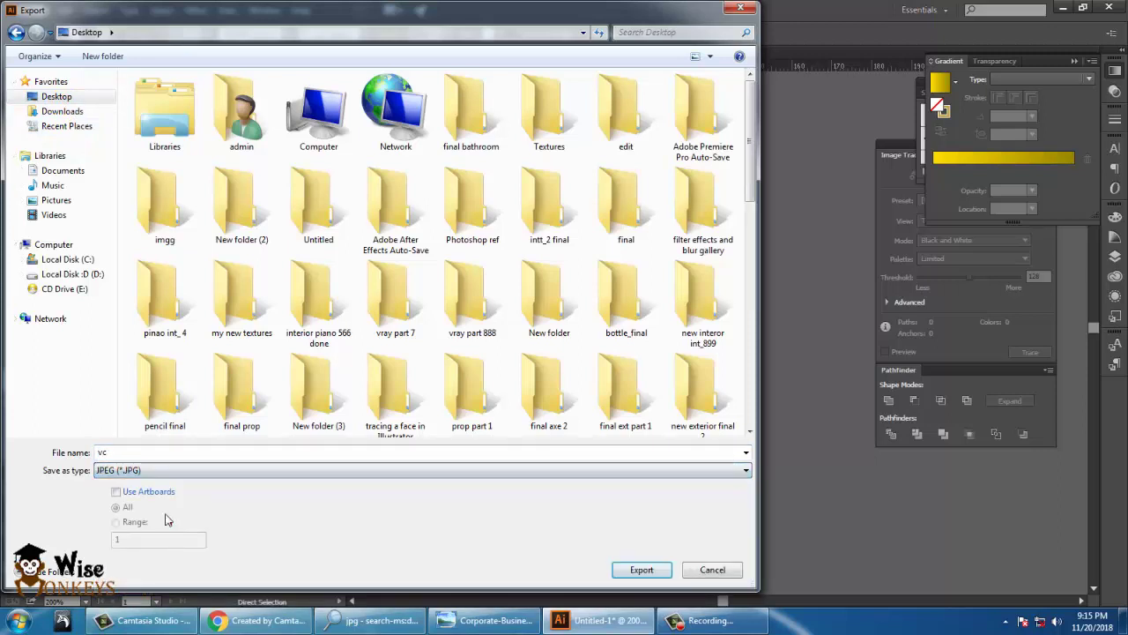
{"action": "left_click", "coordinate": [115, 491]}
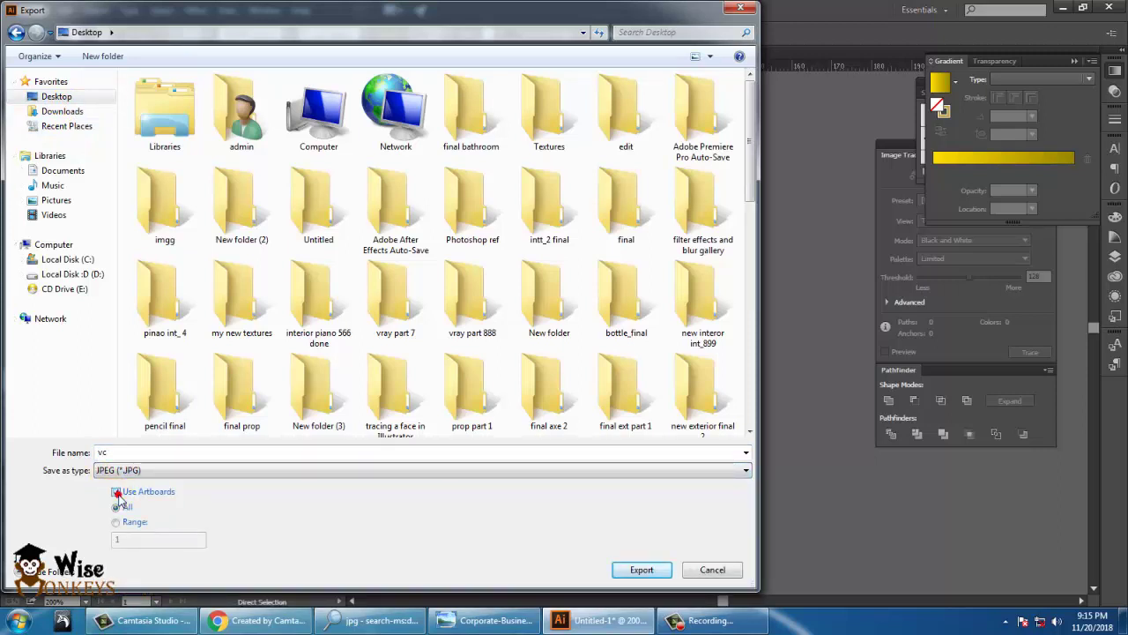
{"action": "left_click", "coordinate": [638, 570]}
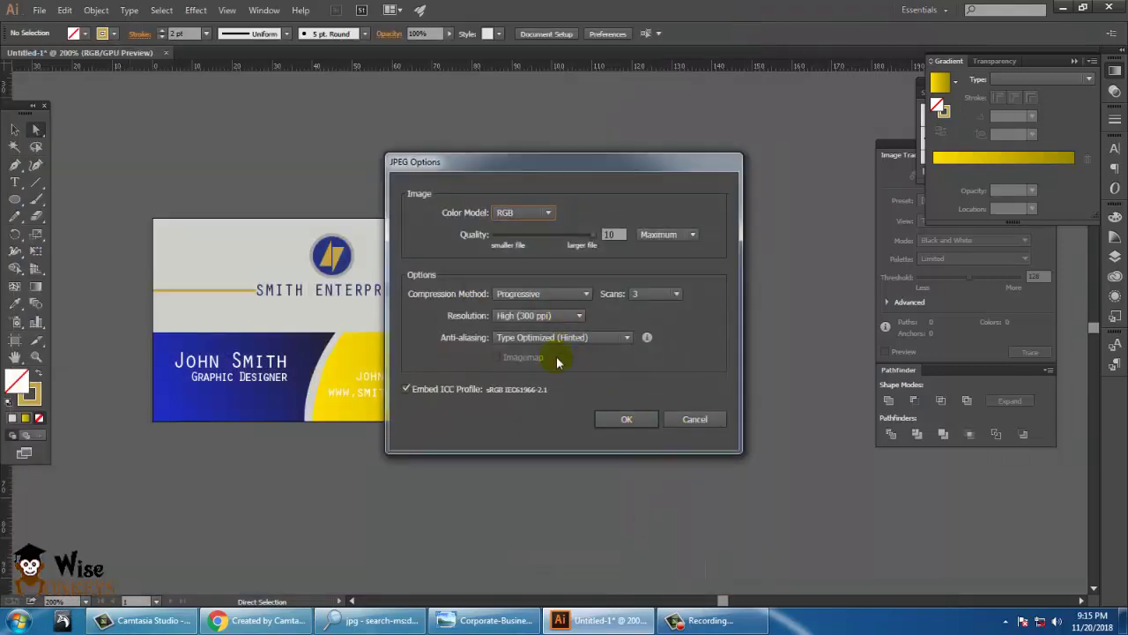
Set the JPEG color model to RGB and complete the export
{"action": "left_click", "coordinate": [516, 213]}
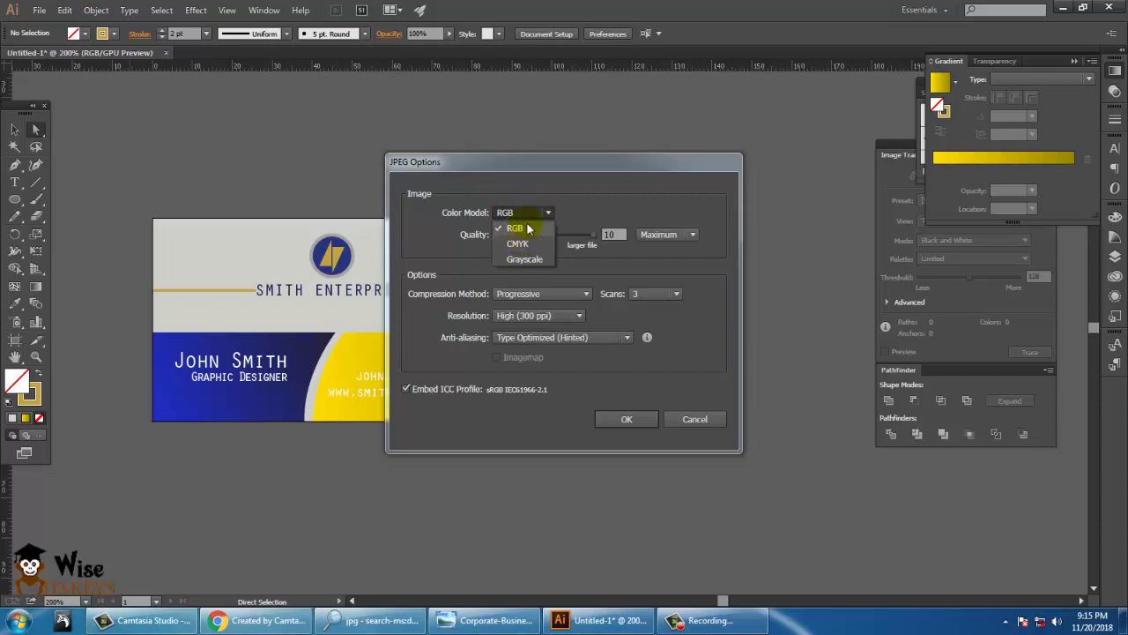
{"action": "left_click", "coordinate": [517, 227]}
{"action": "left_click", "coordinate": [637, 422]}
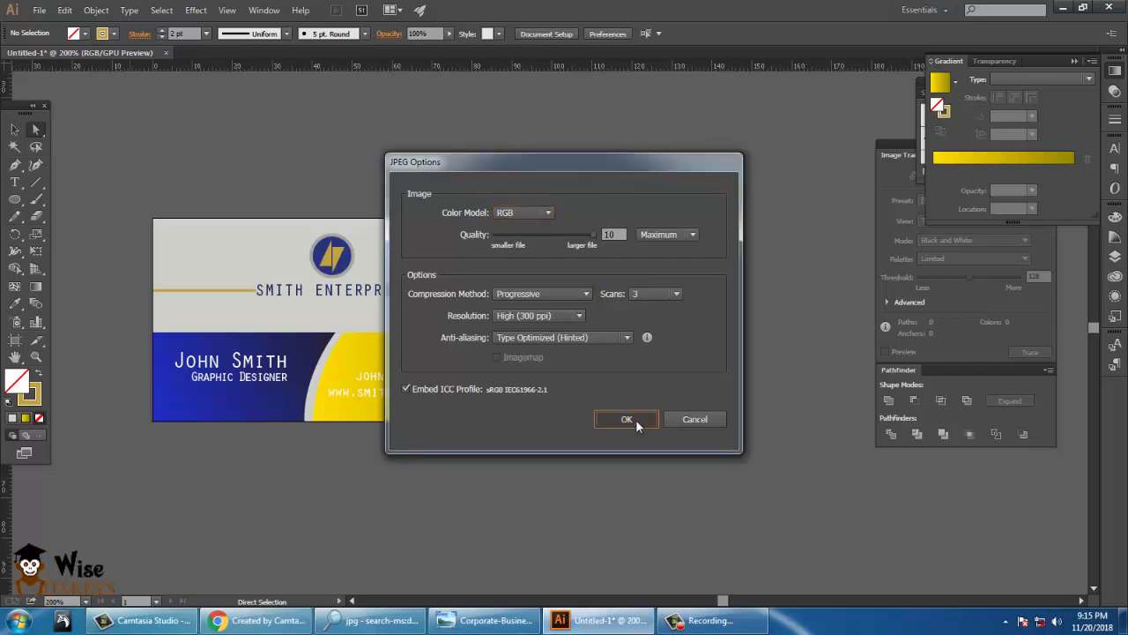
Open the exported vc-01 image from the desktop, inspect the finished card and close the viewer
{"action": "key", "text": "super+d"}
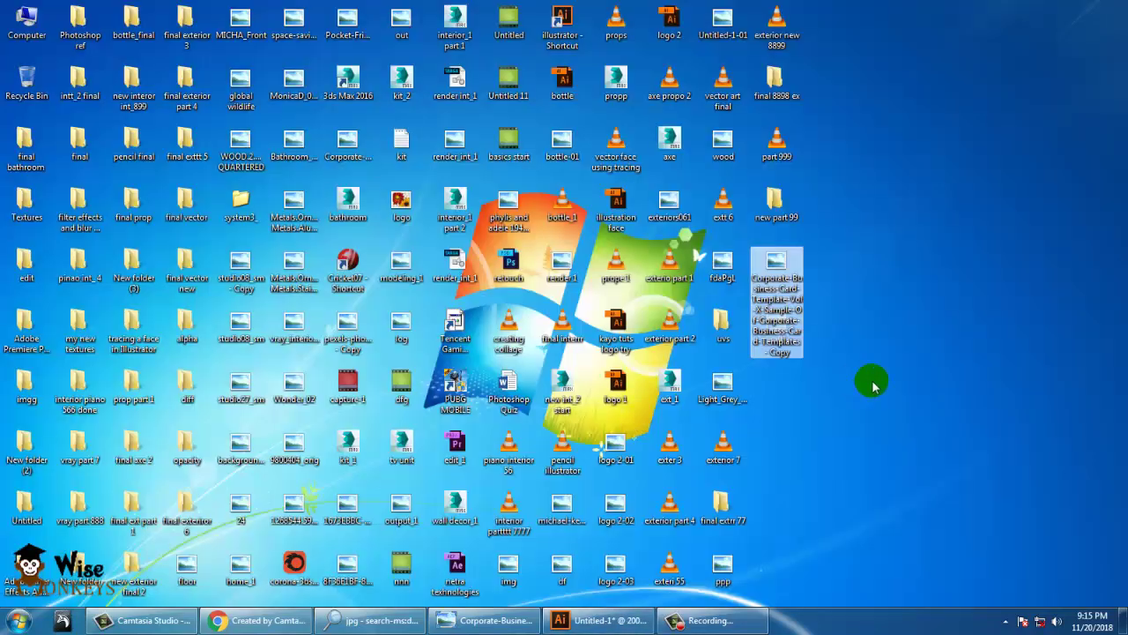
{"action": "key", "text": "v"}
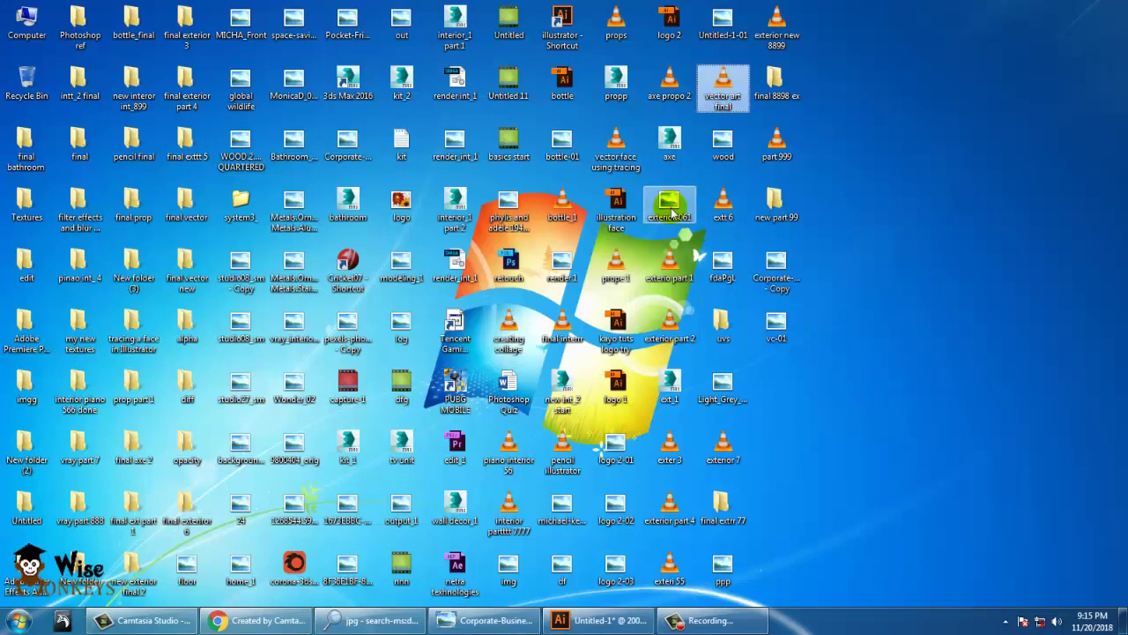
{"action": "left_click", "coordinate": [780, 313]}
{"action": "double_click", "coordinate": [767, 319]}
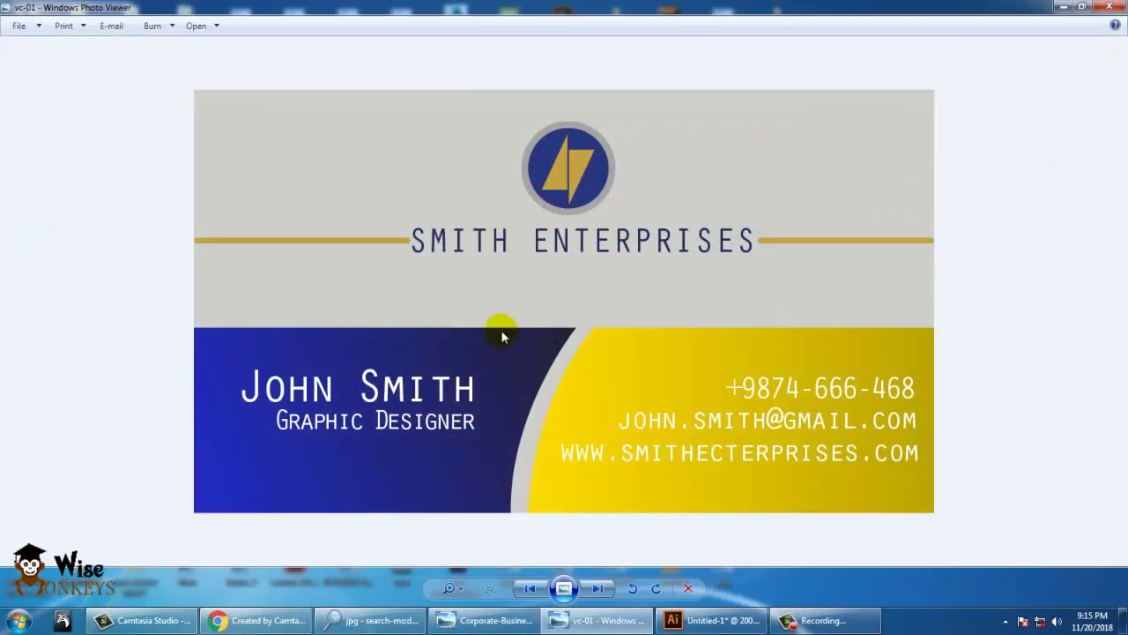
{"action": "scroll", "coordinate": [518, 358], "scroll_direction": "up", "scroll_amount": 1}
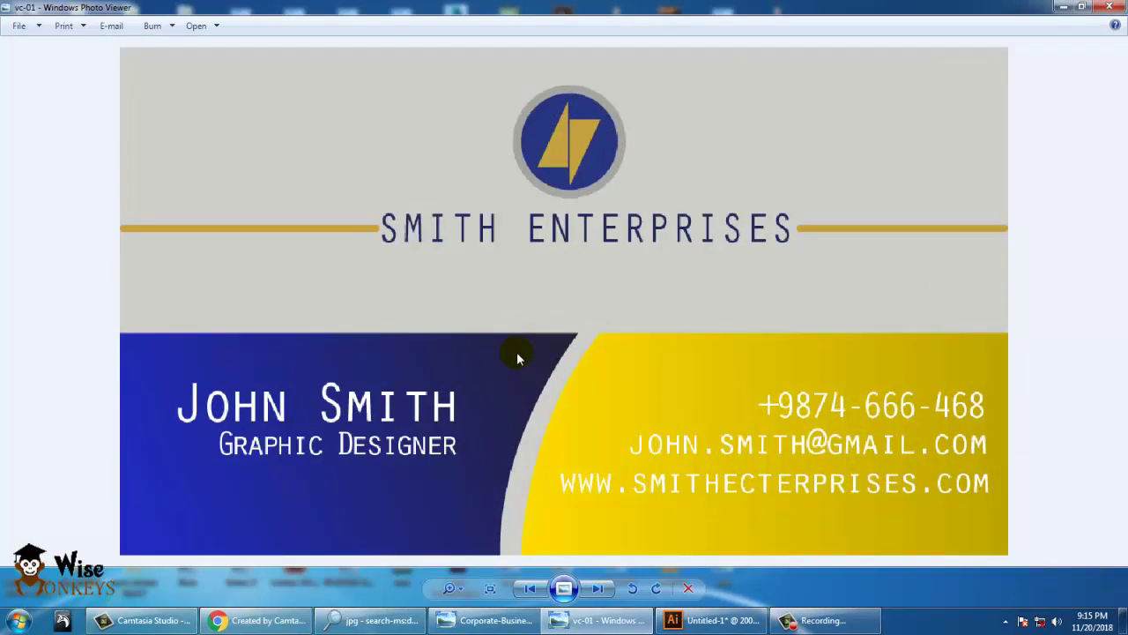
{"action": "scroll", "coordinate": [517, 357], "scroll_direction": "down", "scroll_amount": 1}
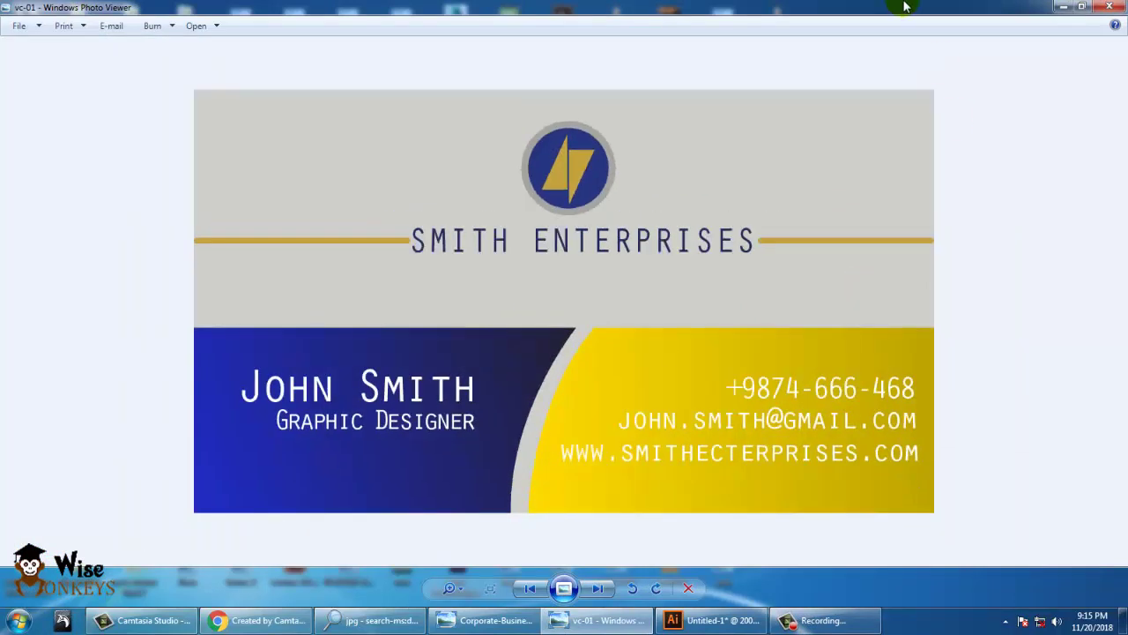
{"action": "left_click", "coordinate": [1109, 7]}
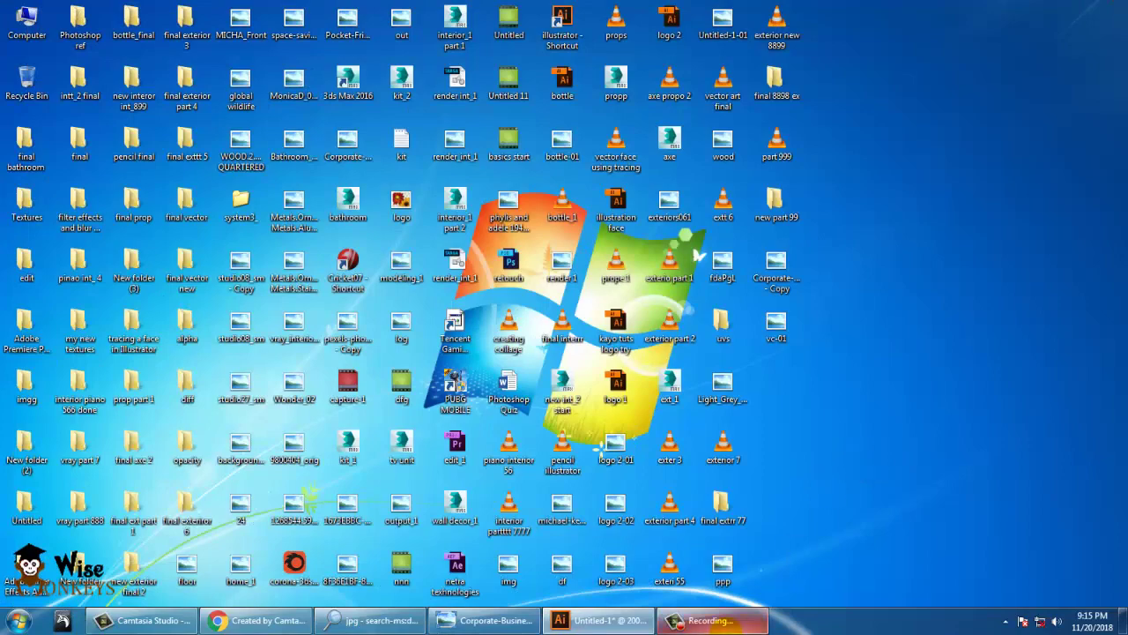
{"action": "left_click", "coordinate": [709, 620]}
{"action": "left_click", "coordinate": [1114, 553]}
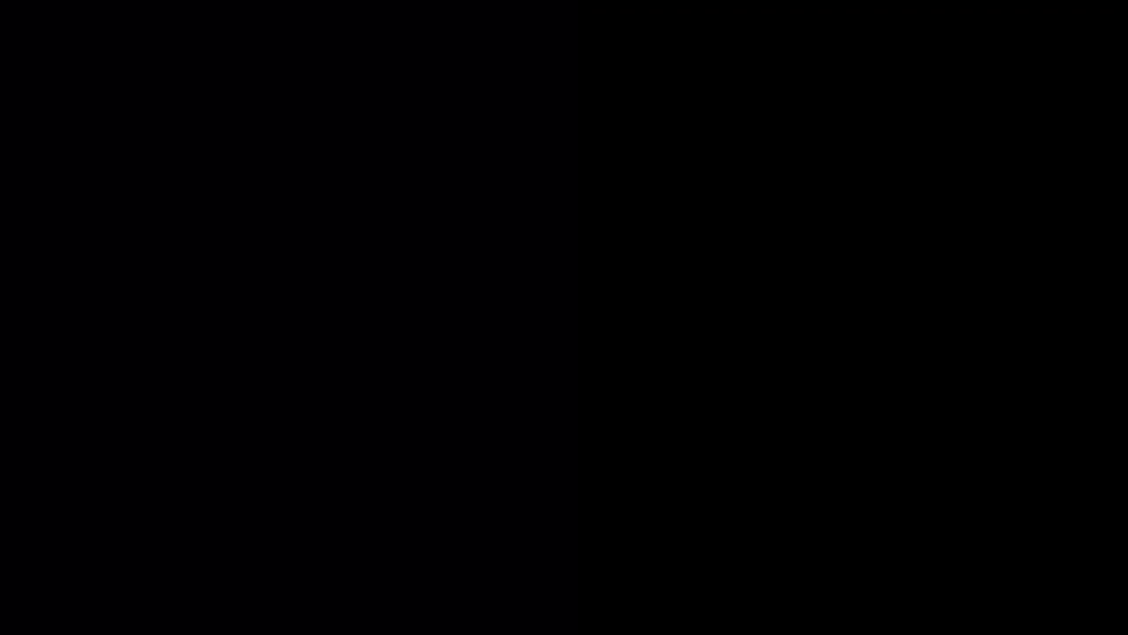